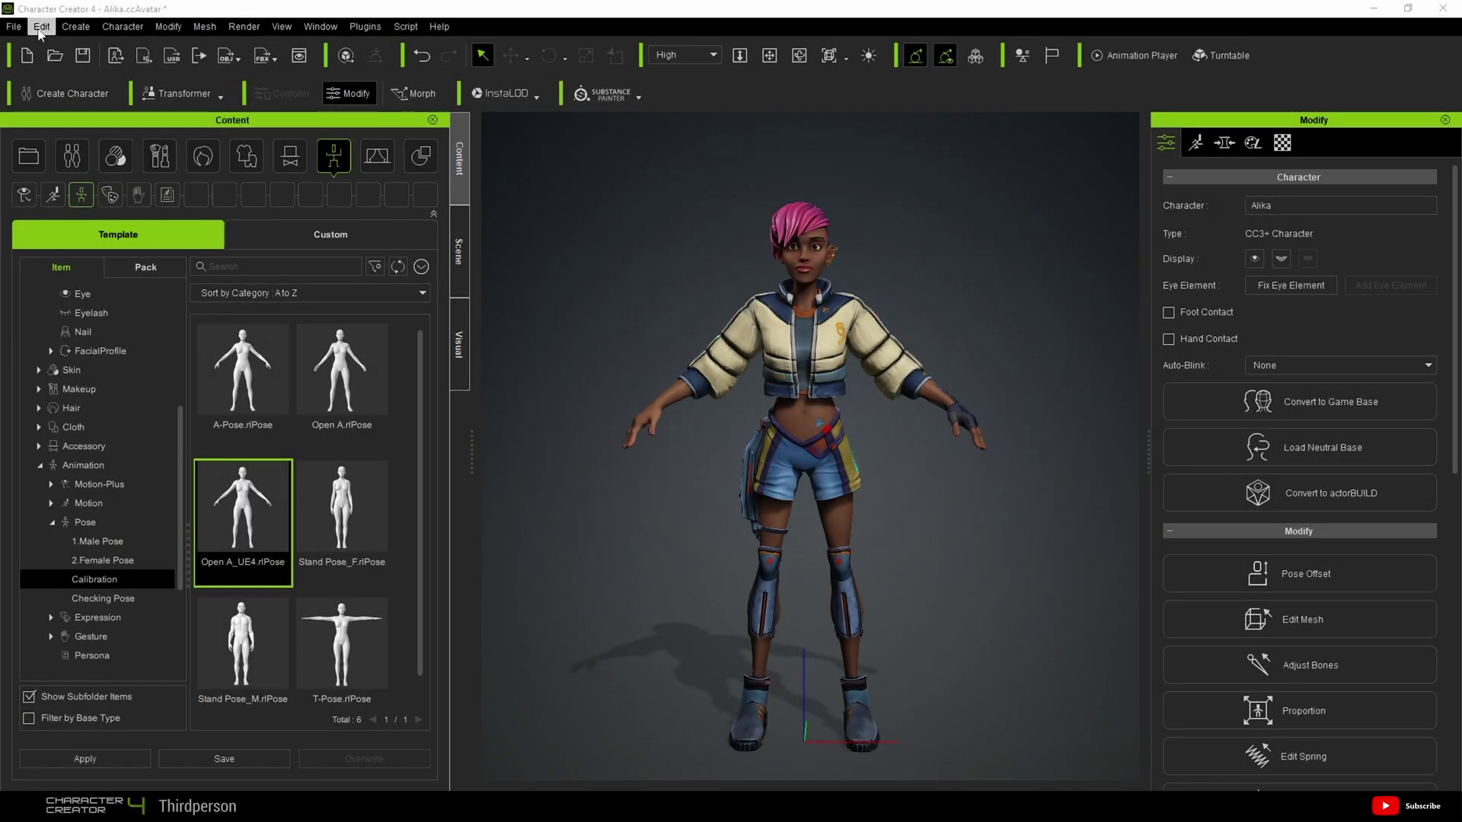
# Export the clothed character to FBX with the Unreal target preset and confirm the save location
pyautogui.click(14, 27)
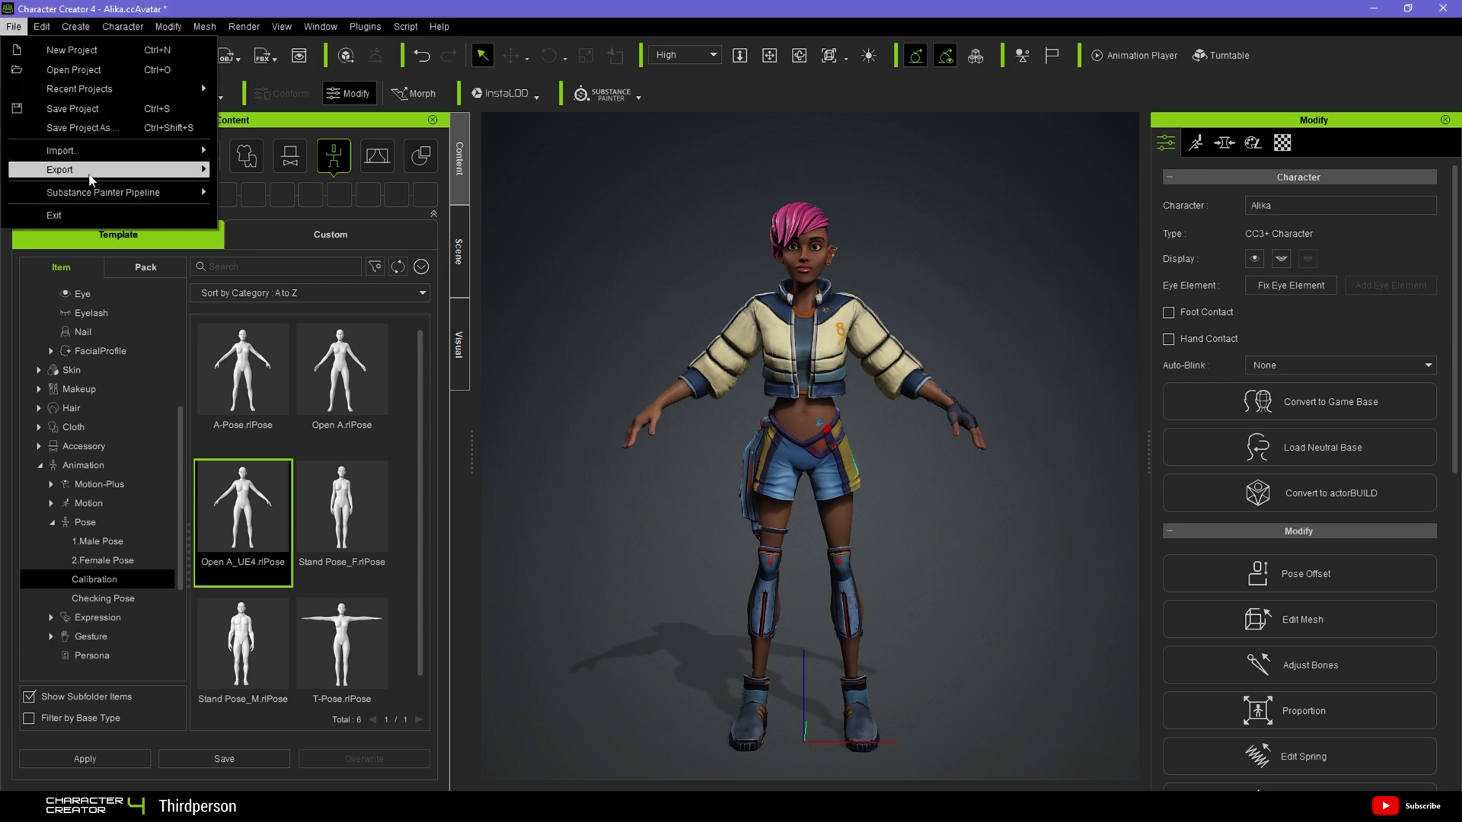
pyautogui.moveTo(90, 171)
pyautogui.moveTo(351, 247)
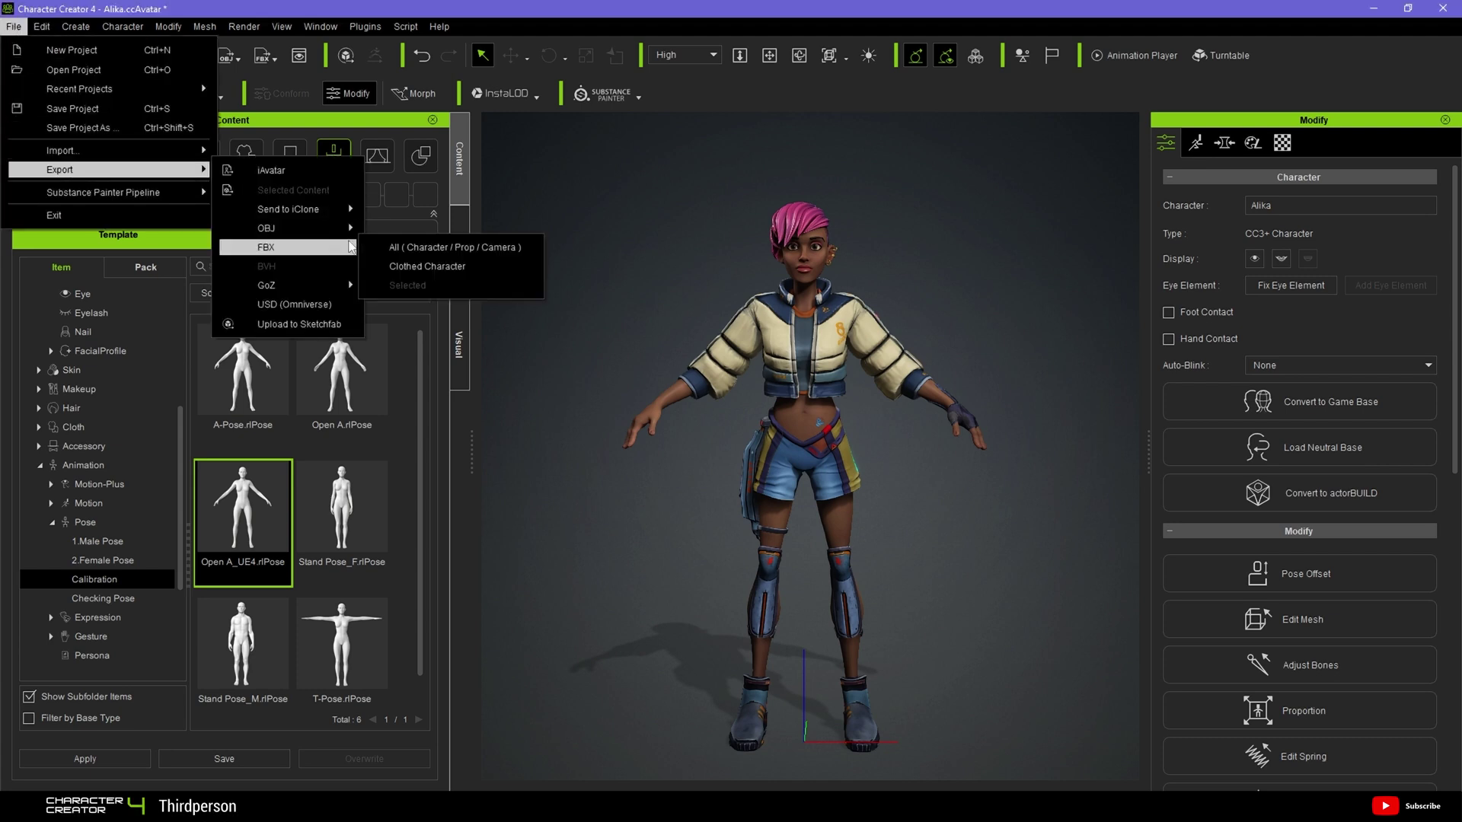
pyautogui.click(433, 266)
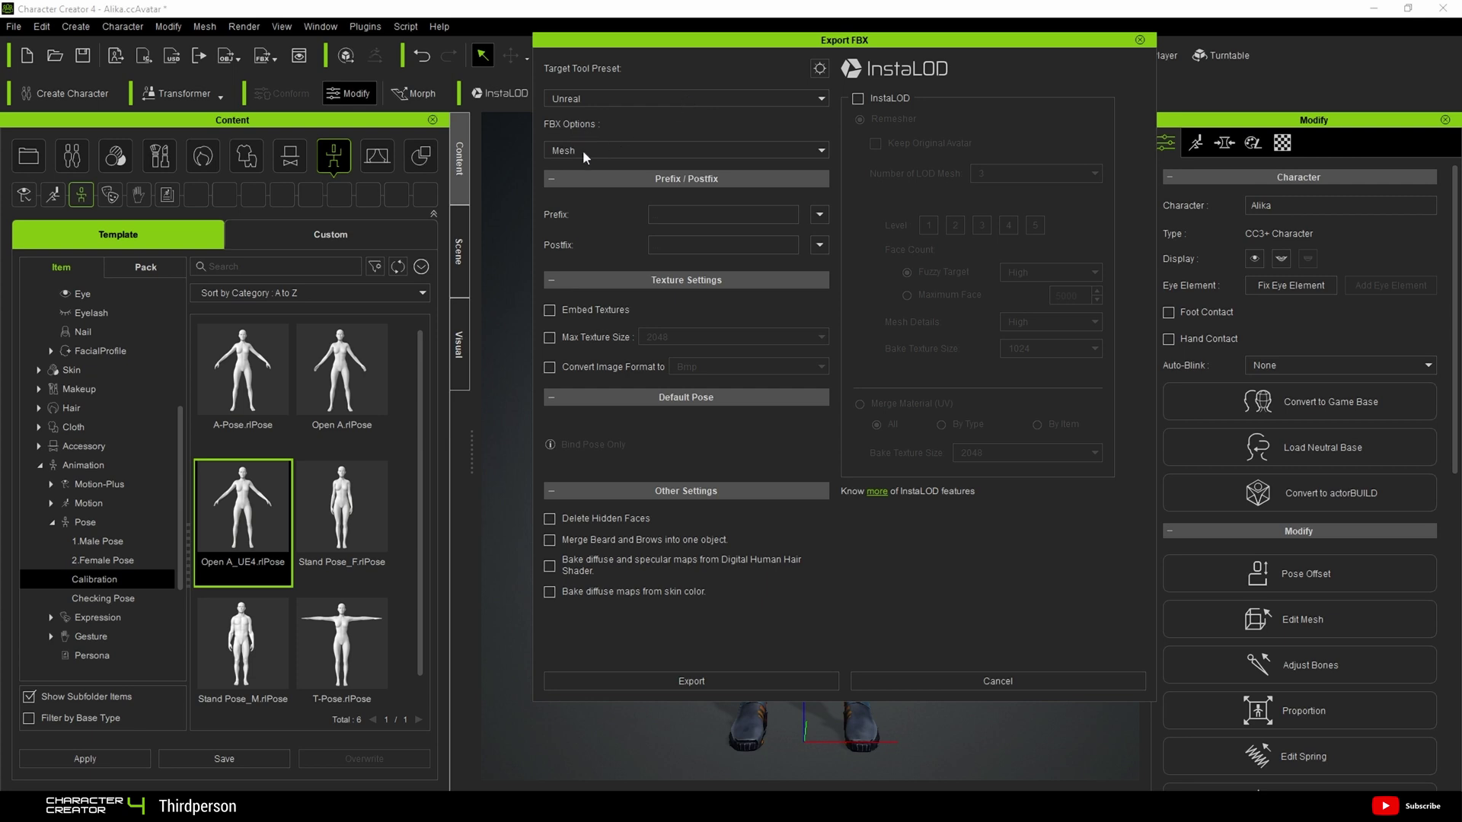
pyautogui.click(694, 687)
pyautogui.click(647, 473)
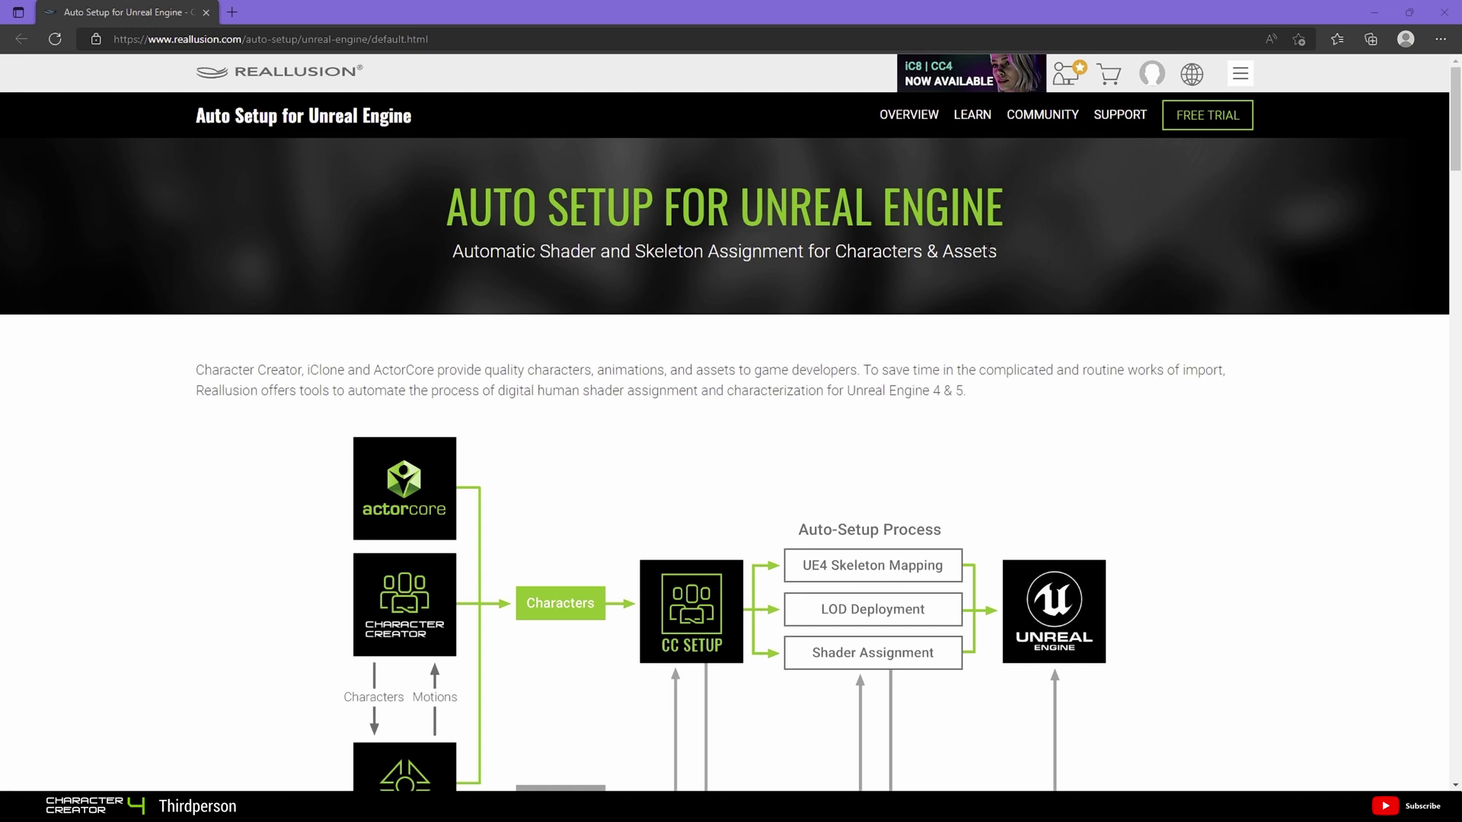
# Scroll the Auto Setup for Unreal Engine page down to its Download section
pyautogui.scroll(-2, 1026, 304)
pyautogui.scroll(-10, 1026, 308)
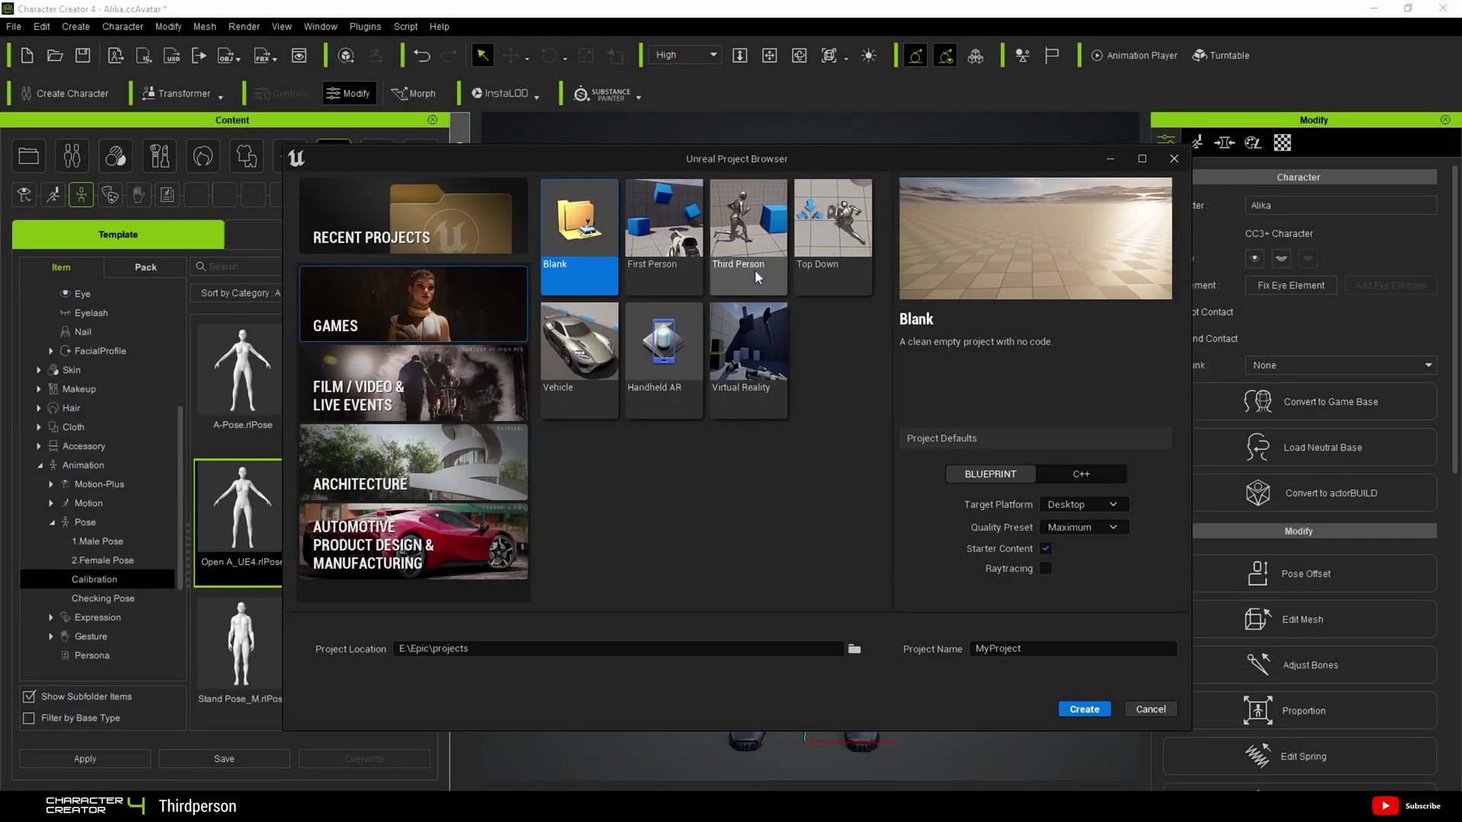
# Create a Third Person games project, replacing MyProject with the name TPC
pyautogui.click(746, 240)
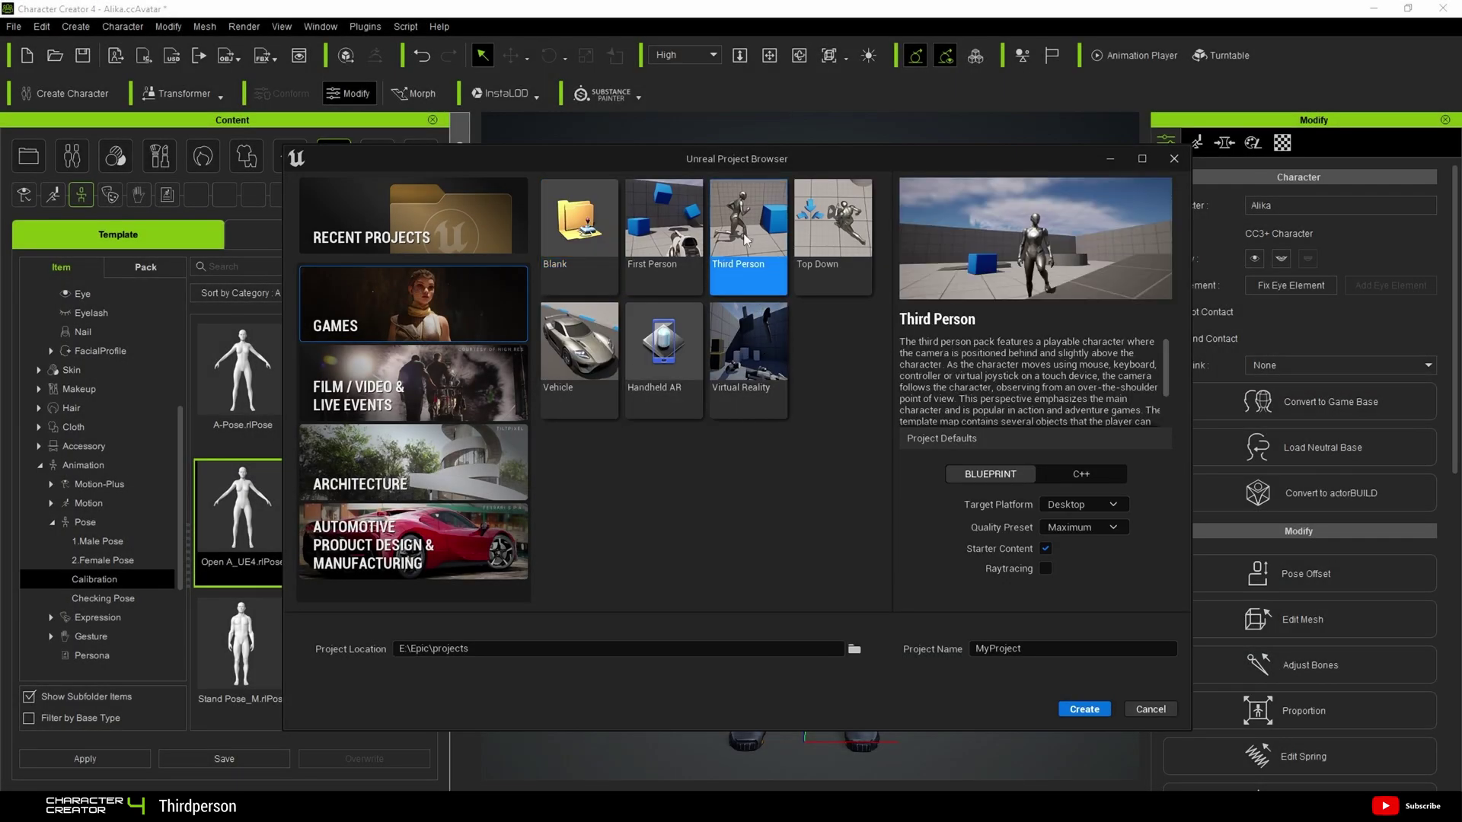
pyautogui.doubleClick(1055, 654)
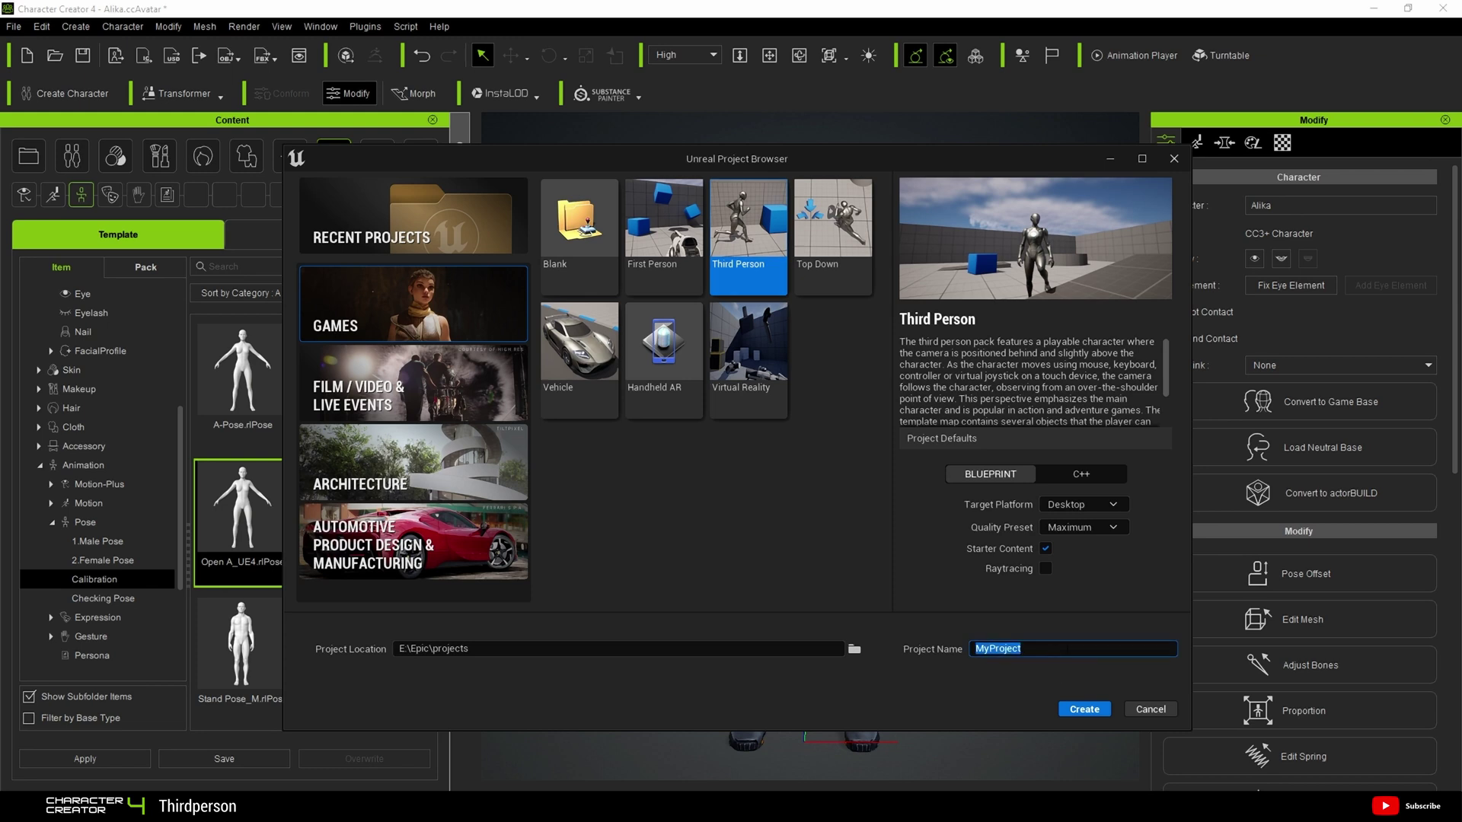
pyautogui.press('BackSpace')
pyautogui.write('T')
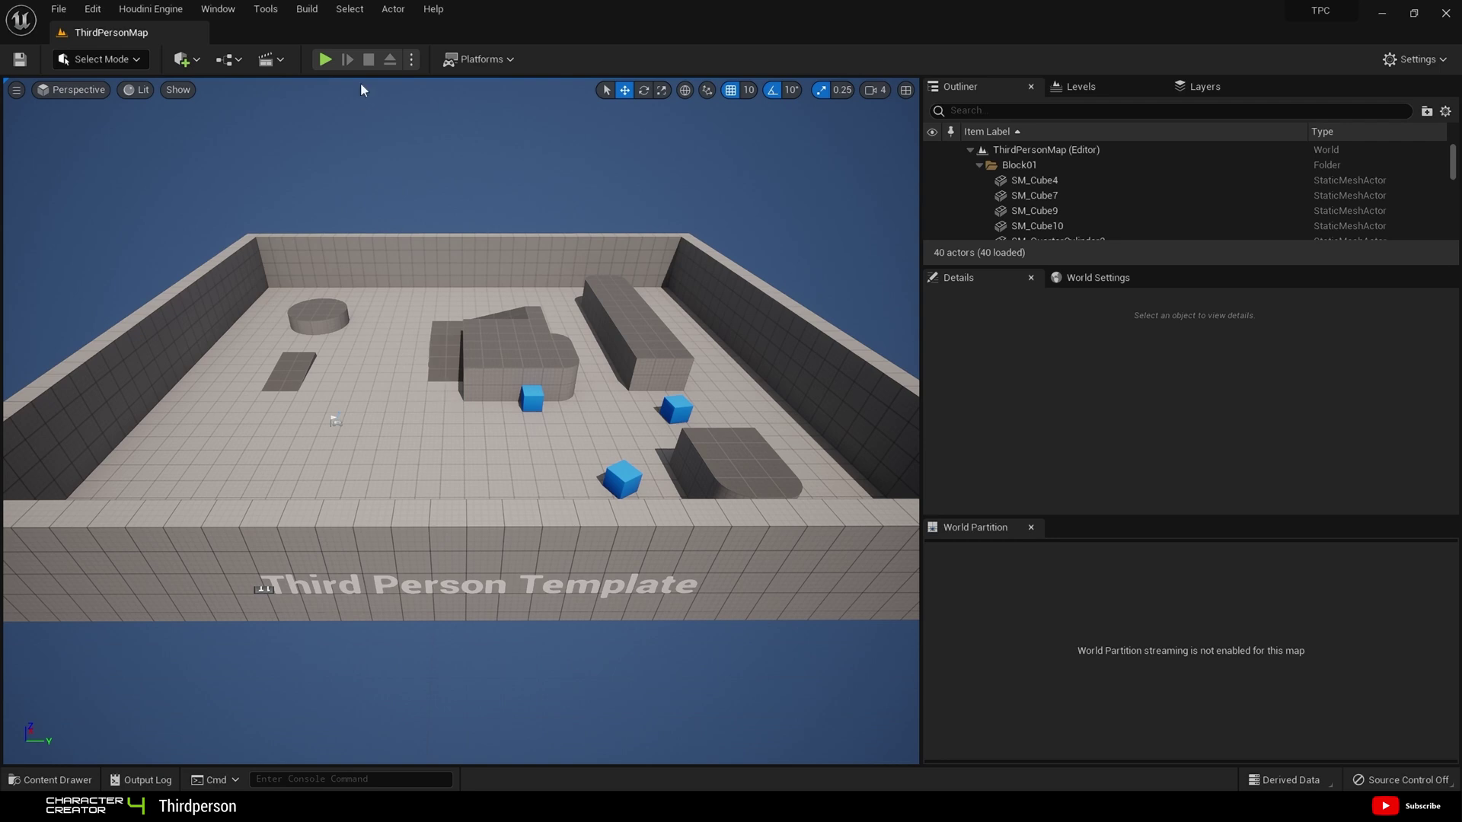
# Play-test ThirdPersonMap, running the mannequin around the arena, then stop with Esc
pyautogui.click(325, 59)
pyautogui.click(450, 364)
pyautogui.press('w')
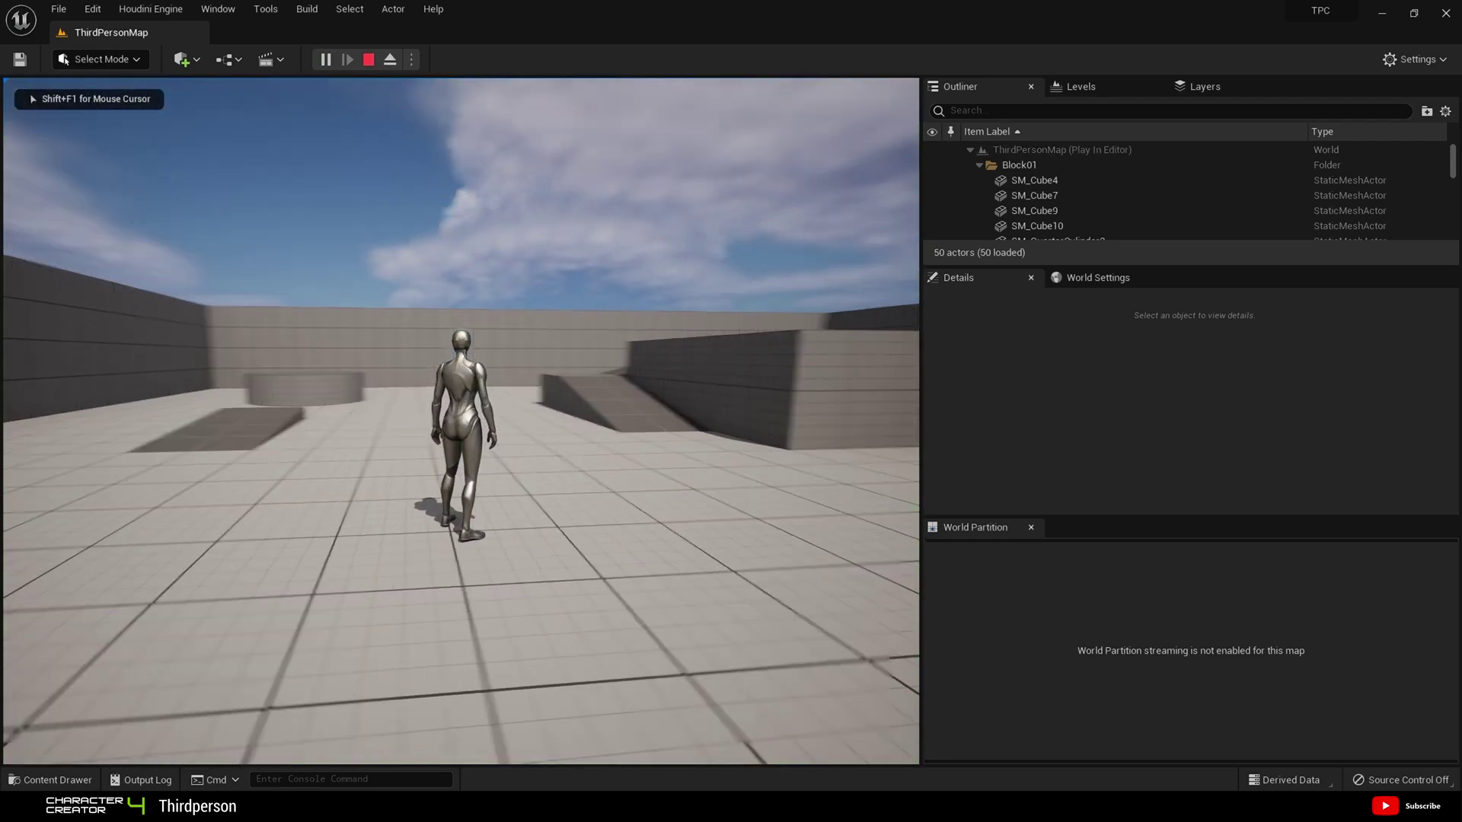
pyautogui.press('w')
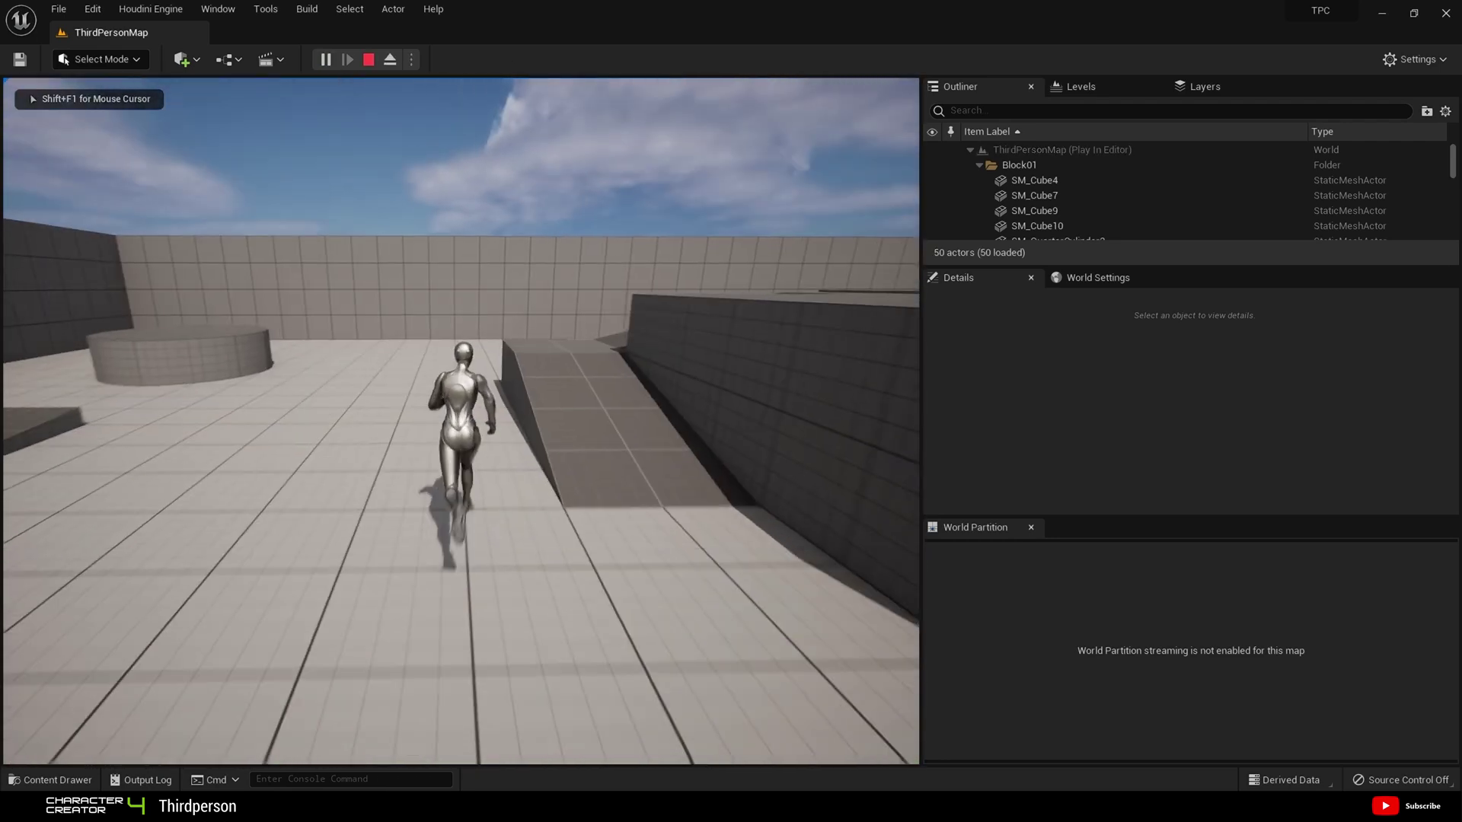
pyautogui.press('w')
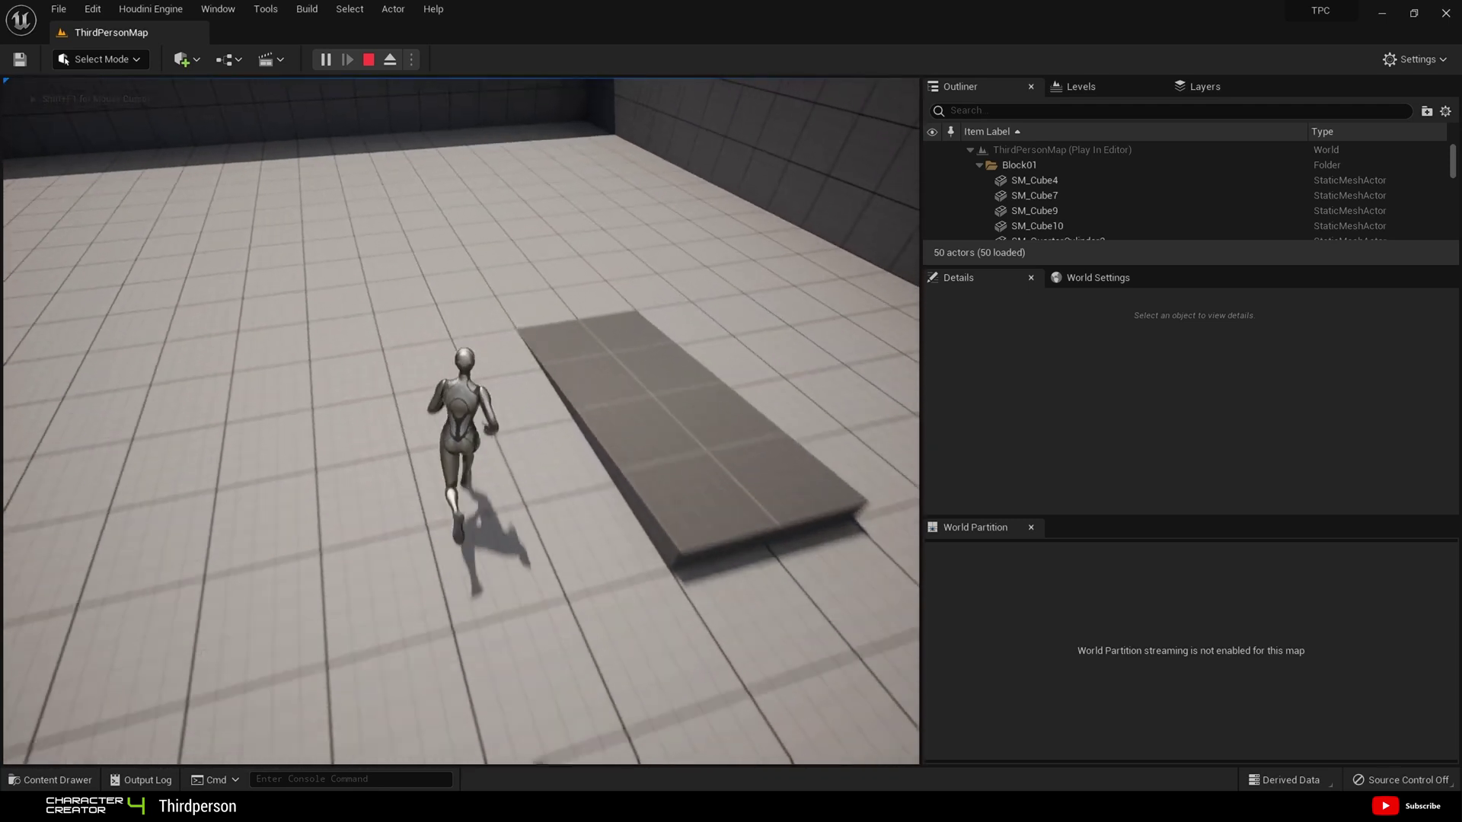
pyautogui.press('w')
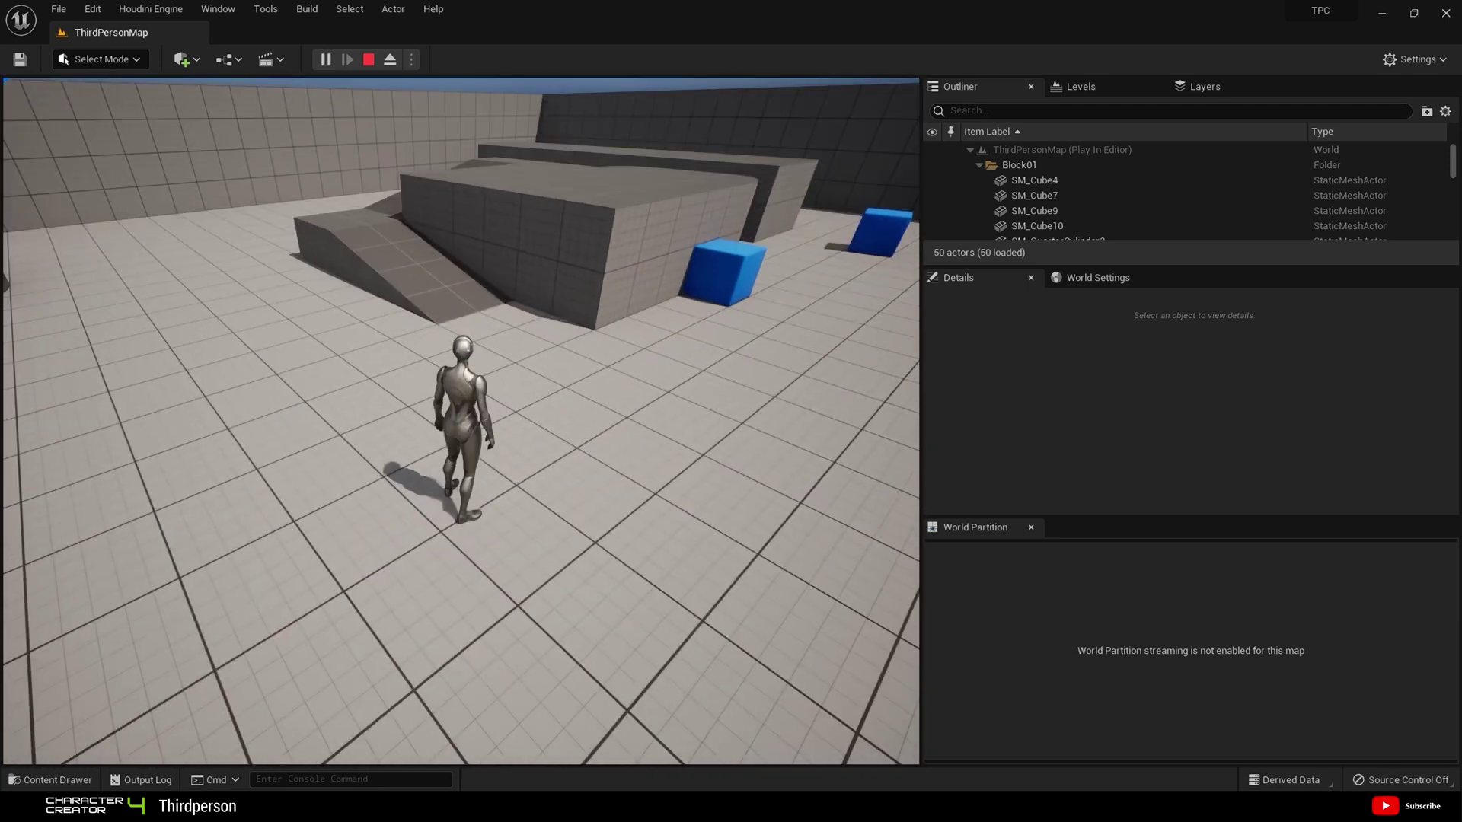
pyautogui.press('Escape')
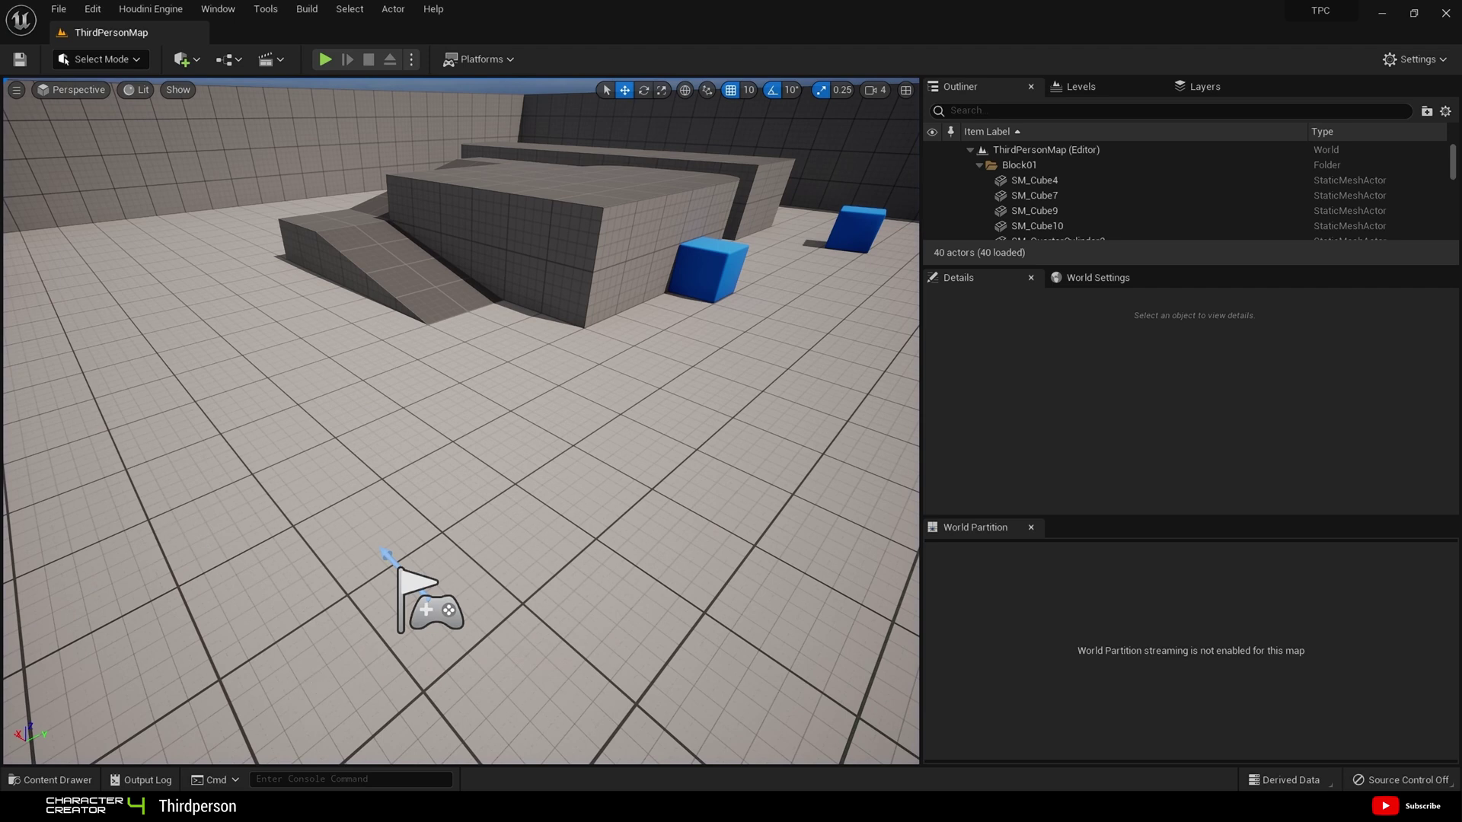
# Bring Character Creator 4 forward and open Plugins > Character Creator & iClone Auto Setup
pyautogui.moveTo(355, 809)
pyautogui.click(355, 731)
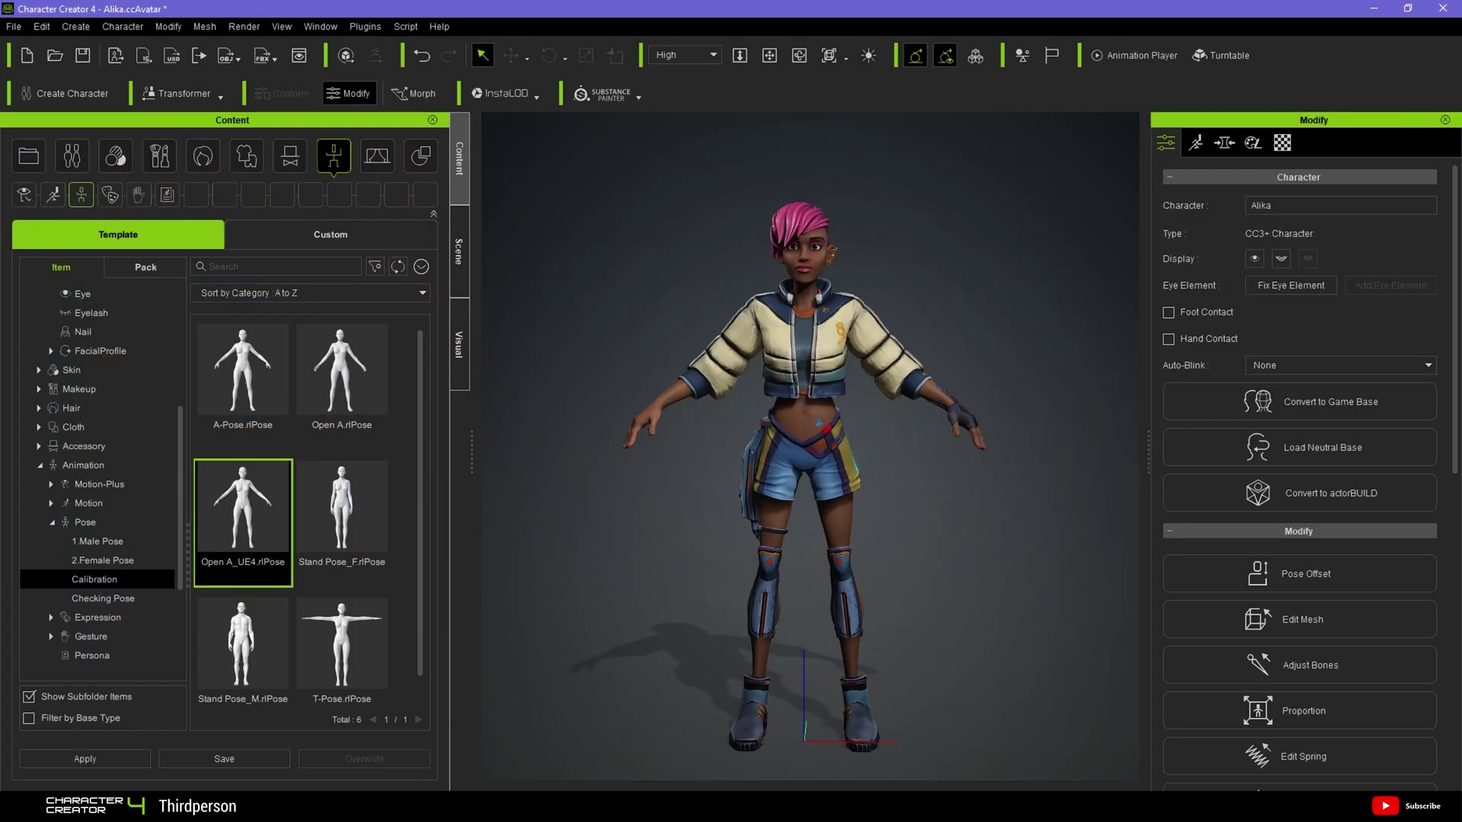
pyautogui.click(367, 25)
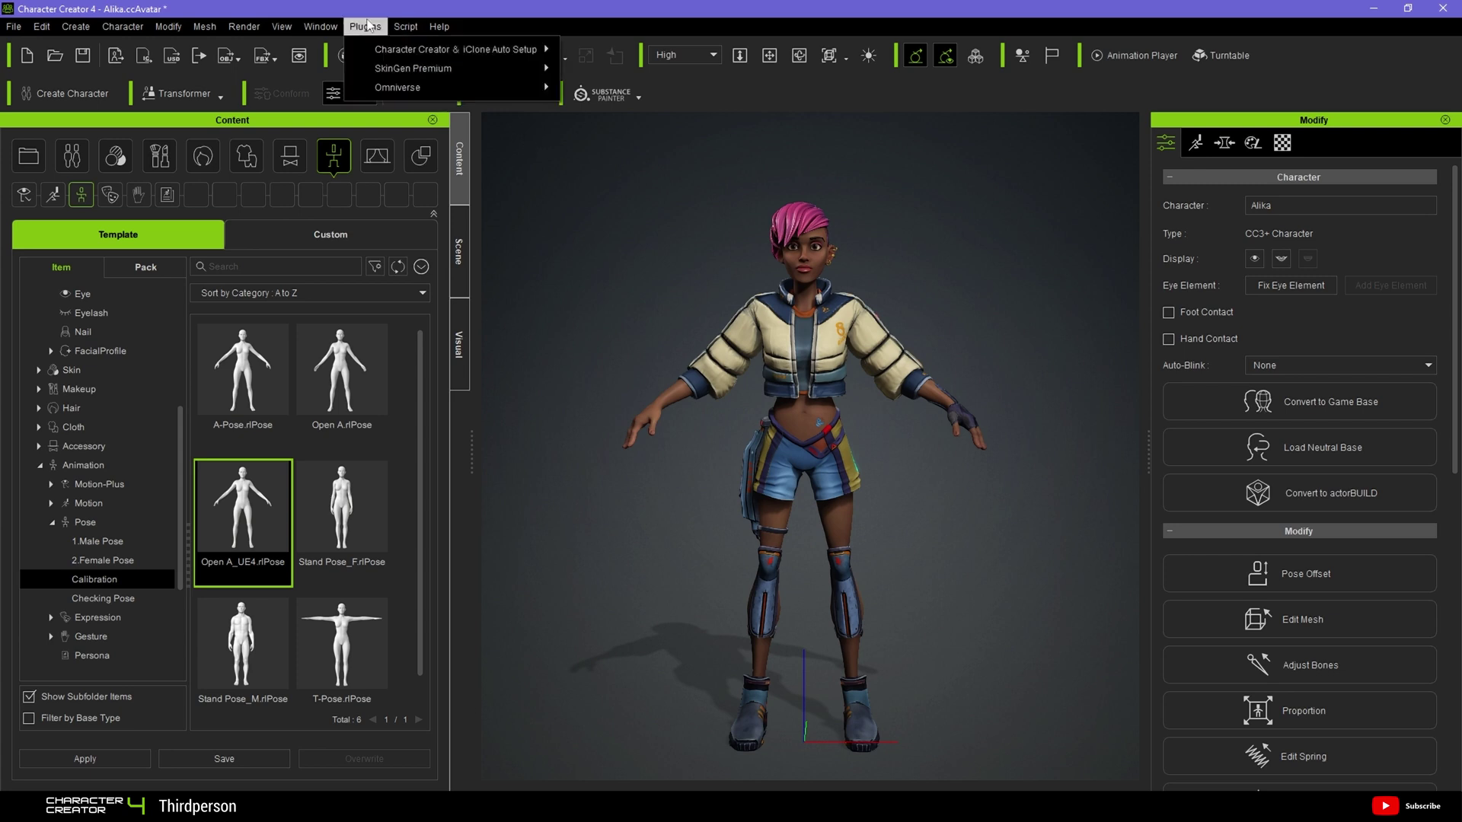
pyautogui.moveTo(395, 56)
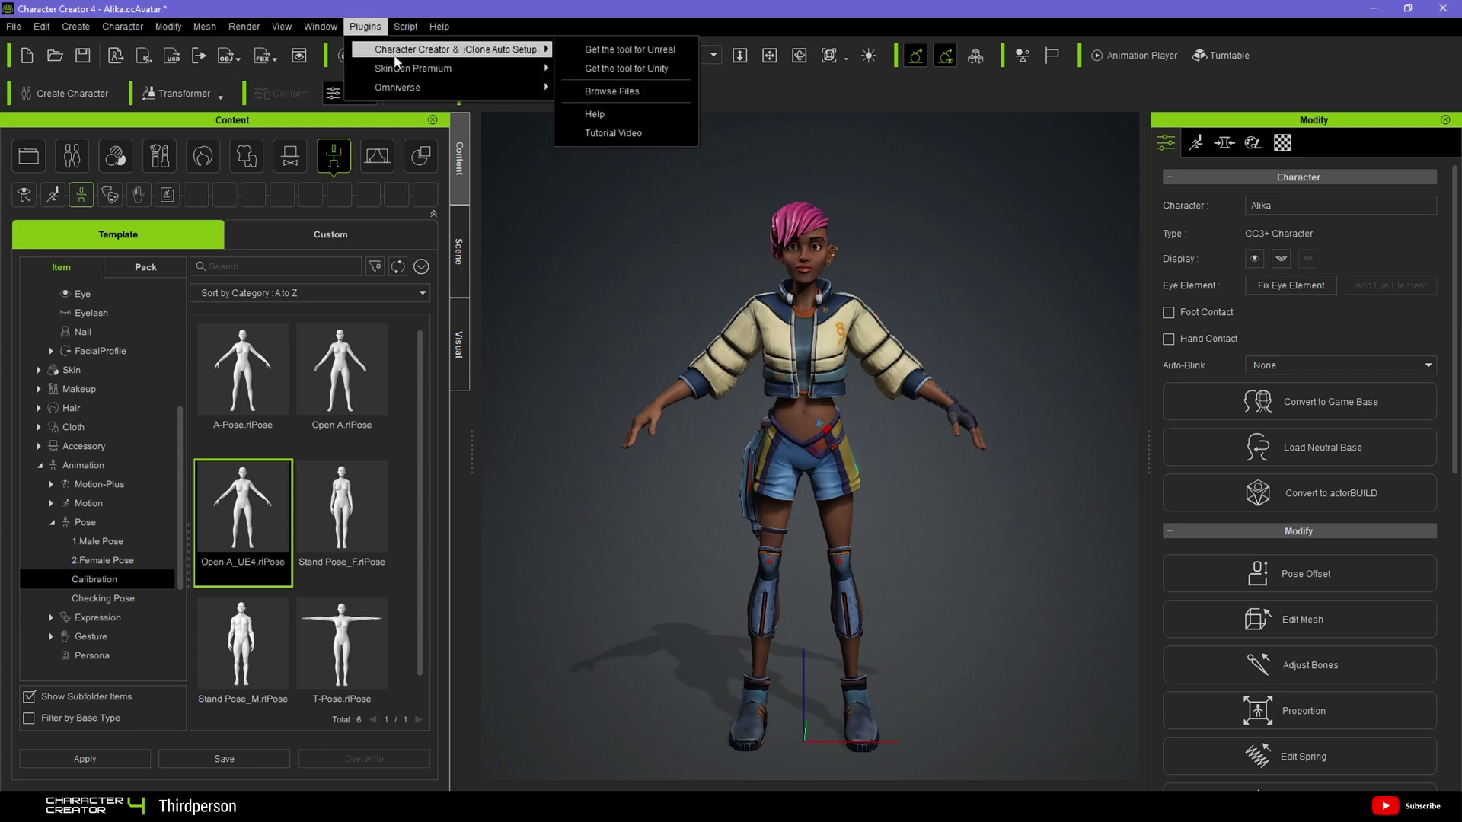
# Copy Content and Plugins from Auto Setup 1.23 for Unreal 5.0 and paste them into the TPC folder
pyautogui.click(625, 93)
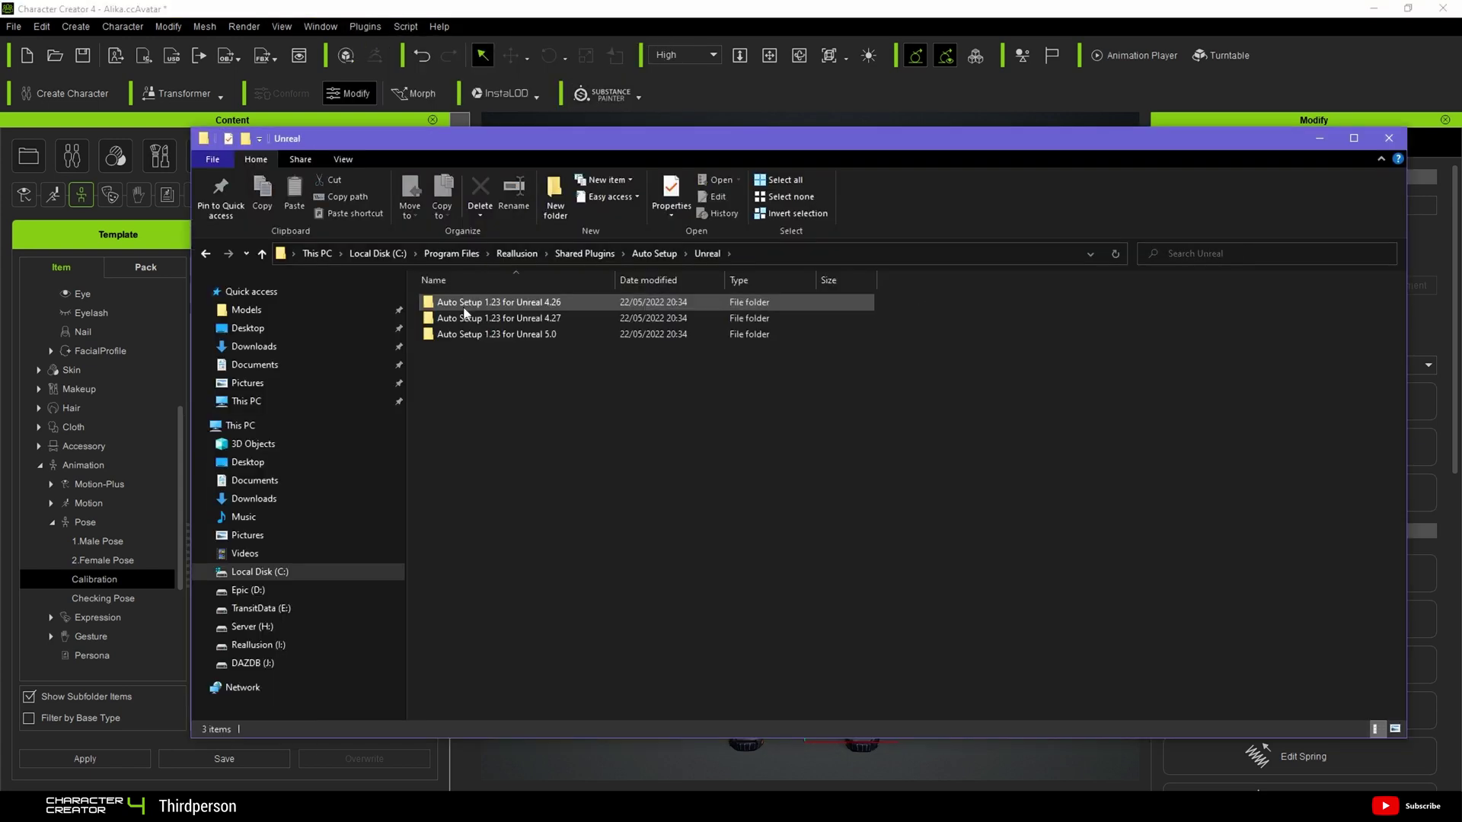
pyautogui.doubleClick(514, 335)
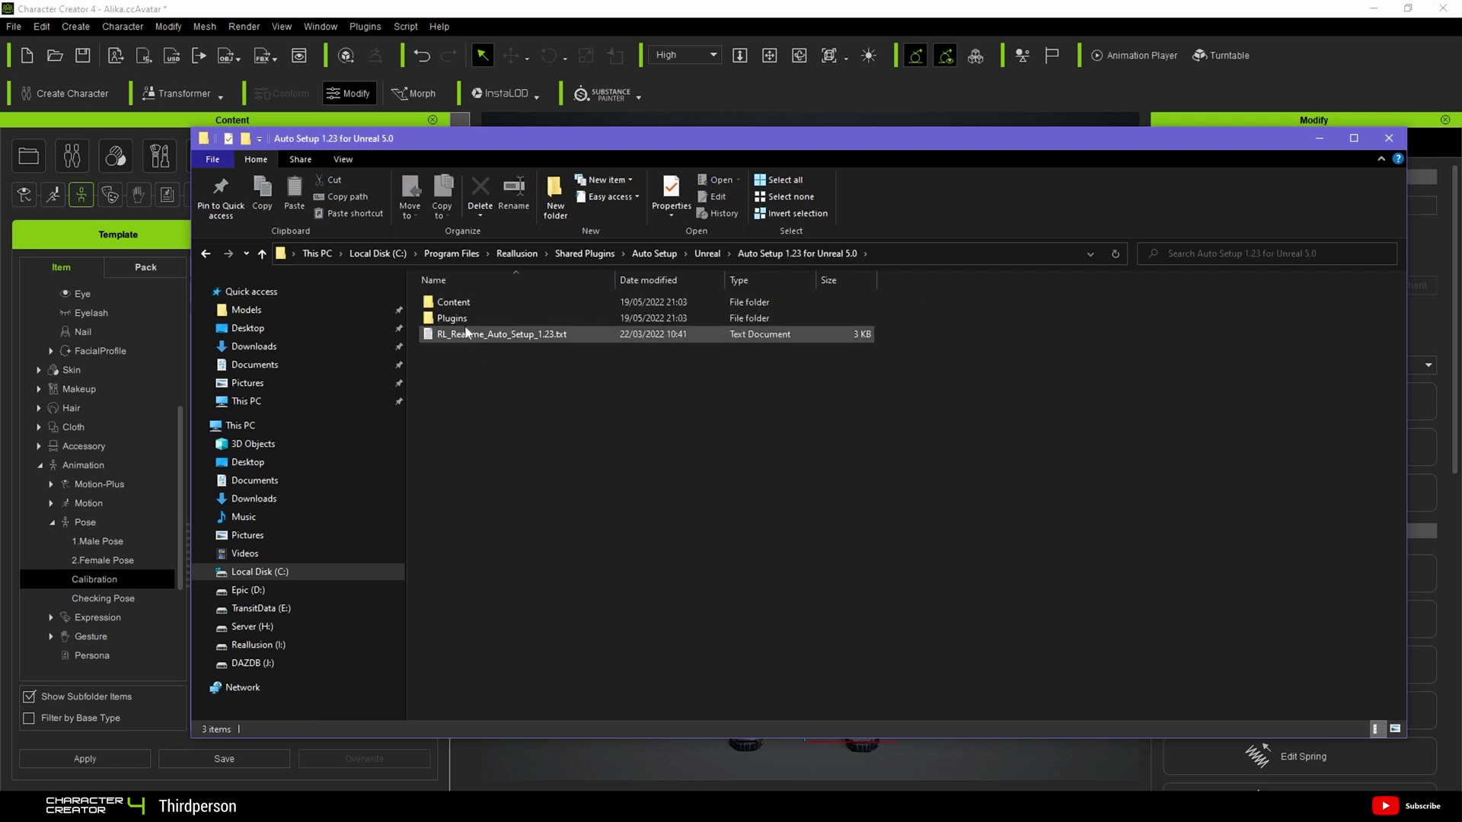
pyautogui.click(464, 320)
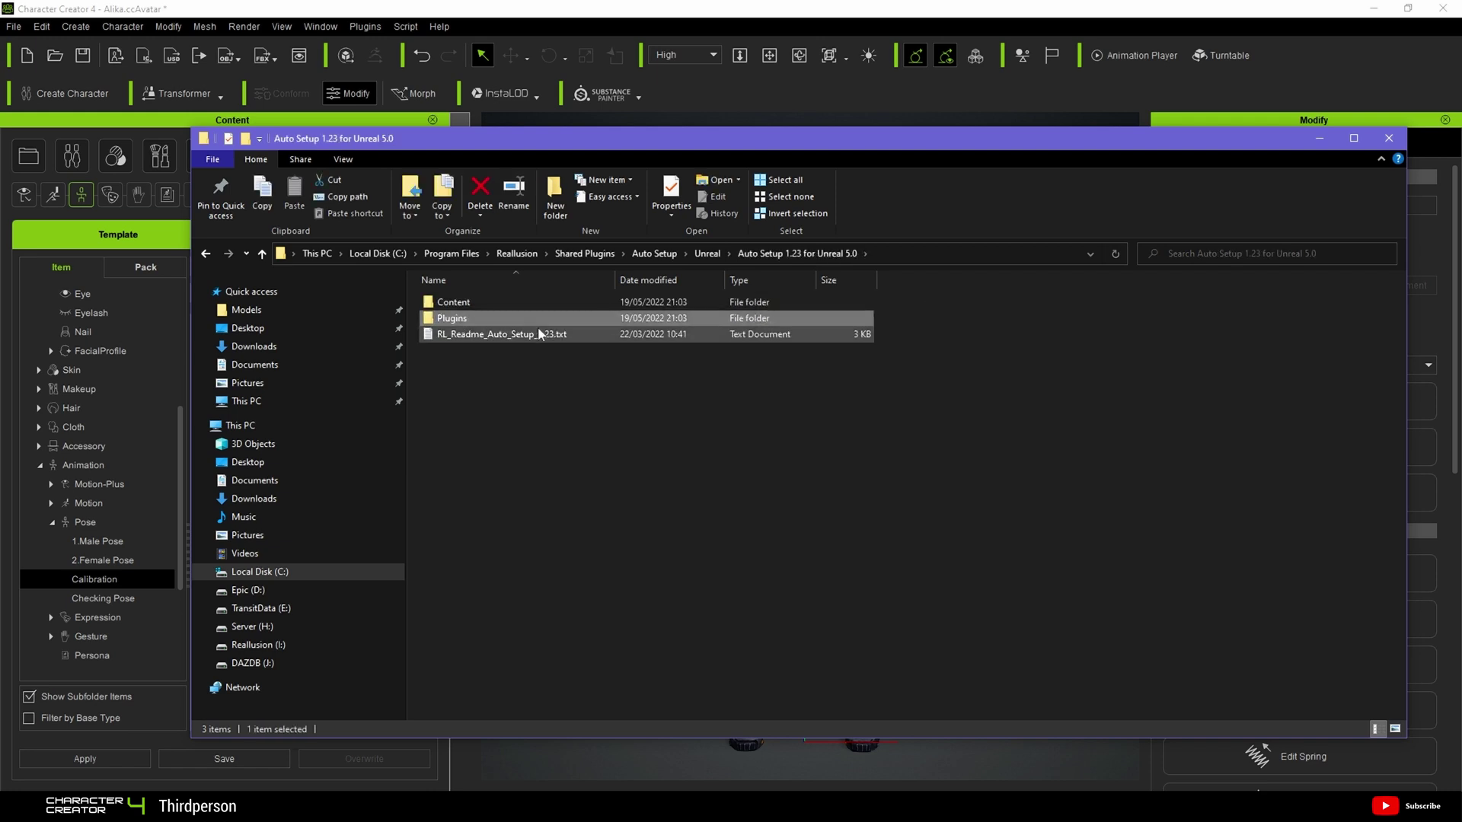
pyautogui.keyDown('ctrl'); pyautogui.click(477, 301); pyautogui.keyUp('ctrl')
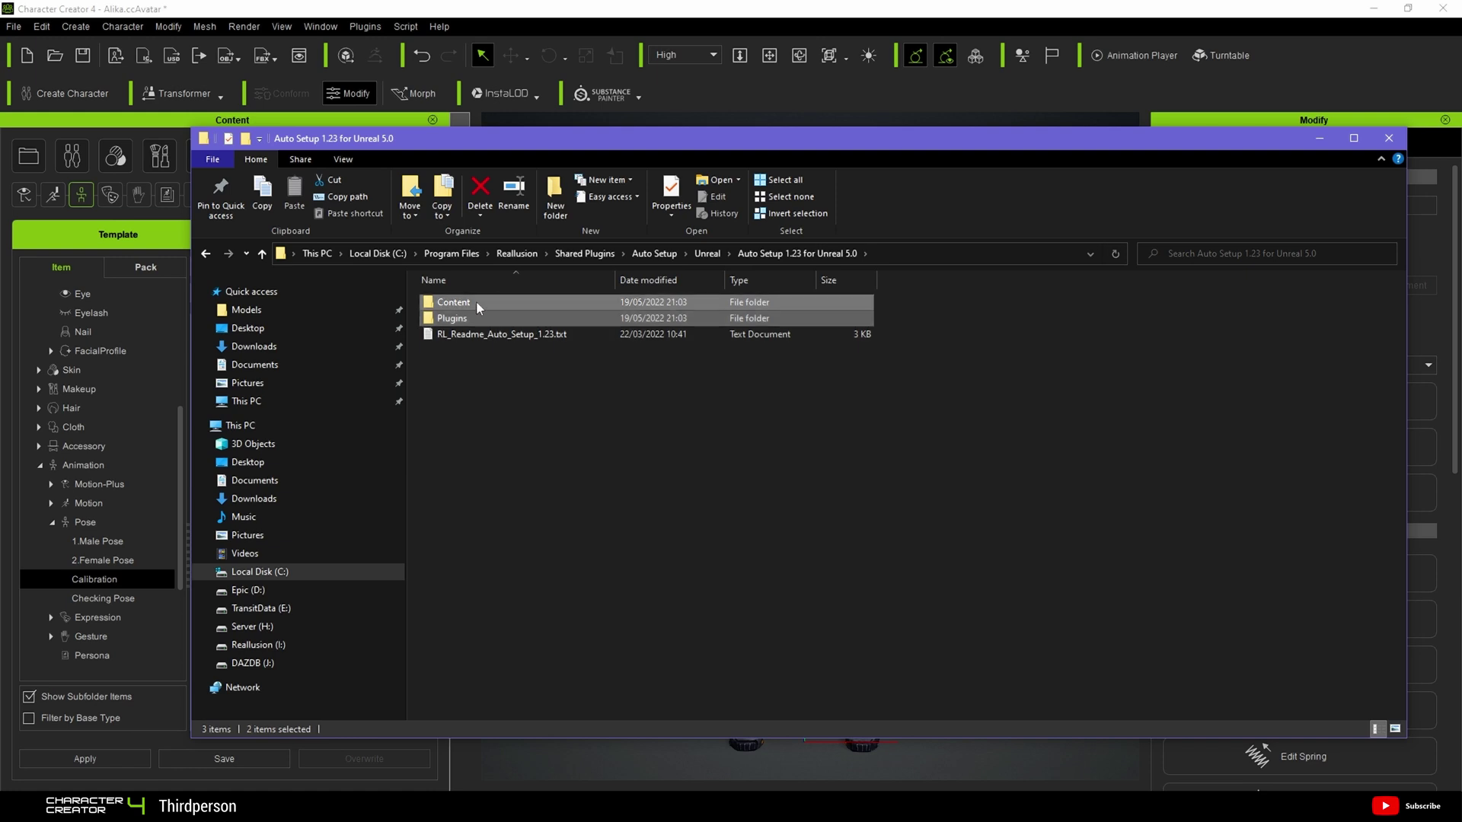
pyautogui.rightClick(476, 302)
pyautogui.click(574, 523)
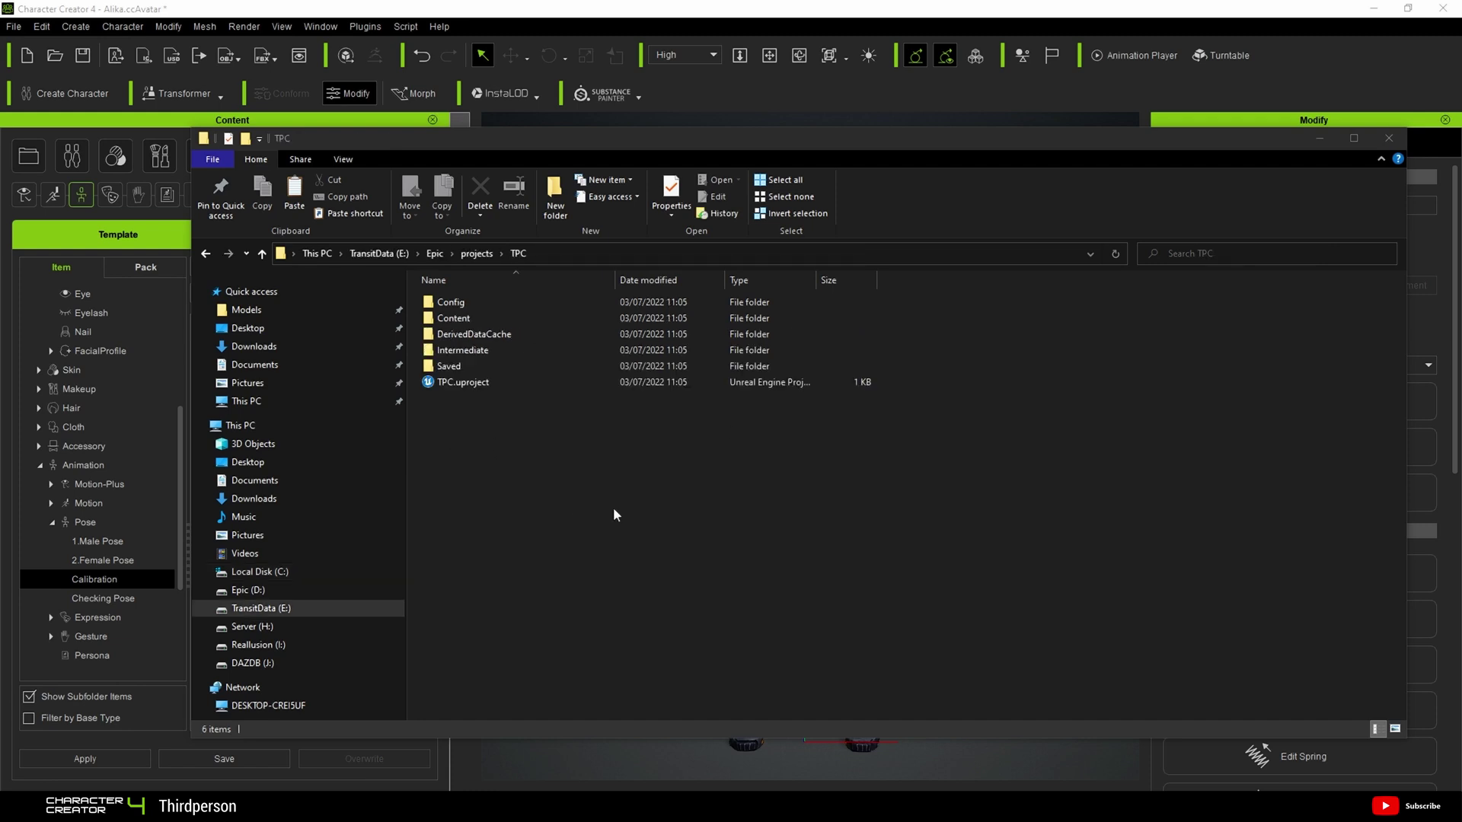
pyautogui.rightClick(615, 510)
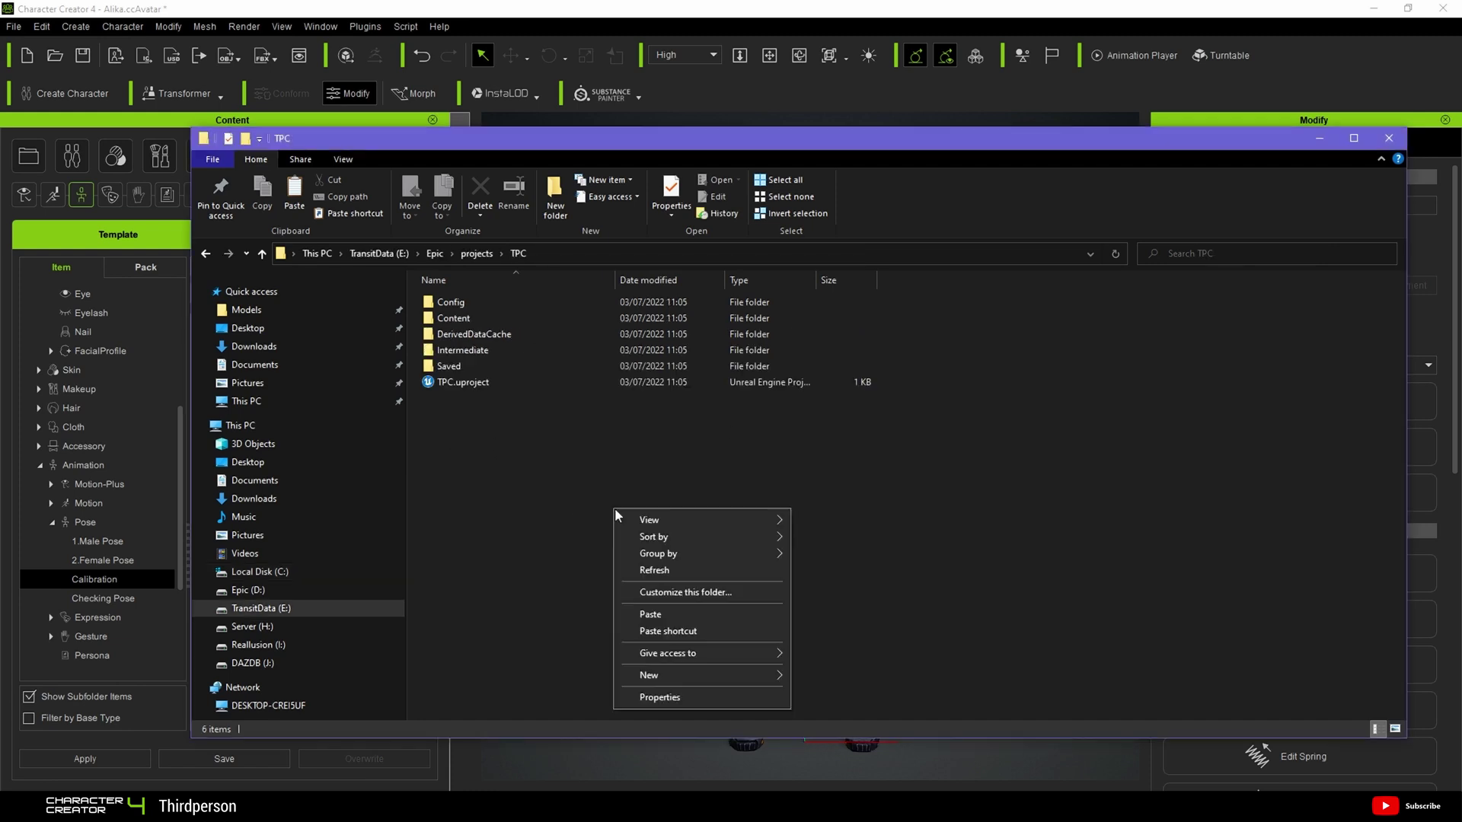
pyautogui.click(651, 615)
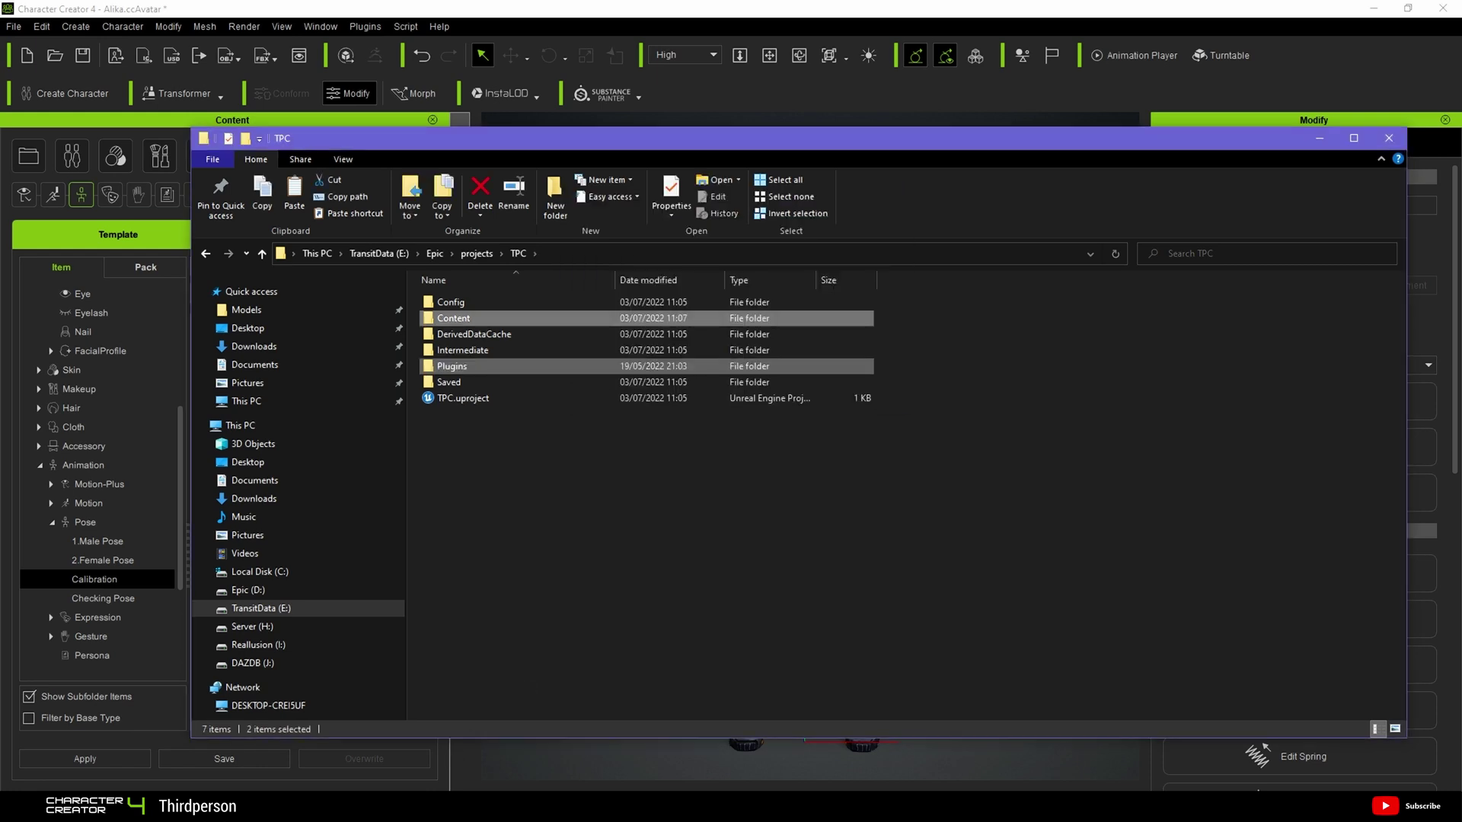
# Close Character Creator 4 and try the CC Setup toolbar button in Unreal
pyautogui.click(418, 730)
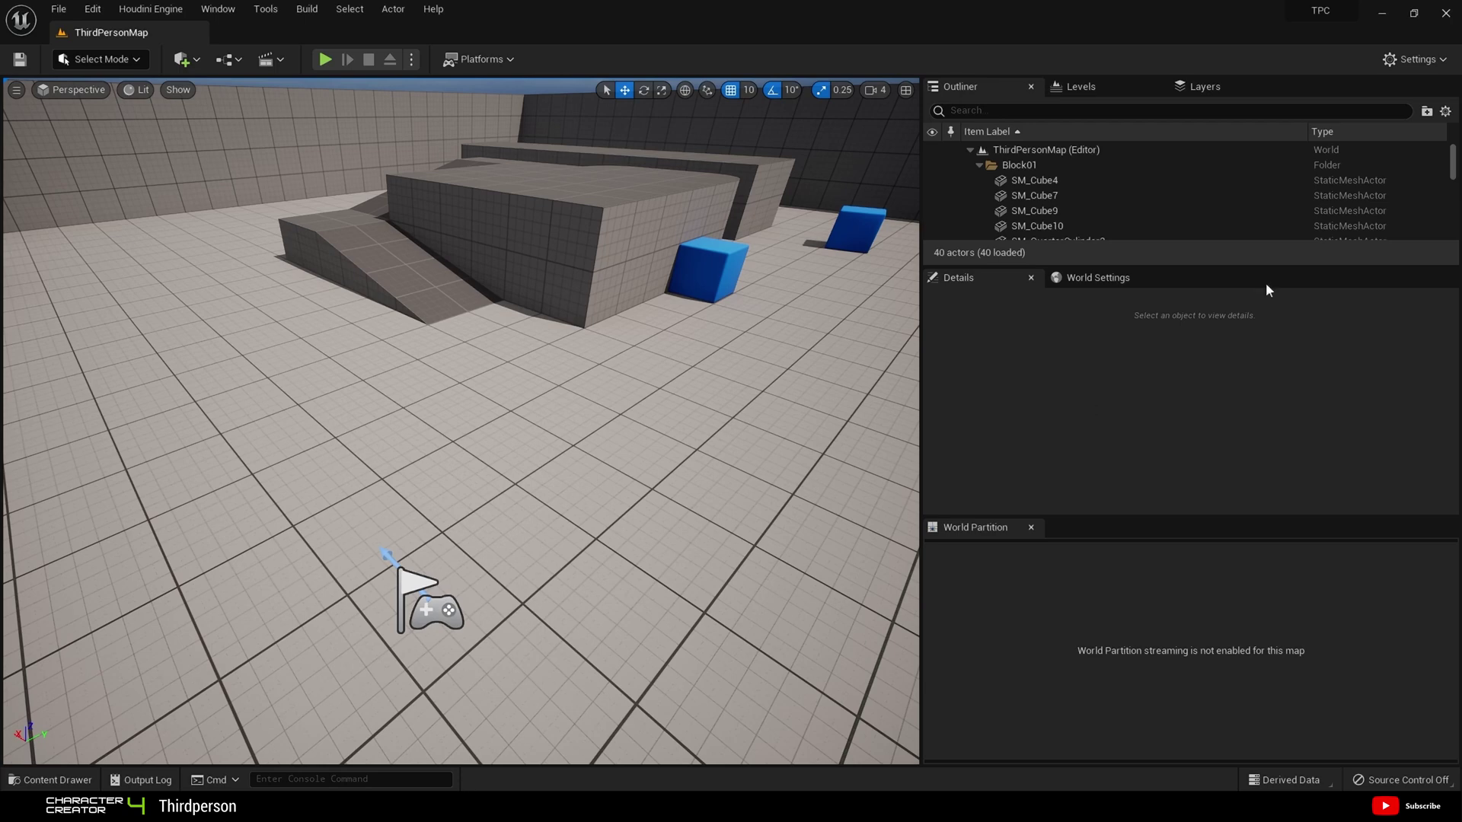
pyautogui.click(1445, 17)
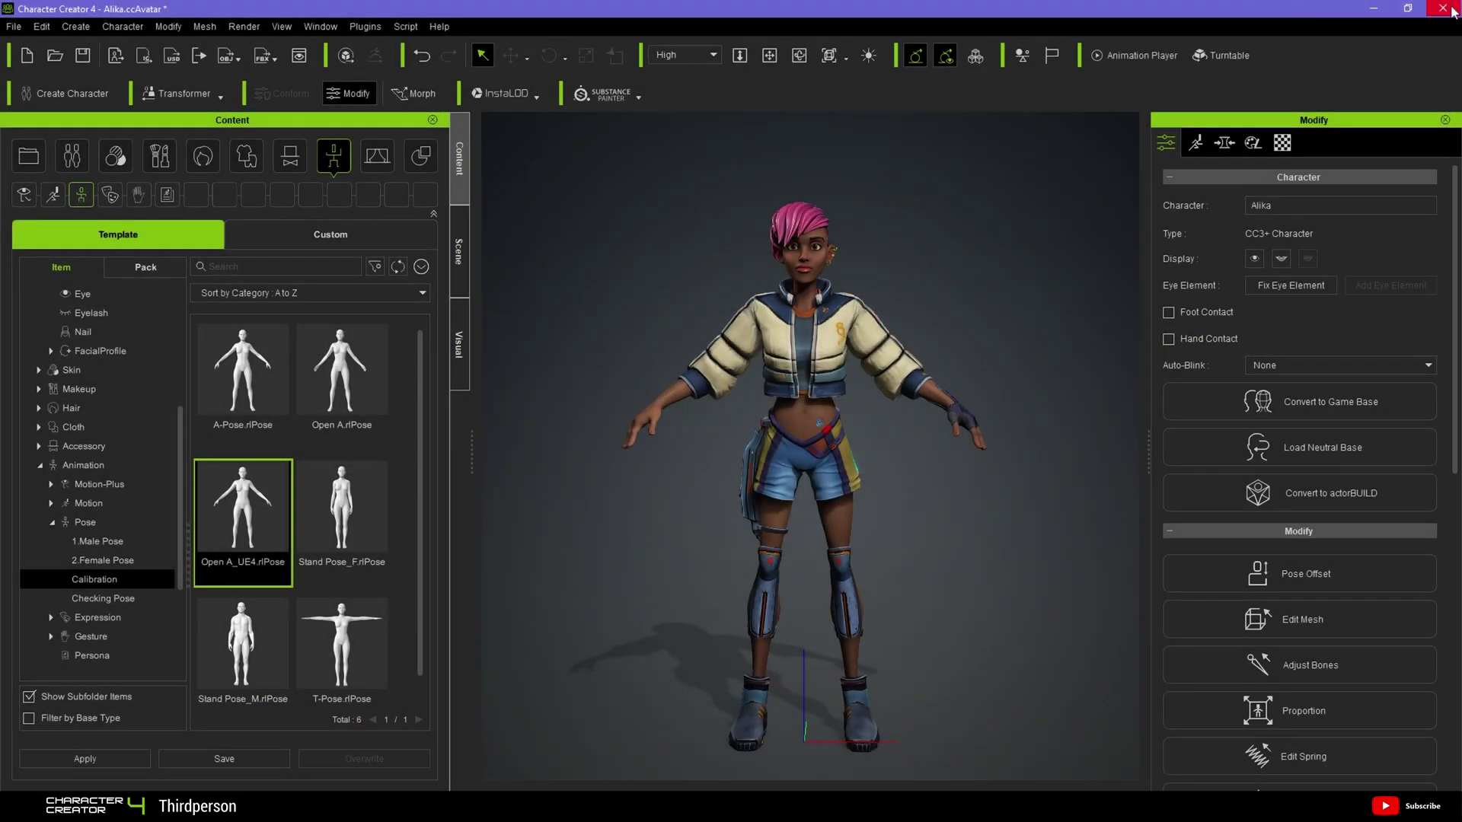
pyautogui.click(1447, 9)
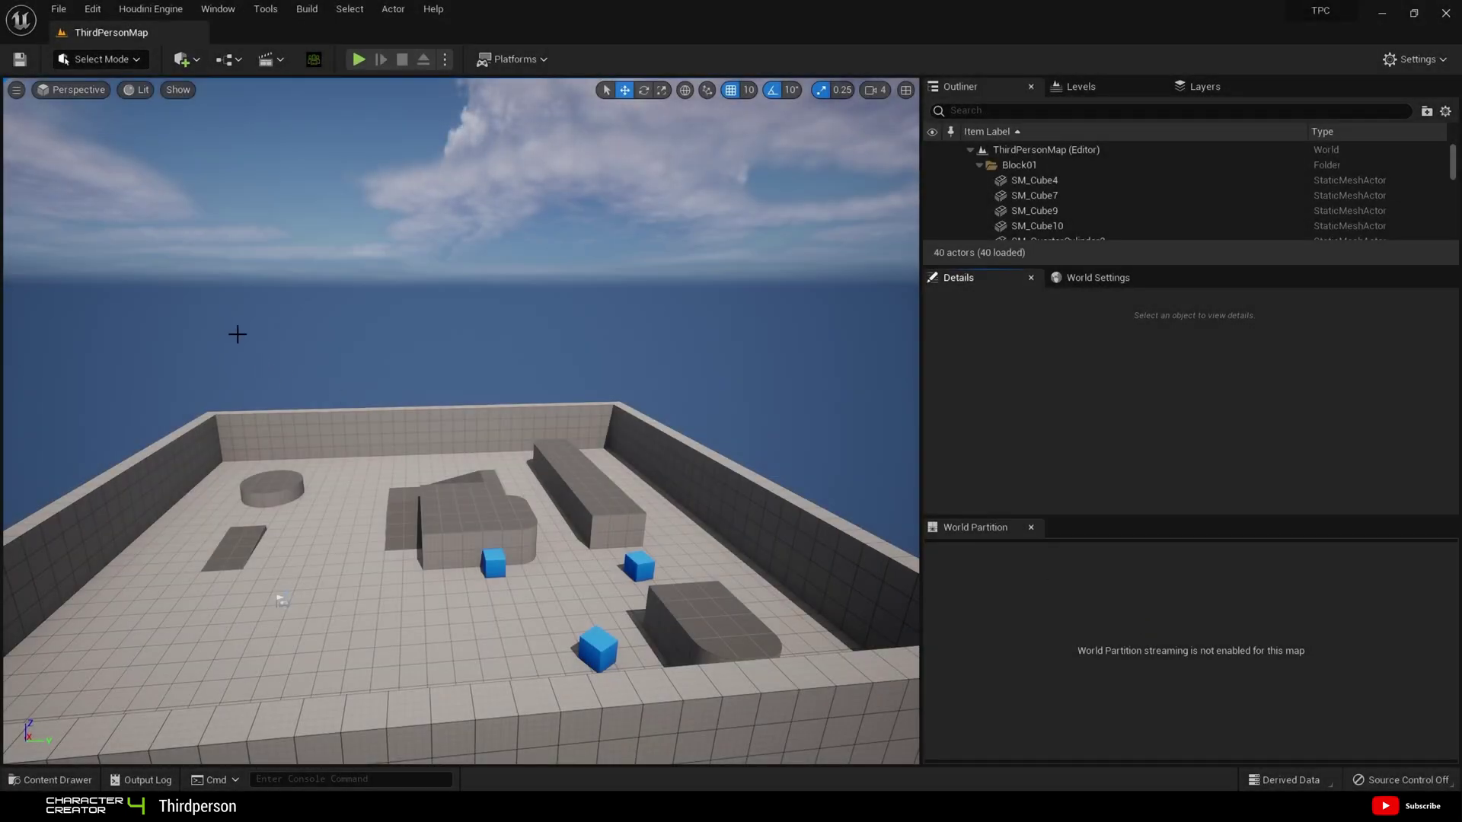
pyautogui.click(314, 59)
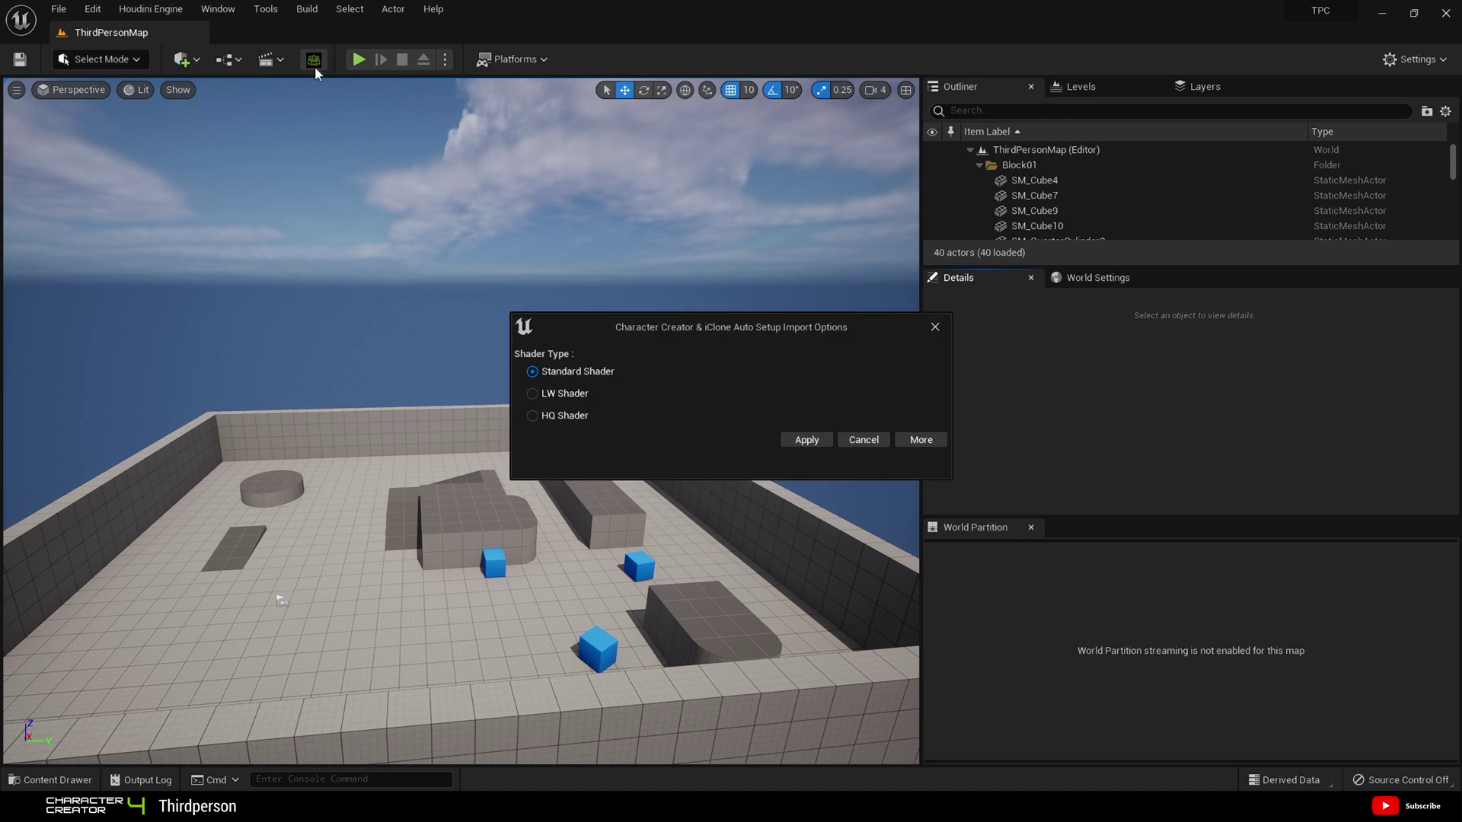
pyautogui.click(935, 328)
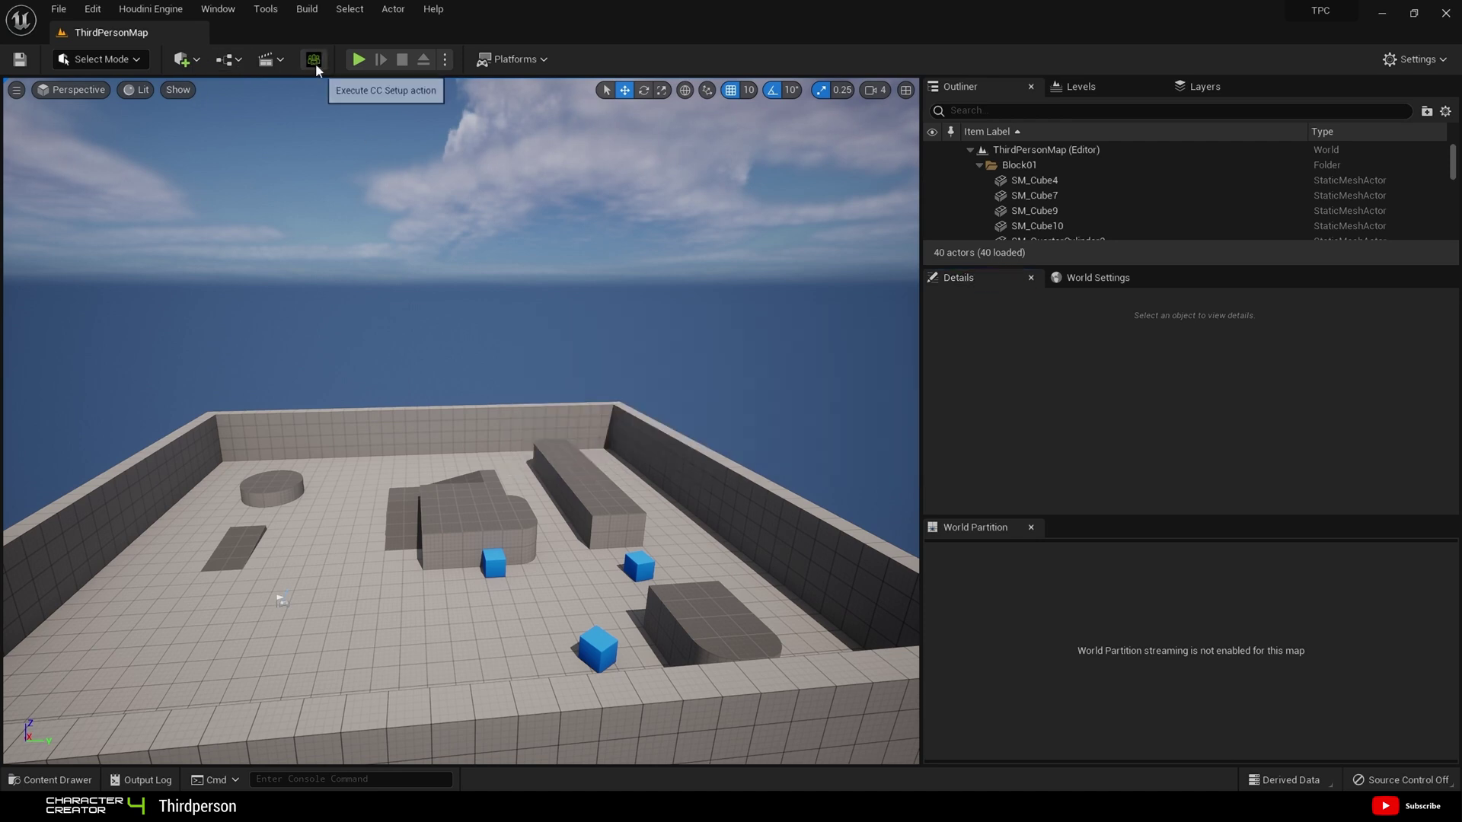
# Search the Plugins browser for 'auto se' to check the Auto Setup plugin
pyautogui.click(107, 9)
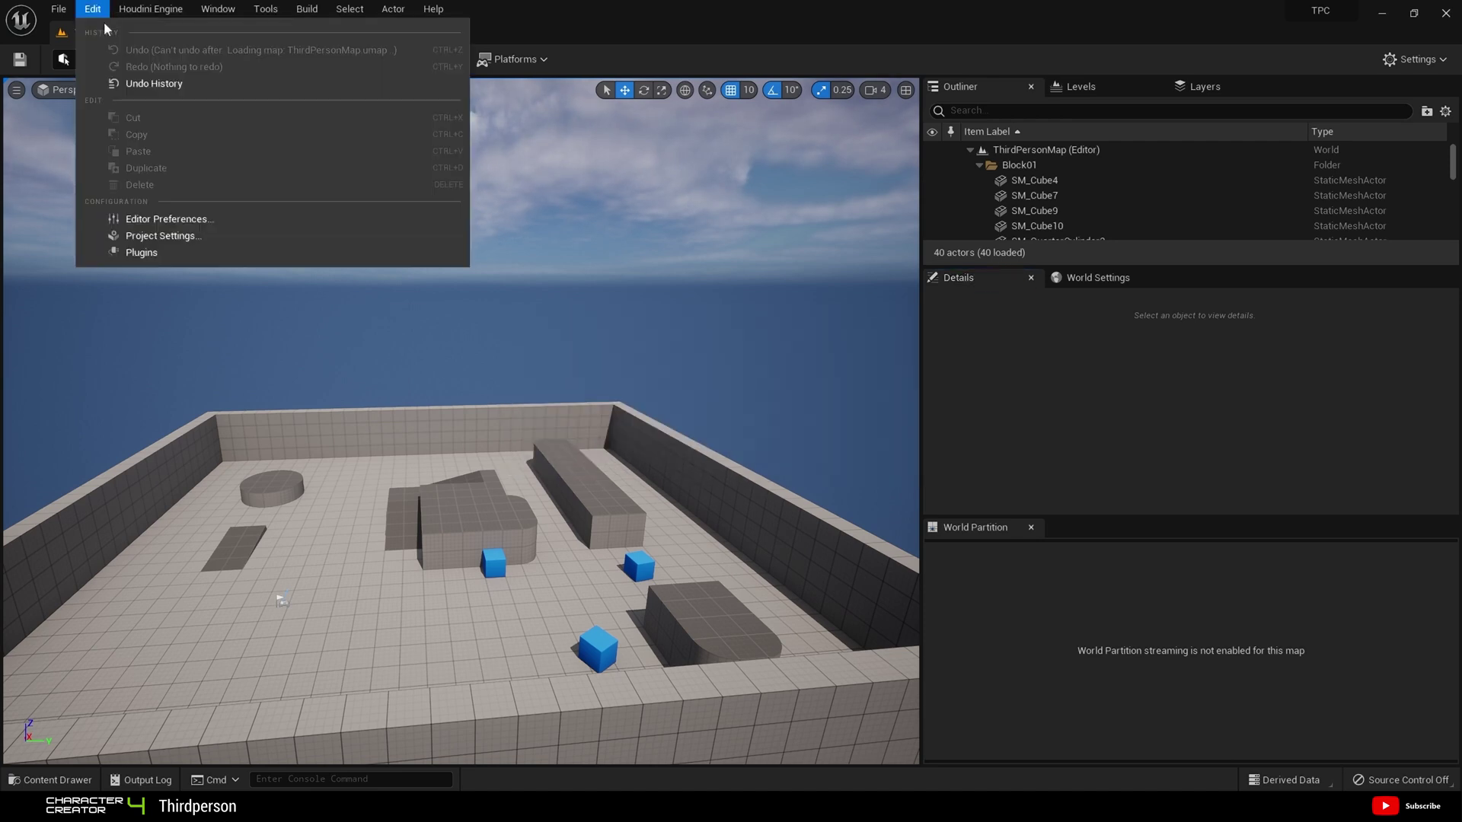
pyautogui.click(194, 259)
pyautogui.click(504, 87)
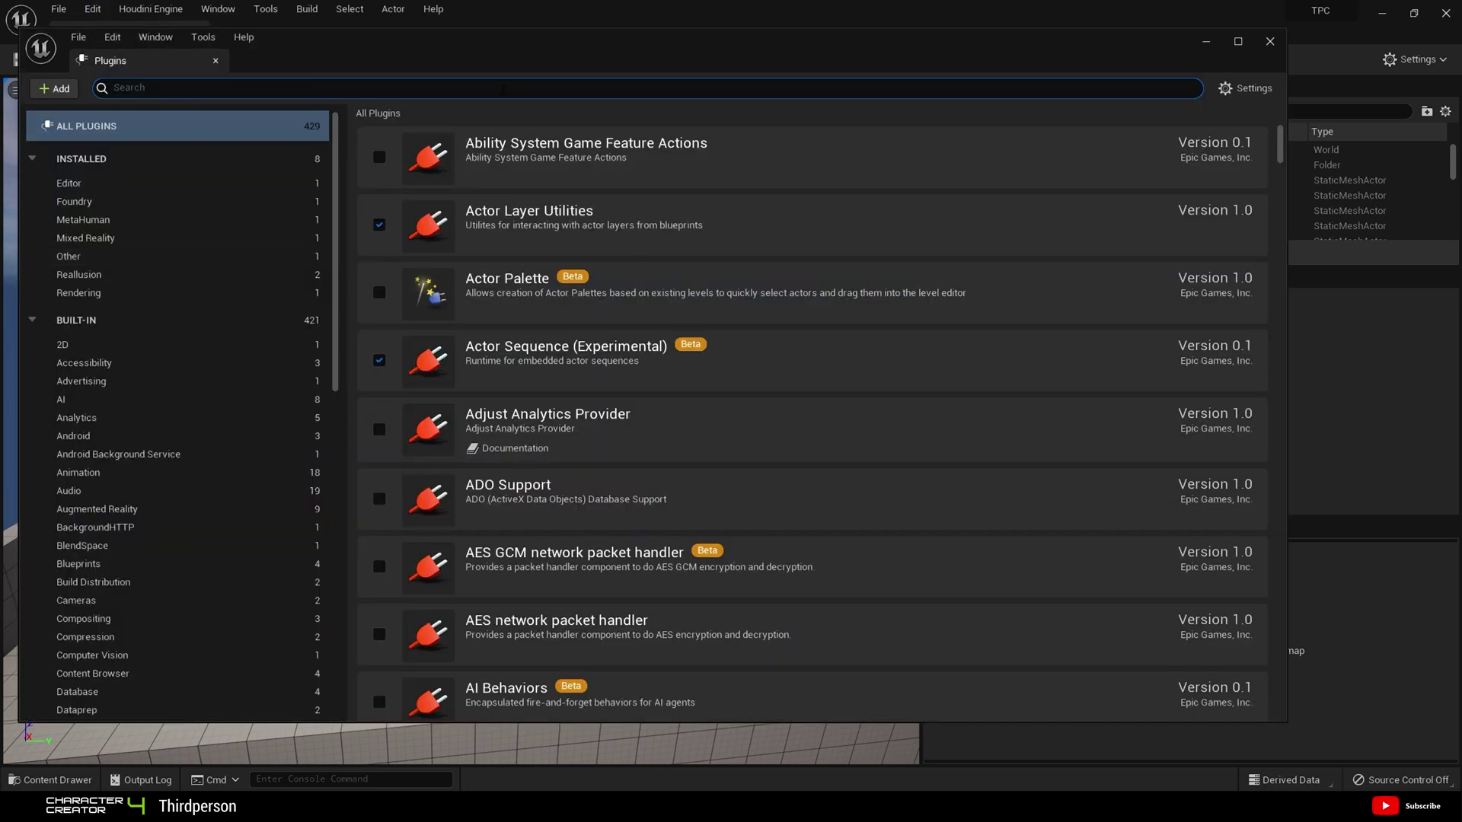
pyautogui.write('auto se')
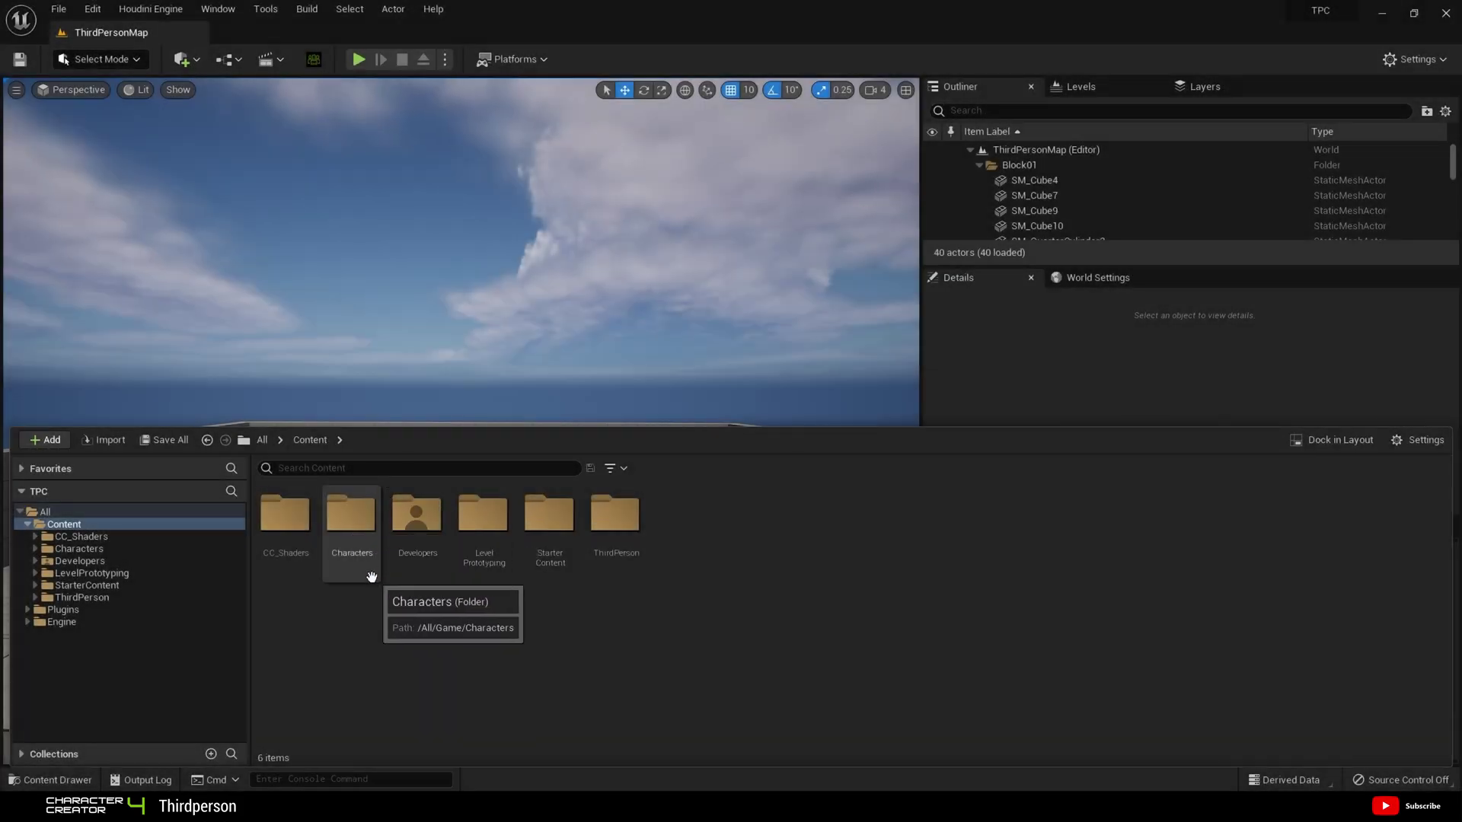
# Create a new folder named CC4 inside Characters
pyautogui.doubleClick(352, 525)
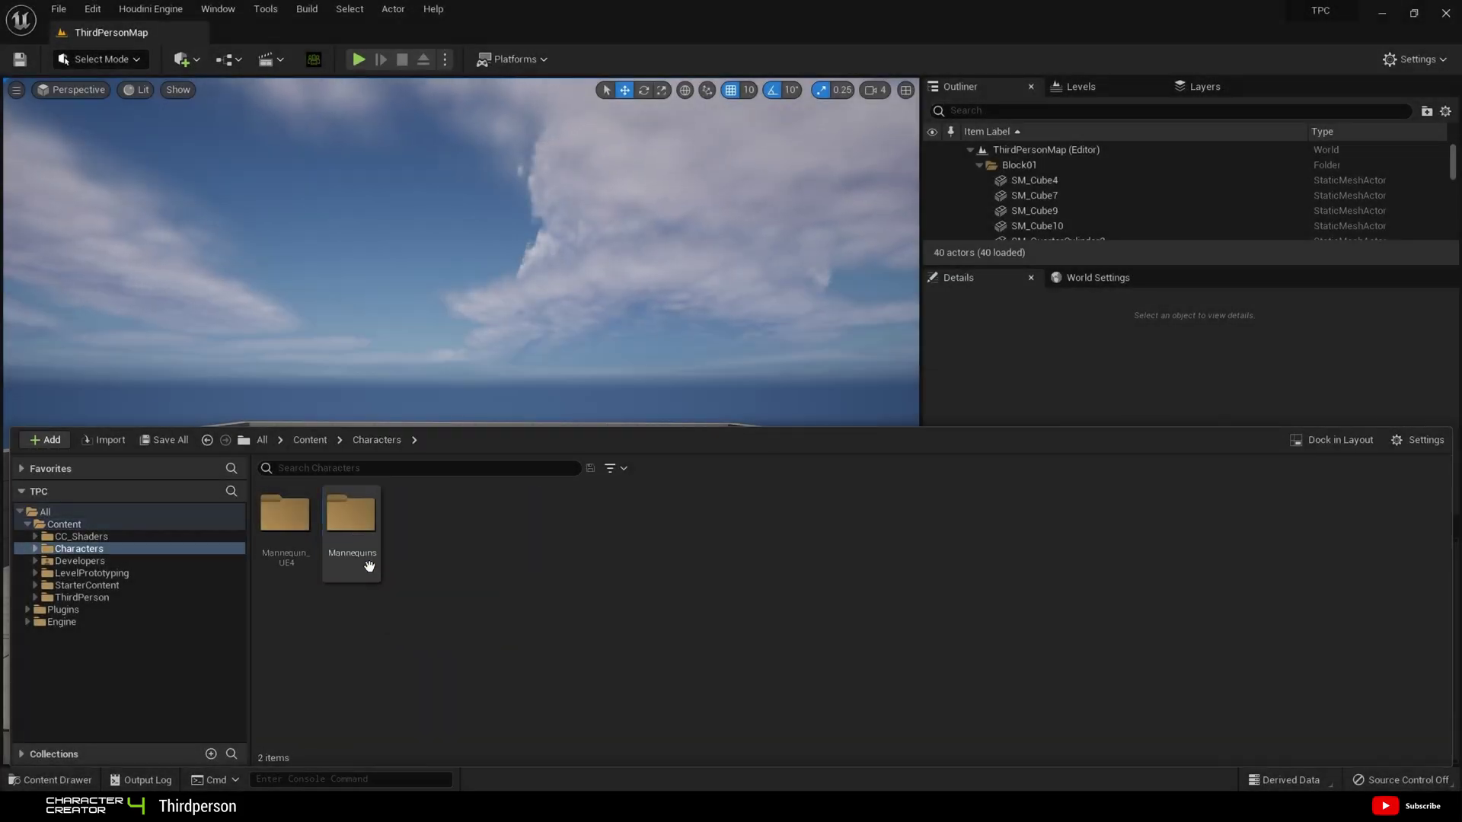
pyautogui.rightClick(474, 527)
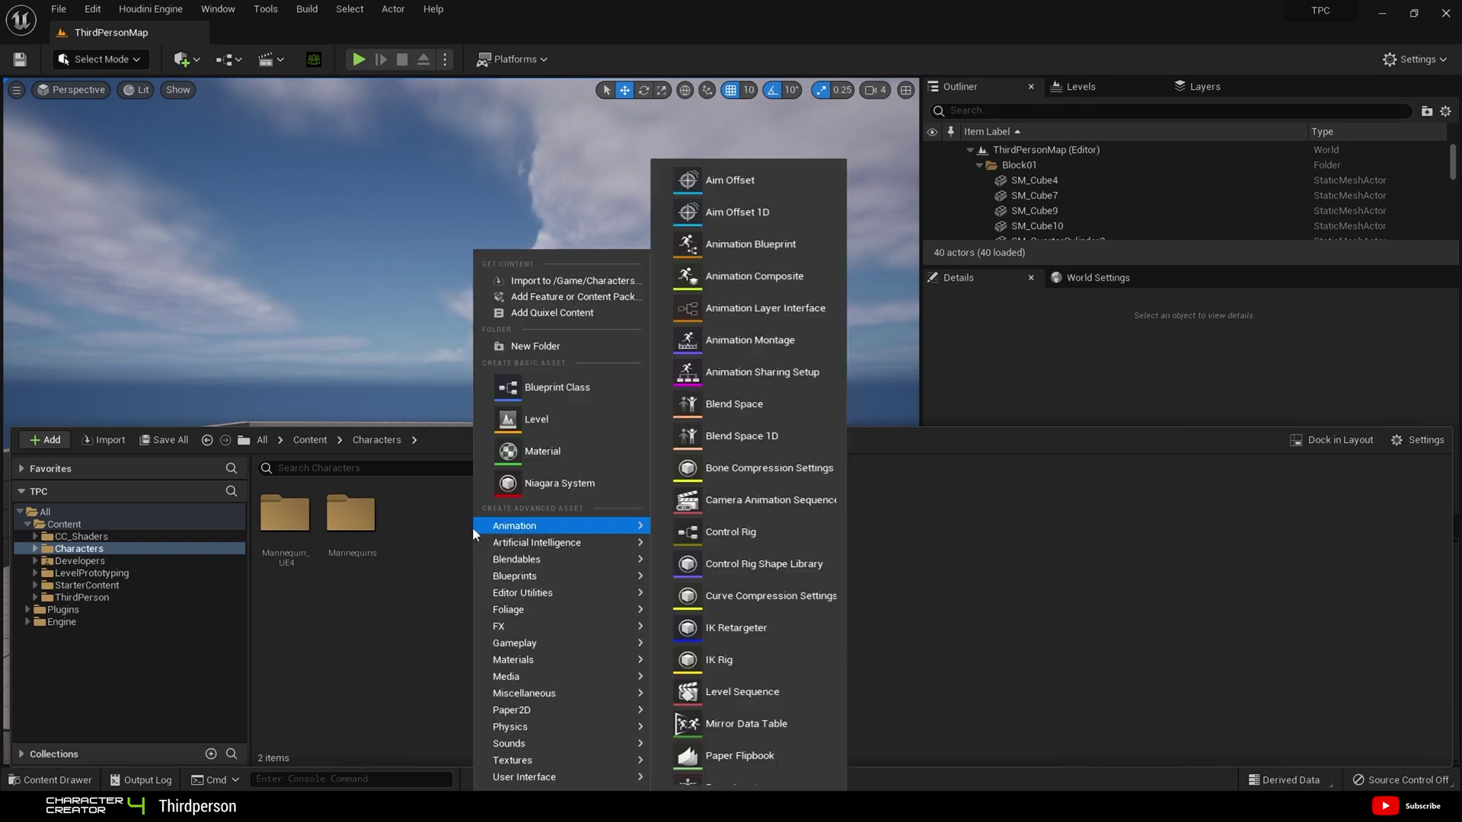
pyautogui.click(569, 350)
pyautogui.press('BackSpace')
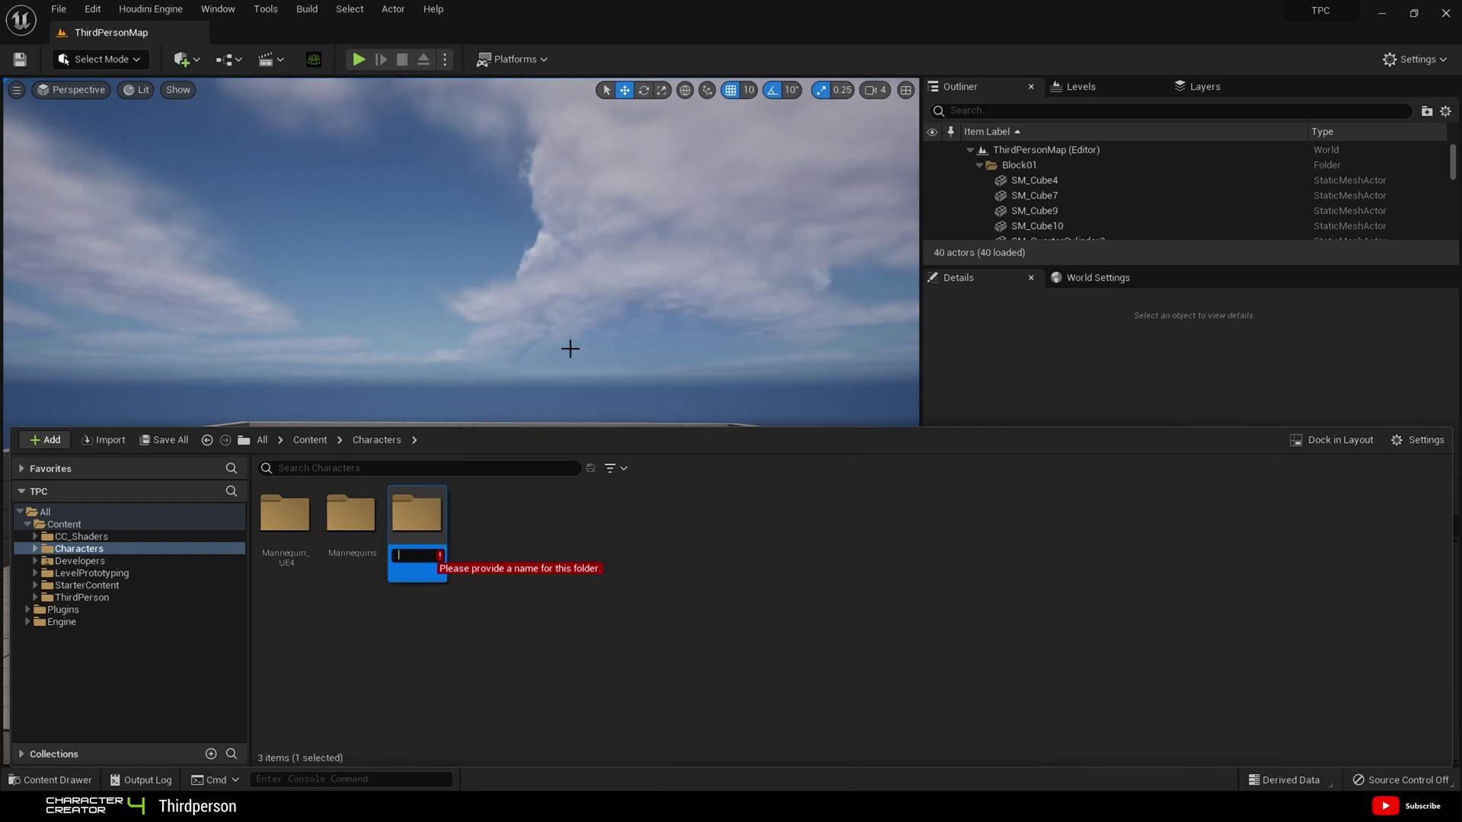
pyautogui.write('CC4')
pyautogui.press('Return')
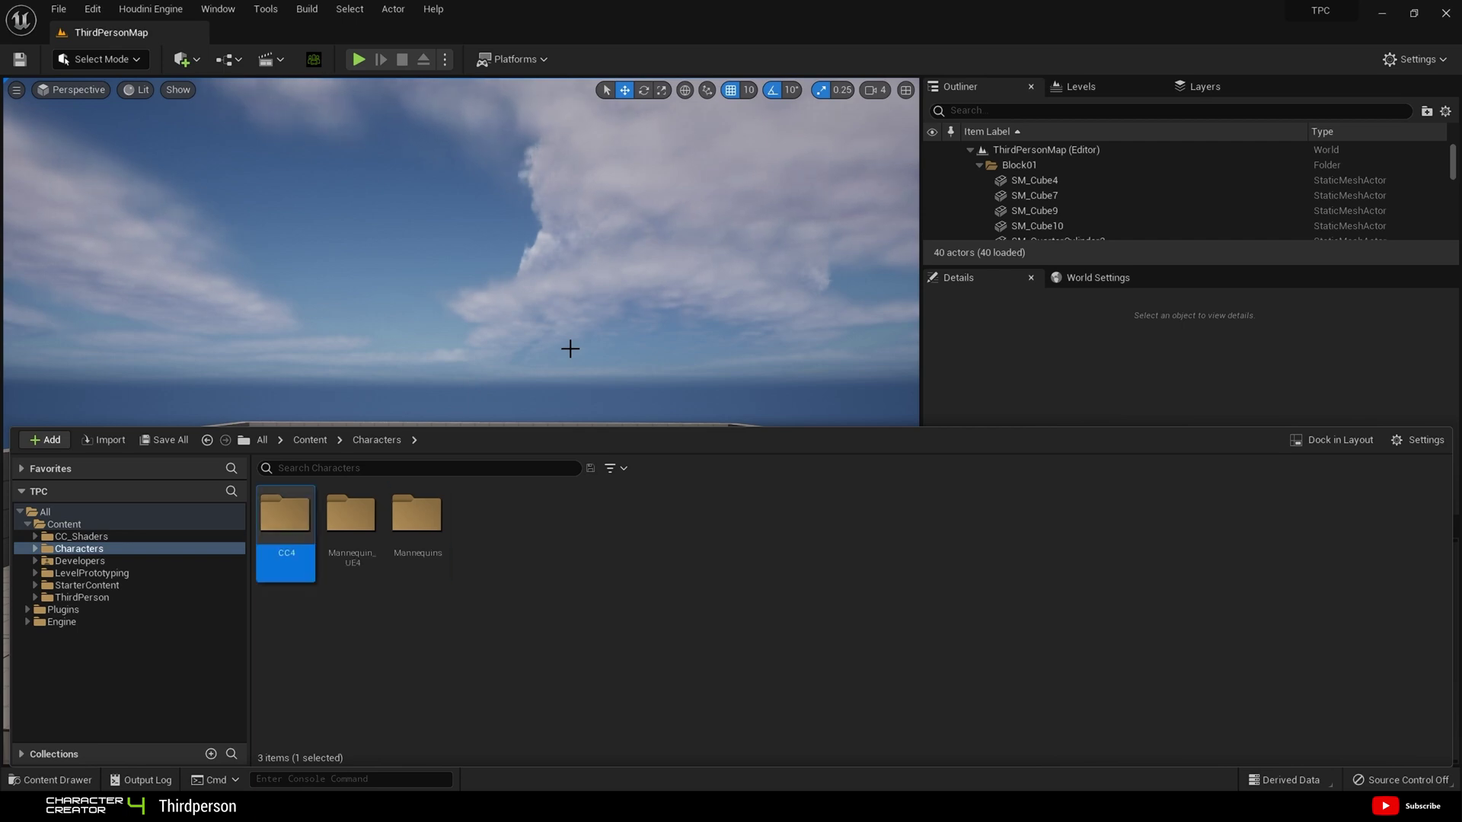
# Create an Alika folder inside CC4, open it and bring up its import menu
pyautogui.doubleClick(267, 536)
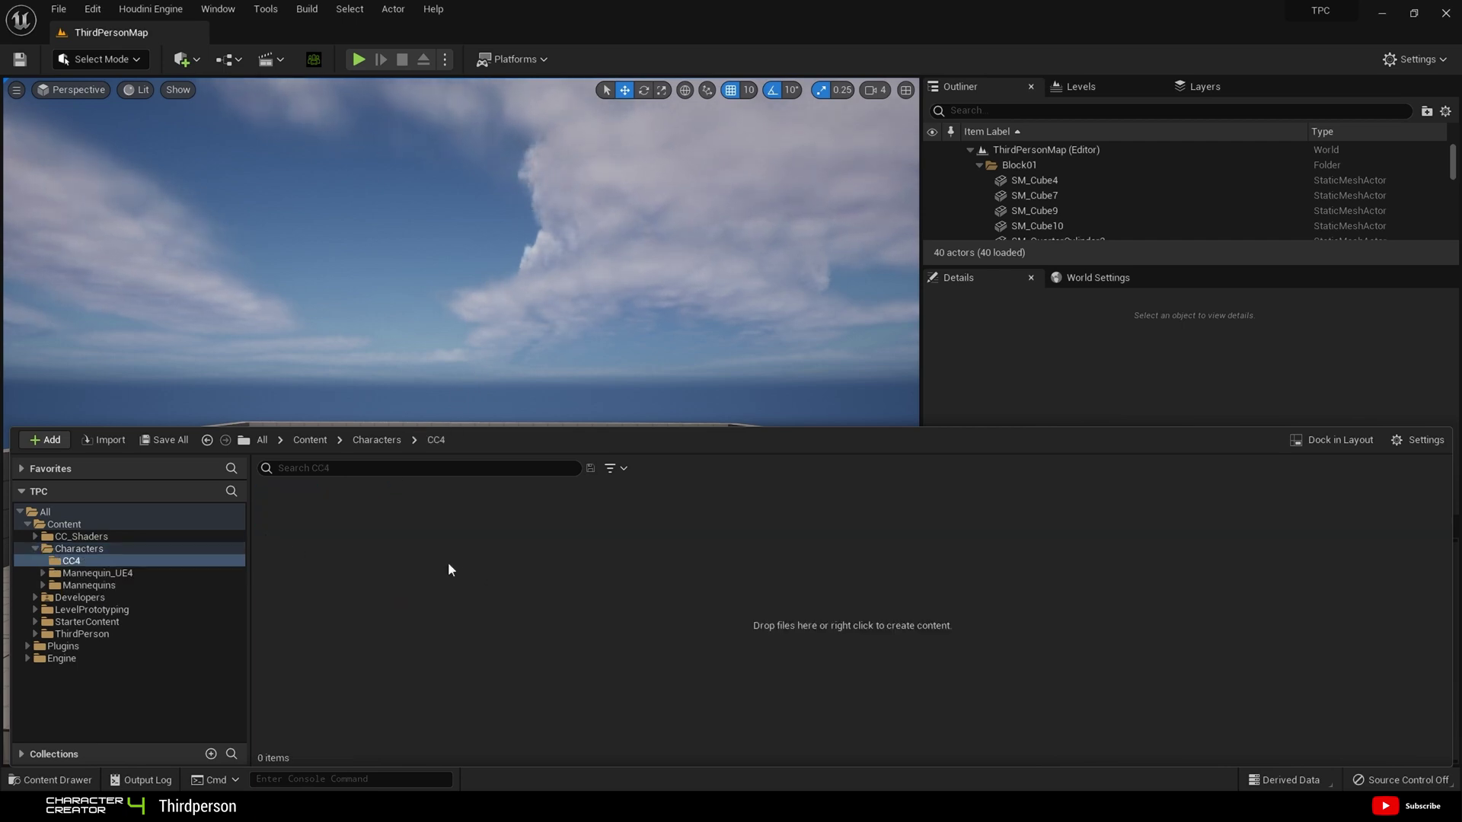
pyautogui.rightClick(417, 557)
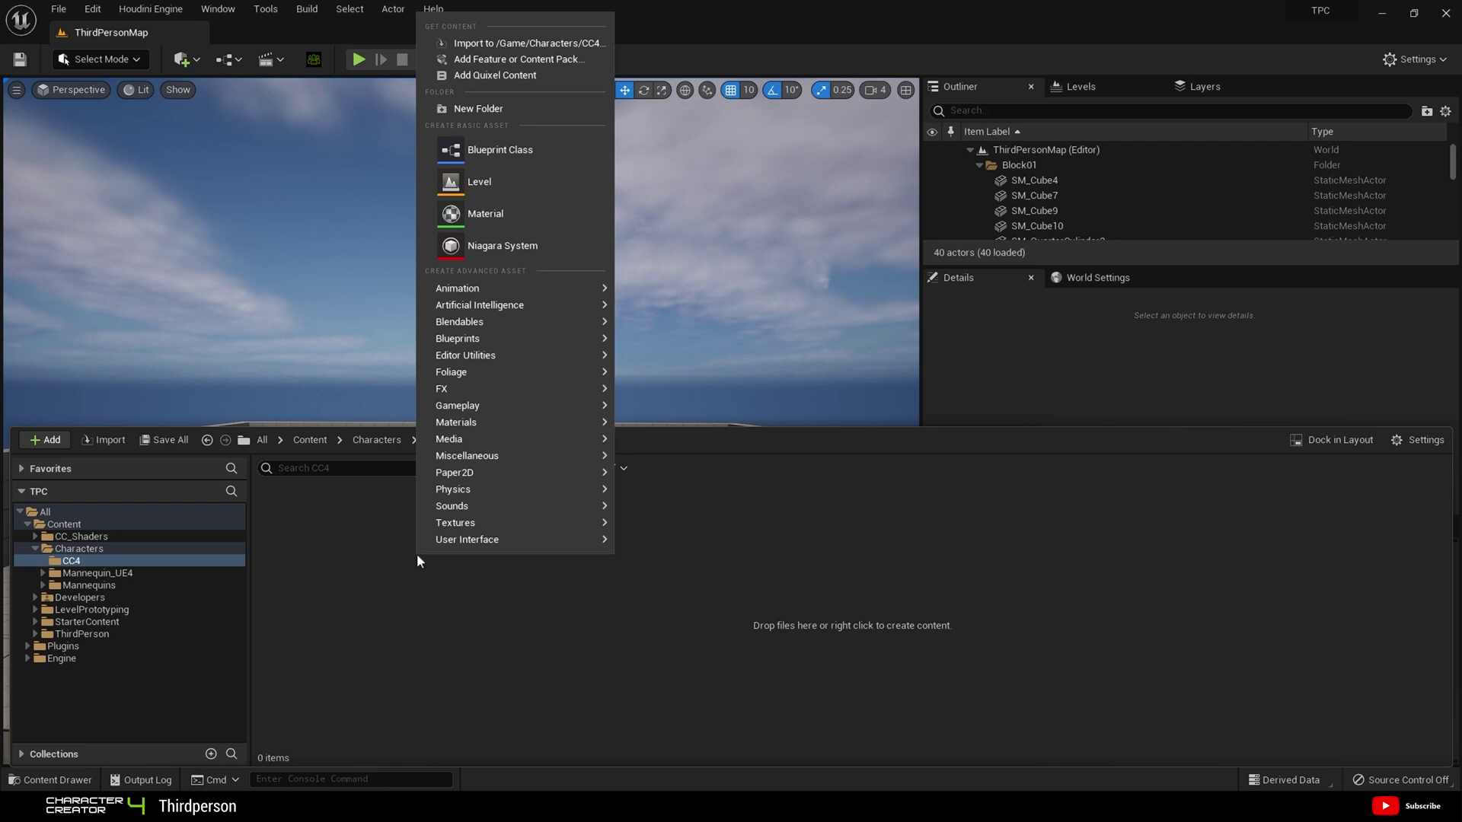
pyautogui.click(495, 109)
pyautogui.press('BackSpace')
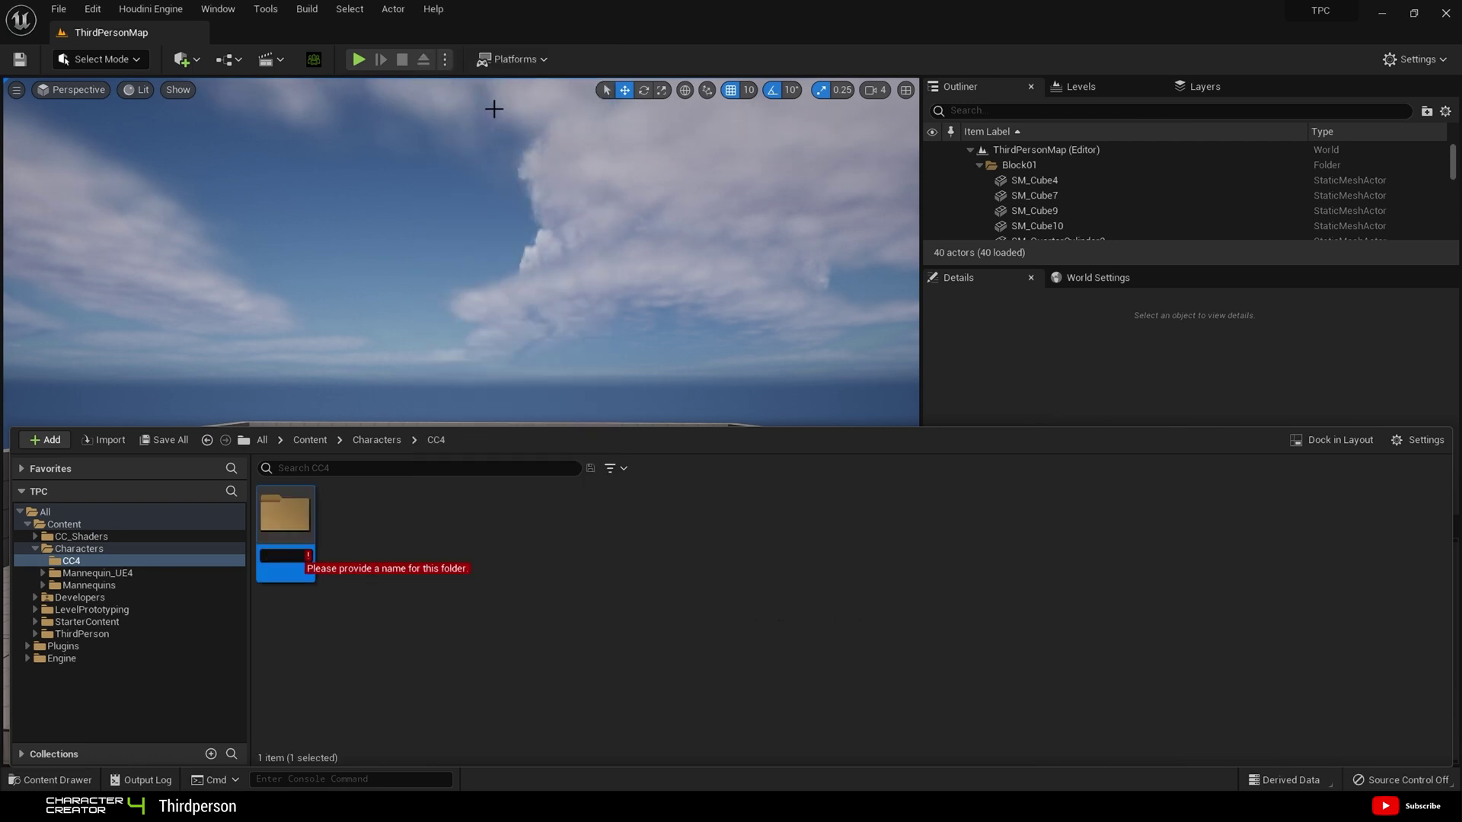
pyautogui.write('Alika')
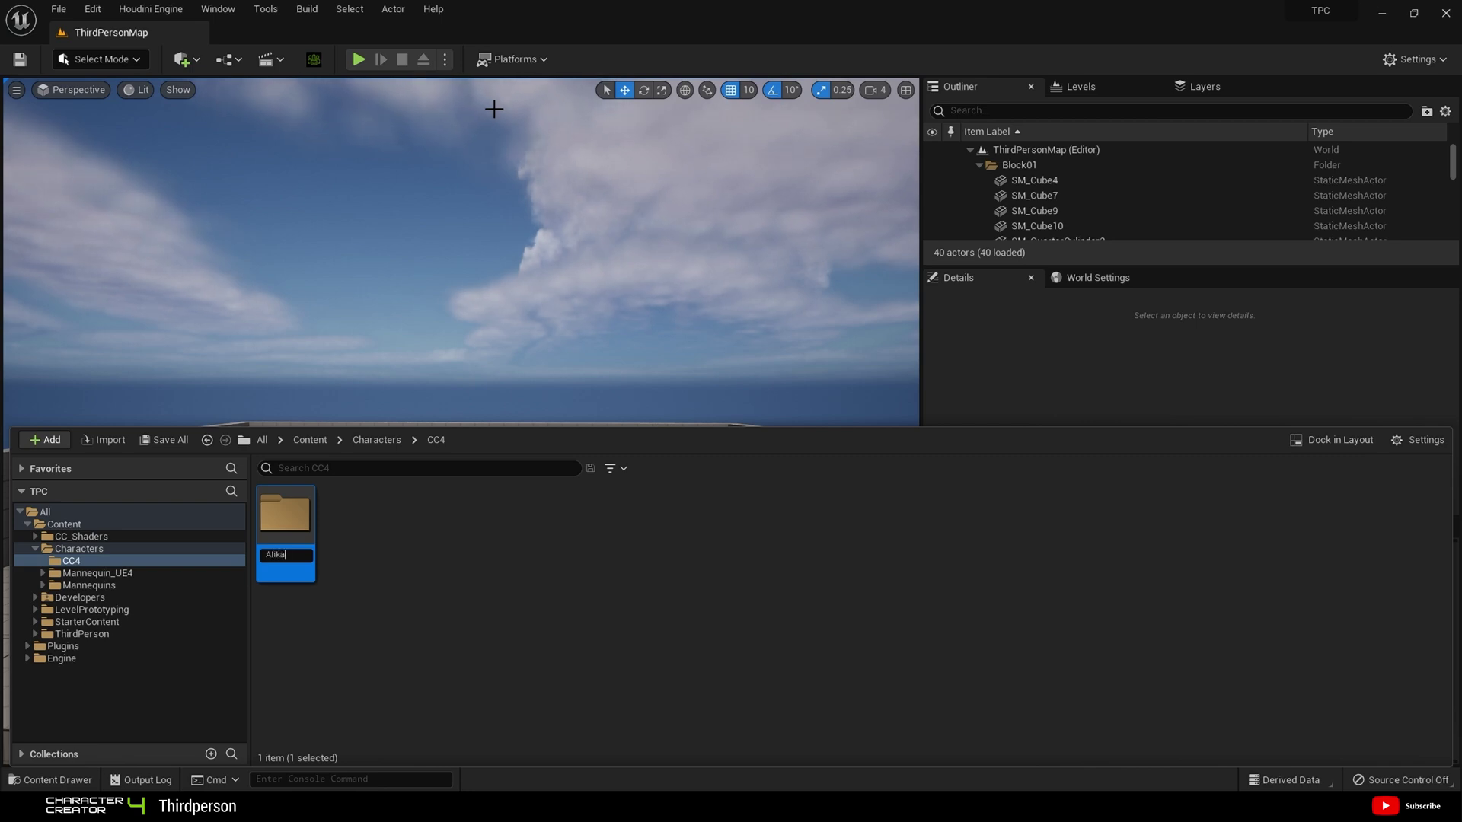
pyautogui.press('Return')
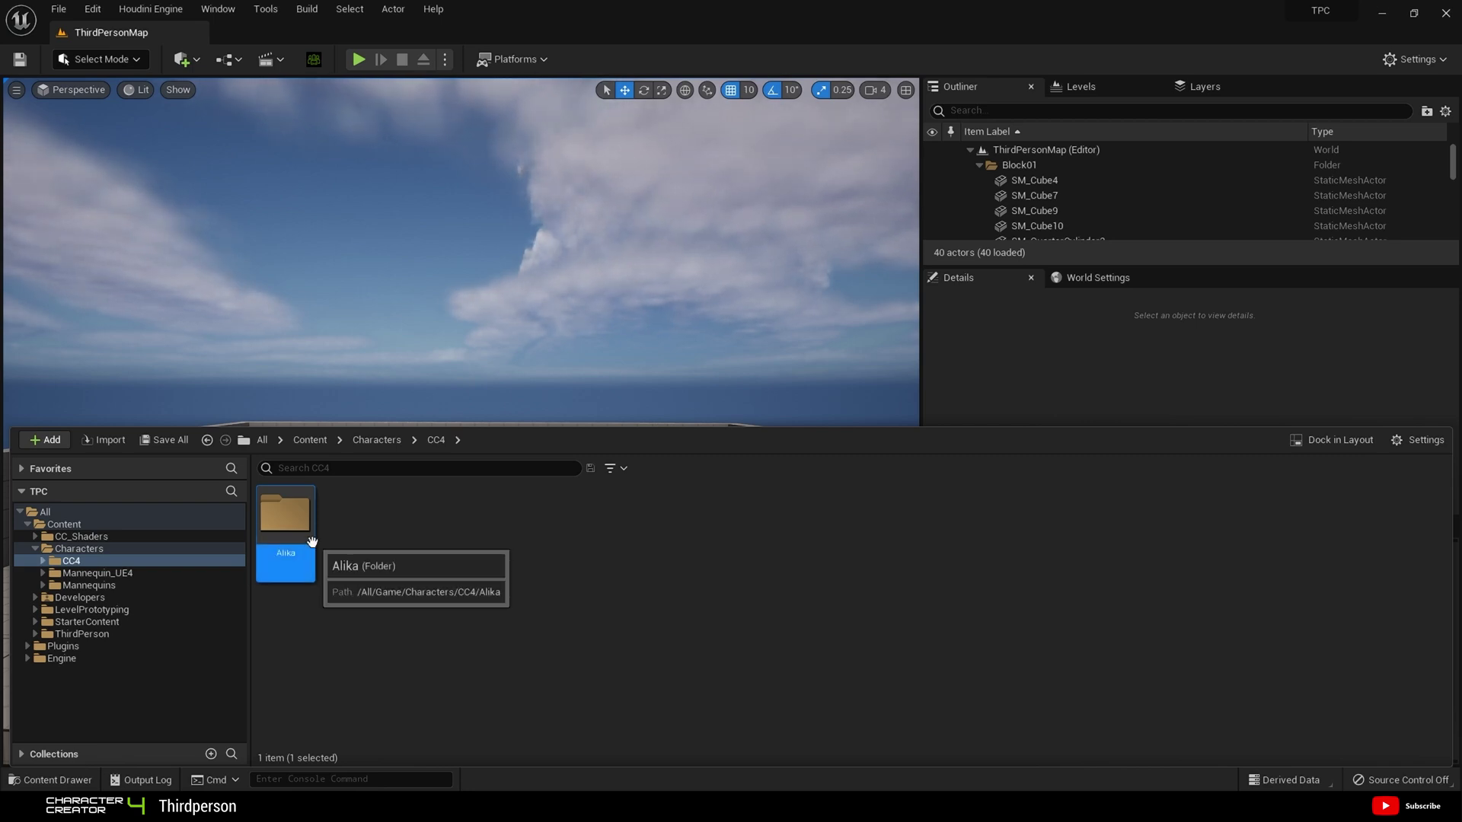
pyautogui.doubleClick(283, 530)
pyautogui.rightClick(428, 503)
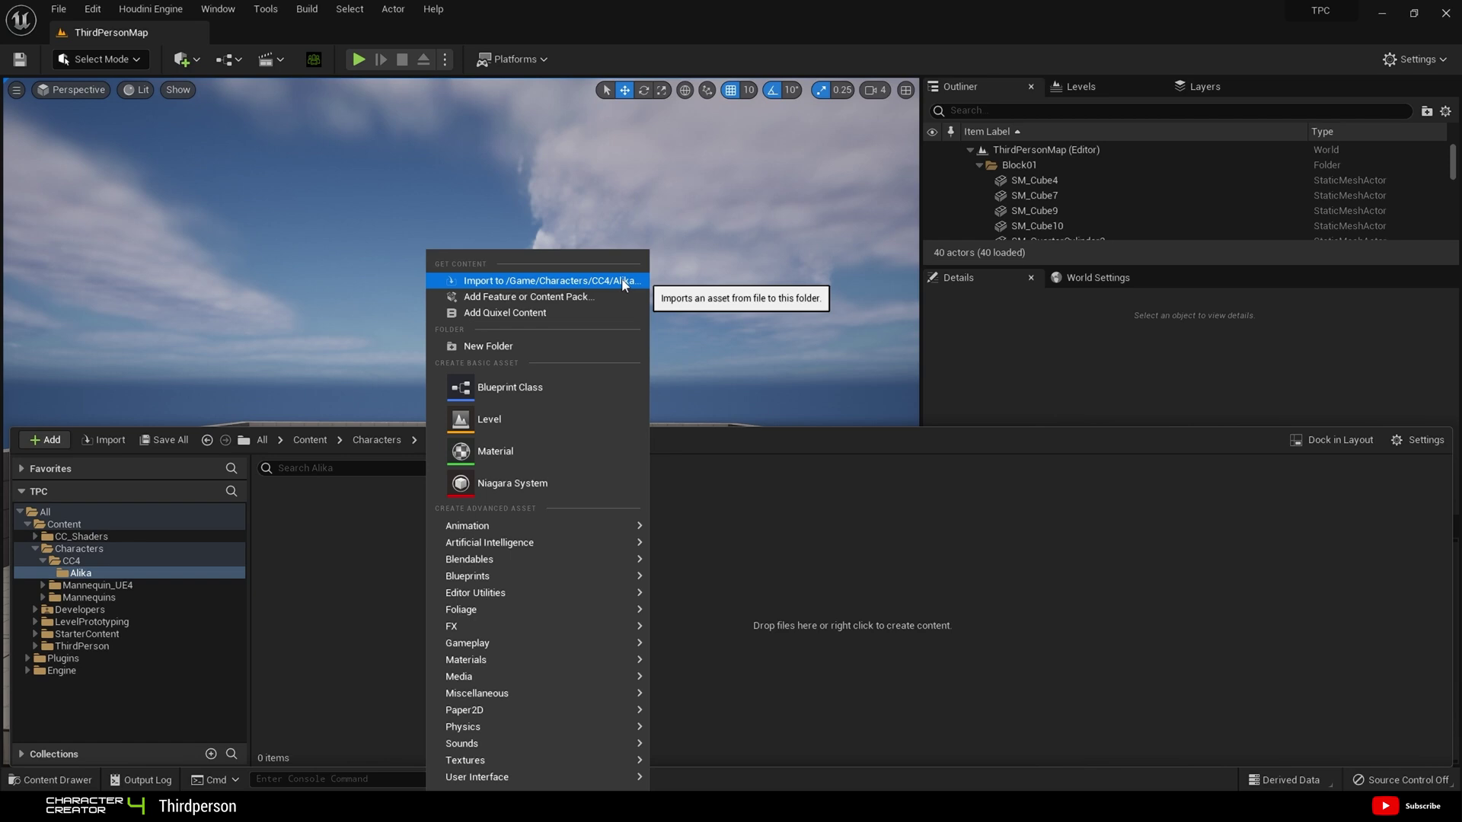
# Import Alika.Fbx into the Alika folder using the HQ shader option
pyautogui.click(623, 282)
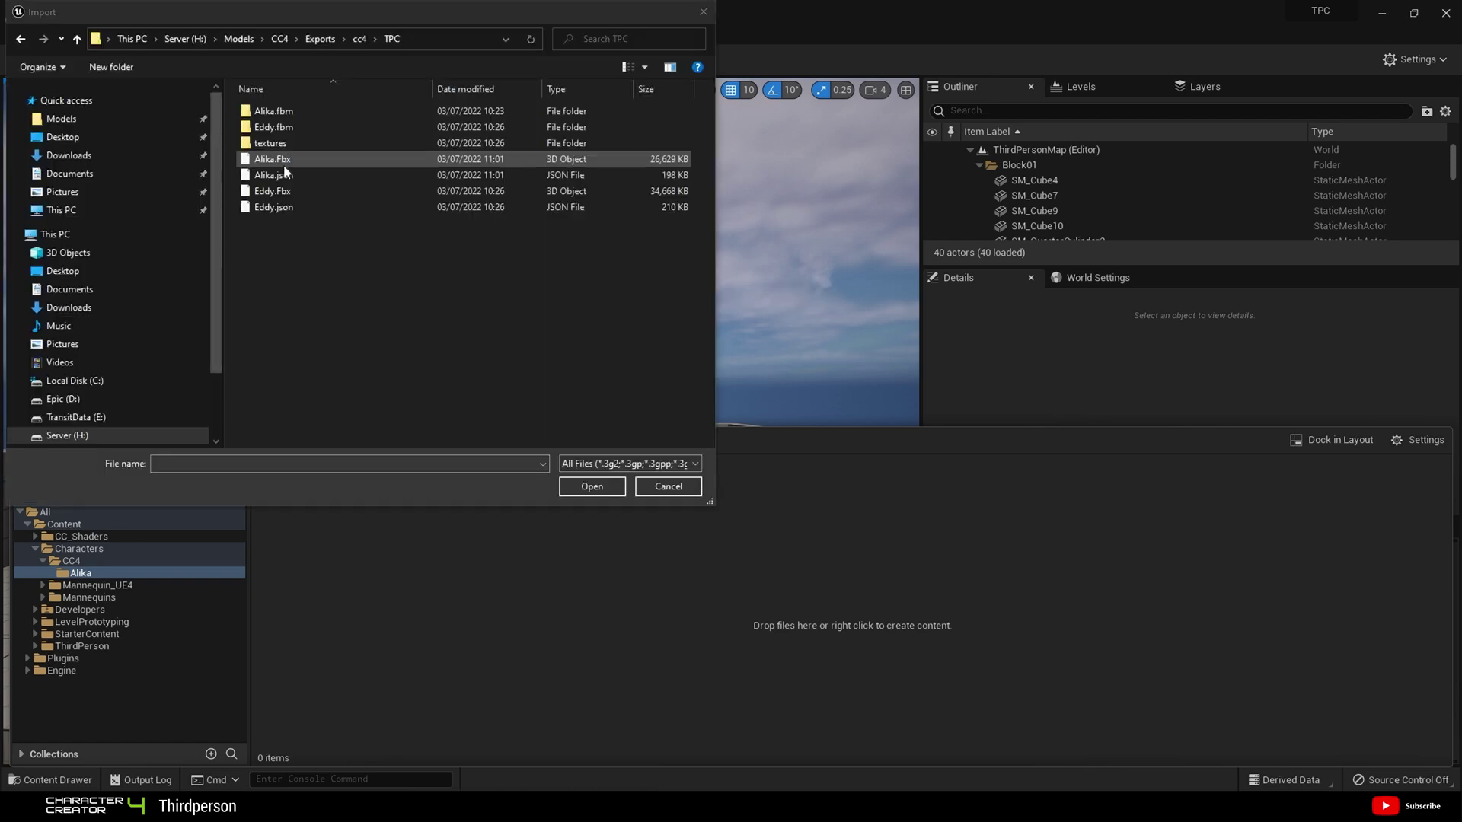
pyautogui.click(284, 161)
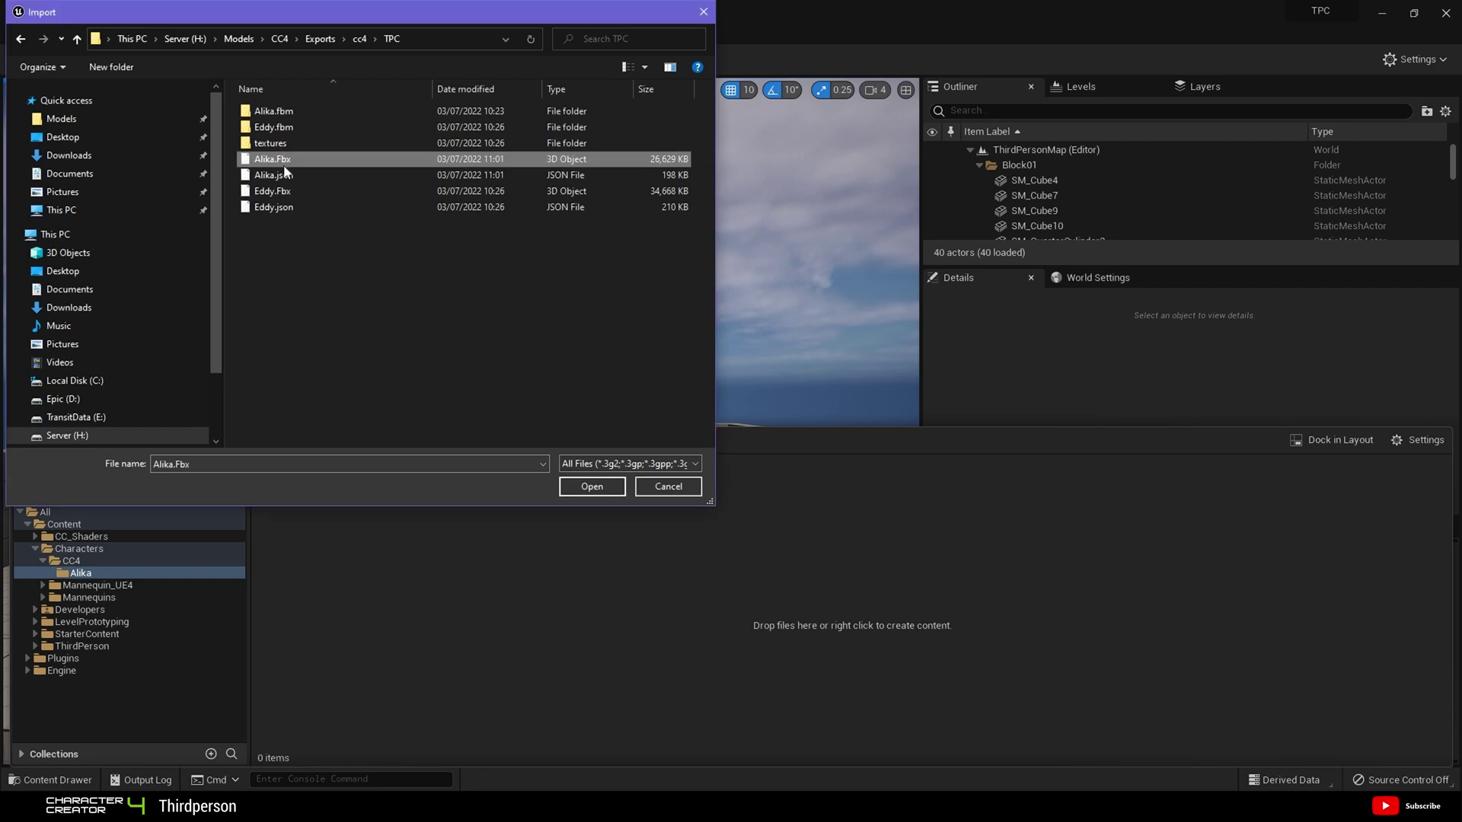
pyautogui.click(589, 491)
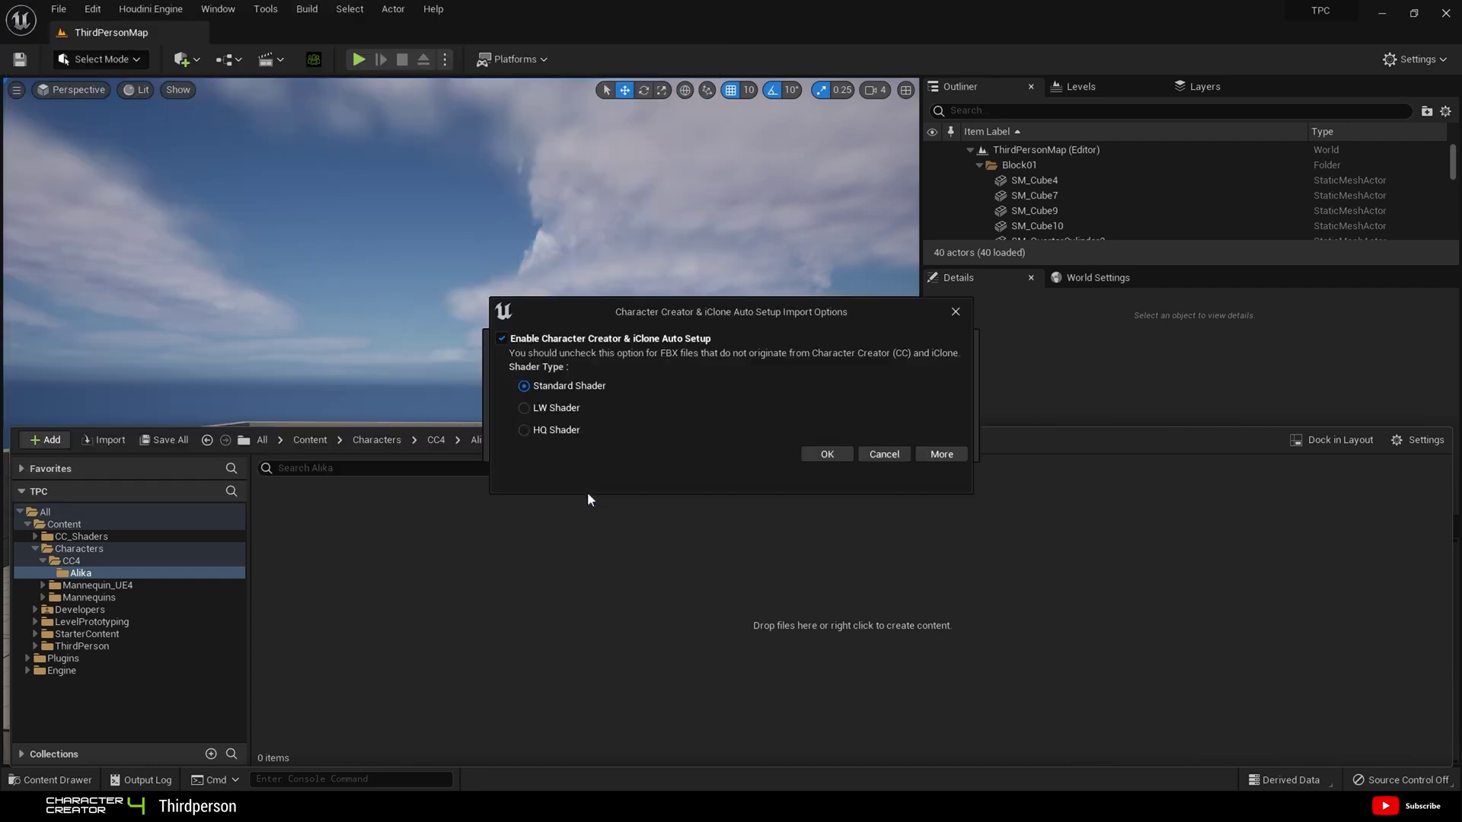
pyautogui.click(523, 431)
pyautogui.click(826, 454)
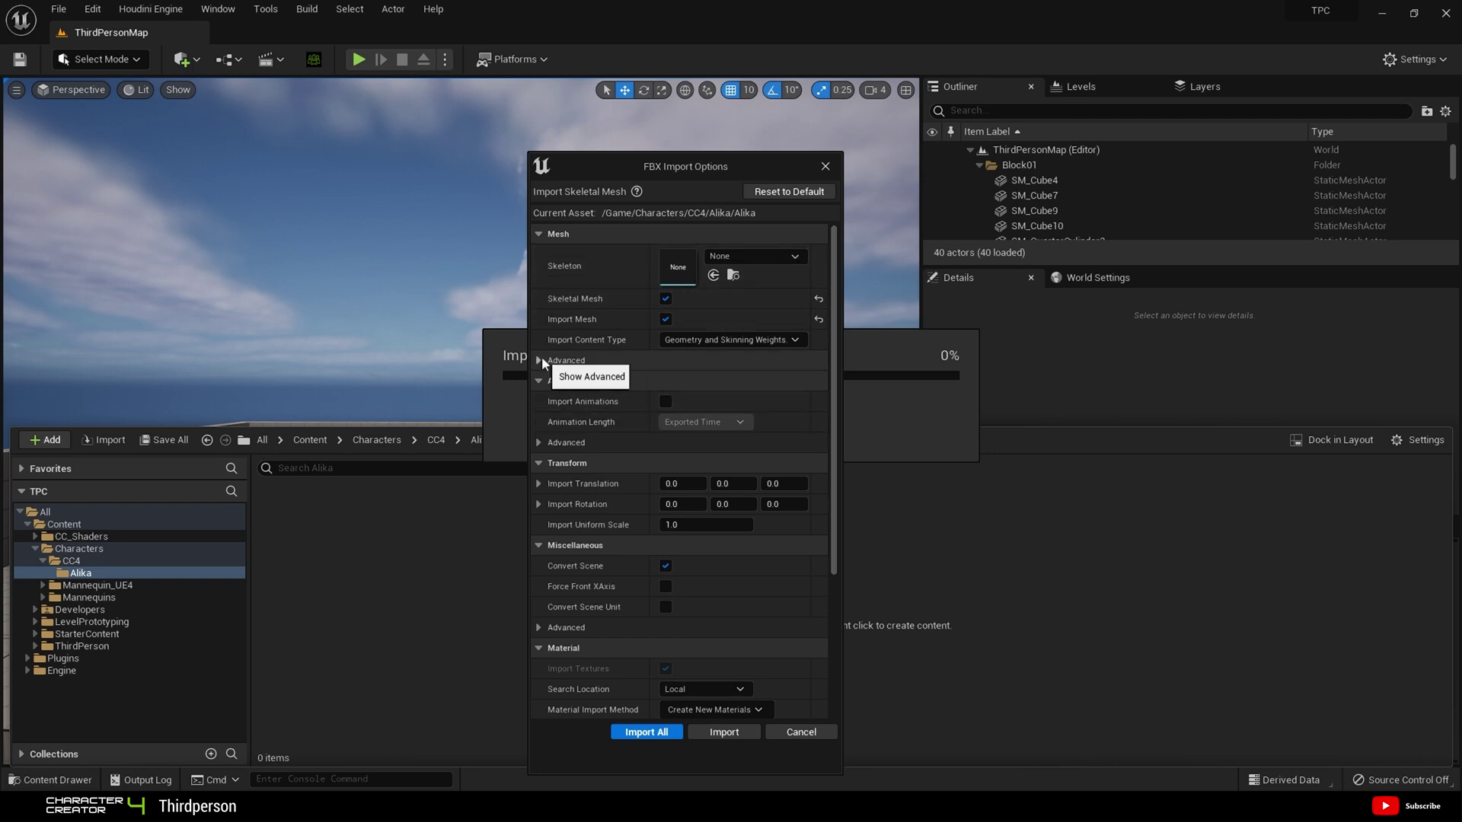
# Enable Update Skeleton Reference, Use T0 As Ref Pose, Morph Targets and Mesh LODs, then import
pyautogui.click(665, 488)
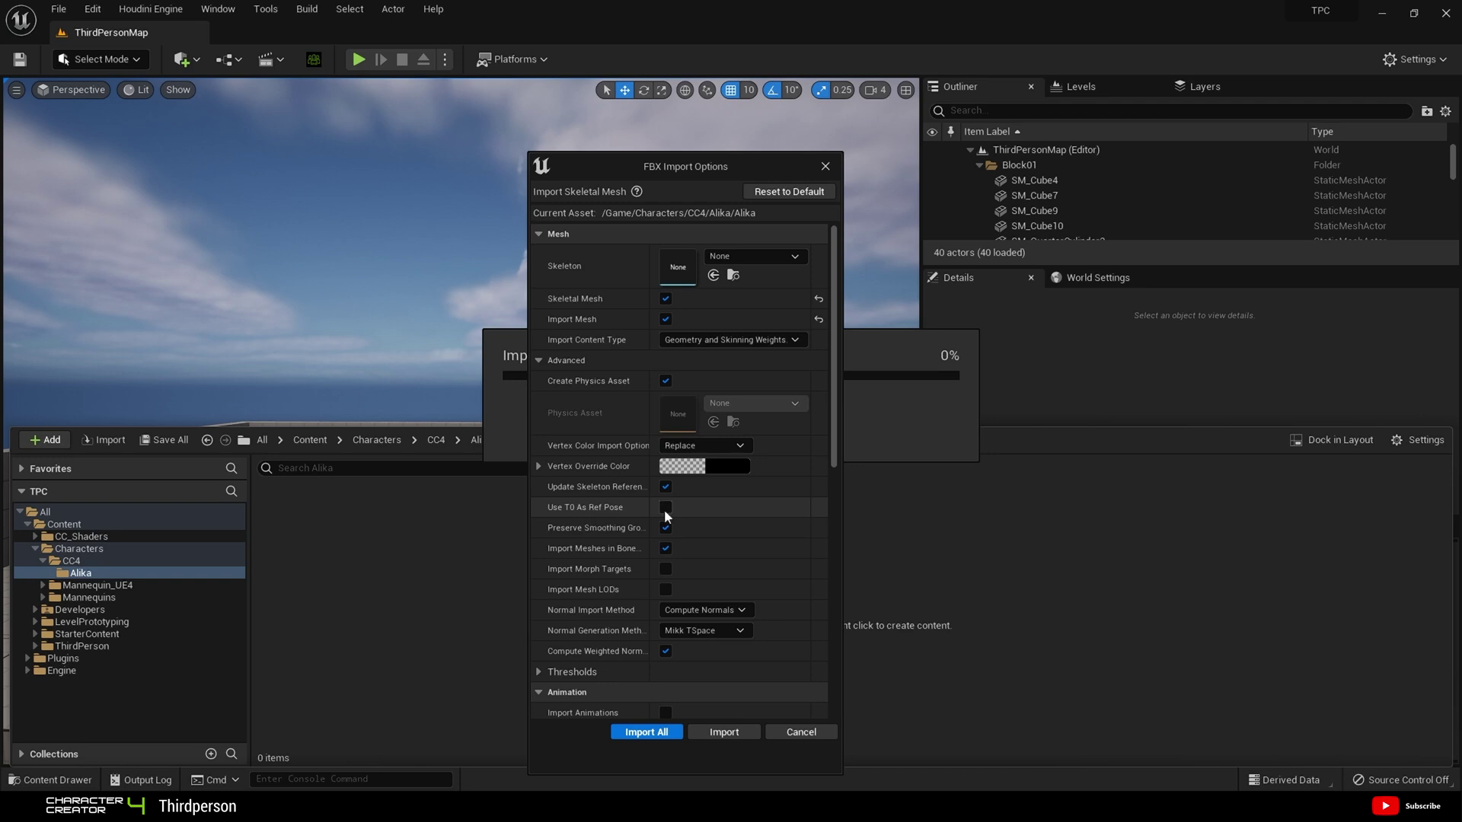
pyautogui.click(666, 507)
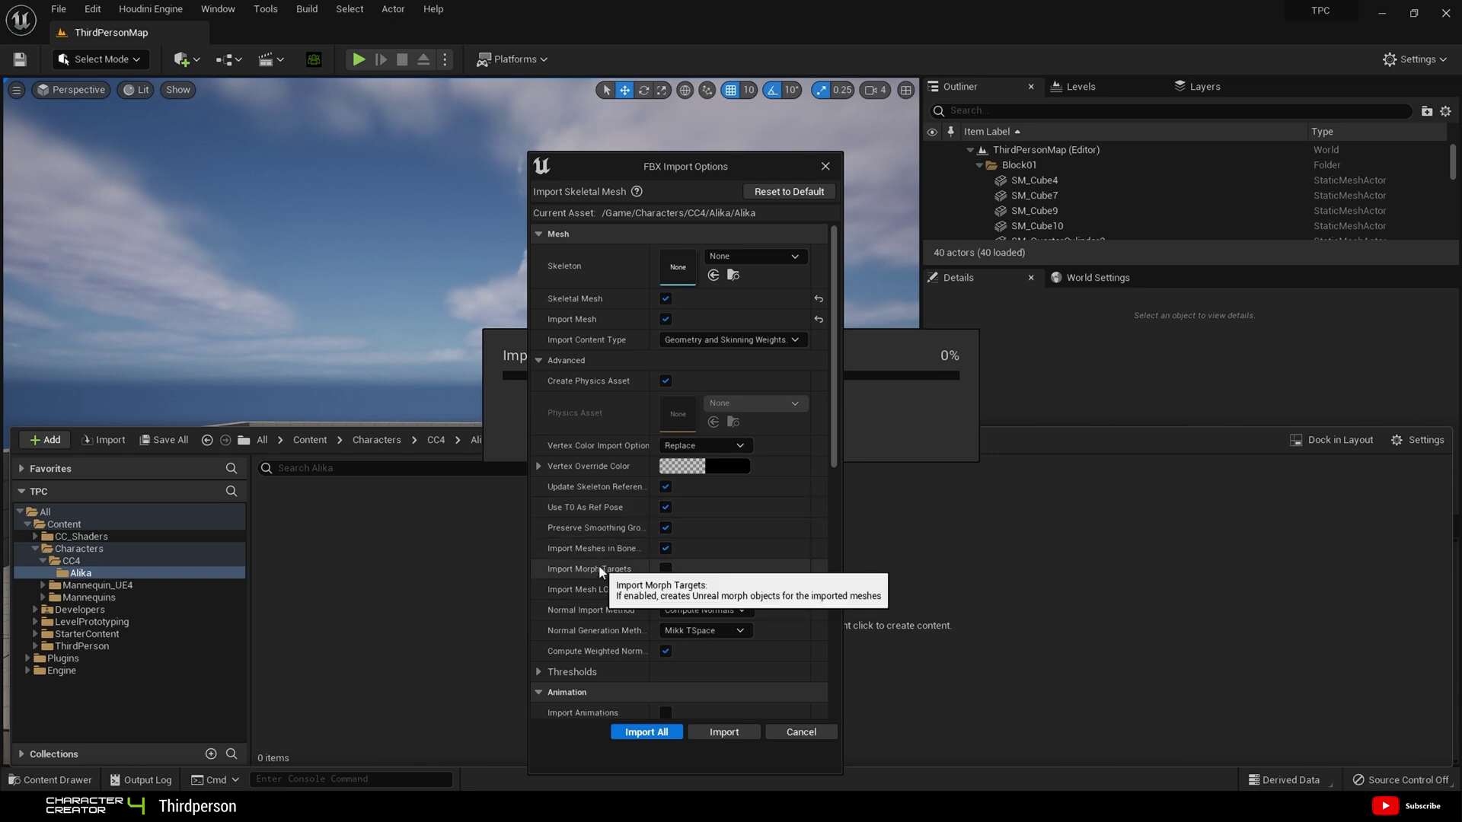
pyautogui.click(665, 569)
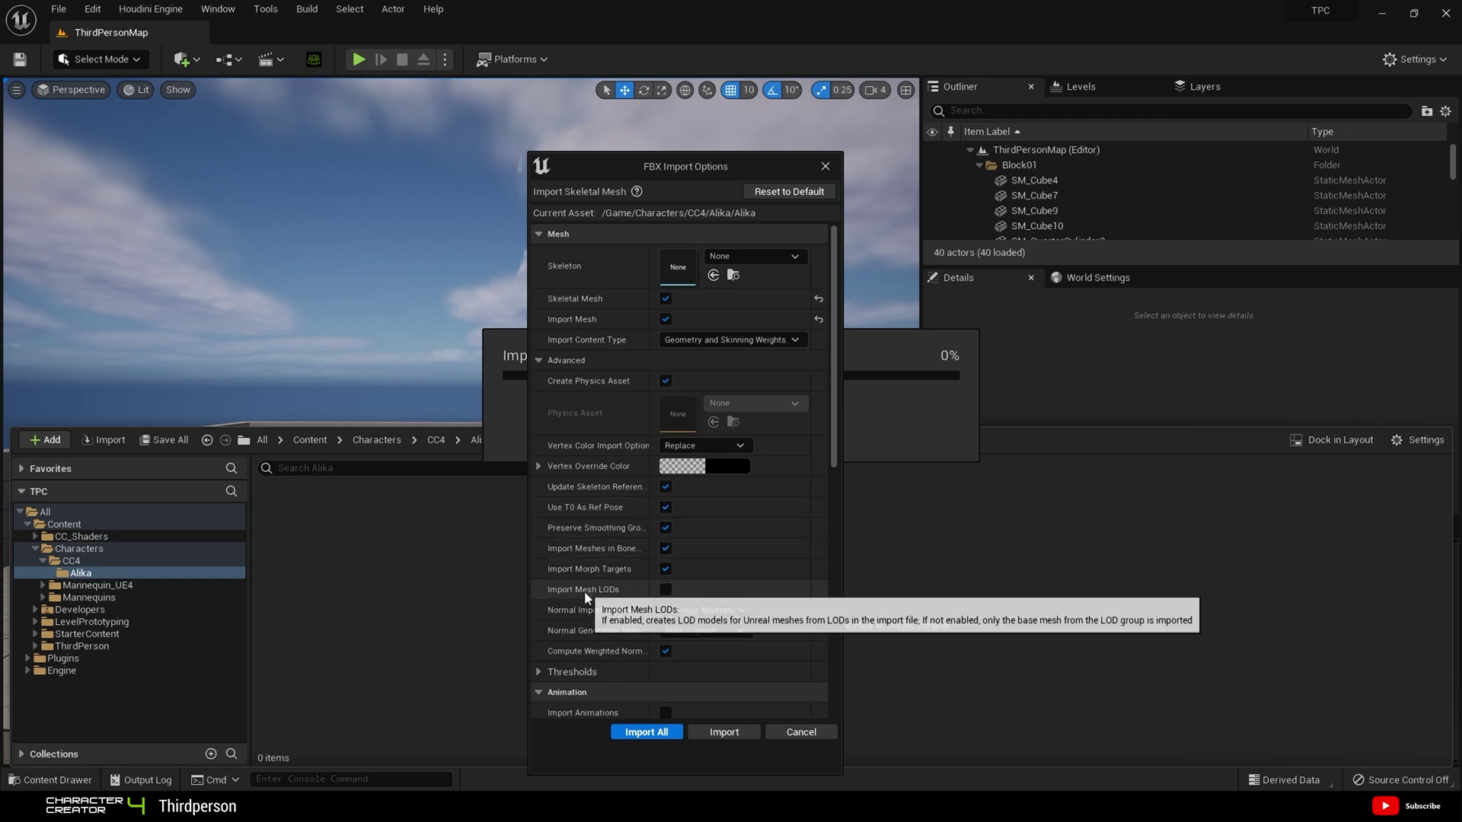
pyautogui.click(664, 589)
pyautogui.scroll(-3, 722, 564)
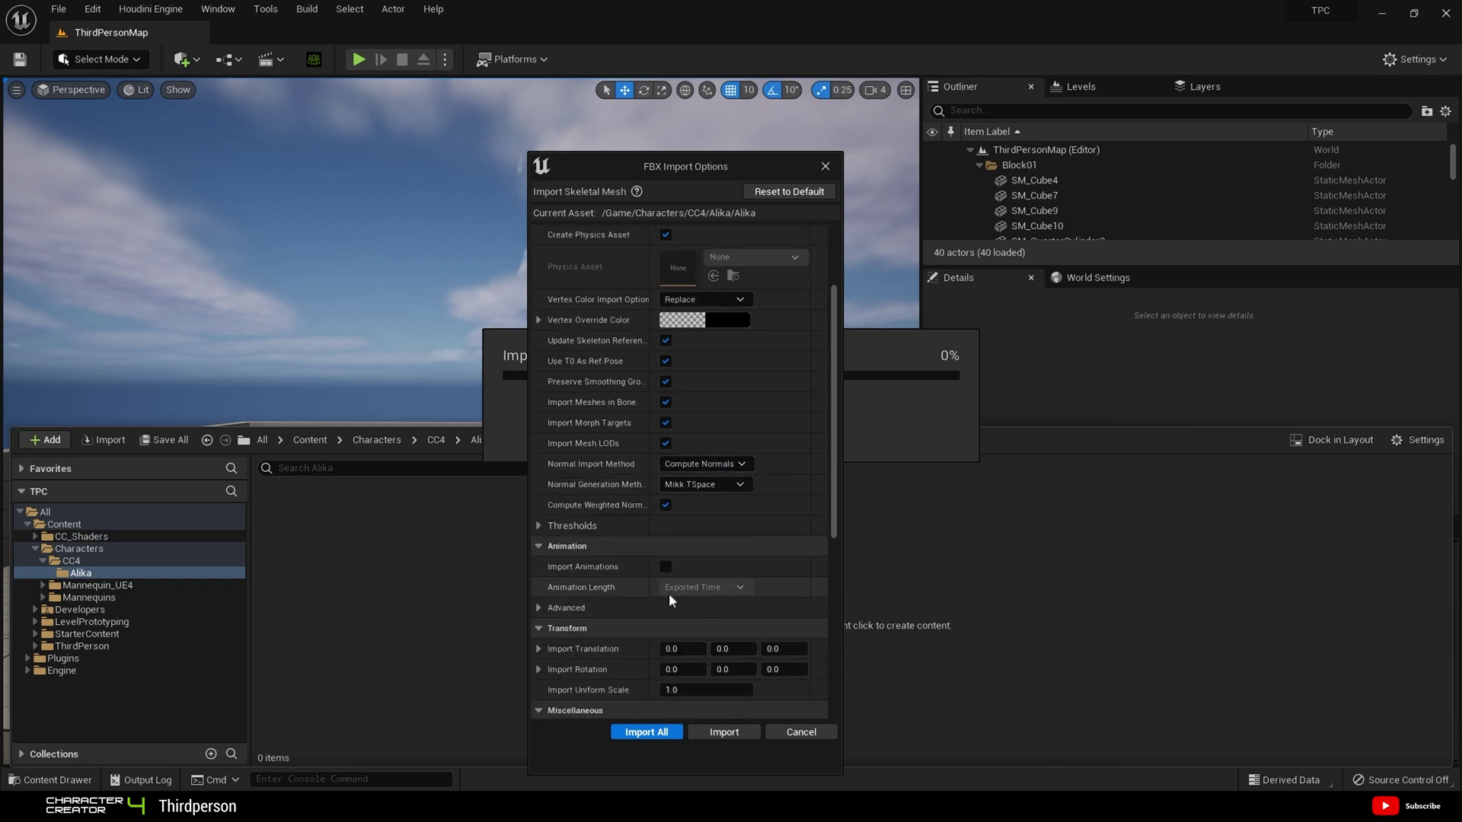
pyautogui.click(720, 733)
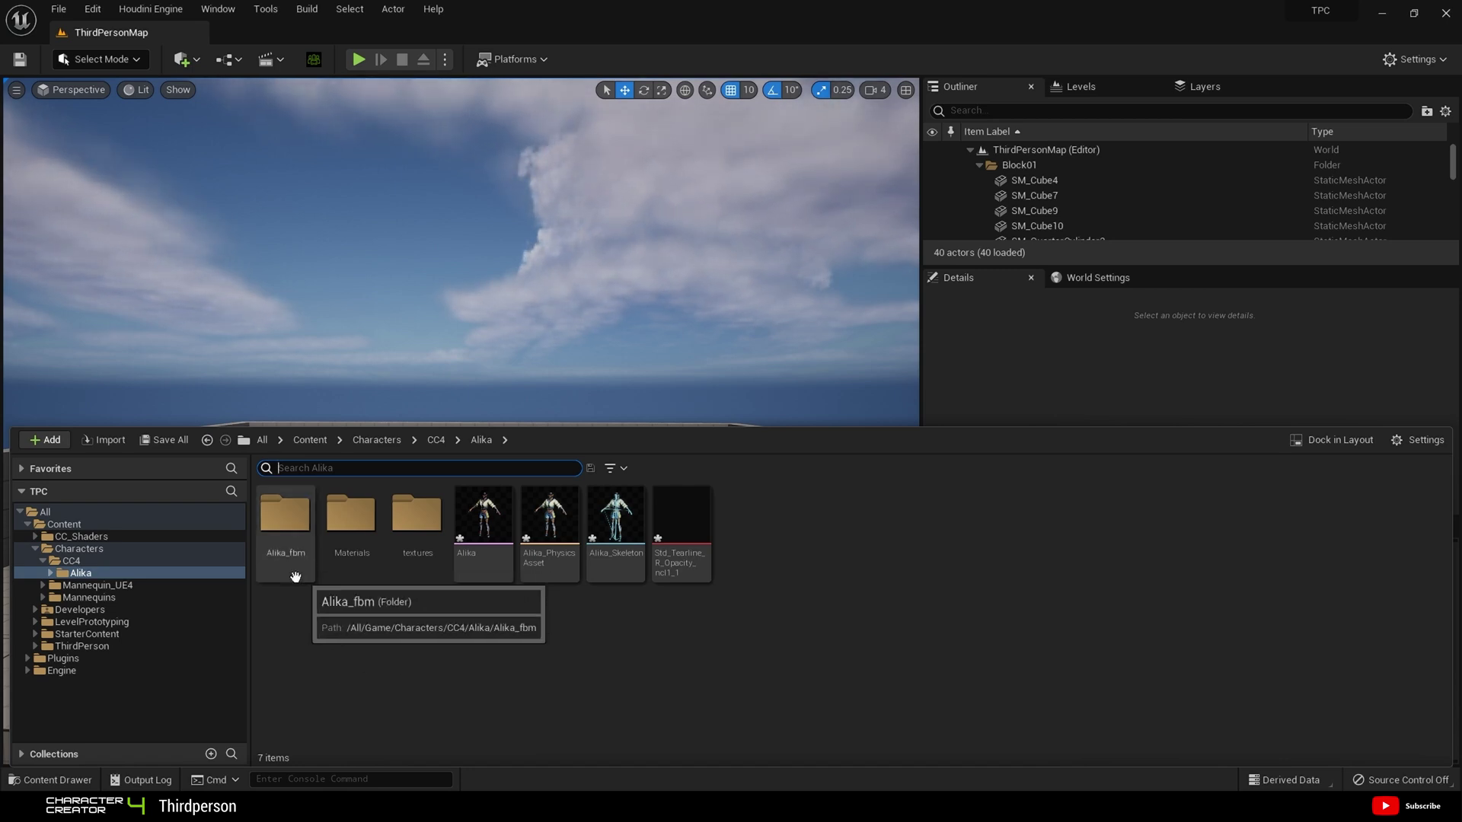
# Move the Alika_fbm folder into textures, then rename Alika_Skeleton to CC4_Skeleton
pyautogui.moveTo(289, 545); pyautogui.dragTo(421, 553)
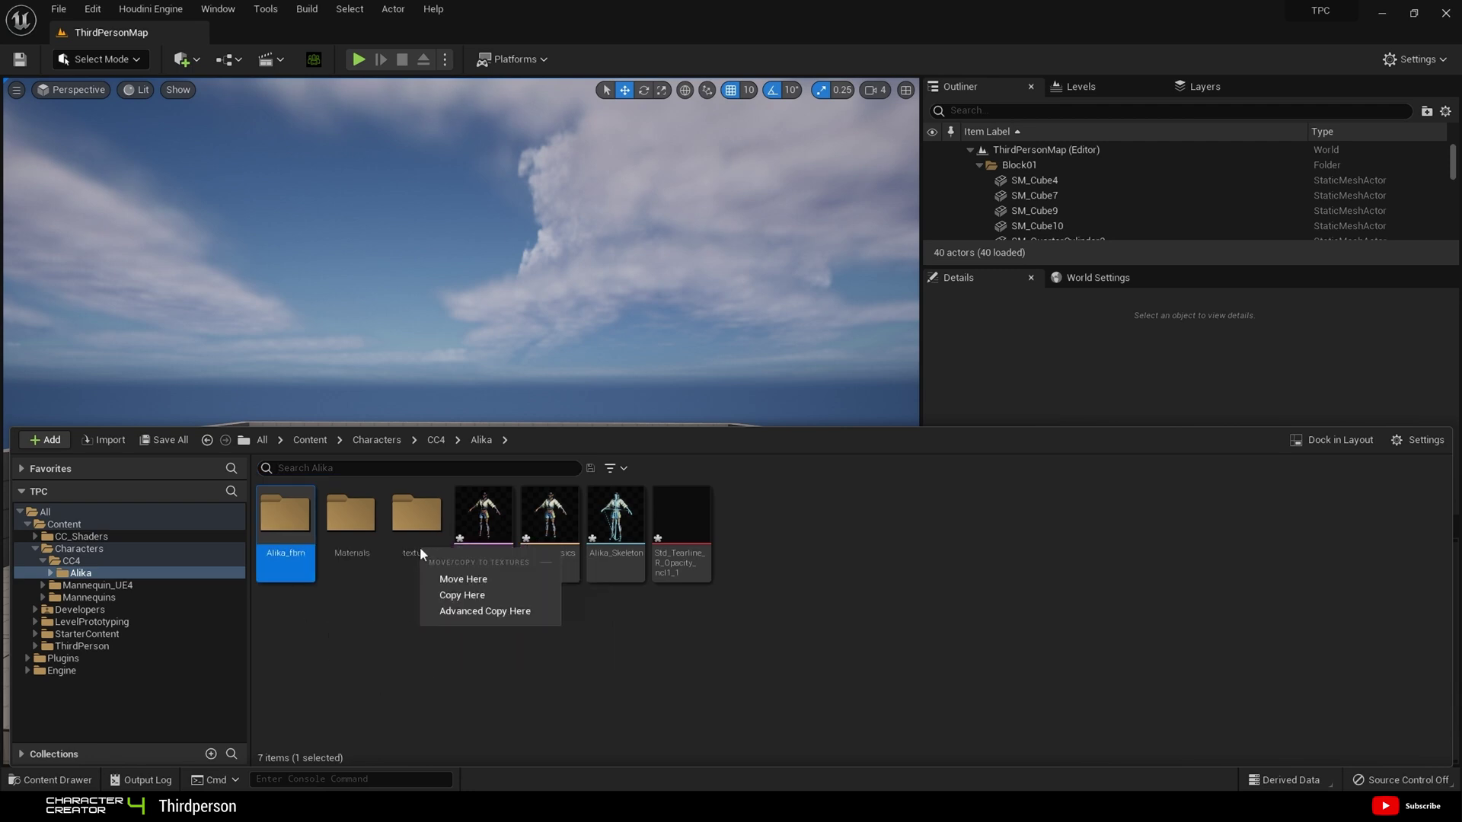
pyautogui.click(460, 580)
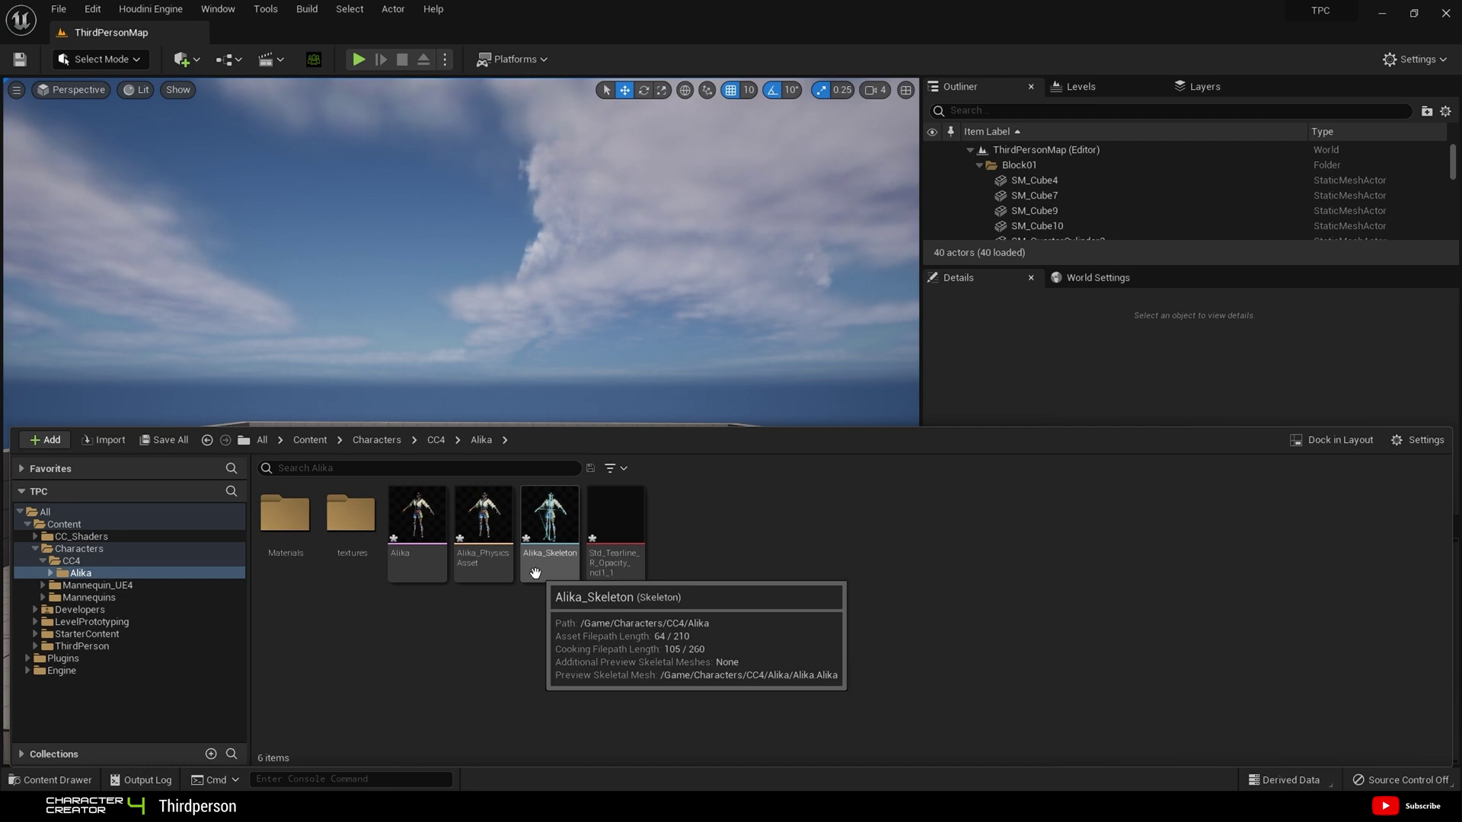
pyautogui.rightClick(535, 572)
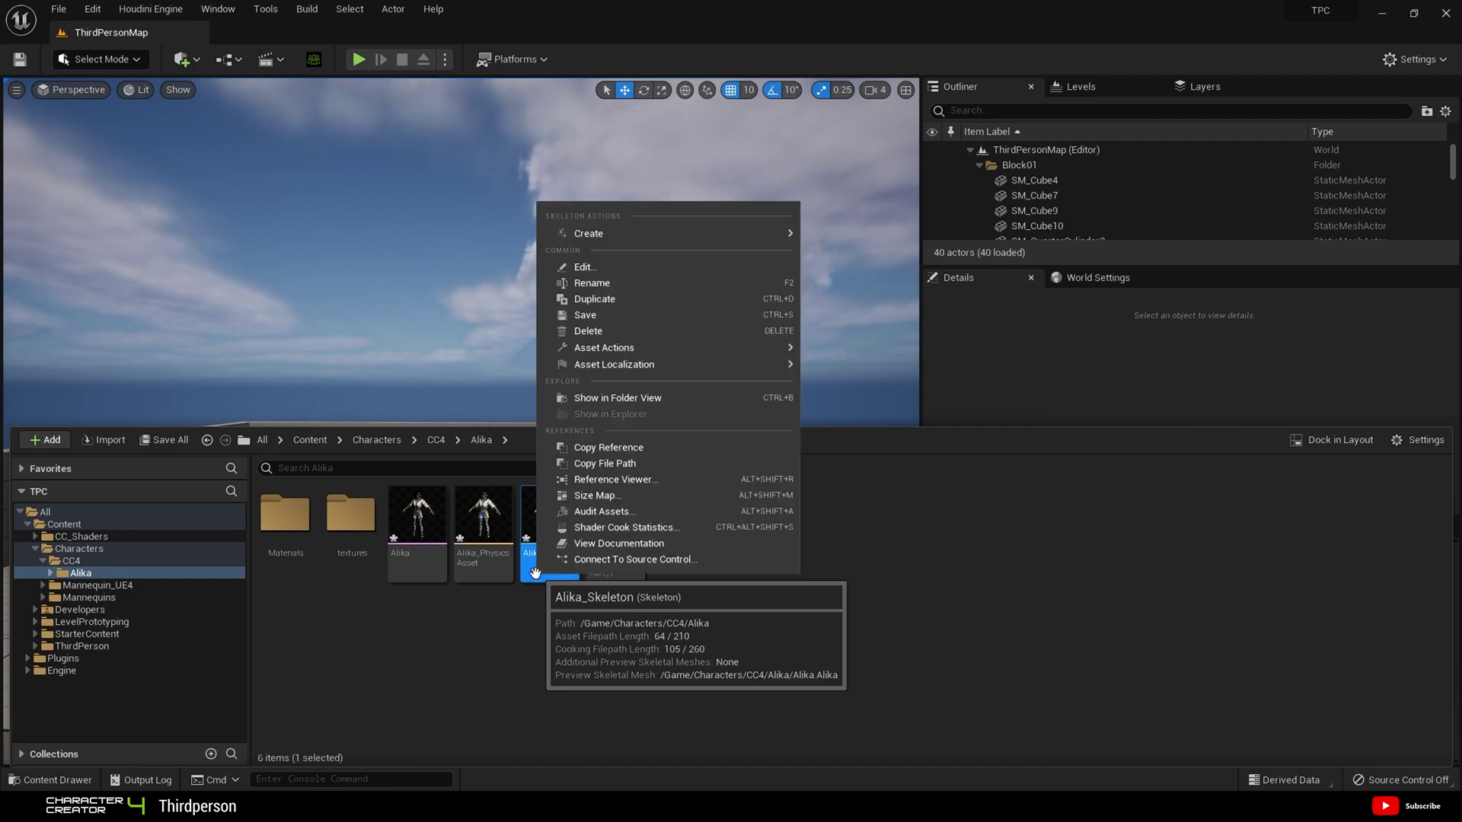
pyautogui.click(621, 284)
pyautogui.press('BackSpace')
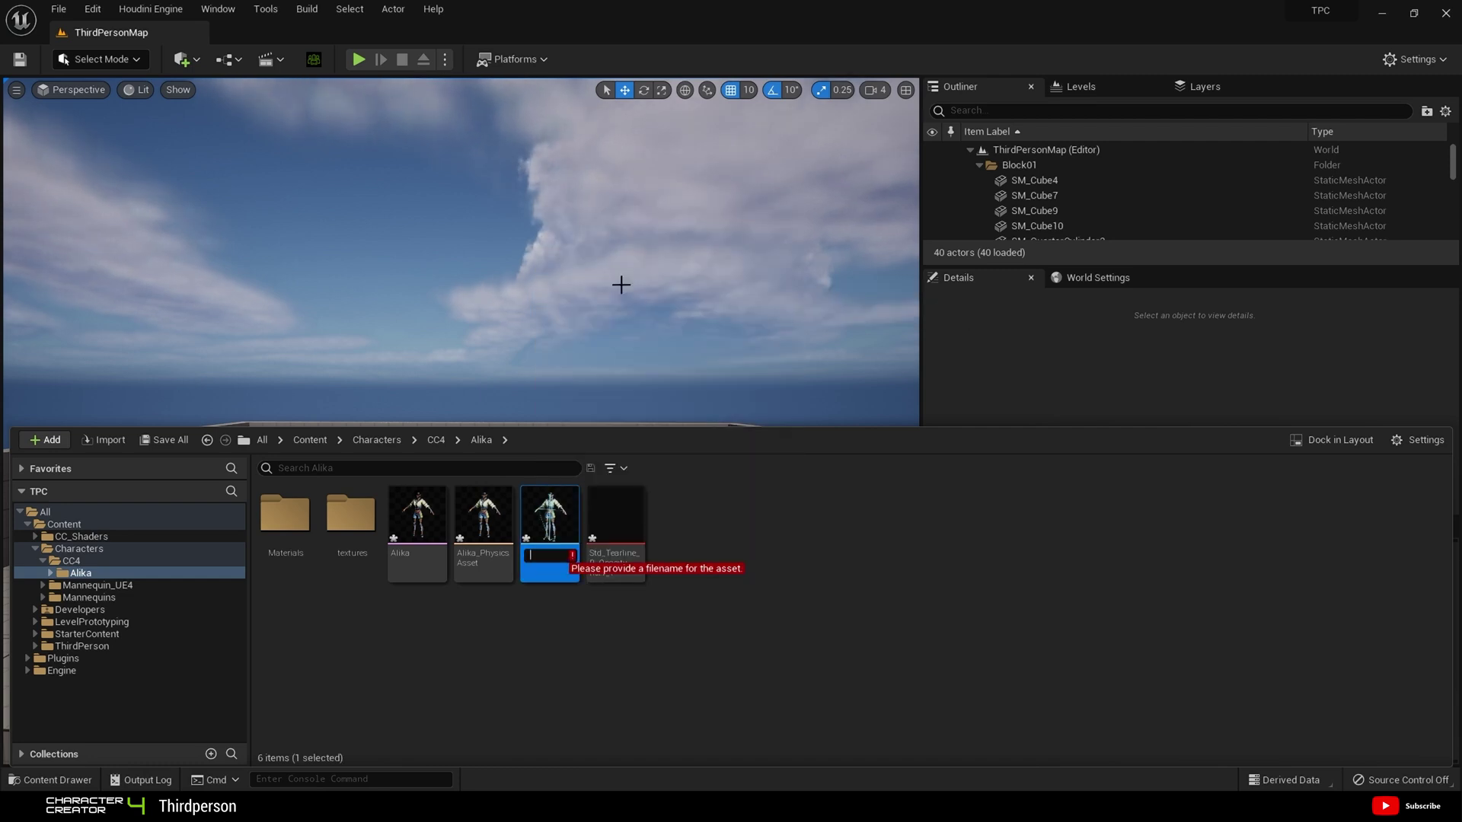
pyautogui.write('CC4_')
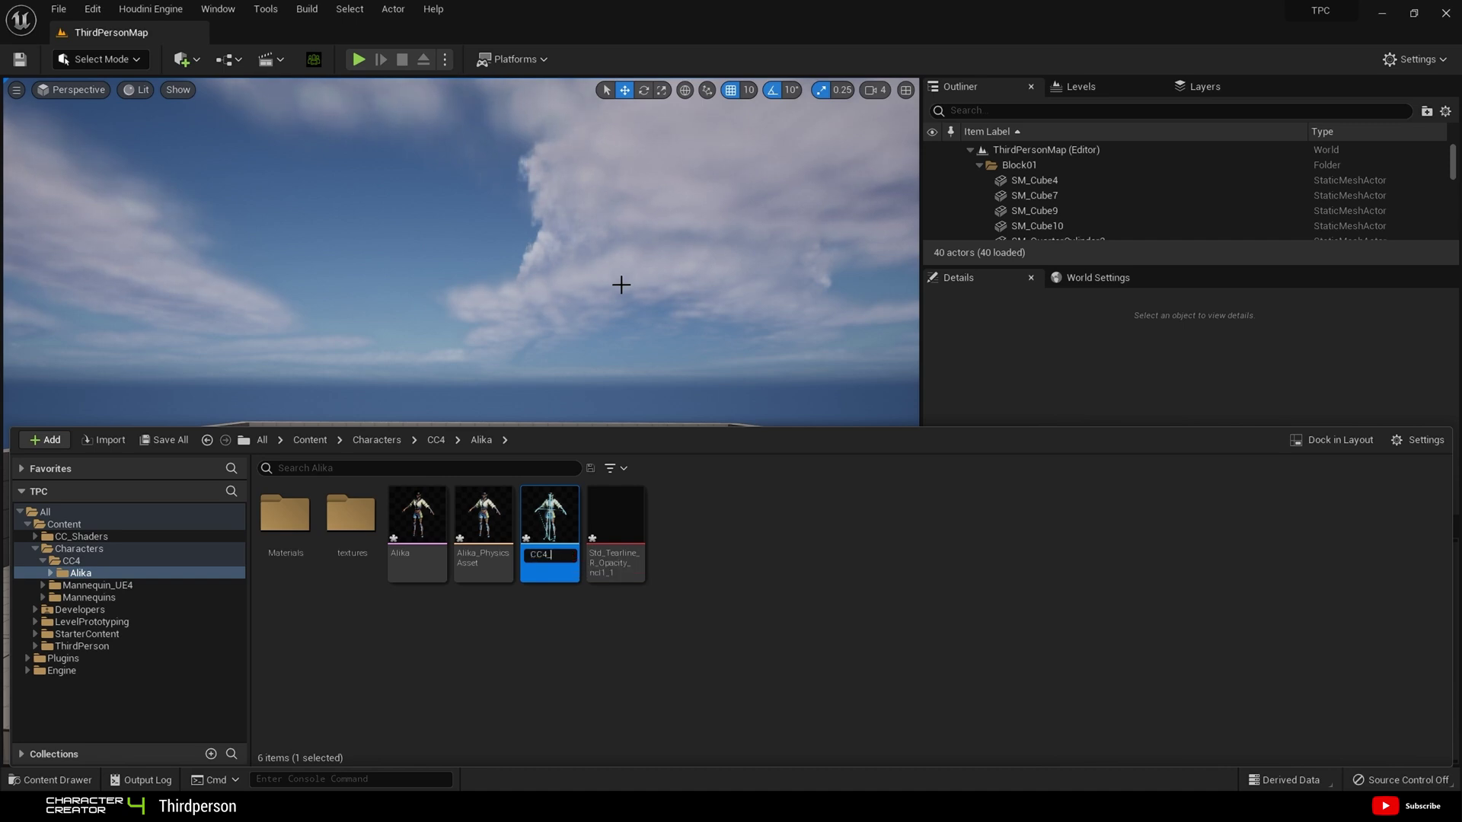
pyautogui.write('Skeleton')
# Finish naming CC4_Skeleton and create a new Common folder inside CC4
pyautogui.press('Return')
pyautogui.click(434, 440)
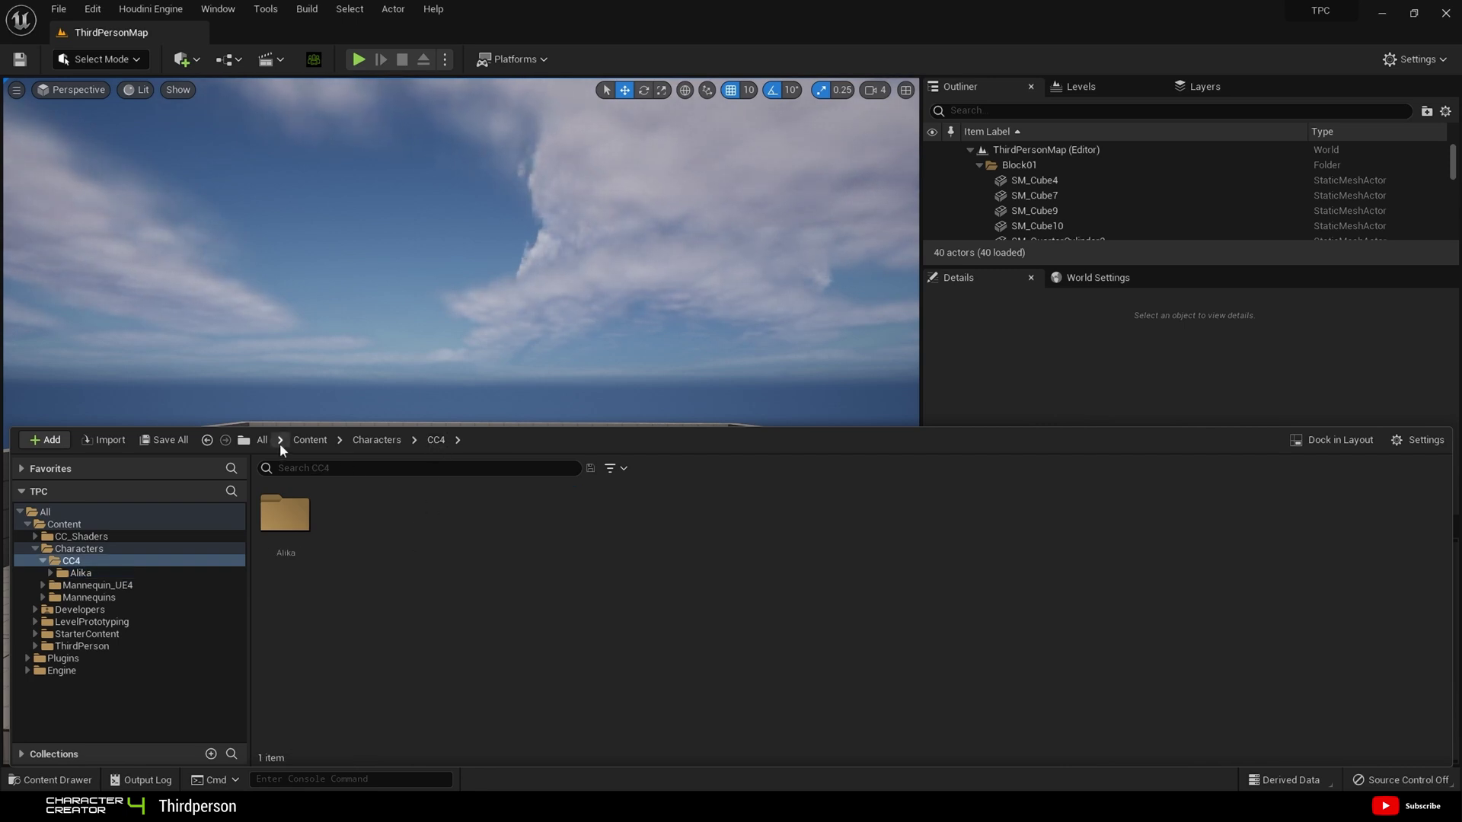
pyautogui.rightClick(403, 543)
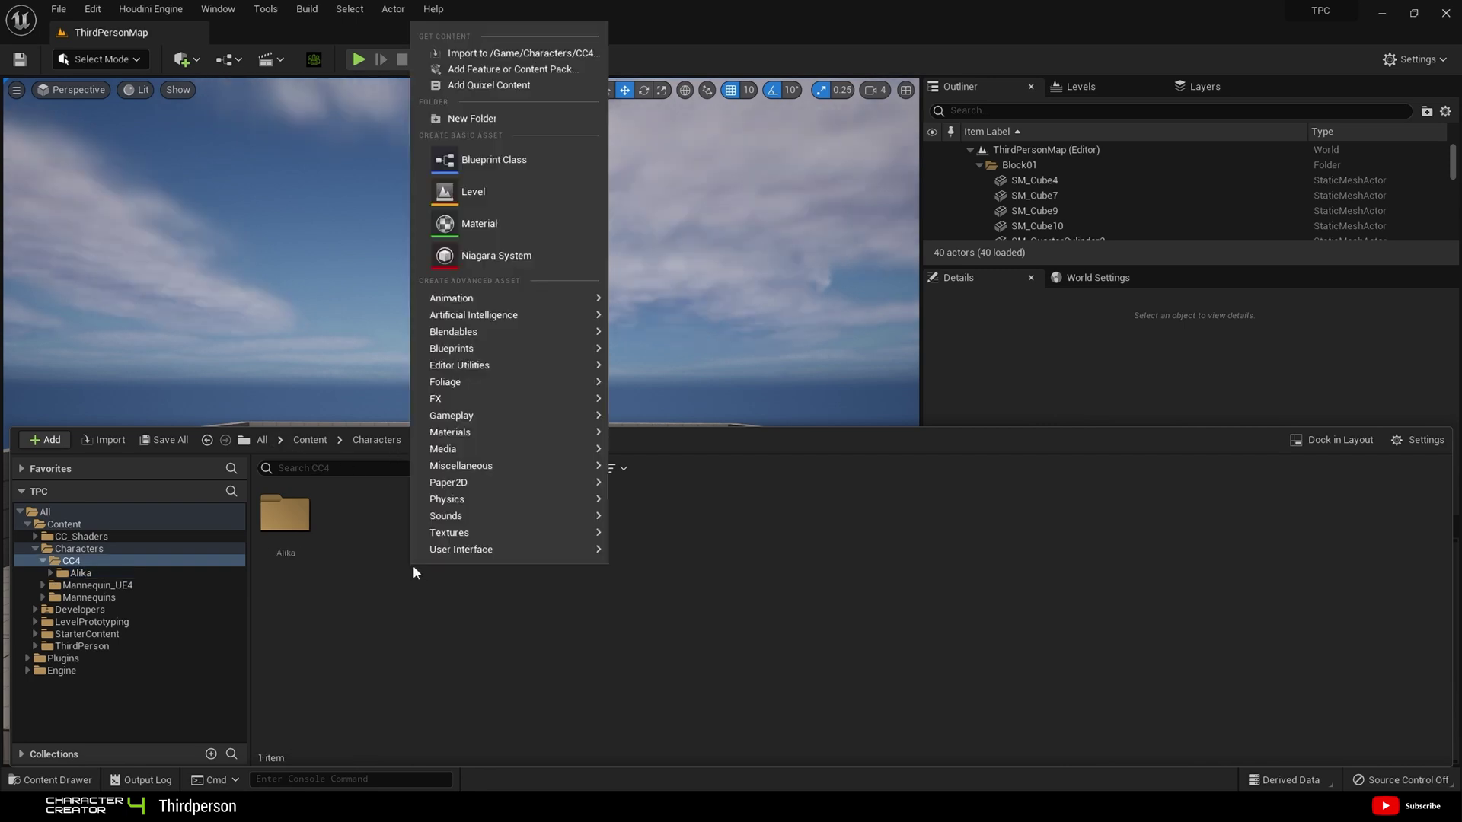
pyautogui.click(504, 119)
pyautogui.press('BackSpace')
pyautogui.write('Common')
pyautogui.press('Return')
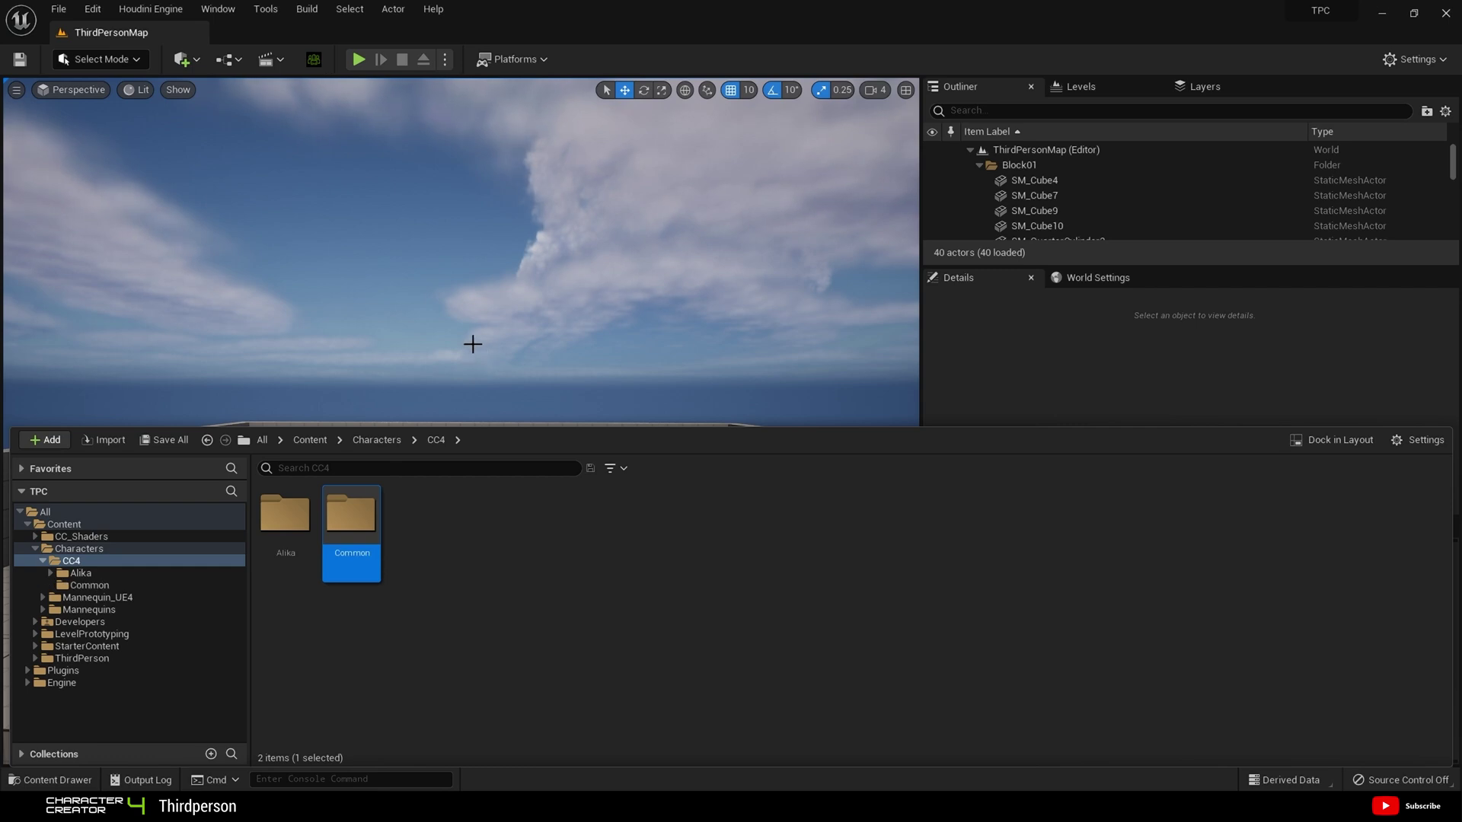
# Move CC4_Skeleton out of the Alika folder into the Common folder
pyautogui.doubleClick(306, 543)
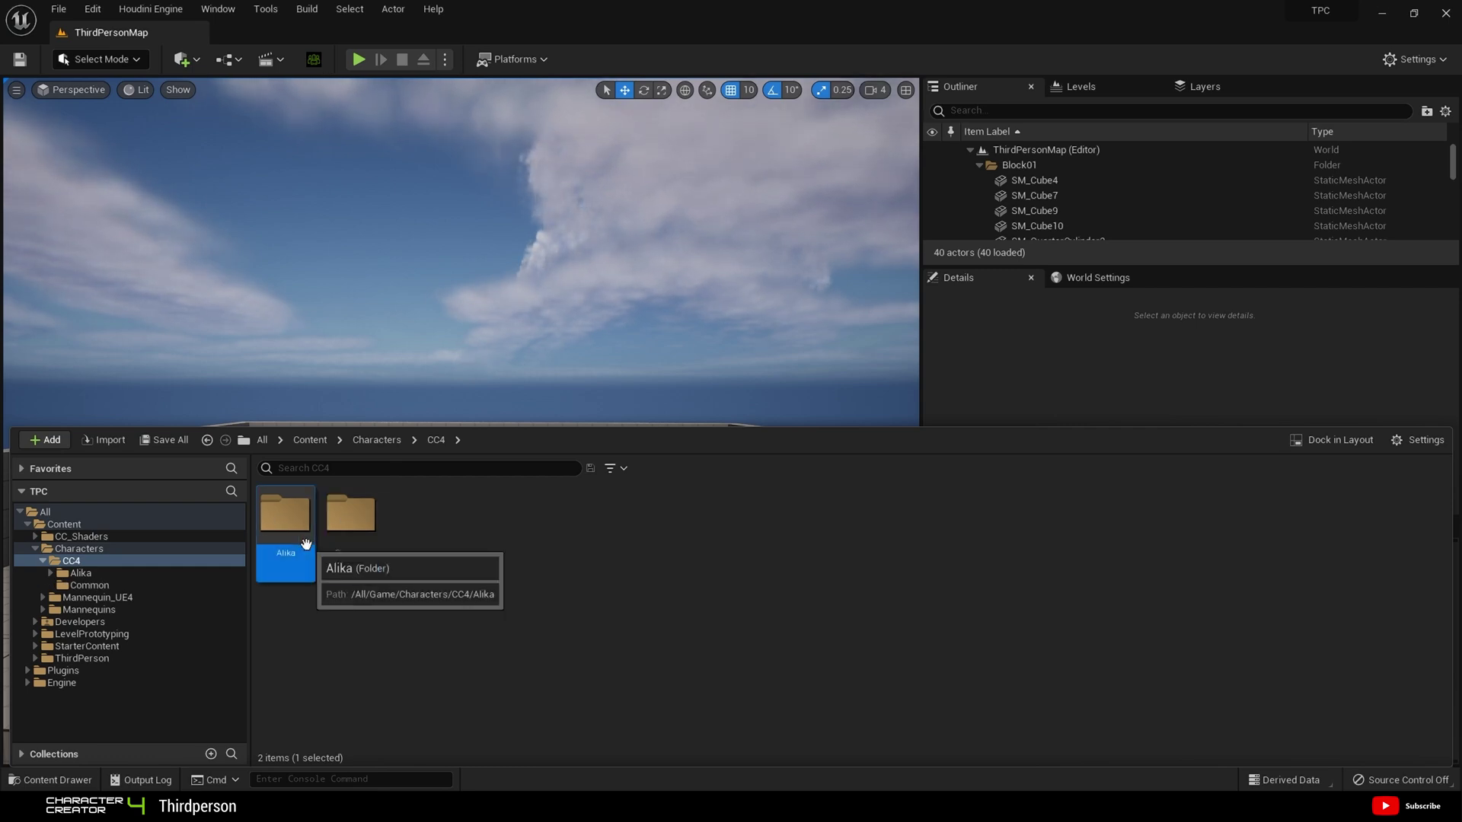
pyautogui.click(570, 527)
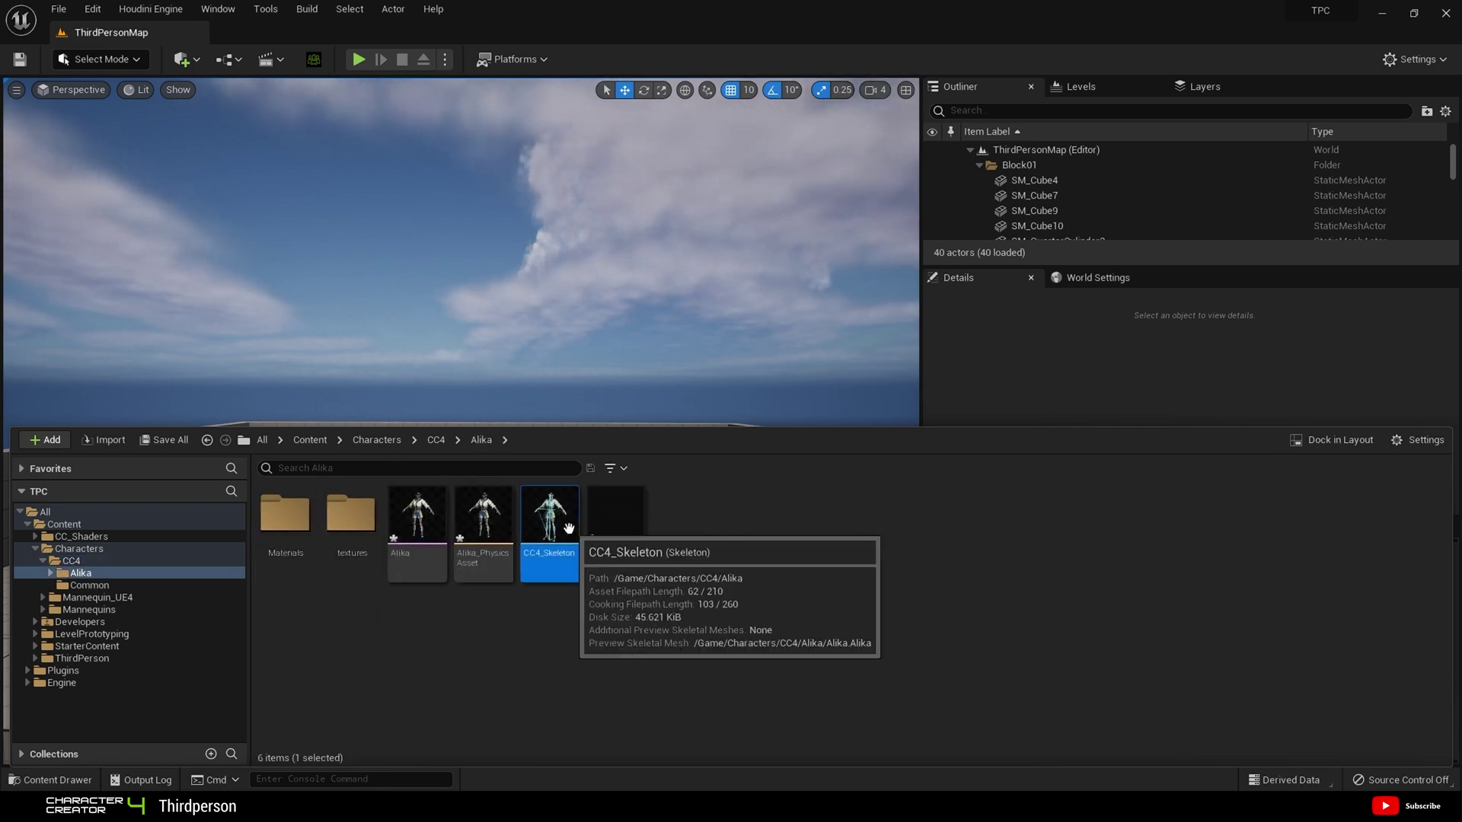
pyautogui.moveTo(569, 528); pyautogui.dragTo(85, 588)
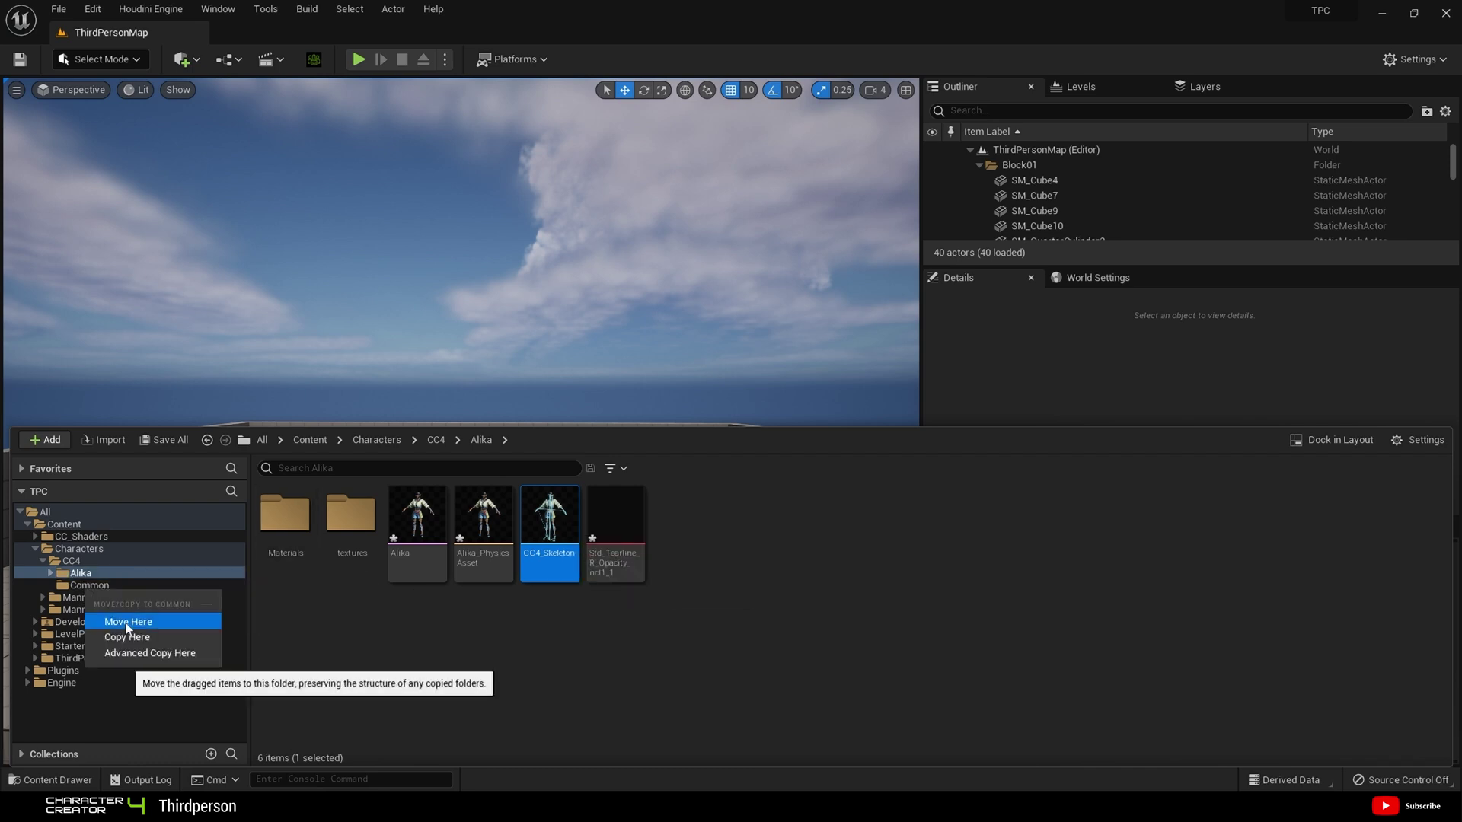
pyautogui.click(126, 623)
# Save all modified assets with File > Save All
pyautogui.click(59, 10)
pyautogui.click(97, 146)
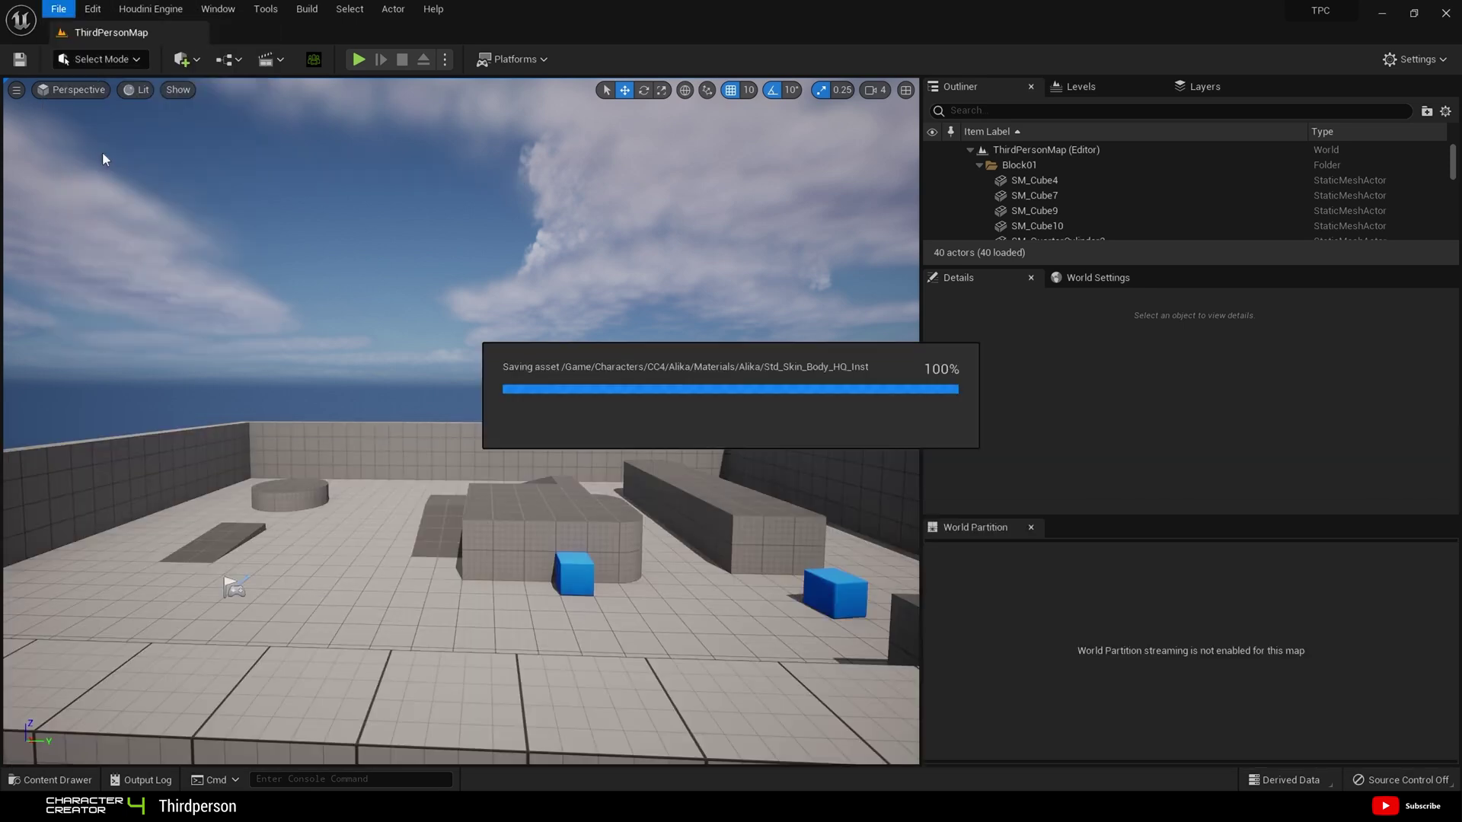
pyautogui.moveTo(93, 819)
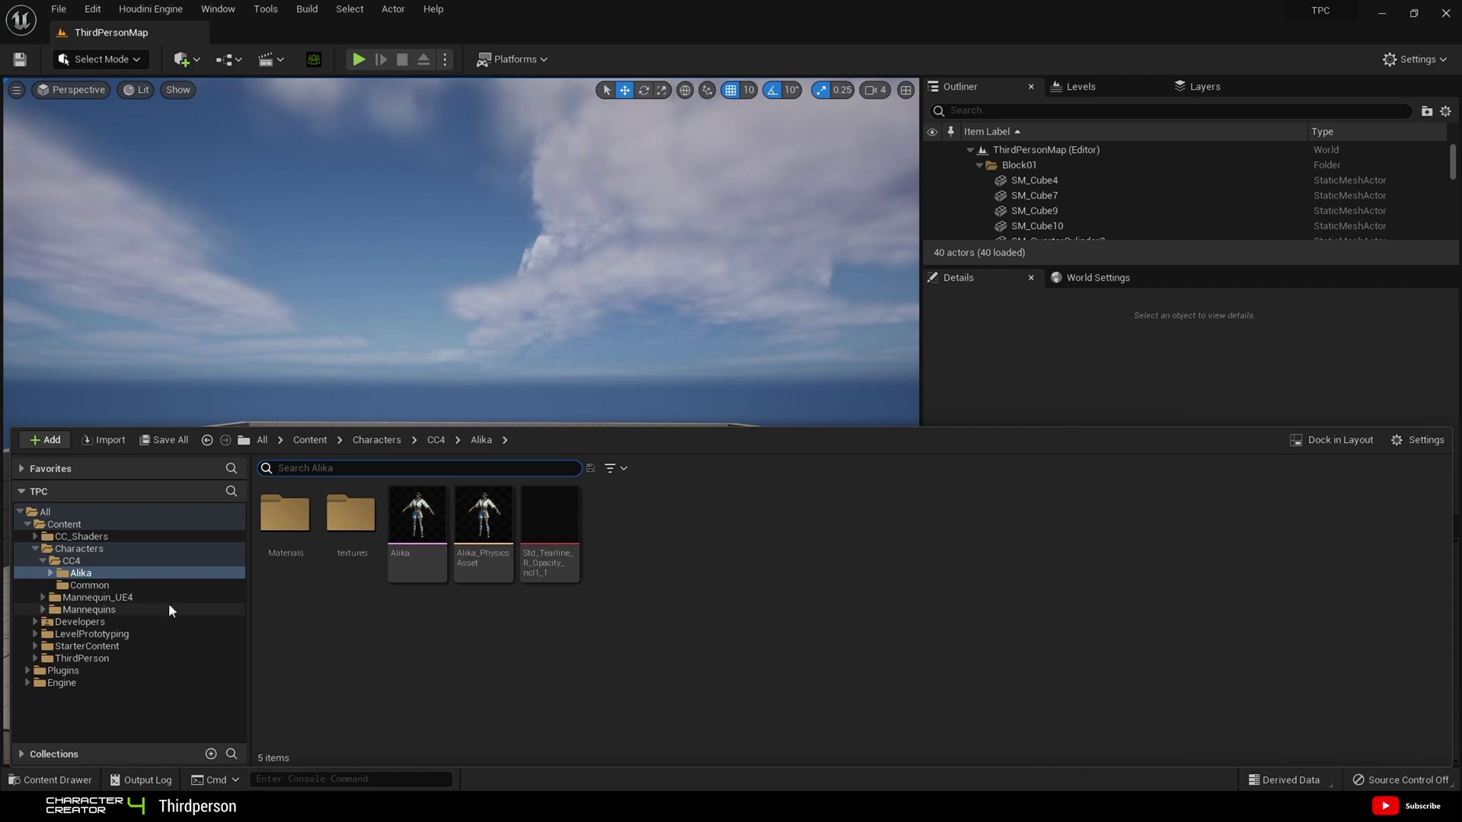
# Copy IK_UE4_Mannequin and both RTG Manny retargeters from Mannequin_UE4/Rigs into Alika
pyautogui.click(73, 551)
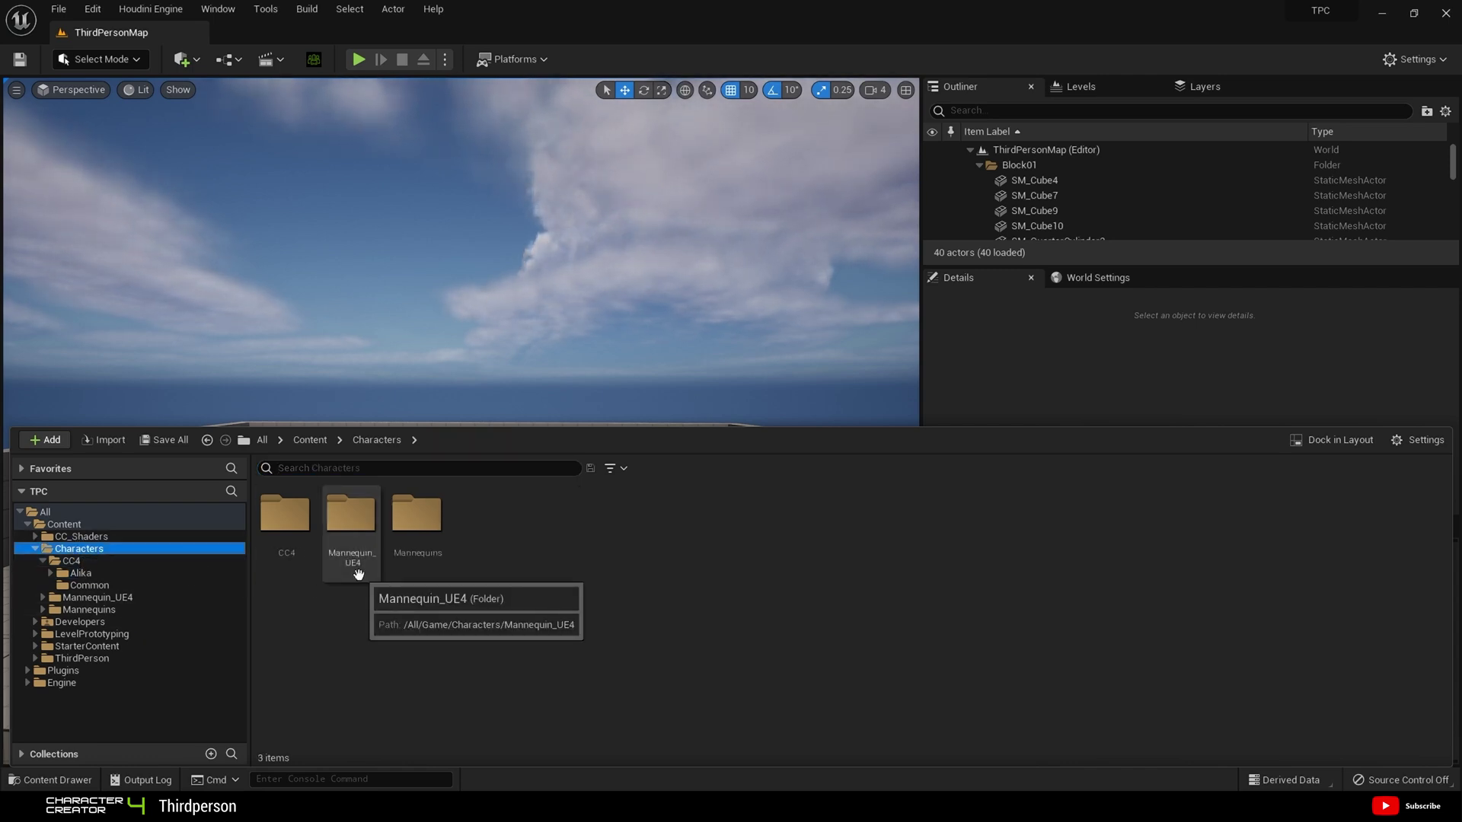
pyautogui.doubleClick(357, 573)
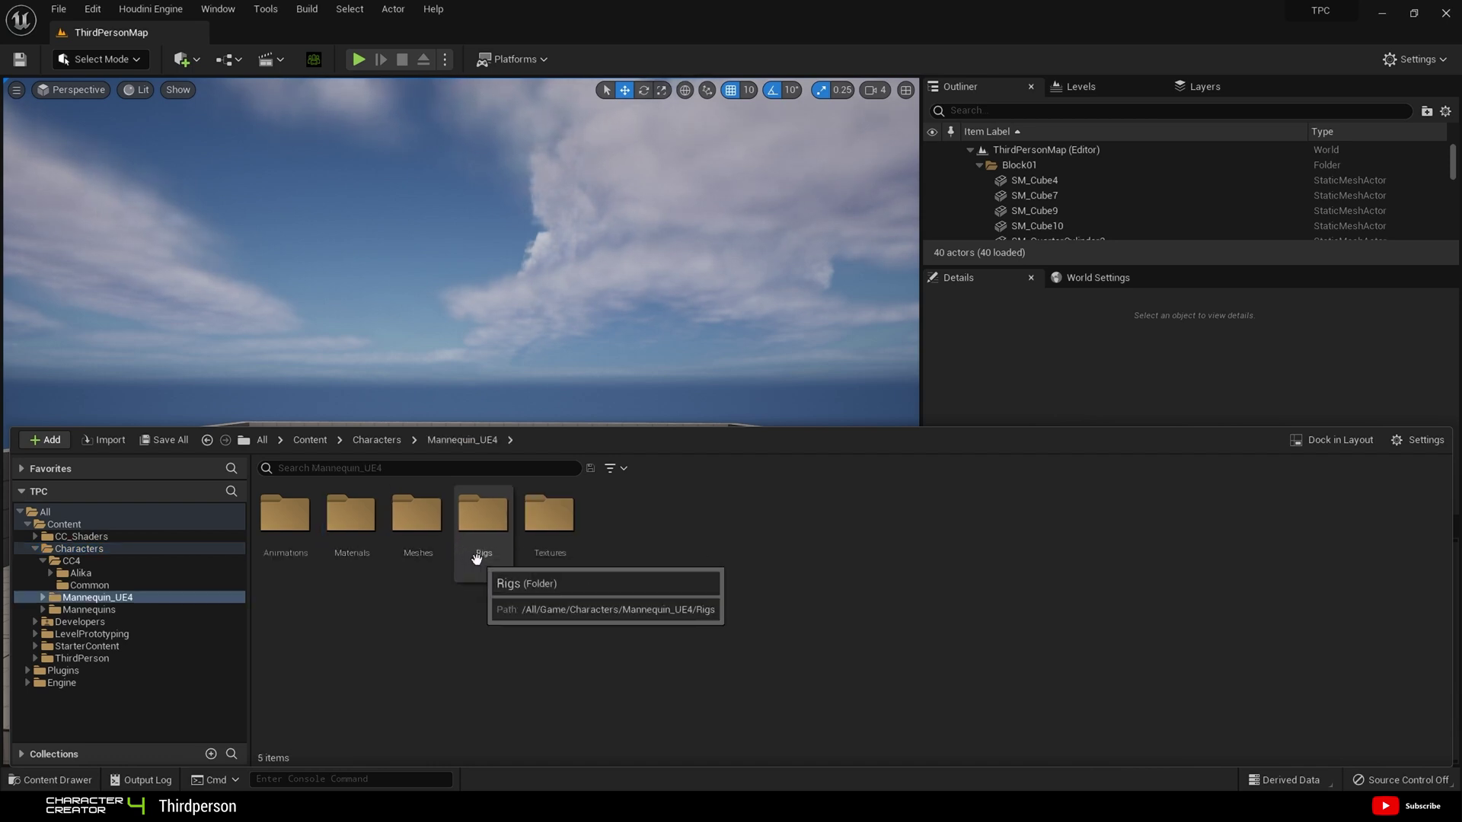
pyautogui.doubleClick(477, 560)
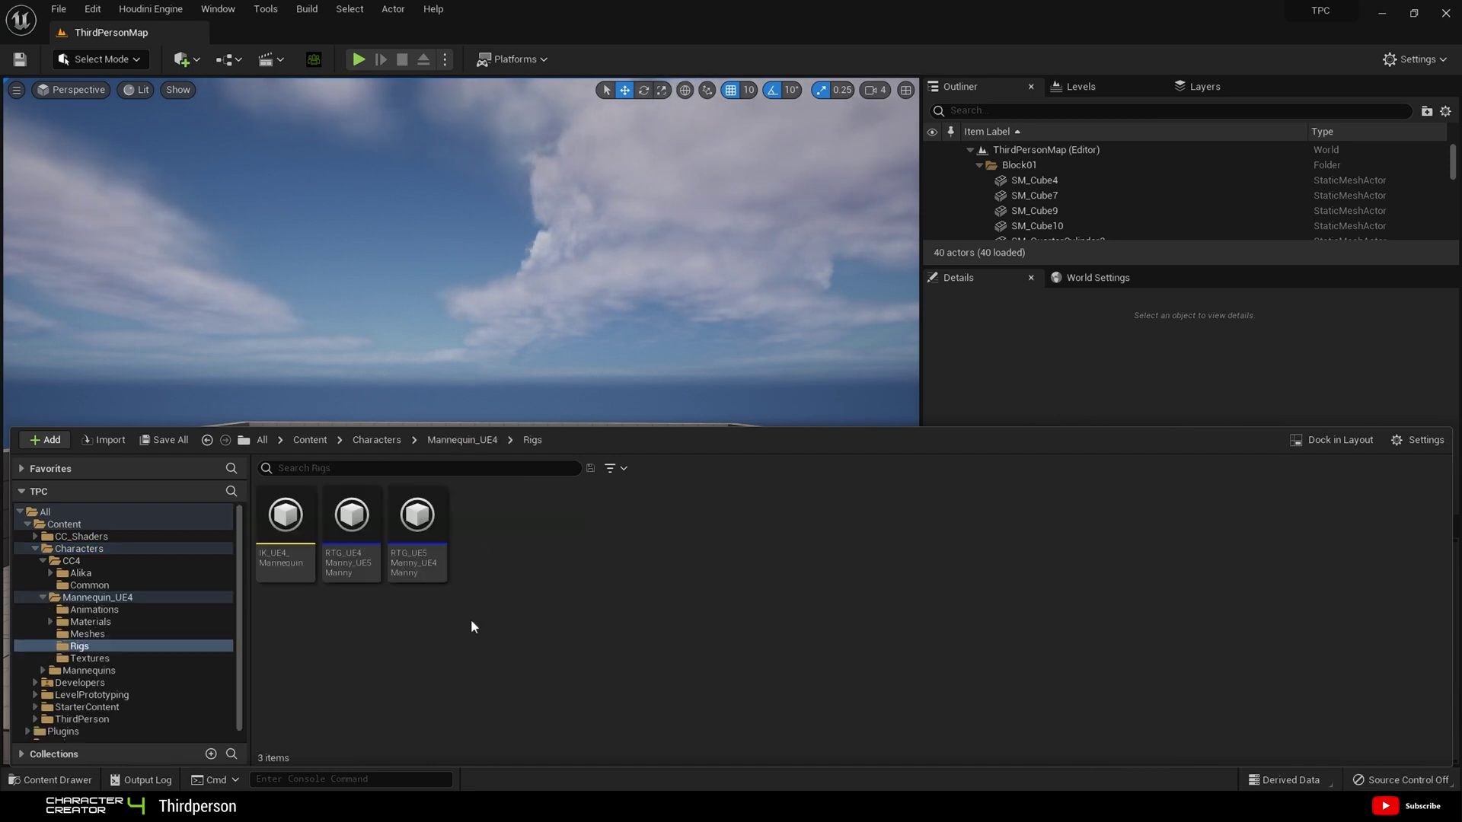
pyautogui.click(285, 537)
pyautogui.keyDown('ctrl'); pyautogui.click(357, 571); pyautogui.keyUp('ctrl')
pyautogui.keyDown('ctrl'); pyautogui.click(417, 564); pyautogui.keyUp('ctrl')
pyautogui.moveTo(281, 535); pyautogui.dragTo(92, 572)
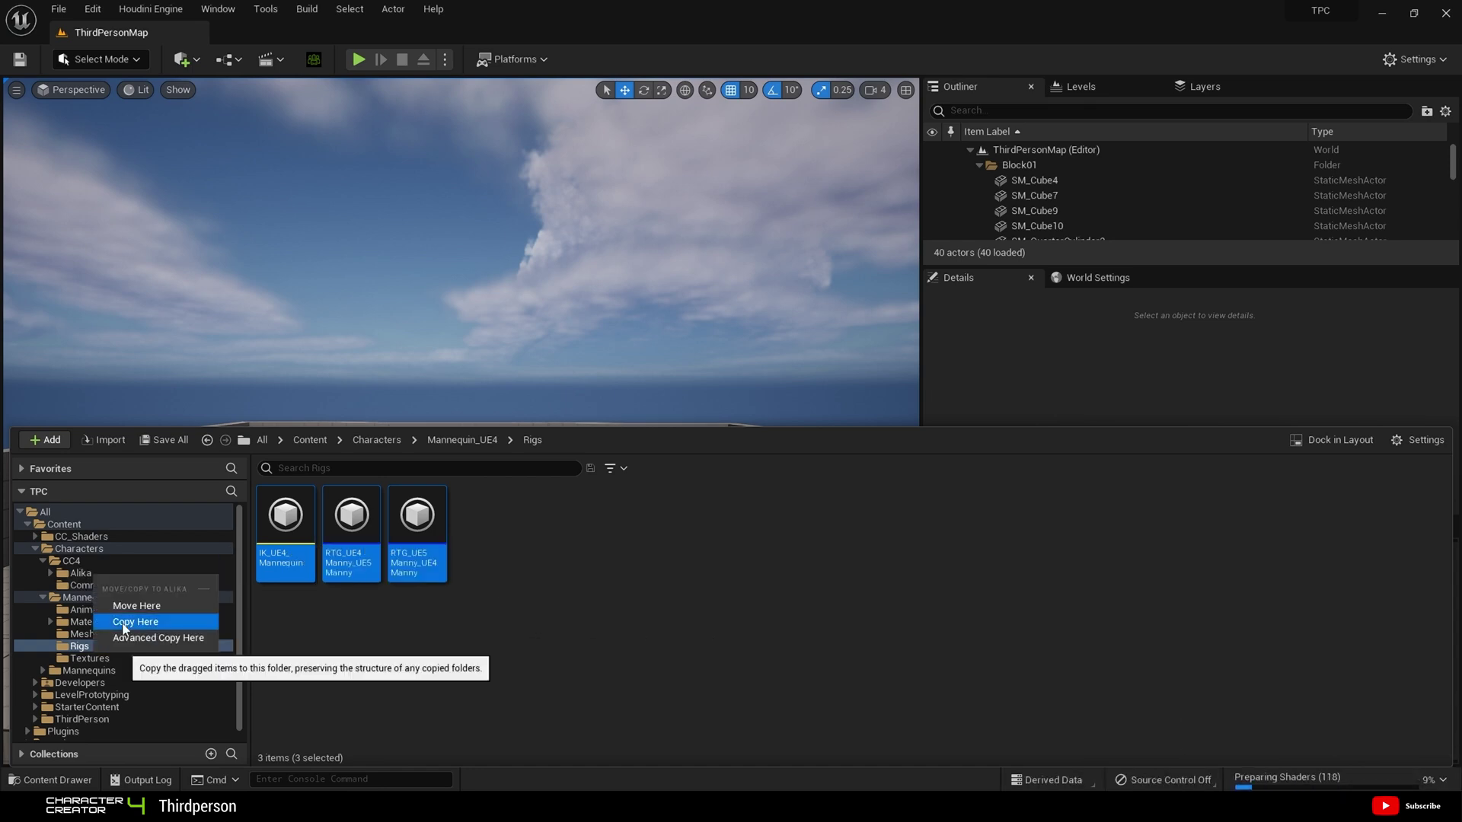
pyautogui.click(121, 623)
pyautogui.click(81, 572)
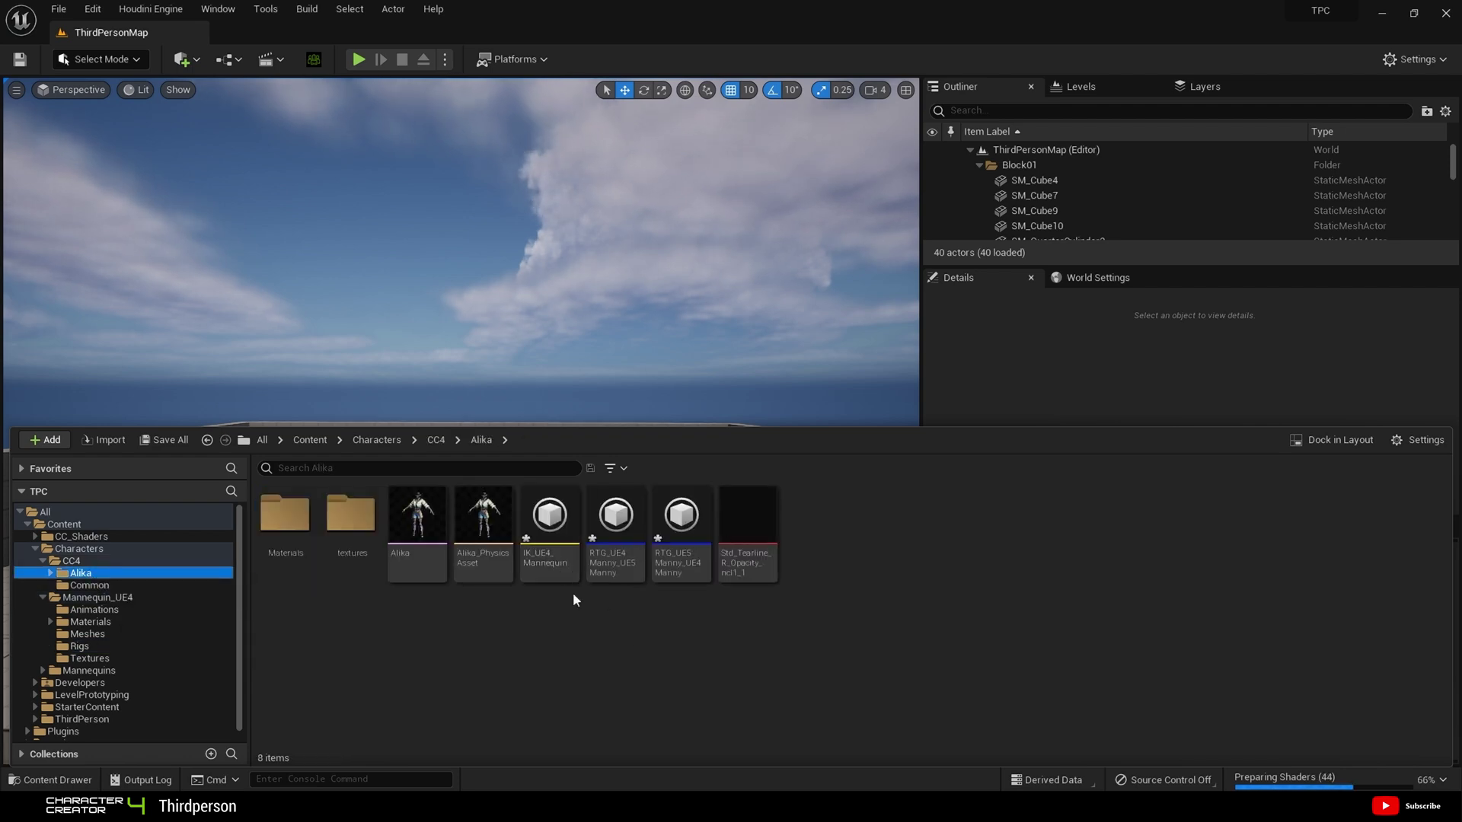
# Rename the copied IK rig to IK_Alika
pyautogui.rightClick(559, 567)
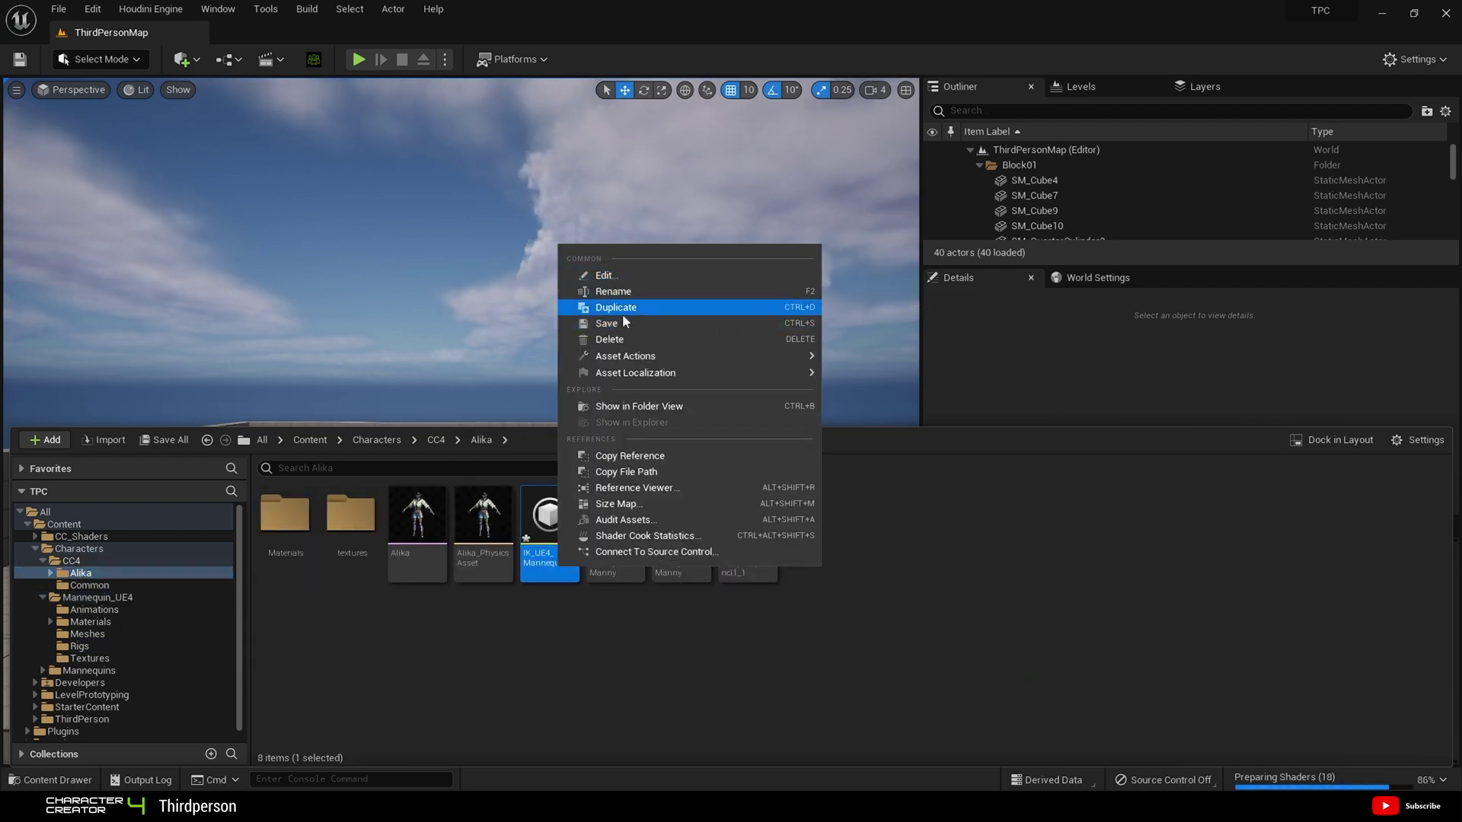
pyautogui.click(624, 291)
pyautogui.press('BackSpace')
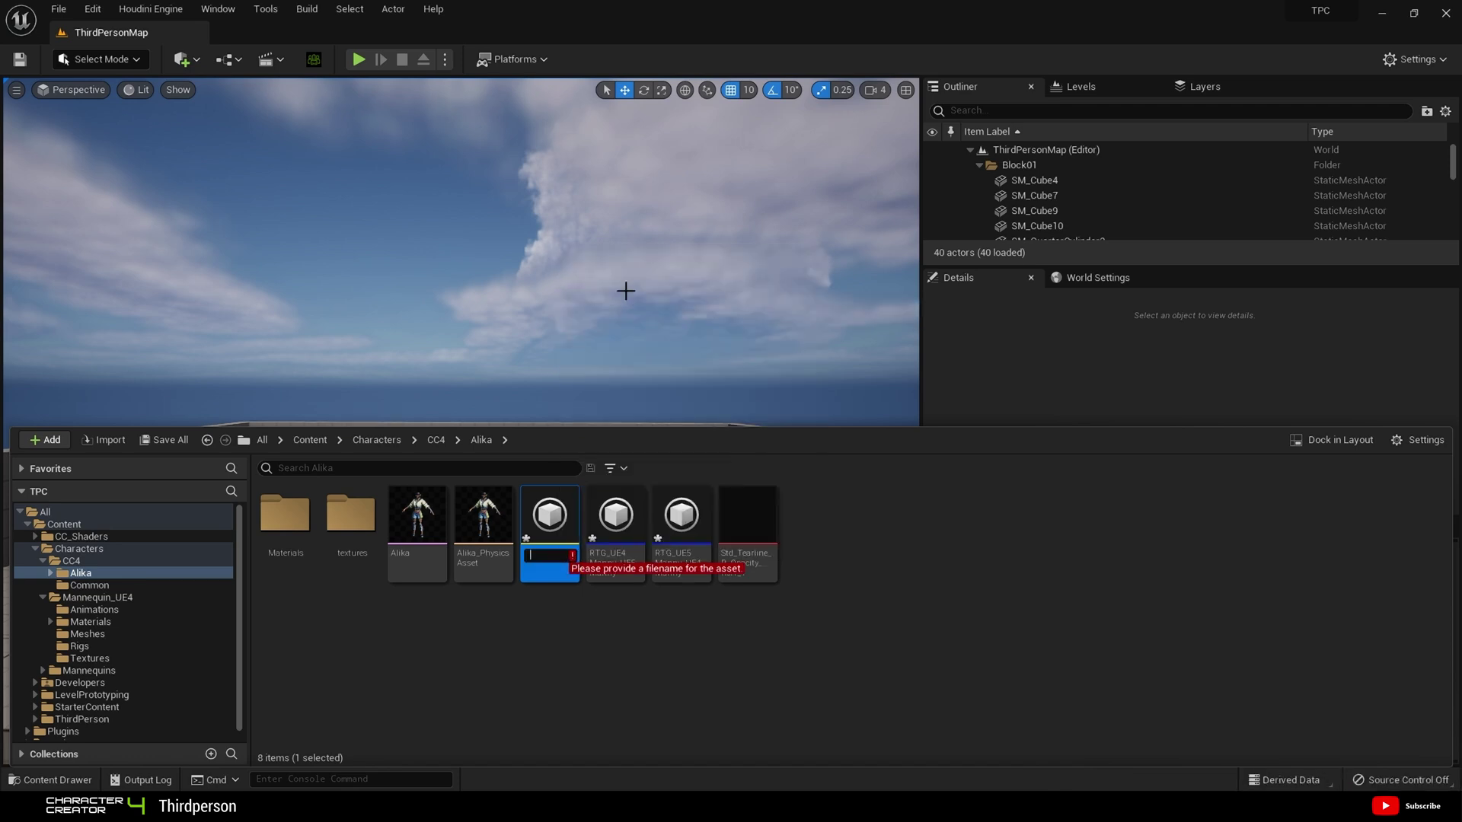
pyautogui.write('A')
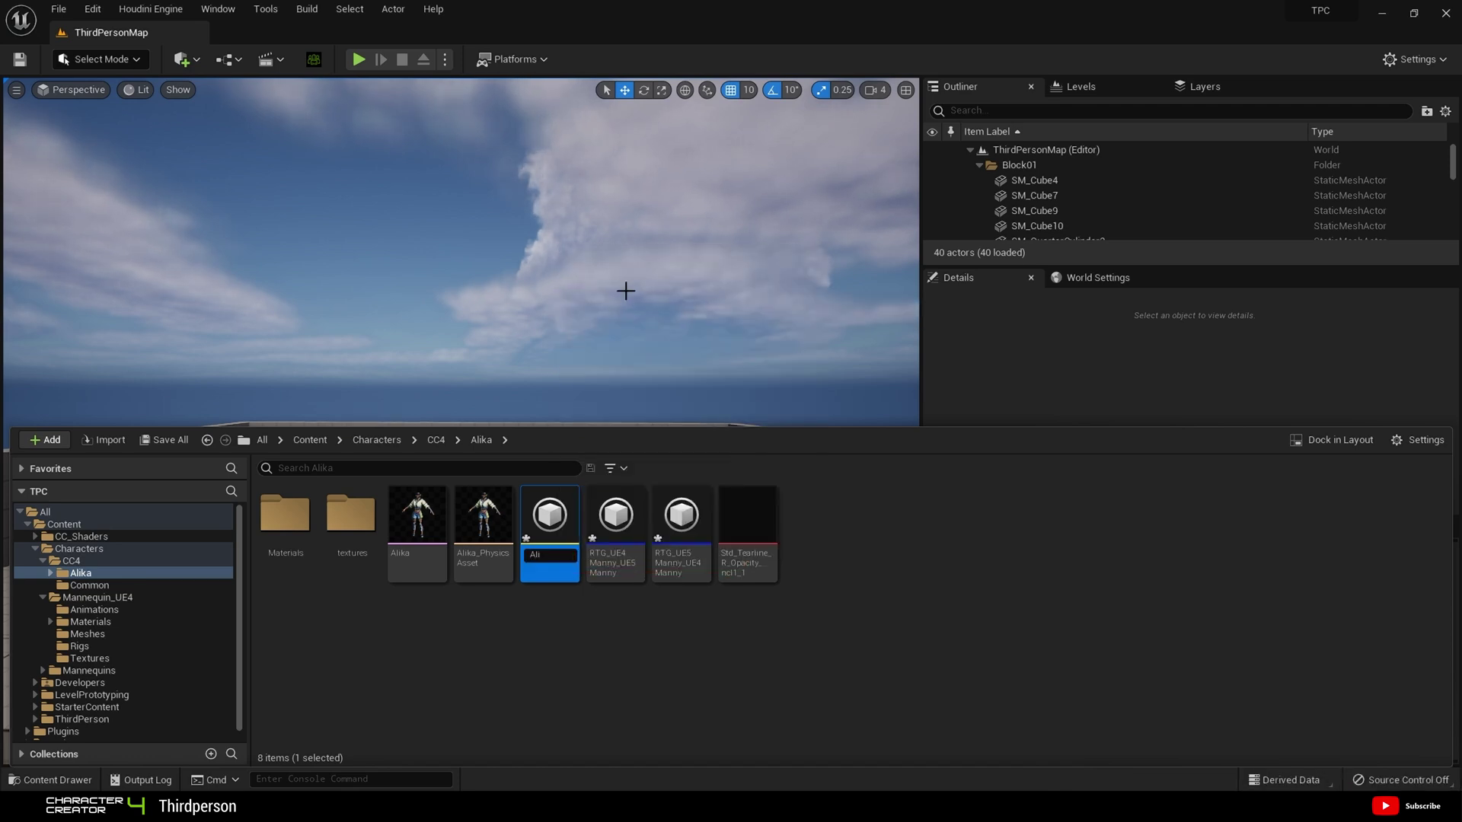
pyautogui.write('lika')
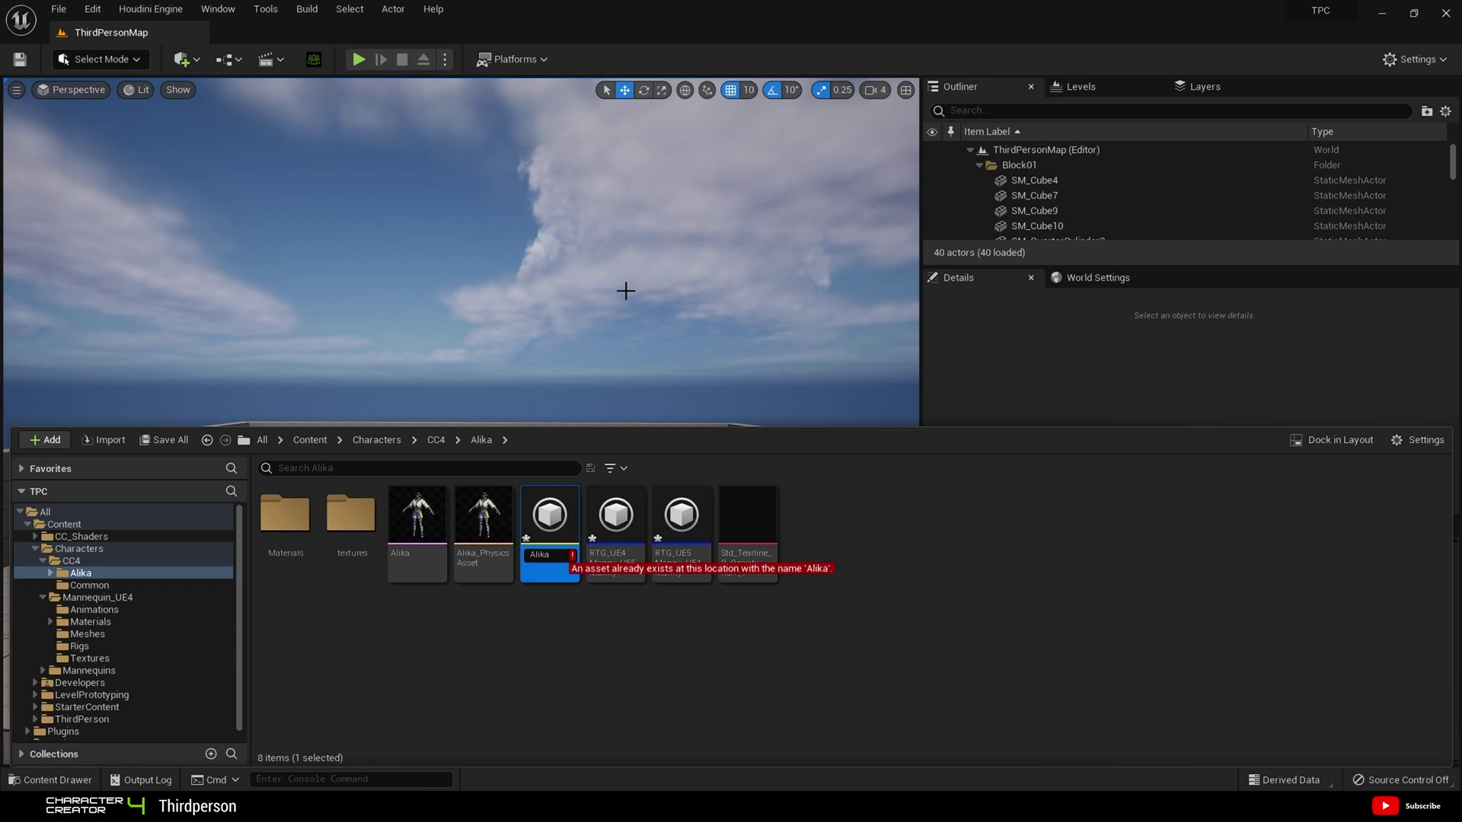
pyautogui.press('Home')
pyautogui.write('IK')
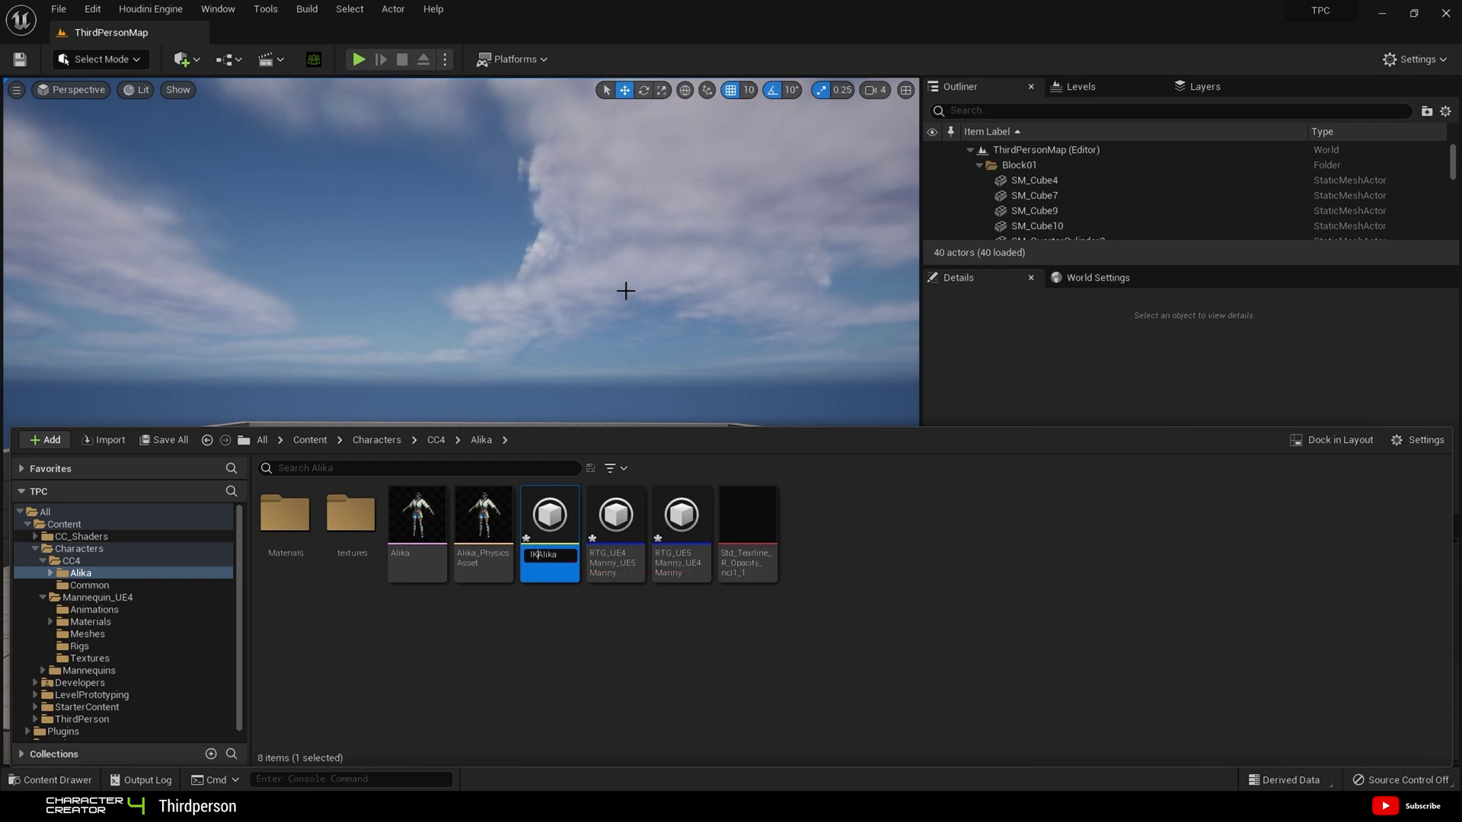
pyautogui.write('_')
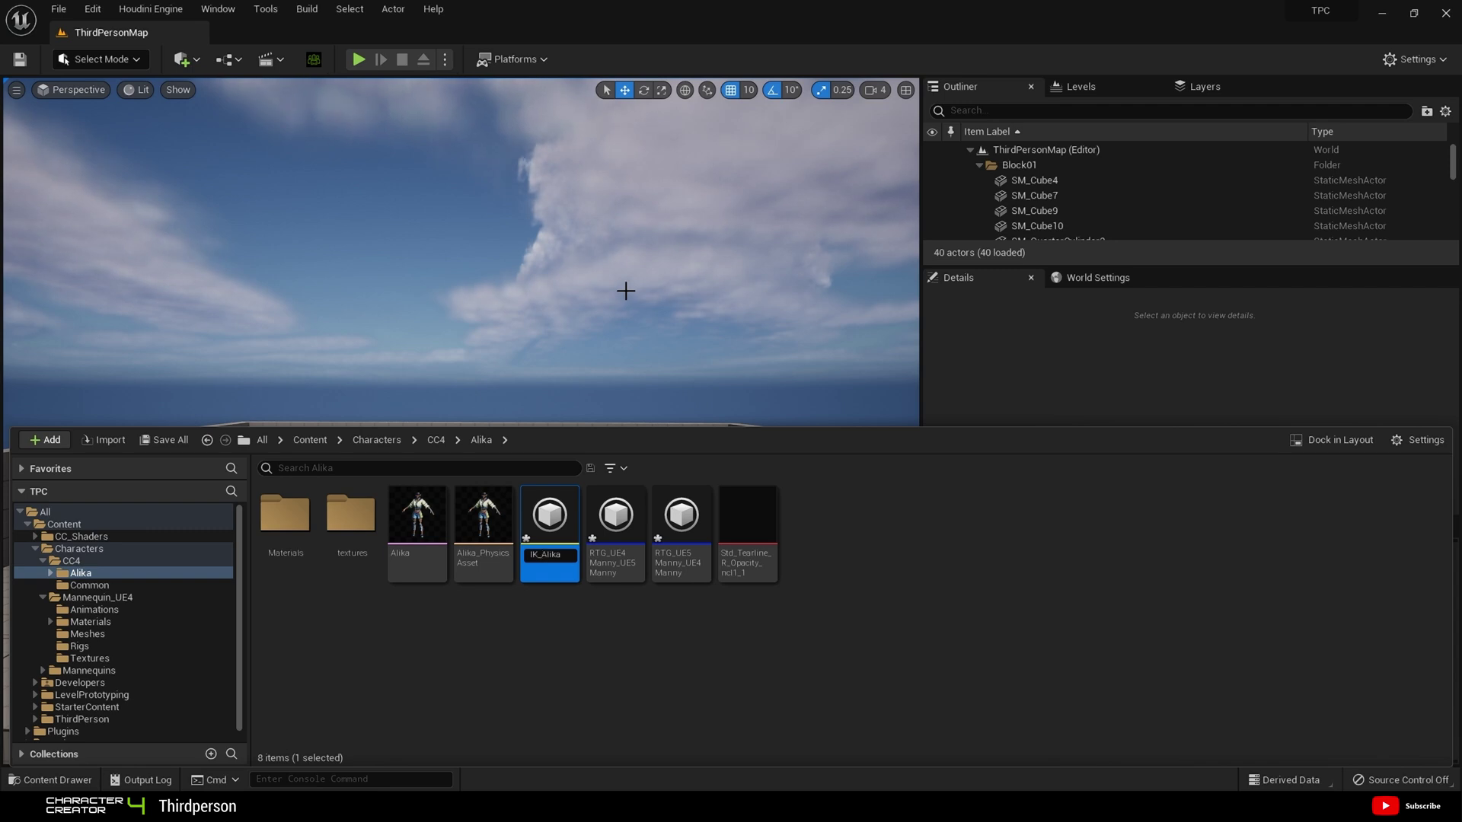
pyautogui.click(655, 677)
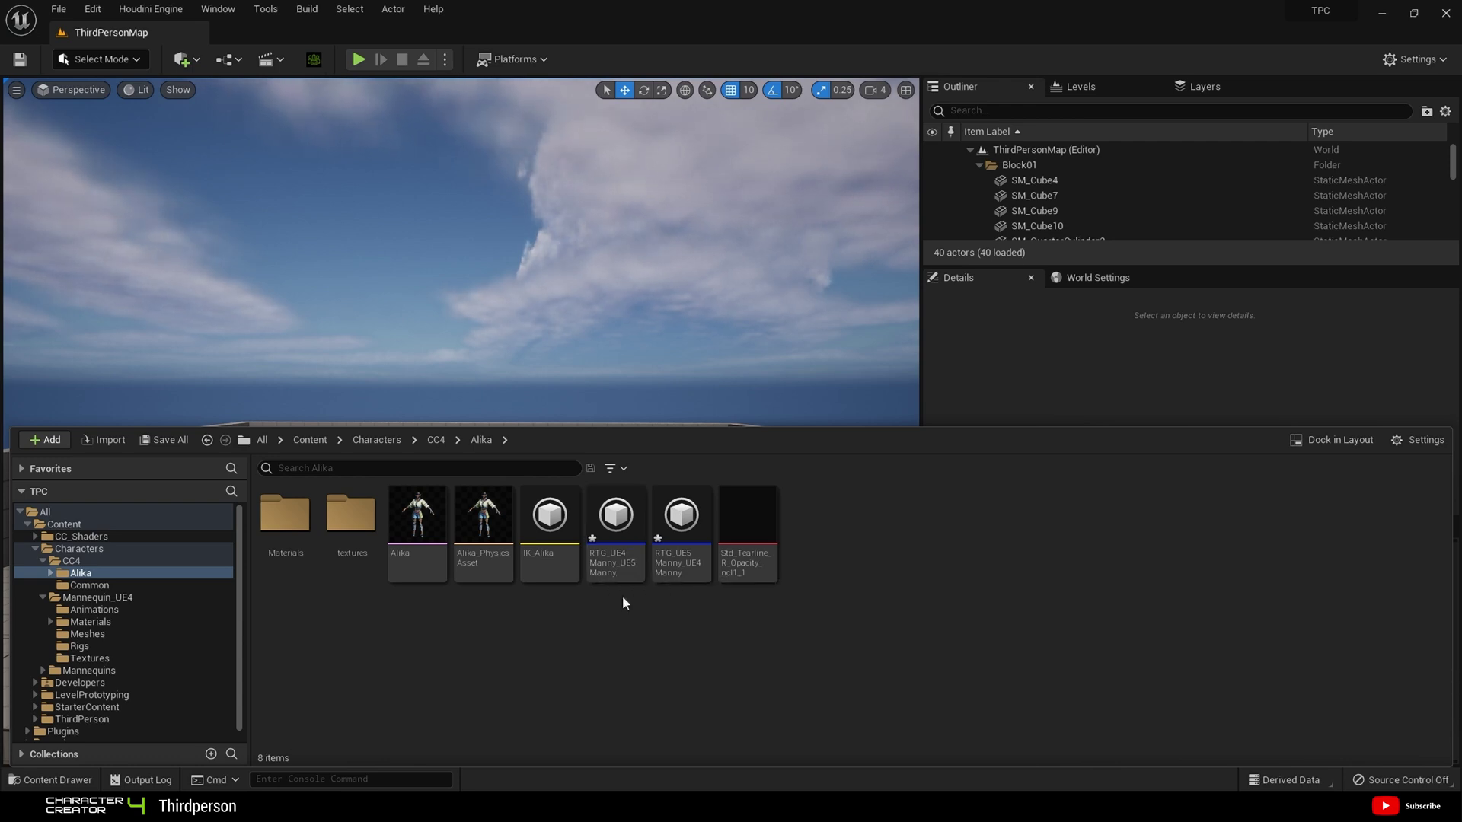
# Rename the copied retargeters to Alika_UE5Manny and RTG_UE5Manny_Alika
pyautogui.rightClick(621, 560)
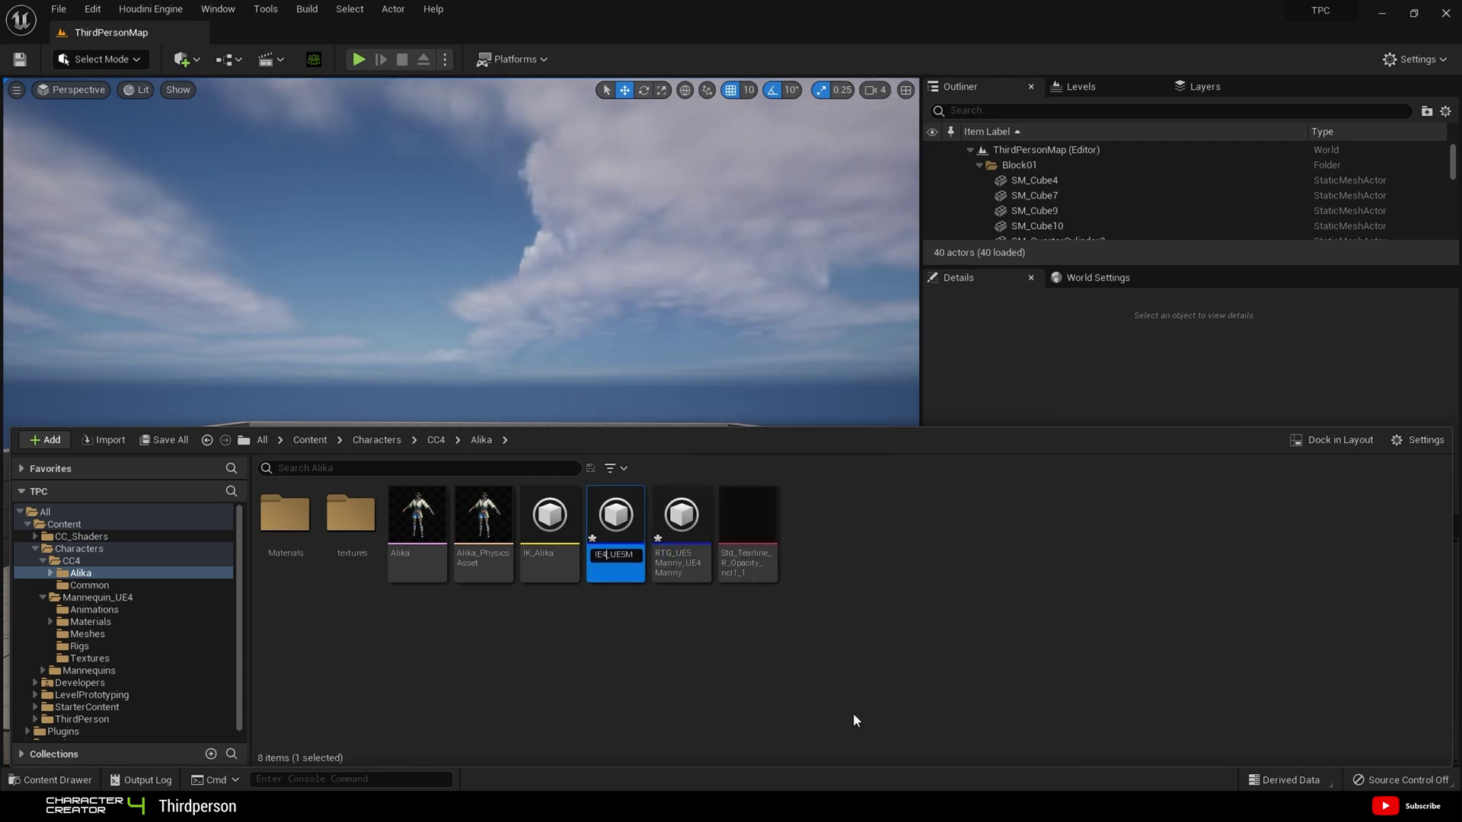
pyautogui.press('Return')
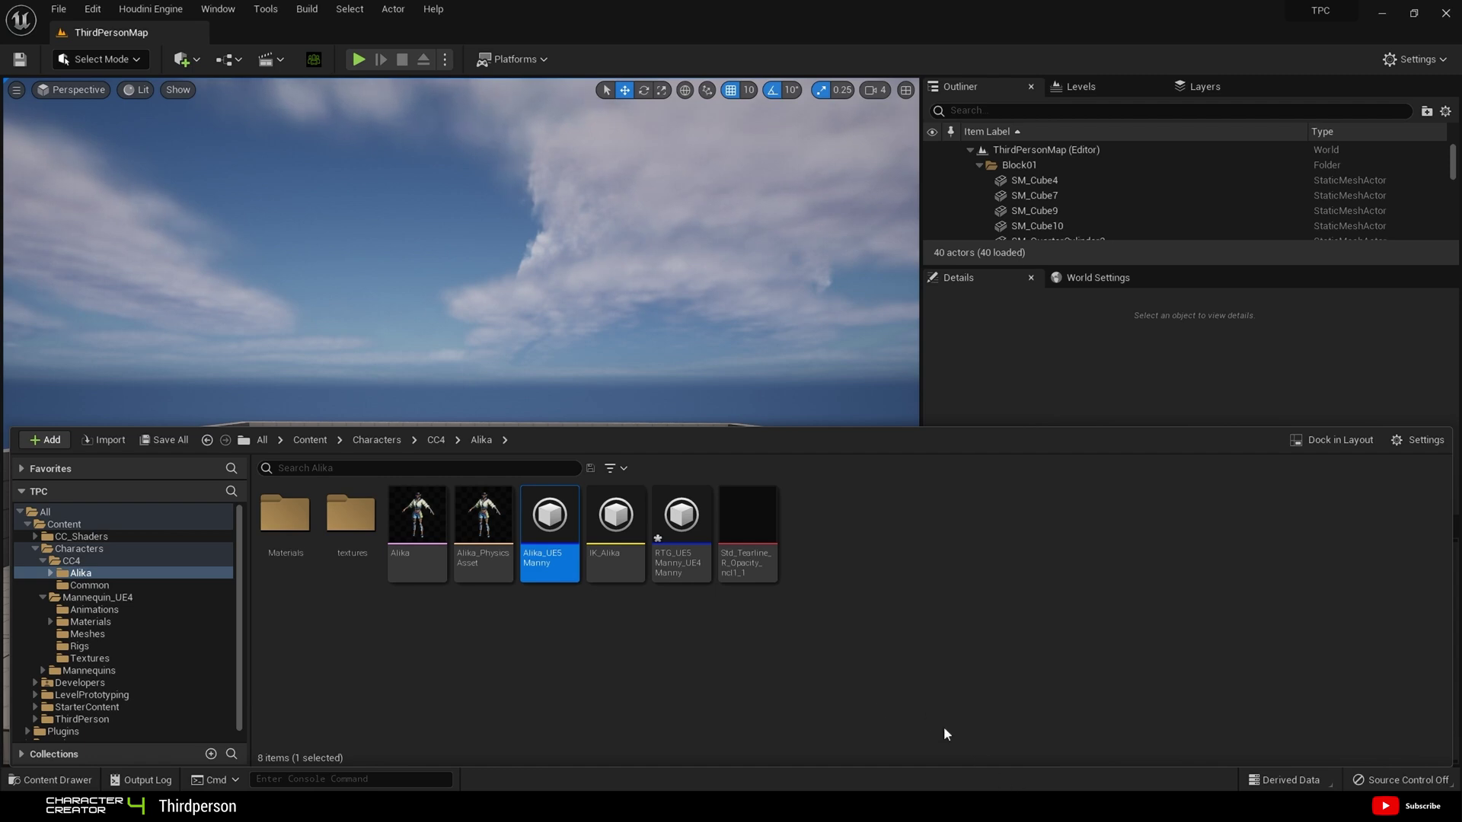
pyautogui.click(685, 573)
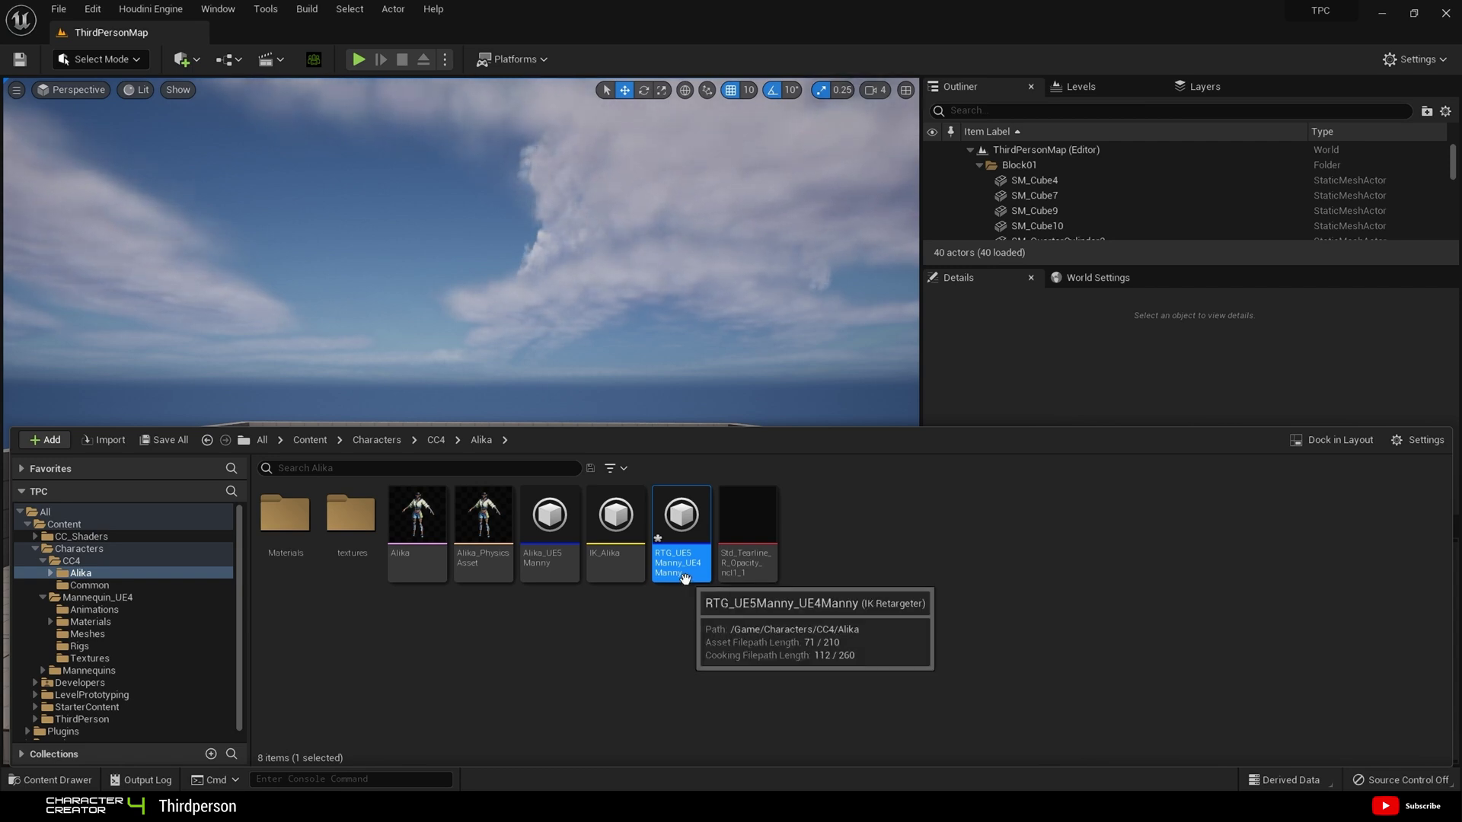
pyautogui.rightClick(685, 578)
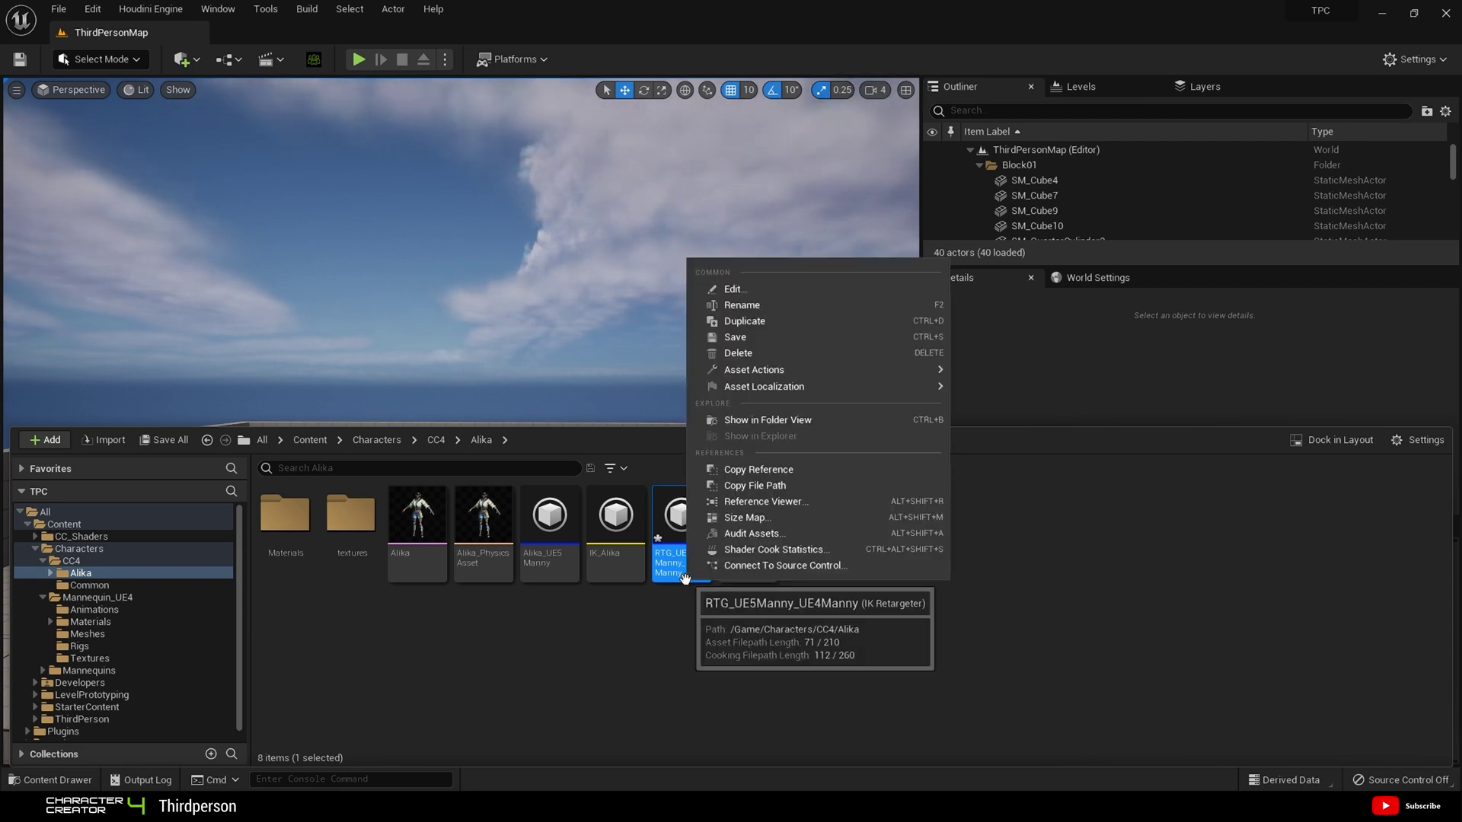
pyautogui.click(769, 310)
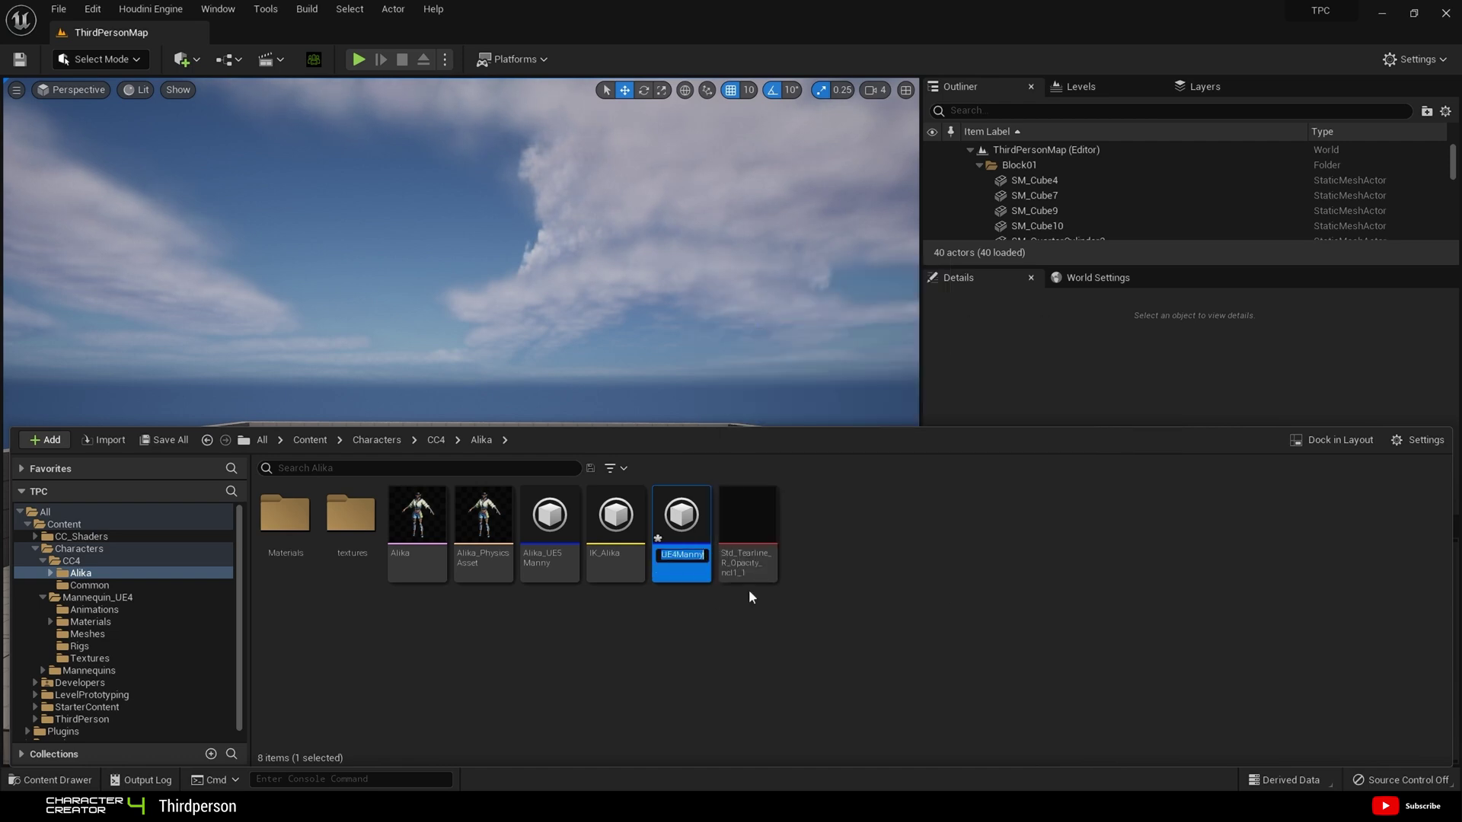
pyautogui.press('End')
pyautogui.write('_UE')
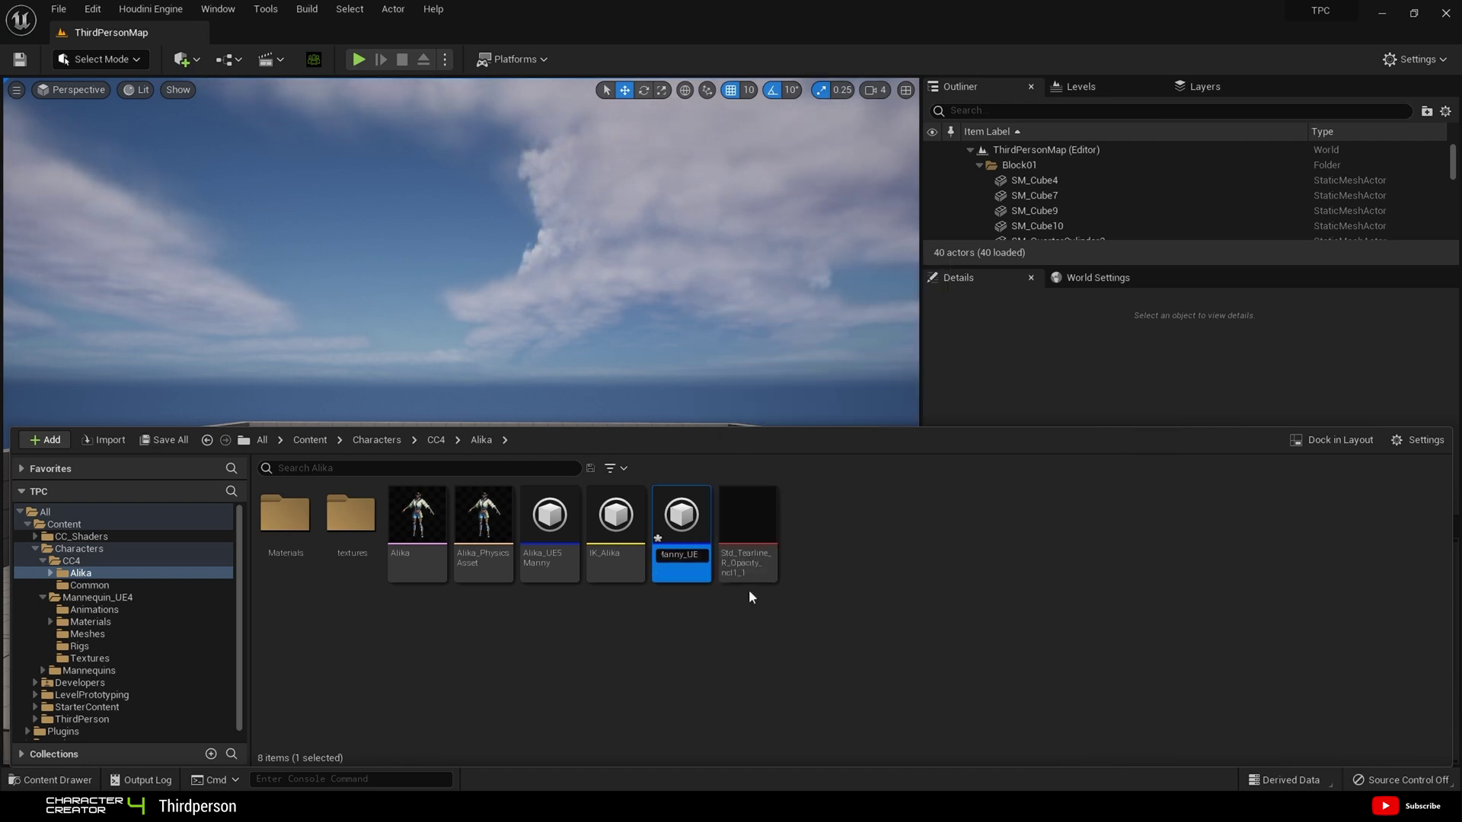
pyautogui.press('Return')
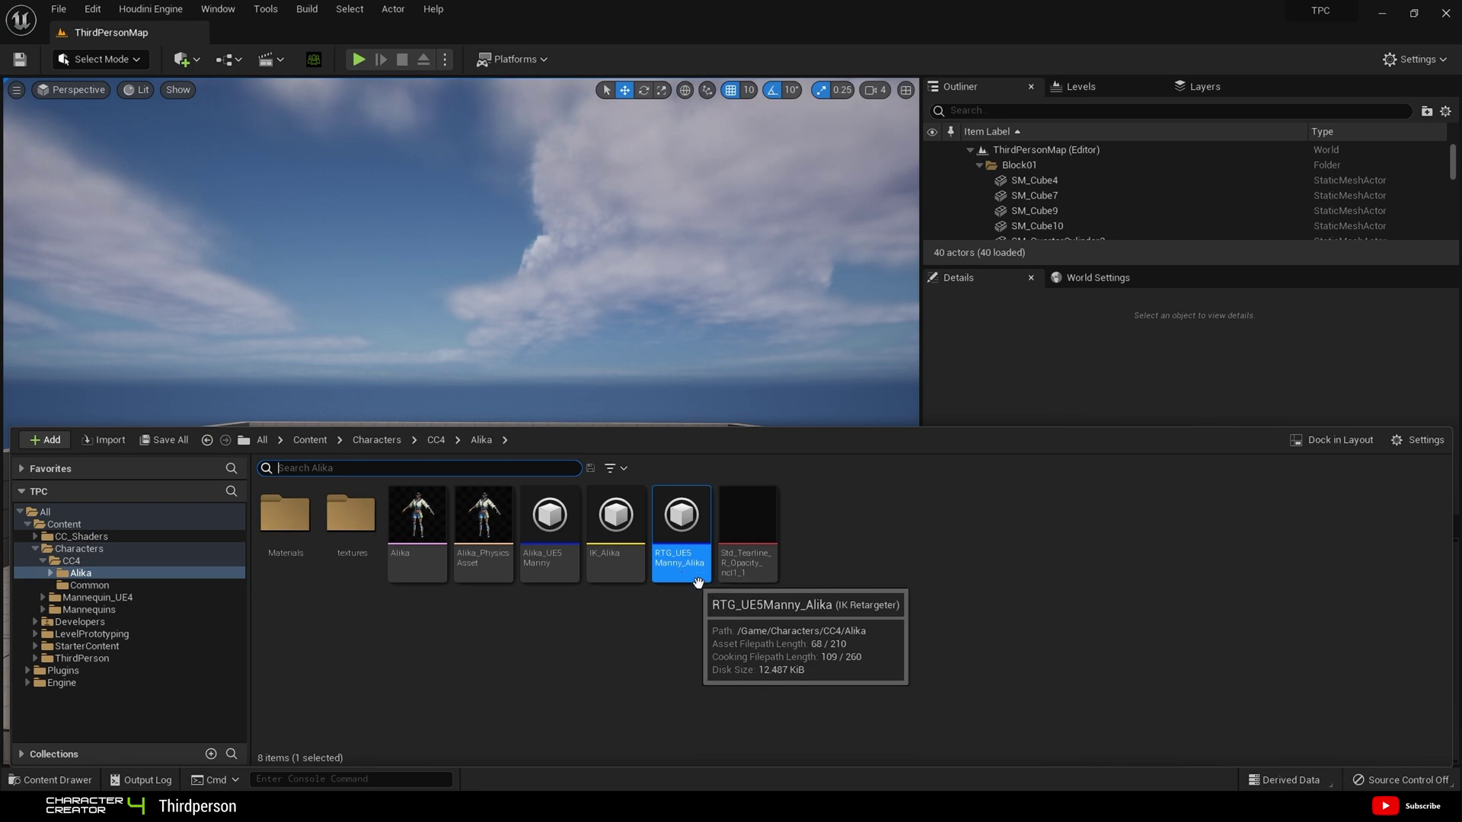
# Open IK_Alika in the bulk property matrix editor
pyautogui.rightClick(618, 564)
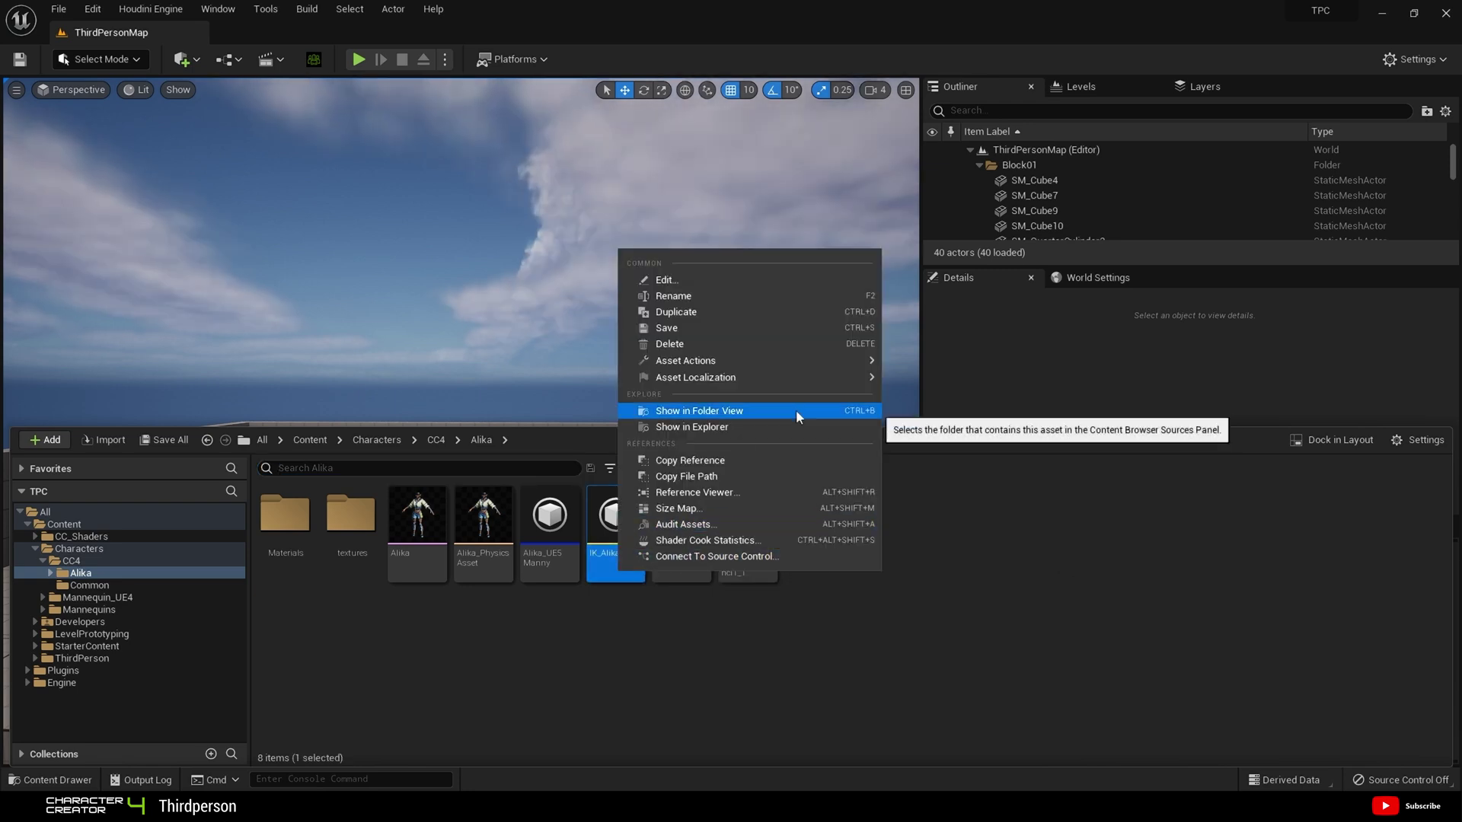
pyautogui.moveTo(835, 358)
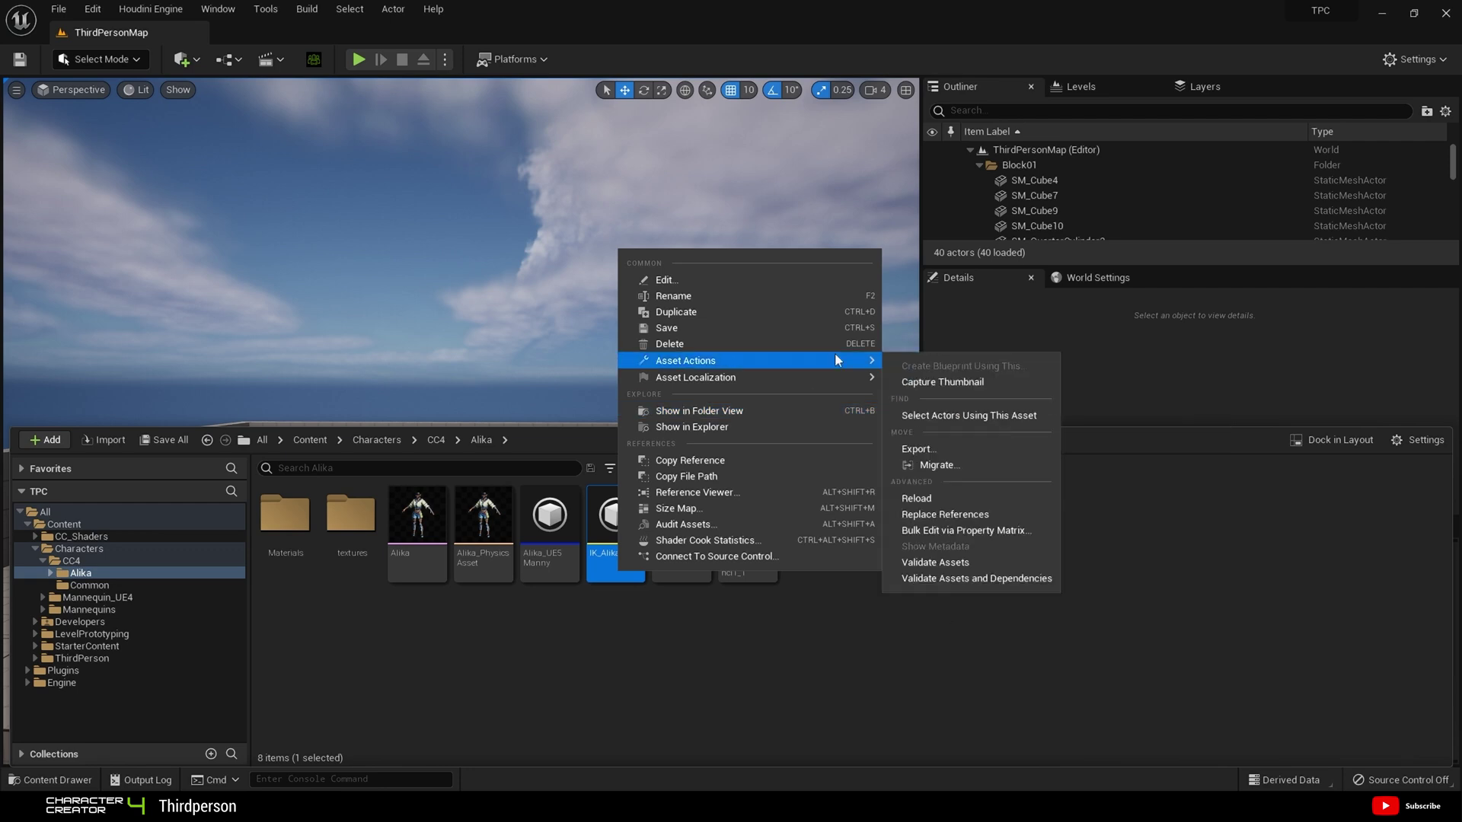
pyautogui.click(982, 532)
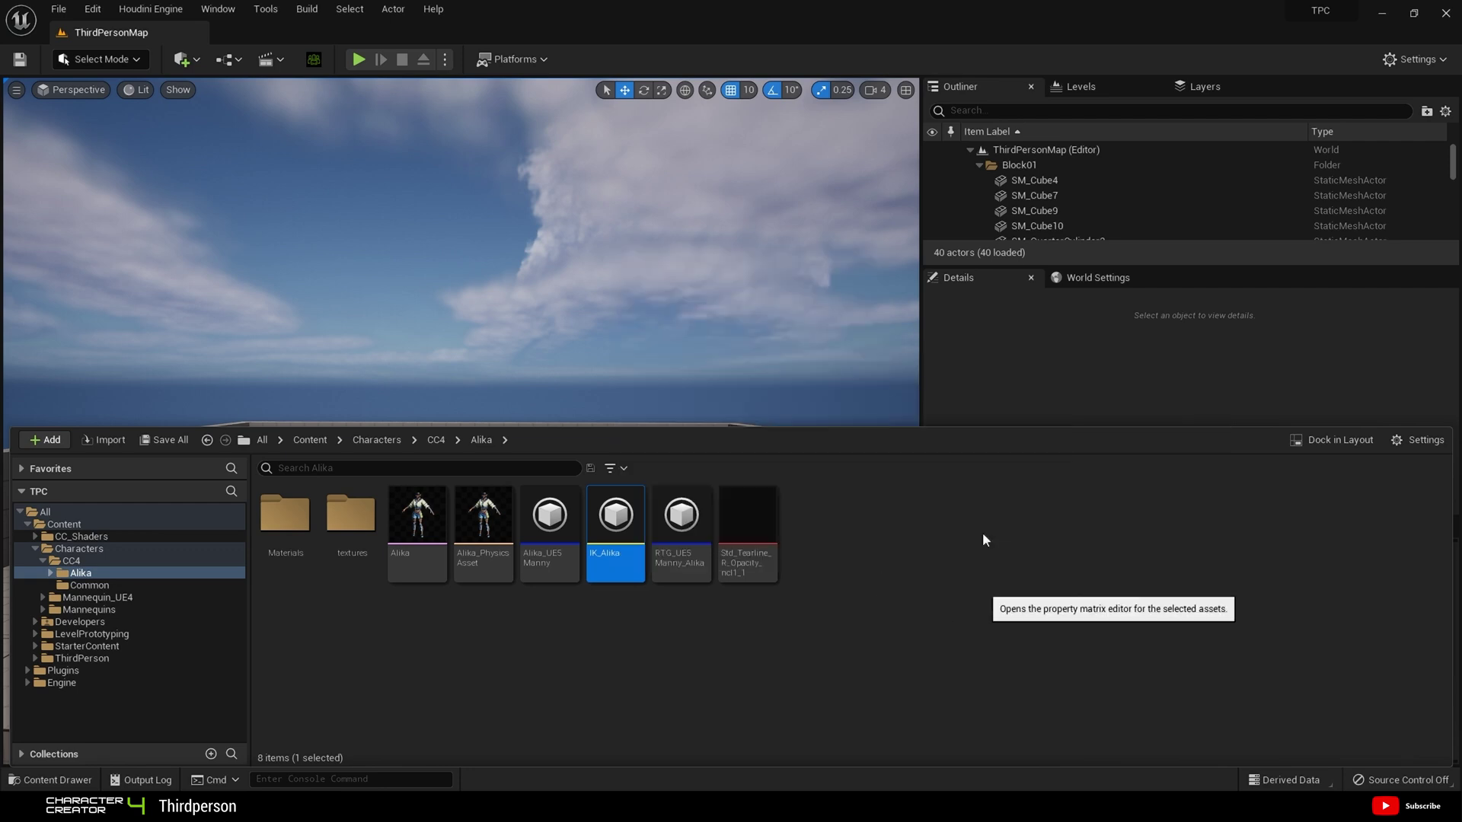
pyautogui.click(1150, 85)
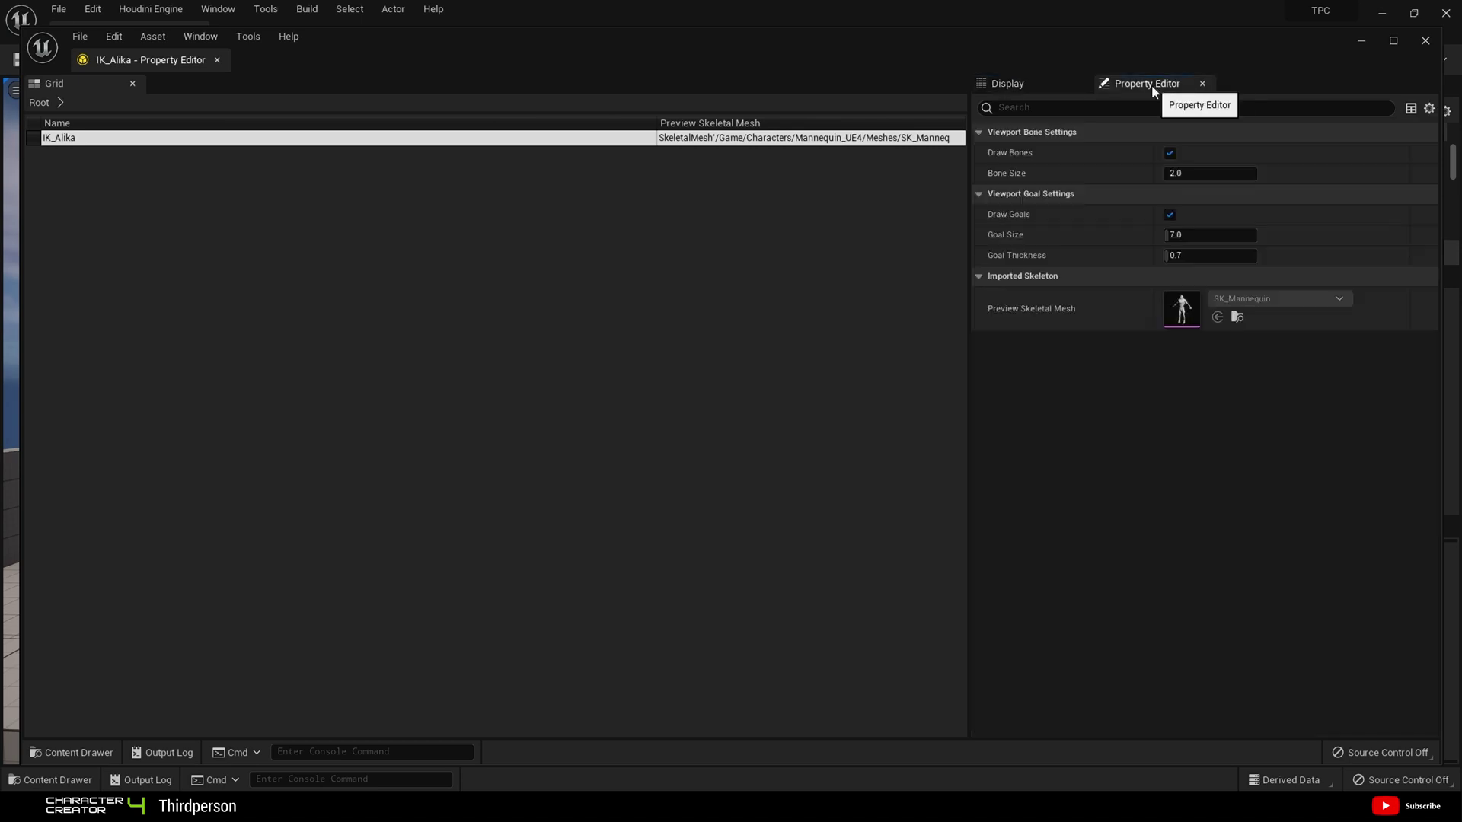
pyautogui.click(1029, 82)
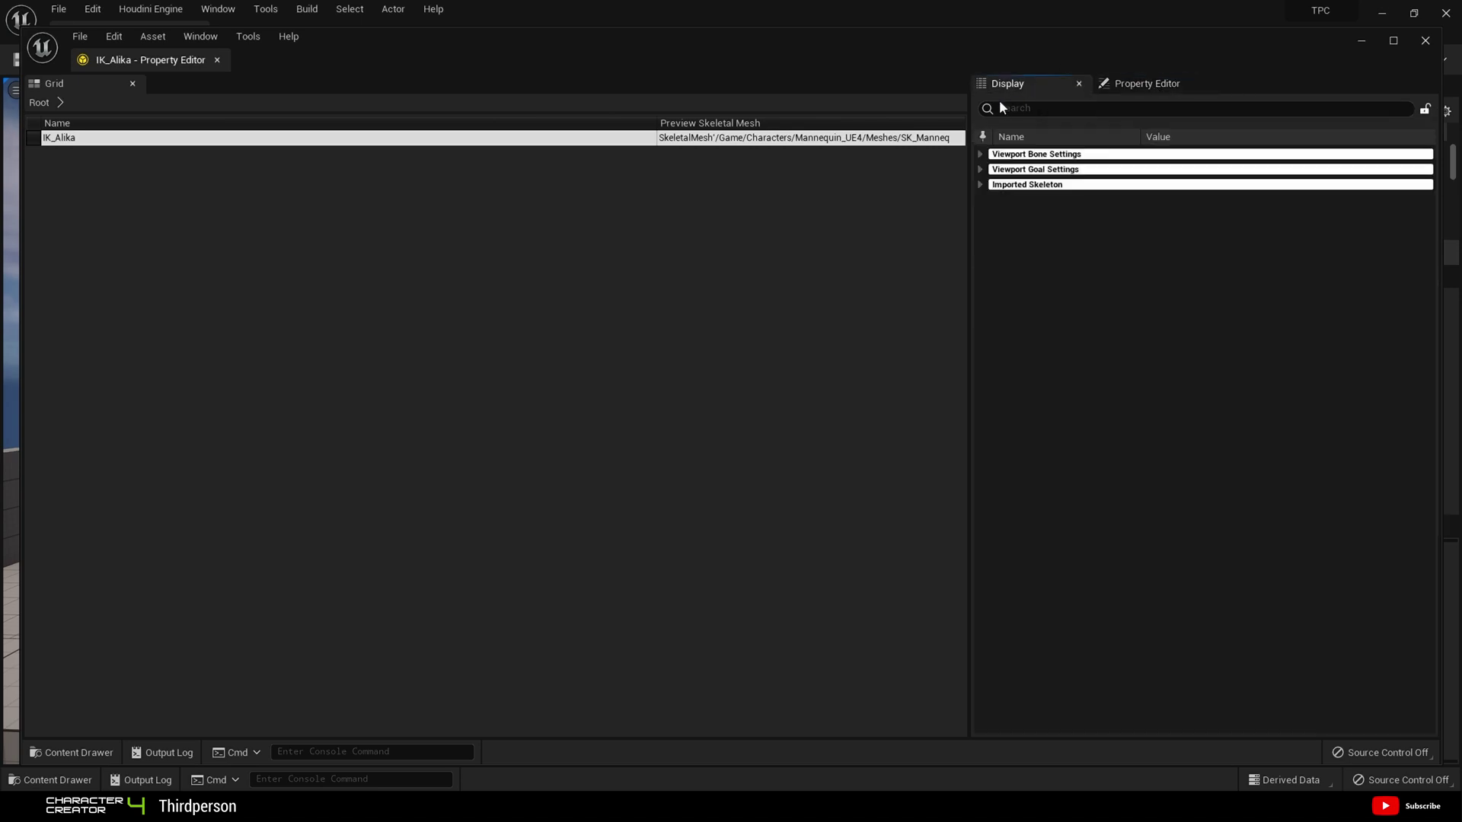
pyautogui.click(200, 36)
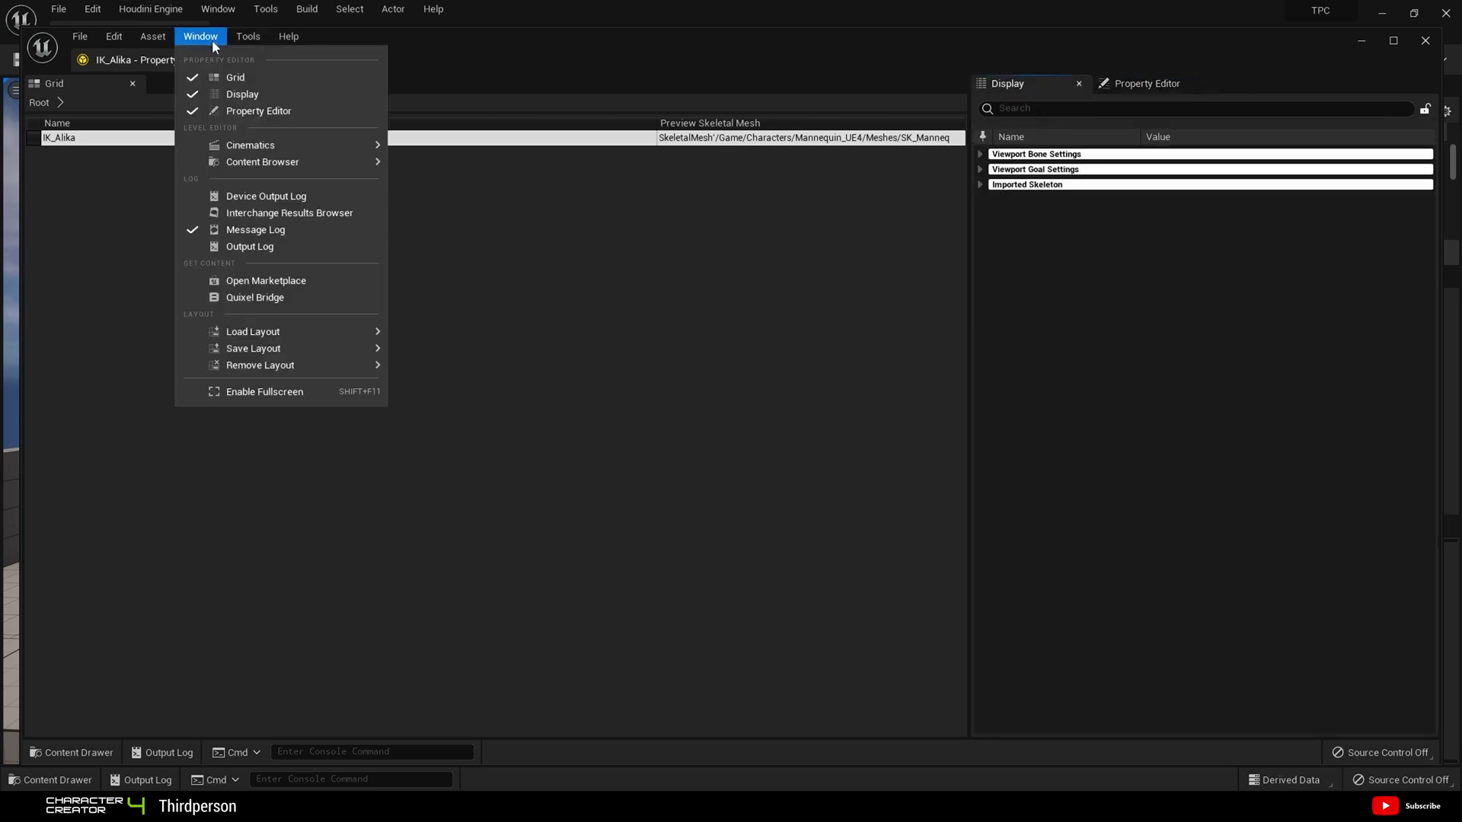
pyautogui.click(1126, 253)
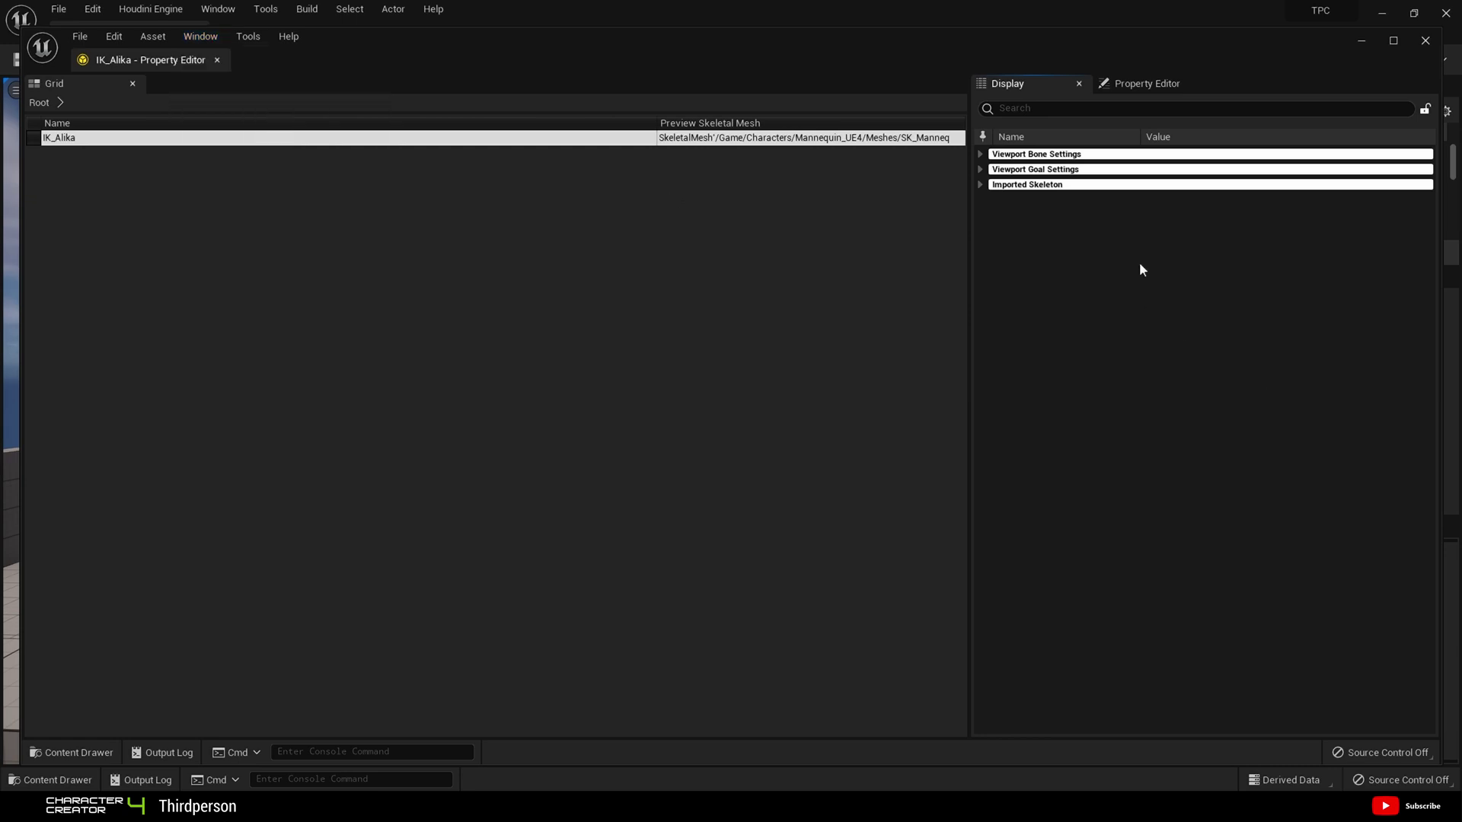
# Set IK_Alika's Preview Skeletal Mesh to Alika and save all assets
pyautogui.click(981, 184)
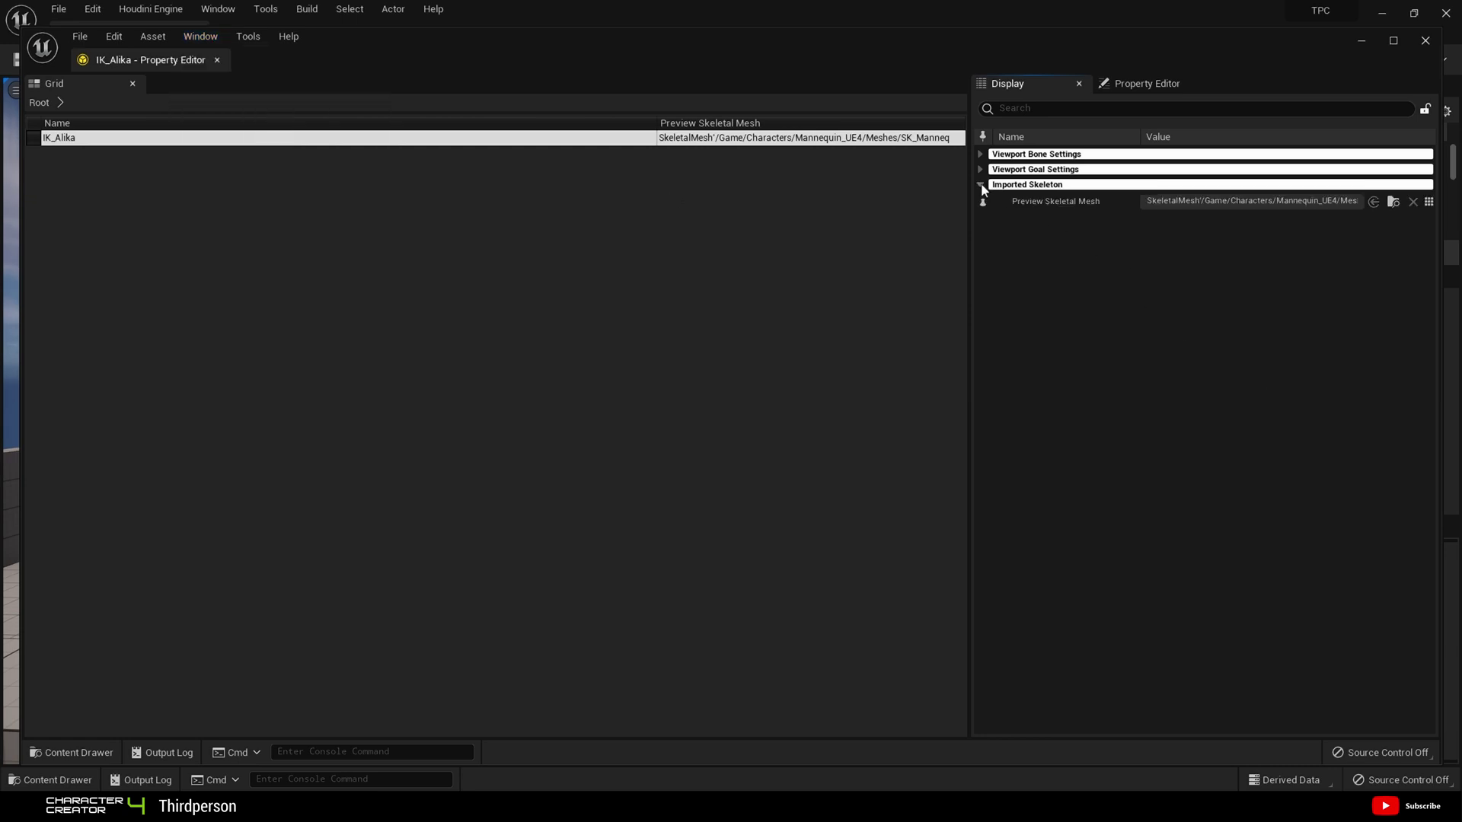
pyautogui.click(1429, 201)
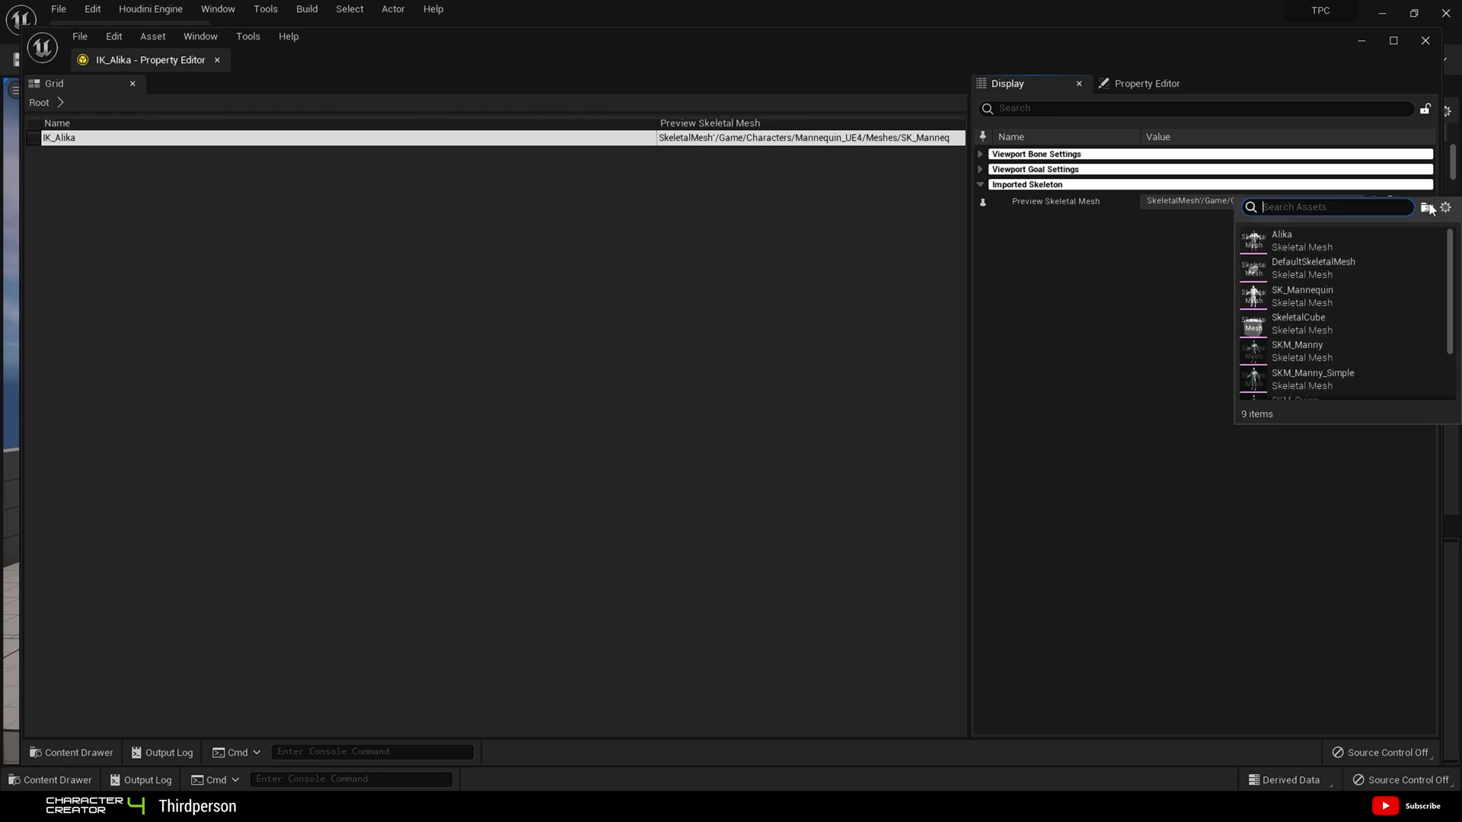
pyautogui.click(1311, 236)
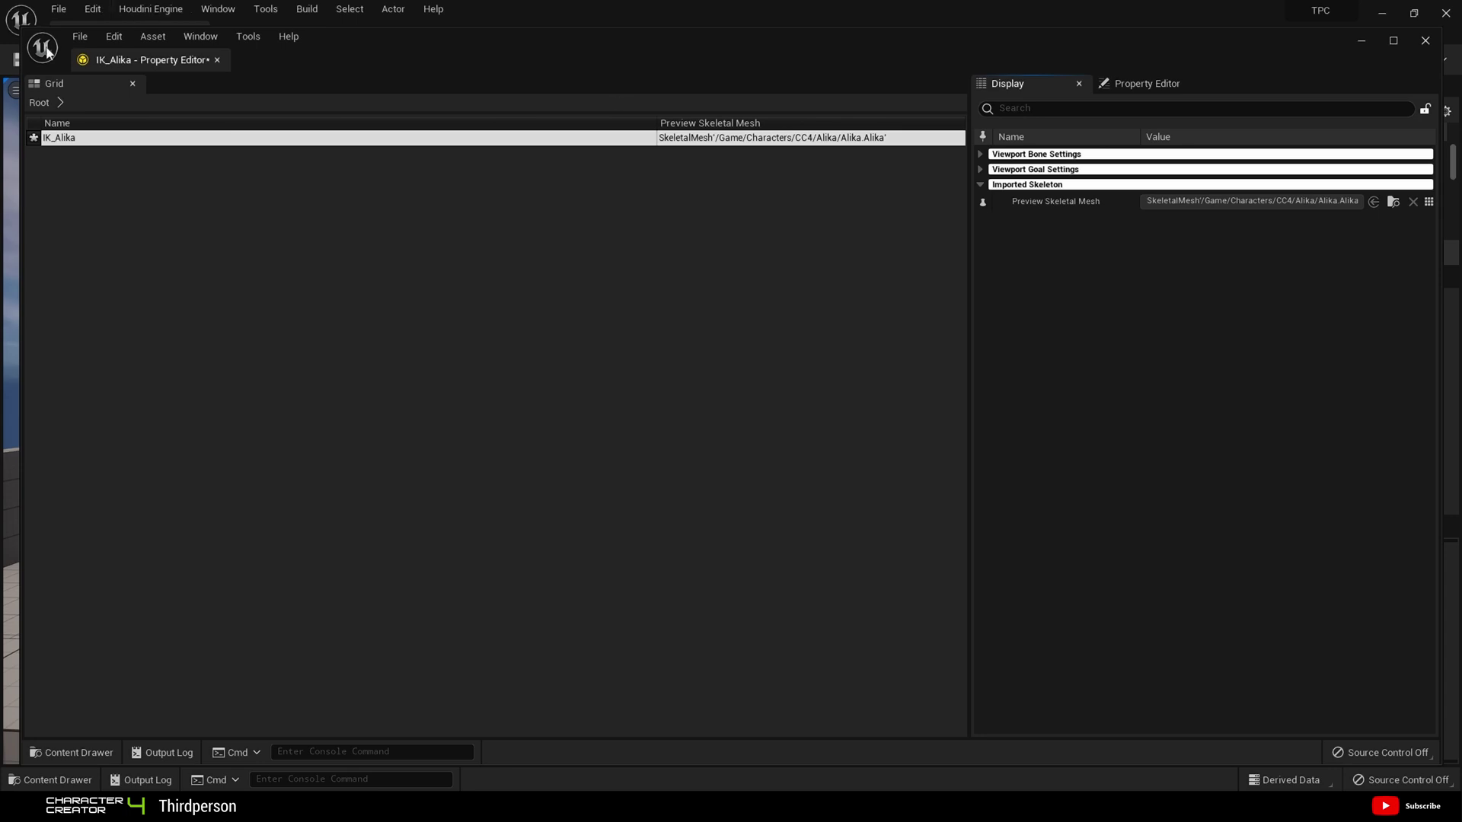
pyautogui.click(76, 40)
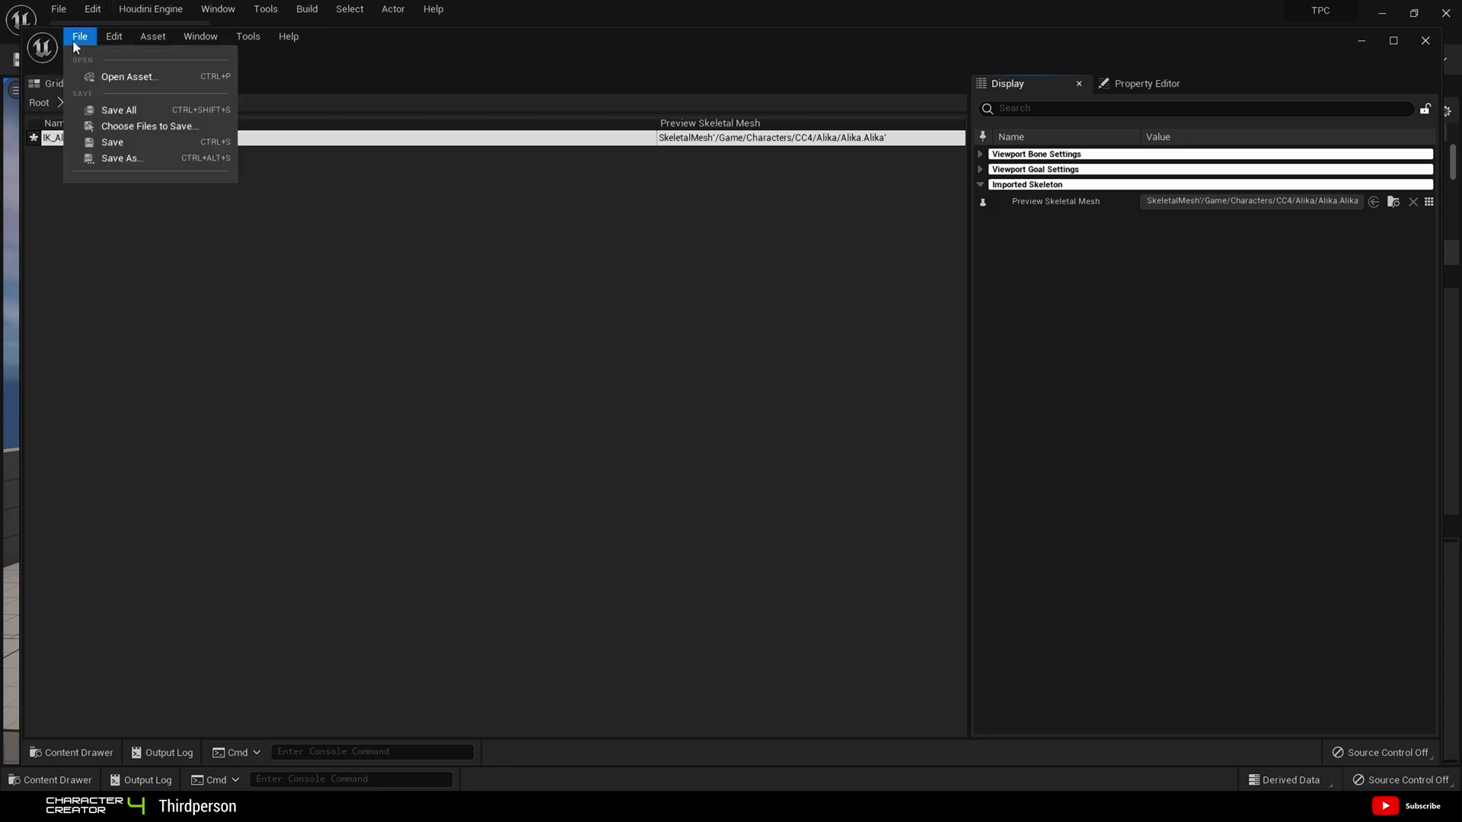
pyautogui.click(102, 113)
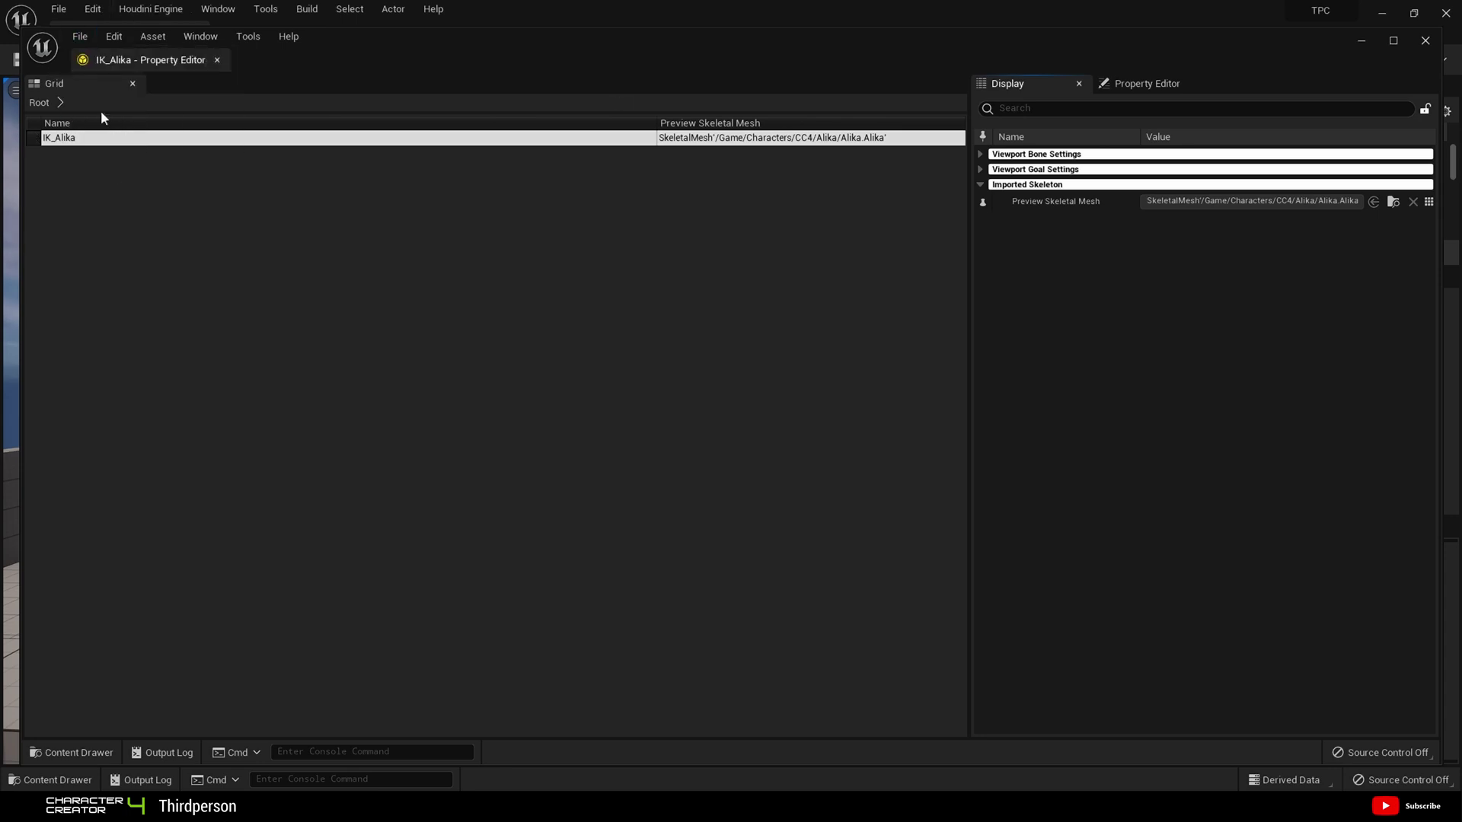
# Close the property editor and open IK_Alika with its Preview Scene Settings shown
pyautogui.click(1426, 43)
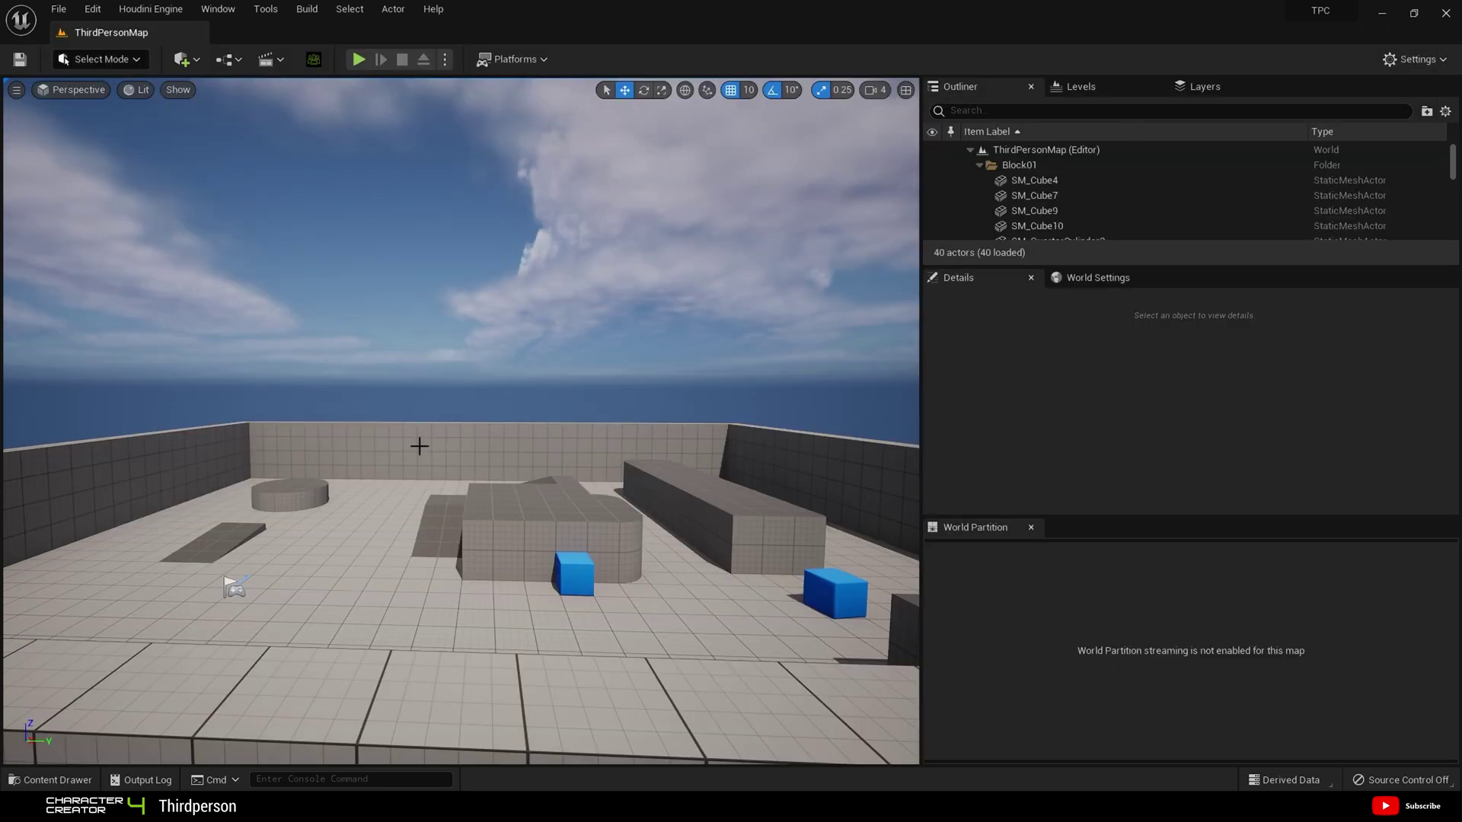
pyautogui.click(50, 780)
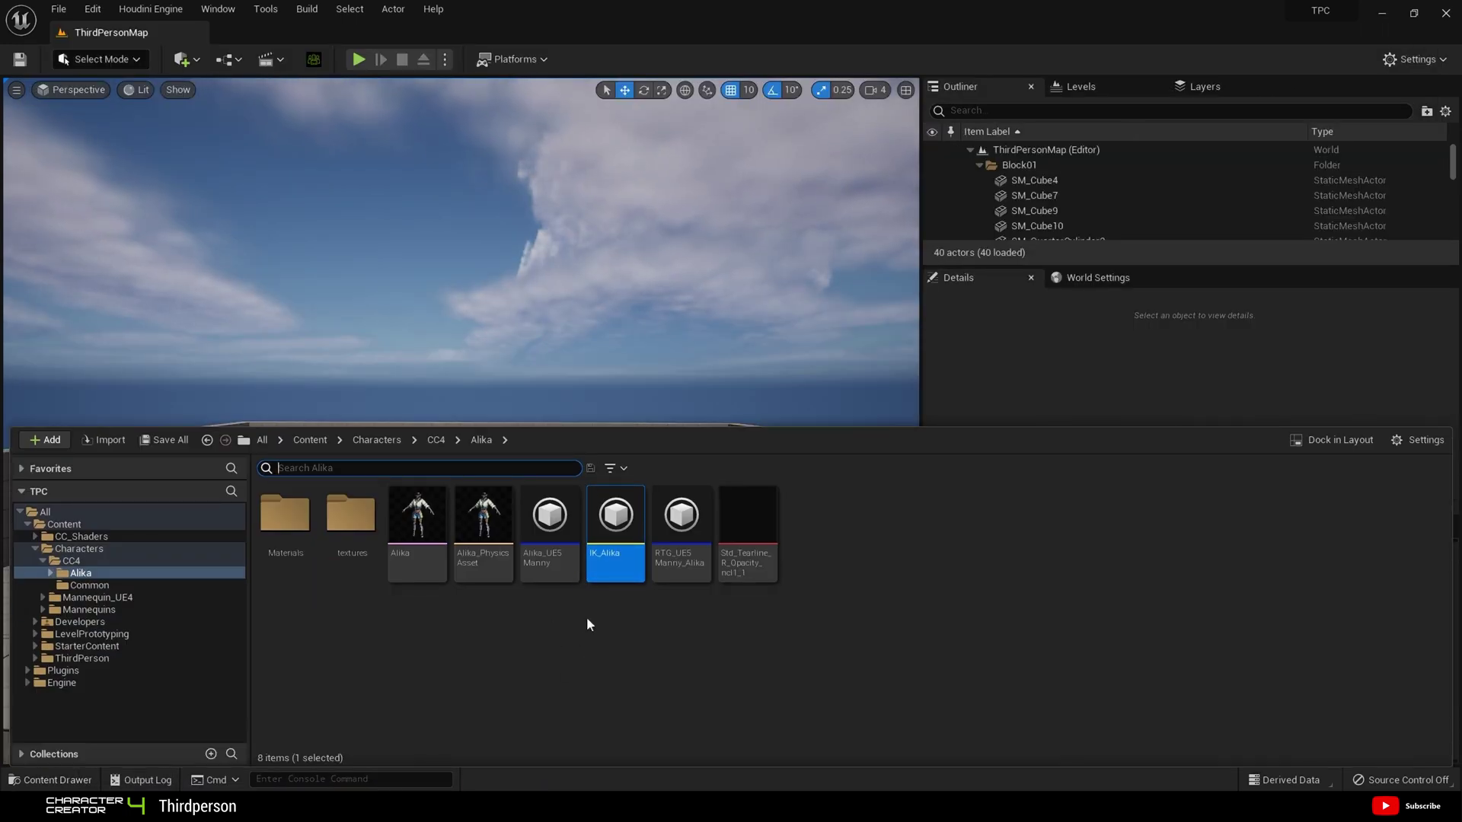
pyautogui.doubleClick(629, 537)
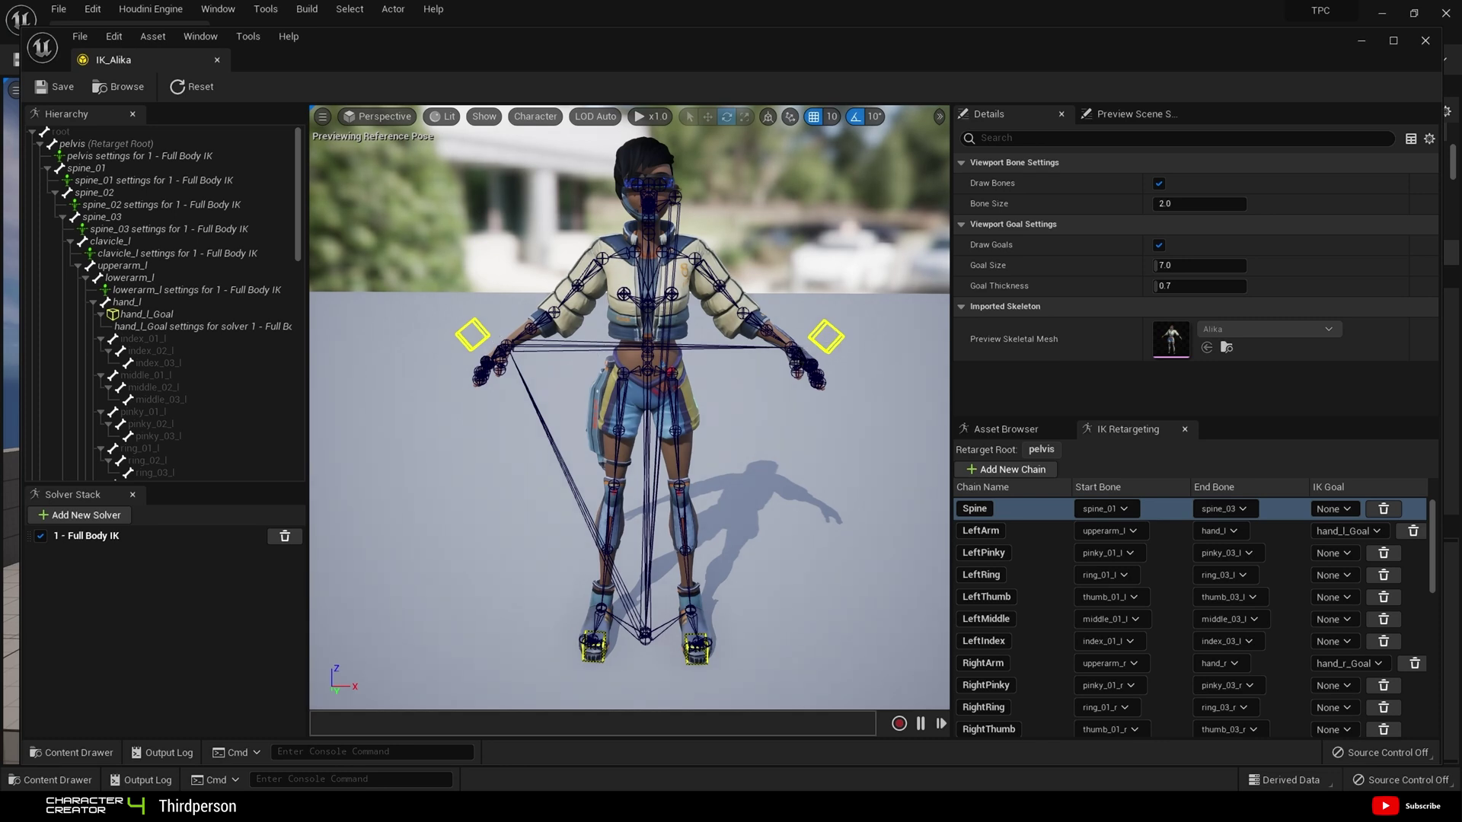
pyautogui.click(1123, 117)
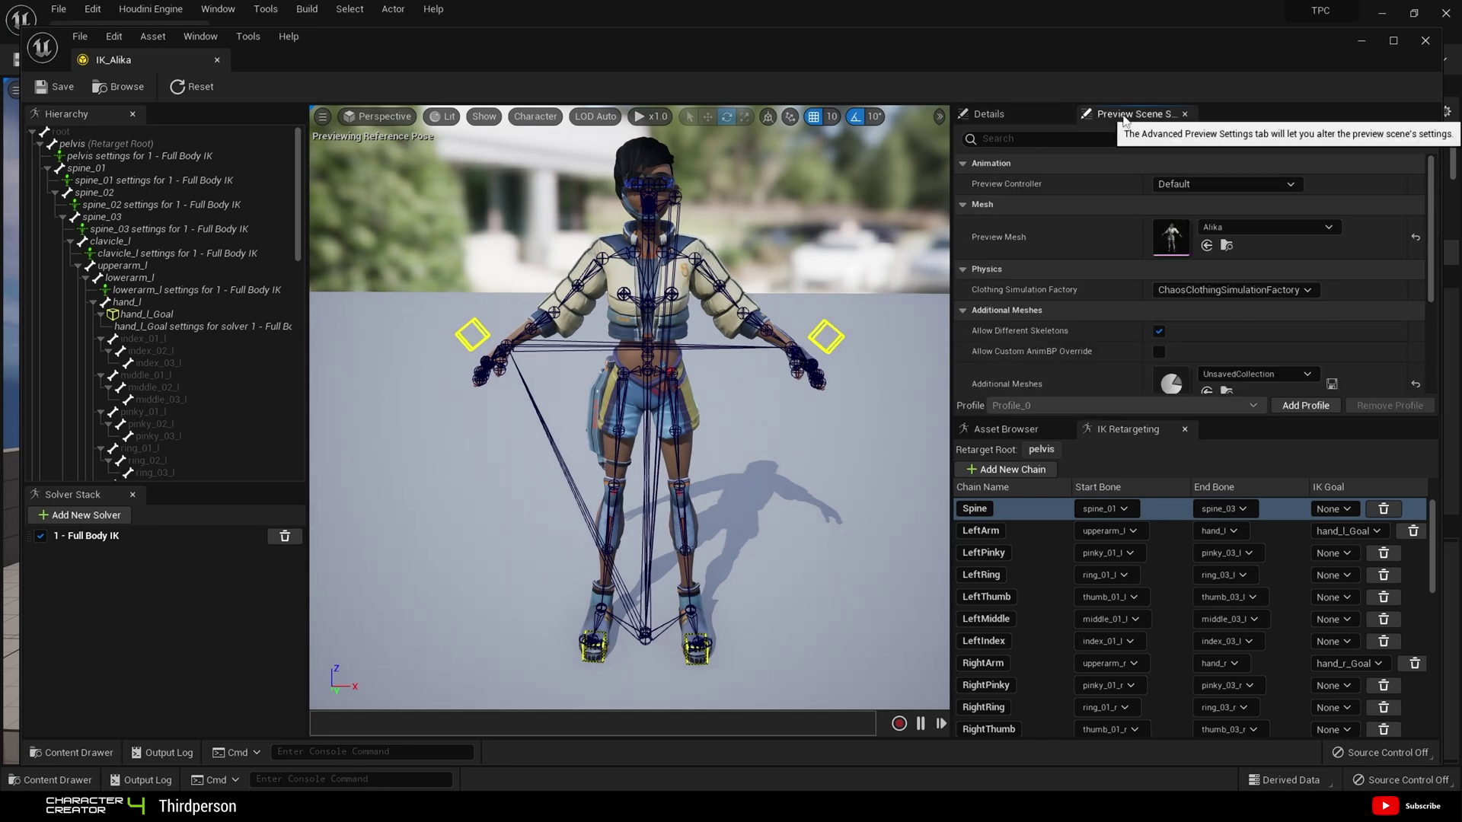
pyautogui.click(202, 37)
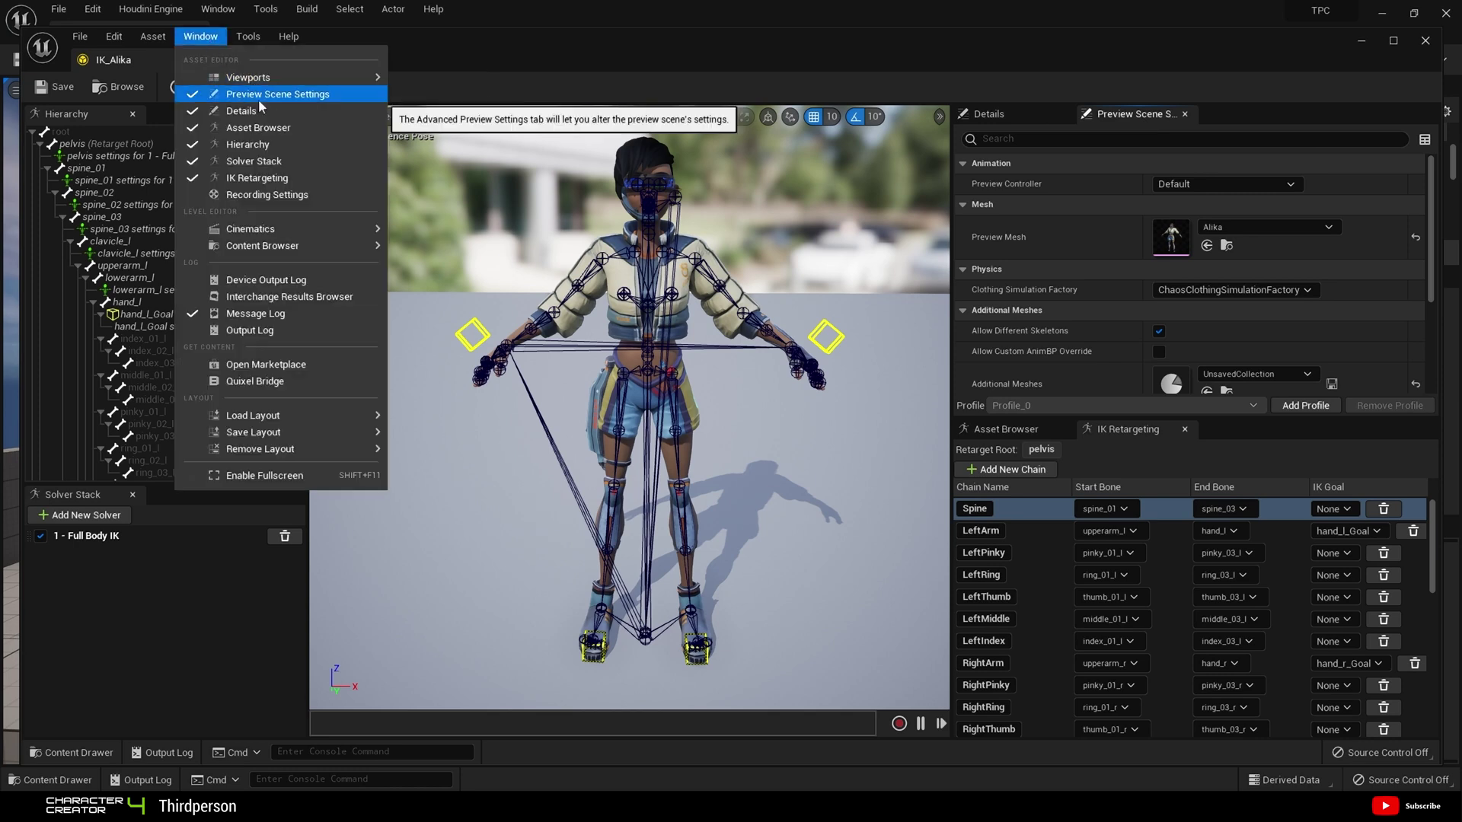
pyautogui.click(1154, 116)
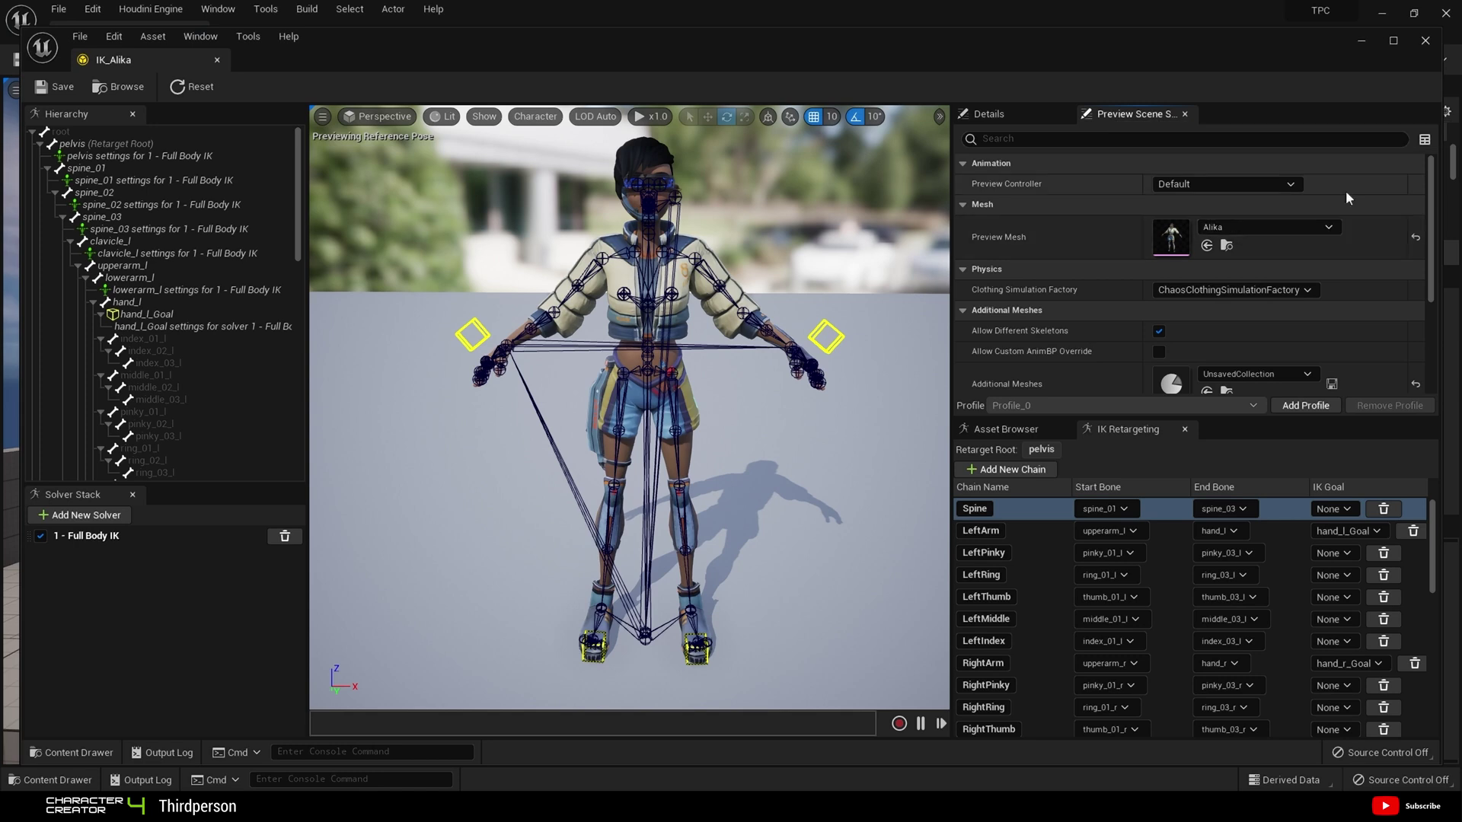
# Clear IK_Alika's preview mesh to None, apply it, and save all
pyautogui.click(1294, 227)
pyautogui.click(1241, 310)
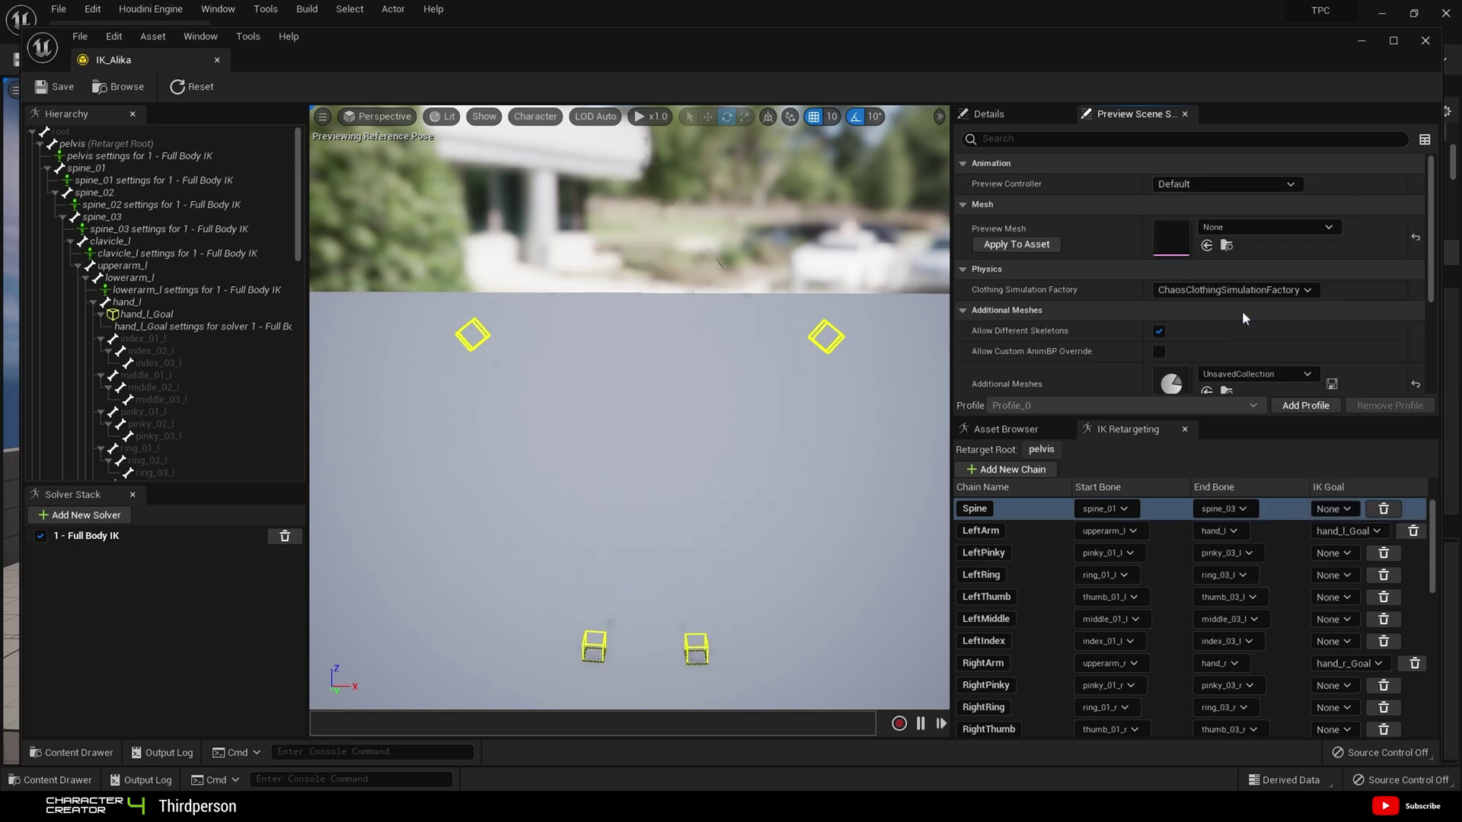
pyautogui.click(1009, 242)
pyautogui.click(80, 36)
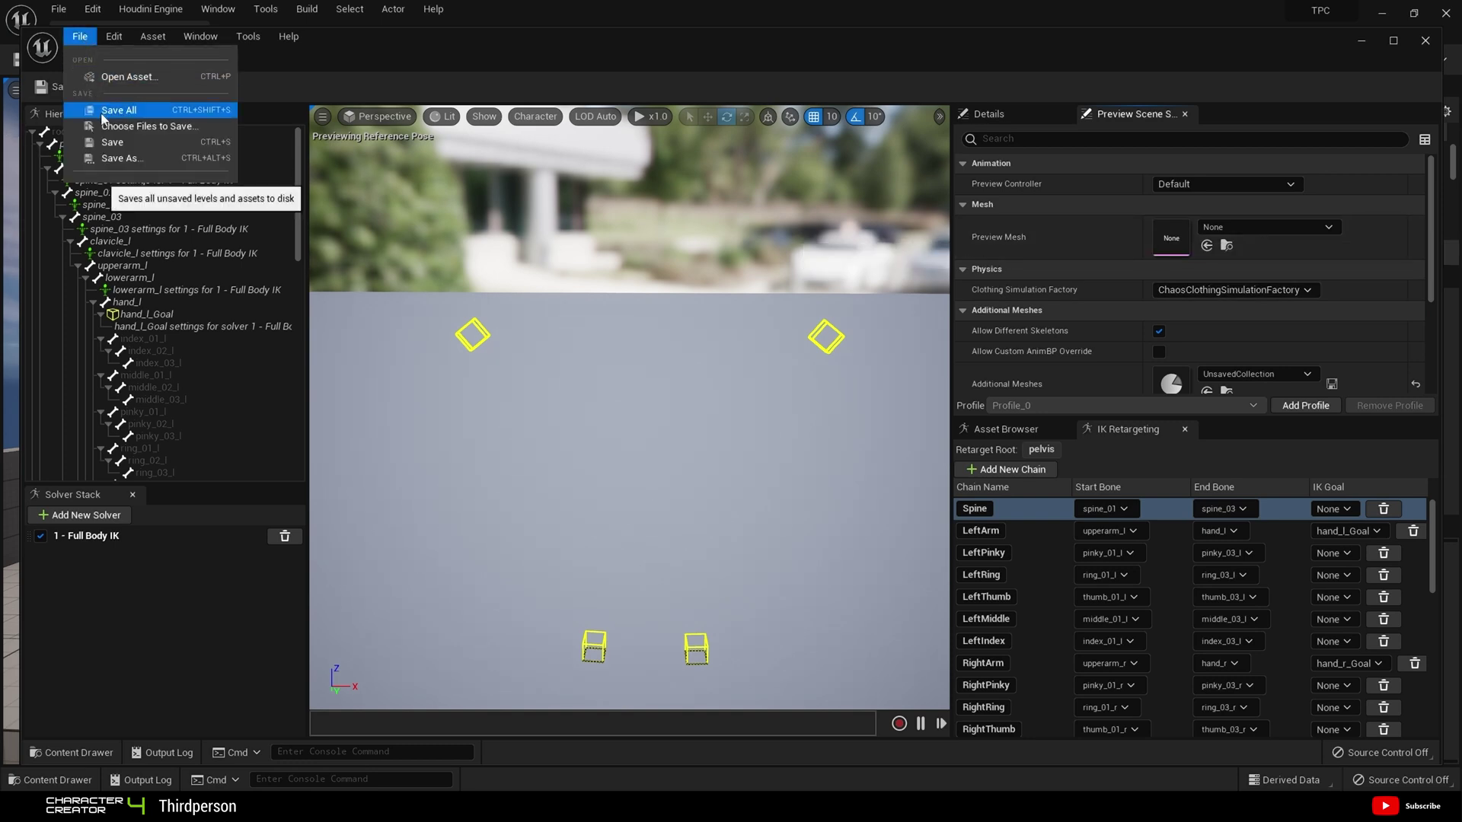
pyautogui.click(106, 110)
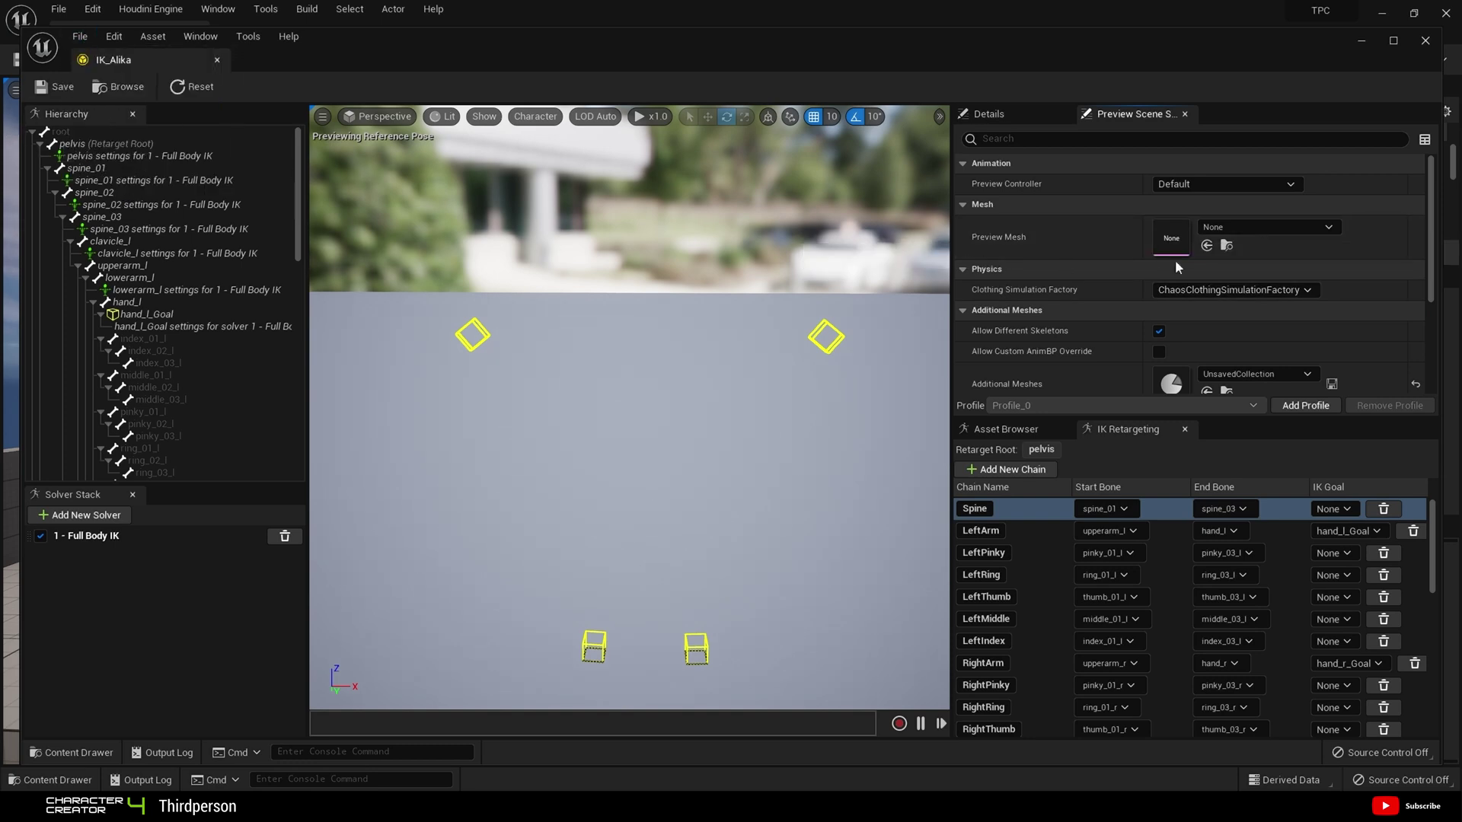
# Reassign Alika as preview mesh, reset the rig to initial pose, and save IK_Alika
pyautogui.click(1253, 226)
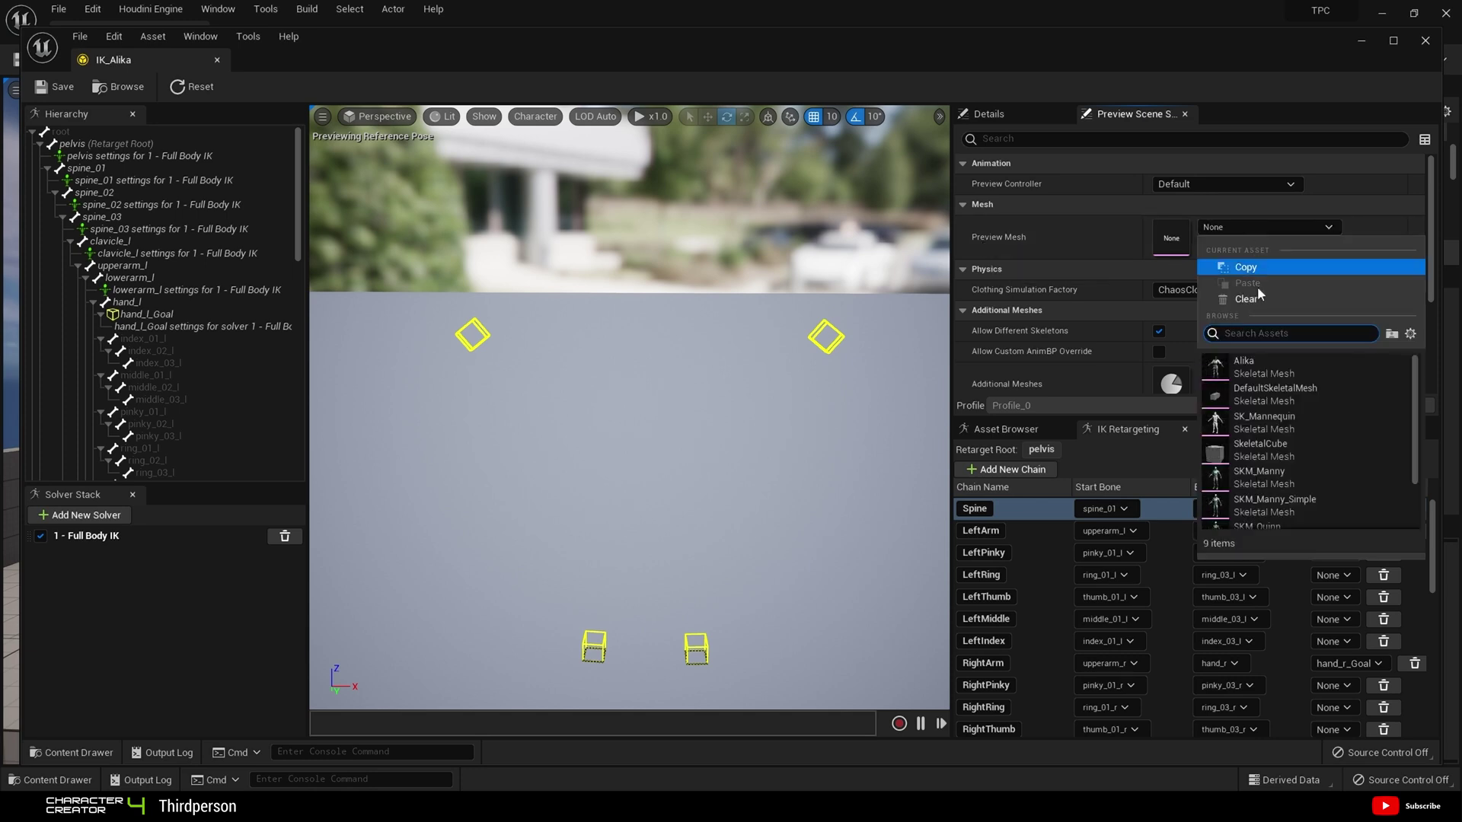
pyautogui.click(1269, 362)
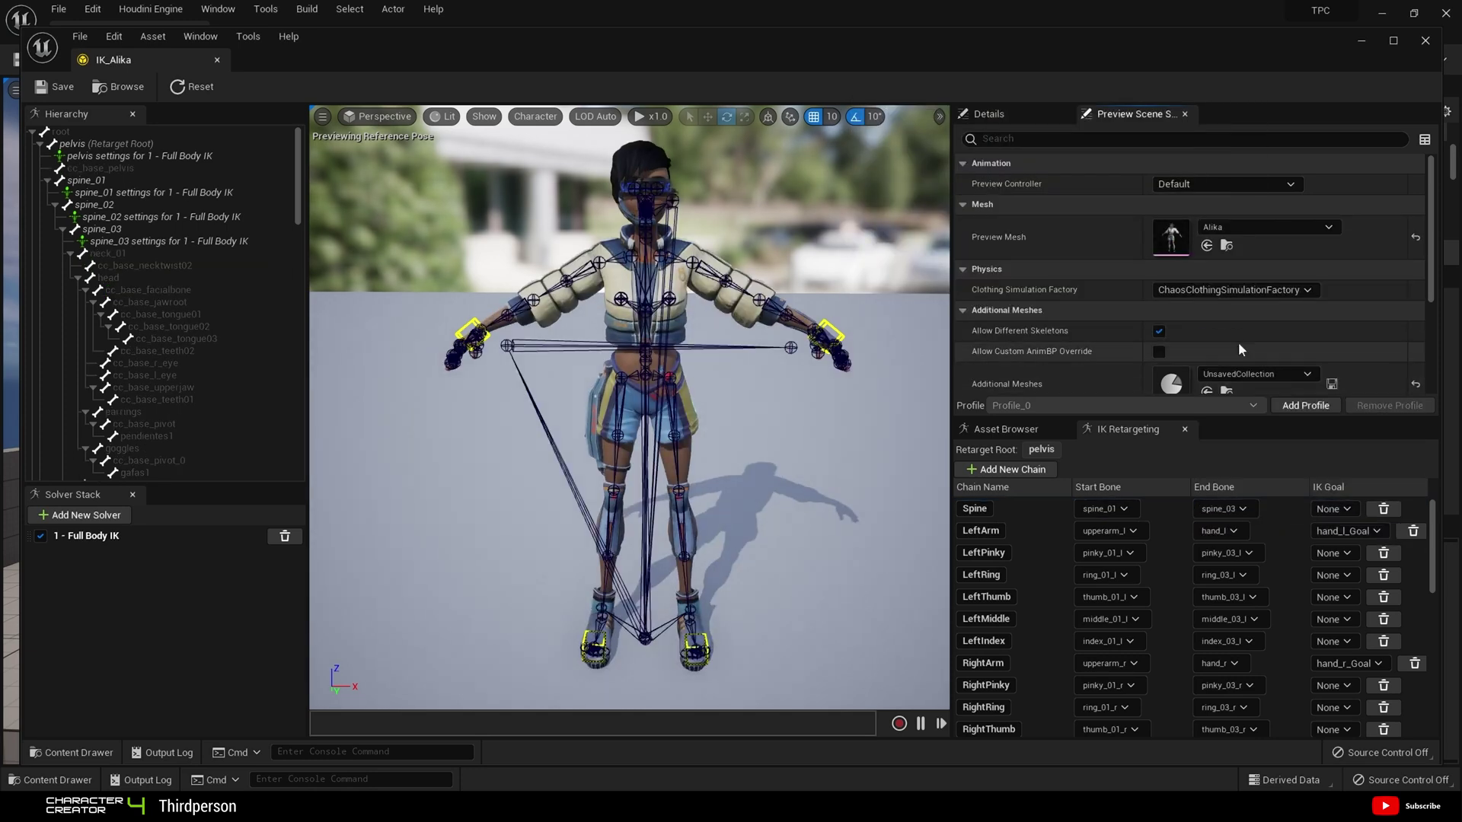
pyautogui.click(195, 87)
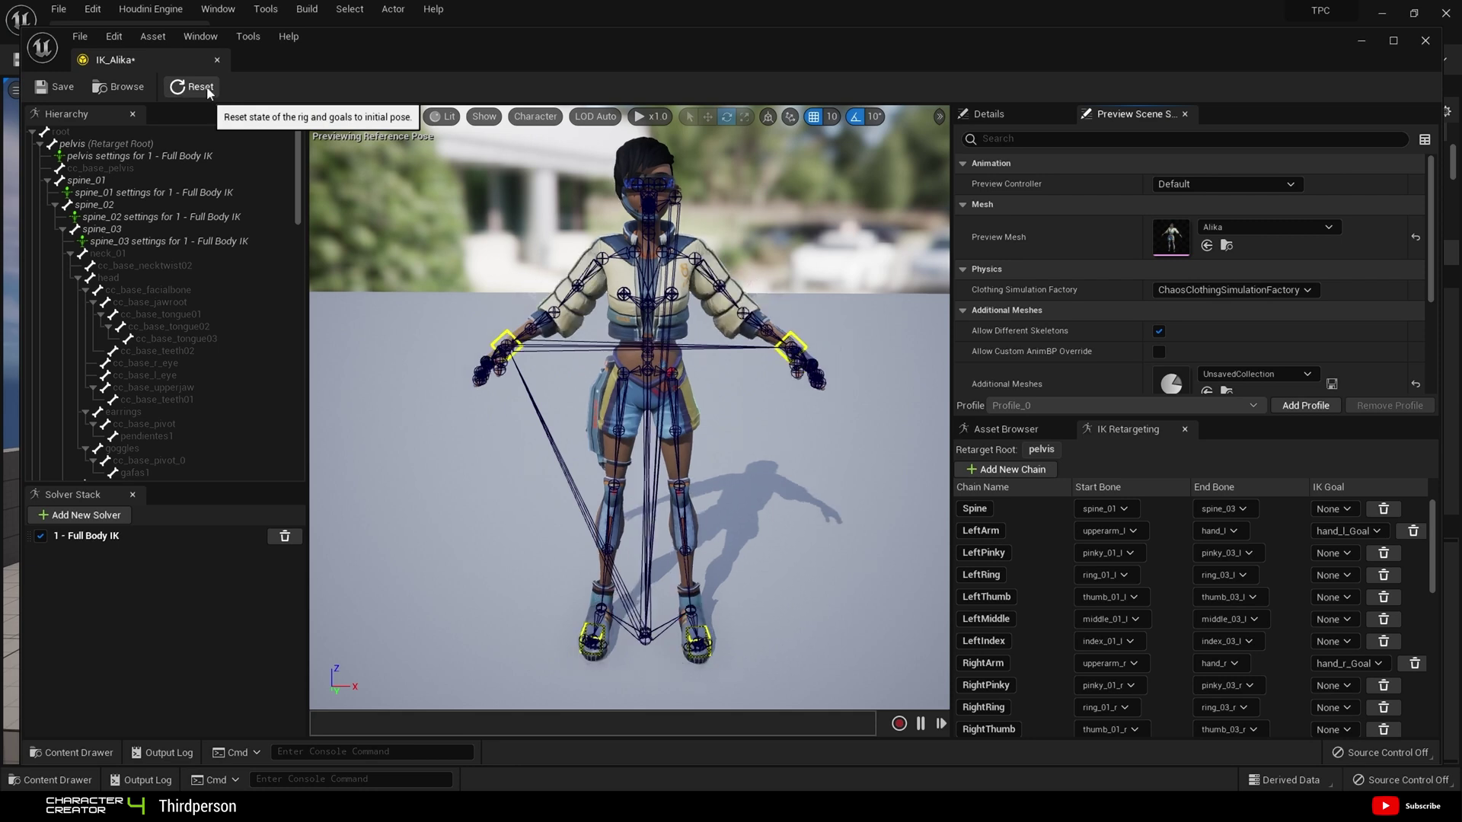
pyautogui.click(64, 92)
pyautogui.click(78, 36)
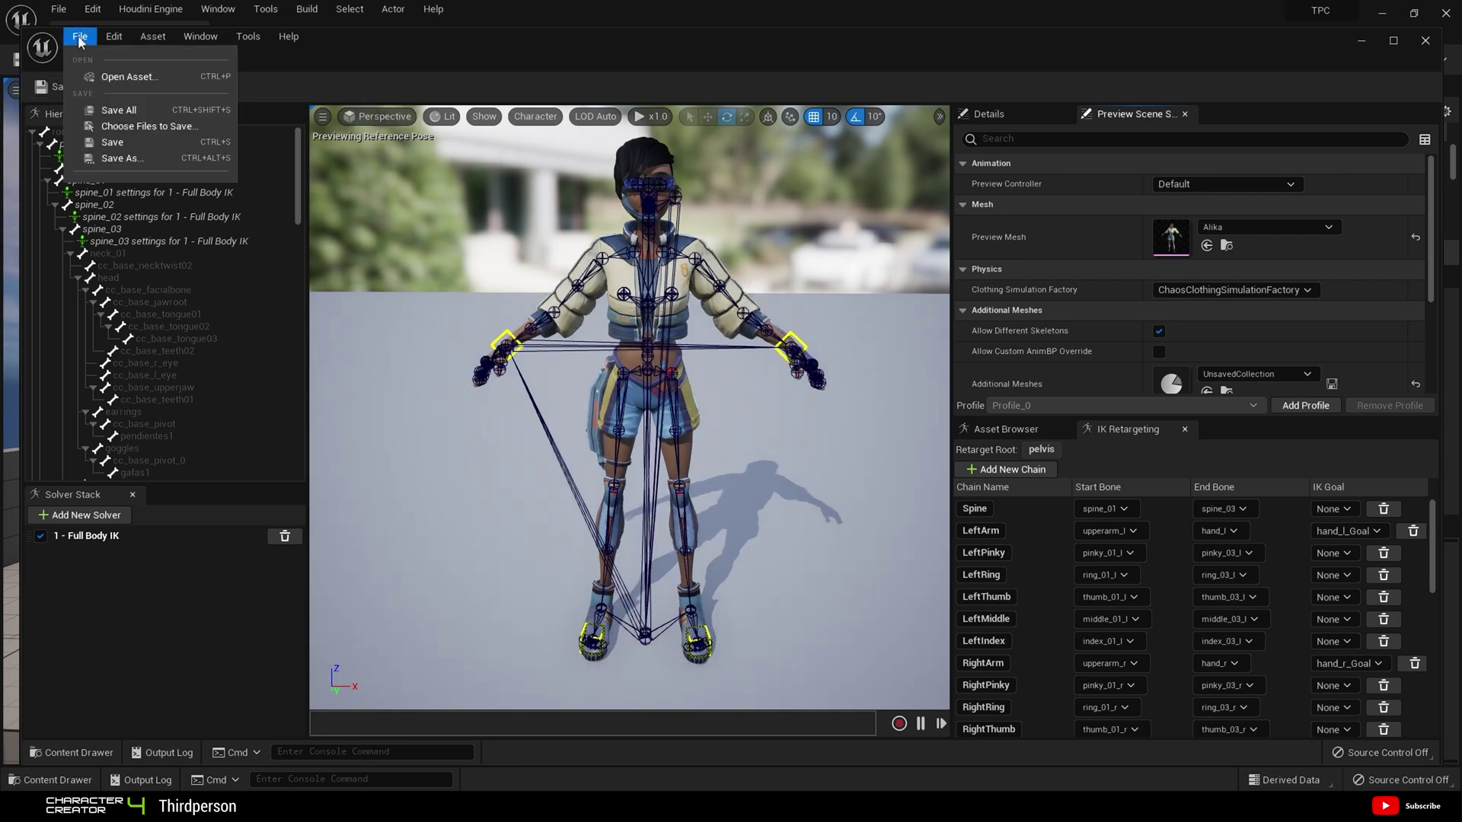
pyautogui.click(116, 112)
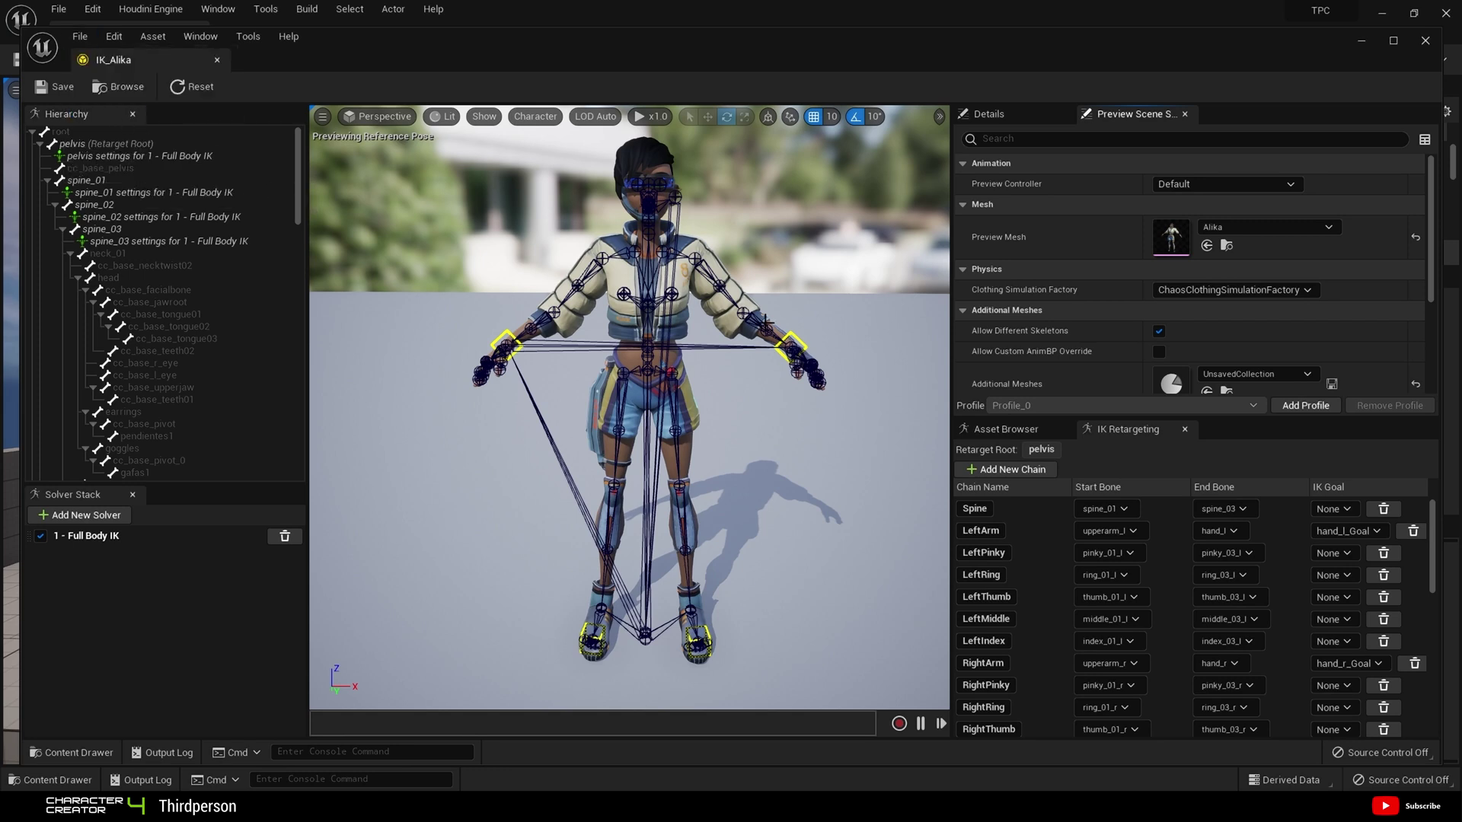
# Switch off the 1 - Full Body IK solver in IK_Alika's Solver Stack
pyautogui.moveTo(632, 396); pyautogui.dragTo(626, 391, button='right')
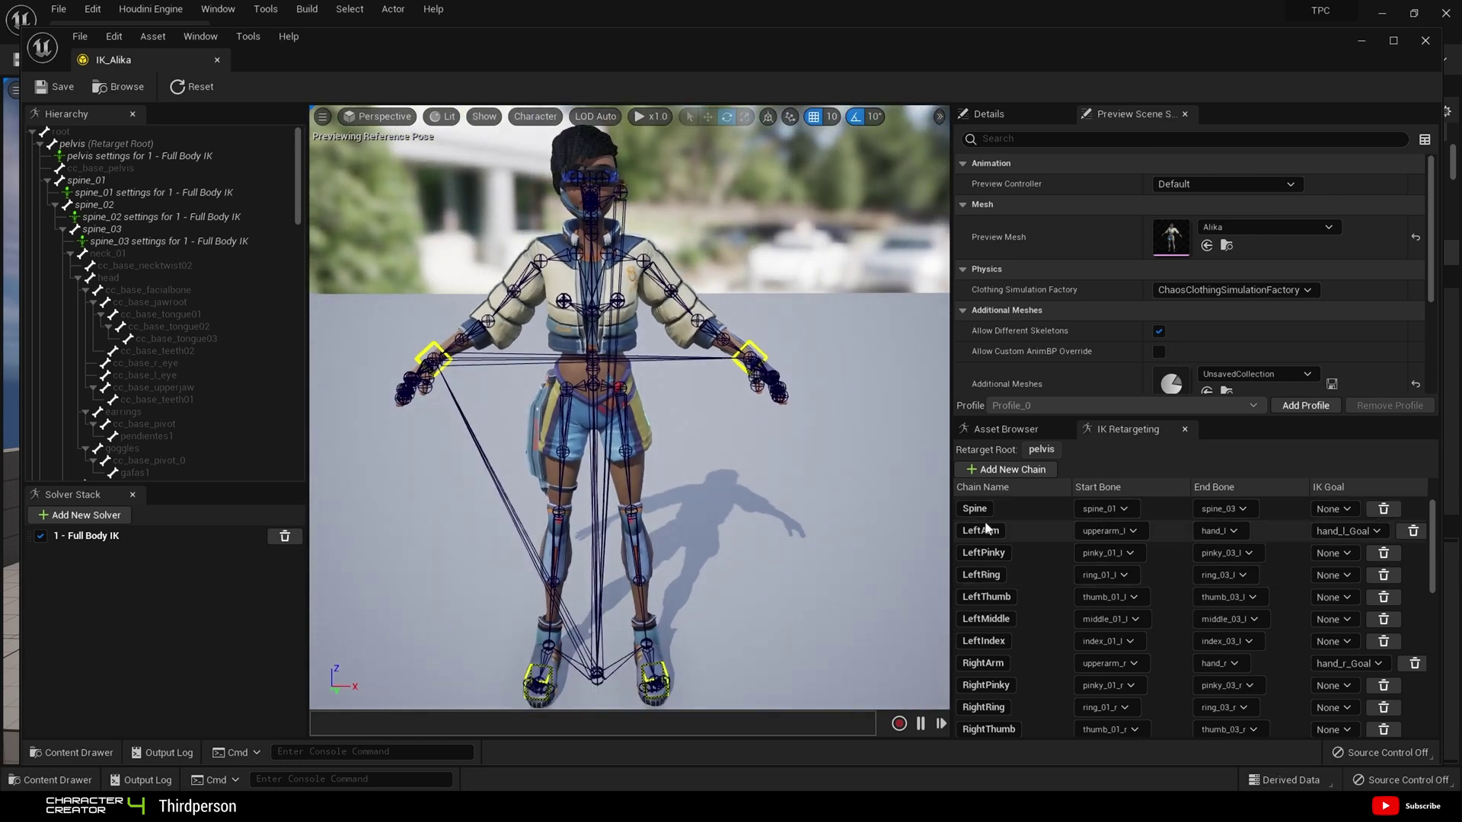
pyautogui.scroll(-5, 1011, 539)
pyautogui.scroll(-6, 1011, 542)
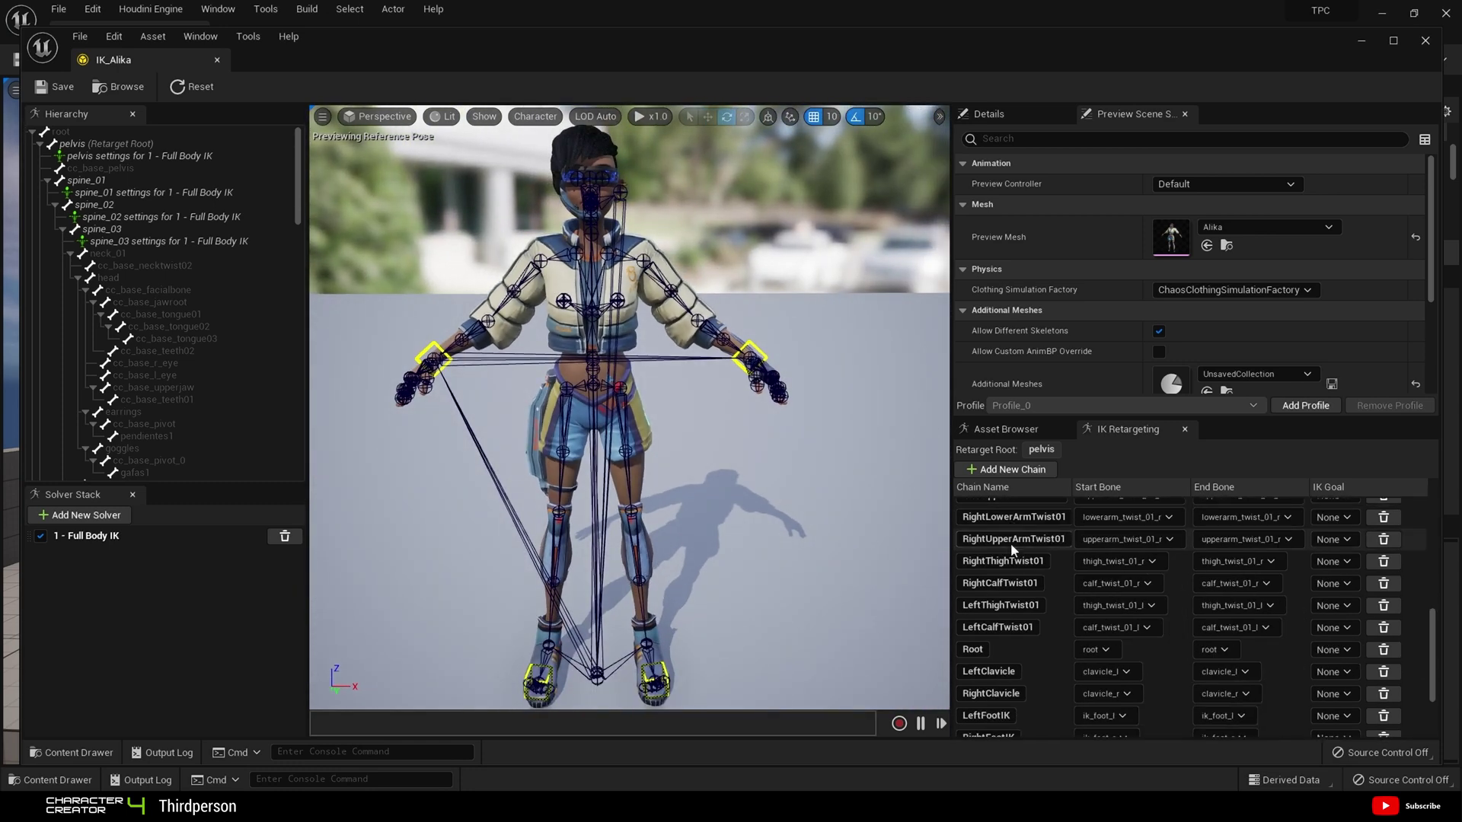
pyautogui.scroll(5, 1011, 542)
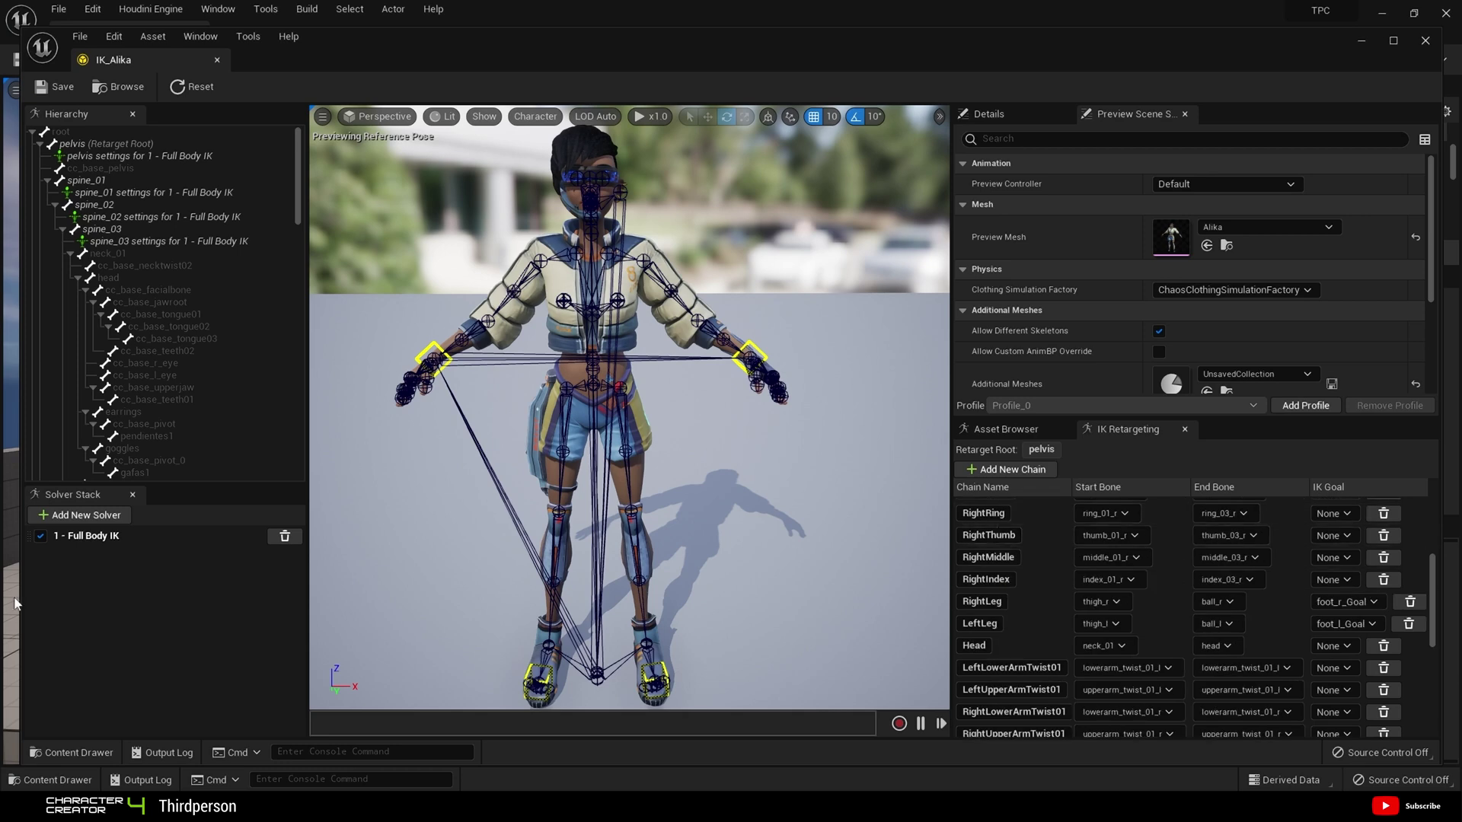
pyautogui.click(41, 538)
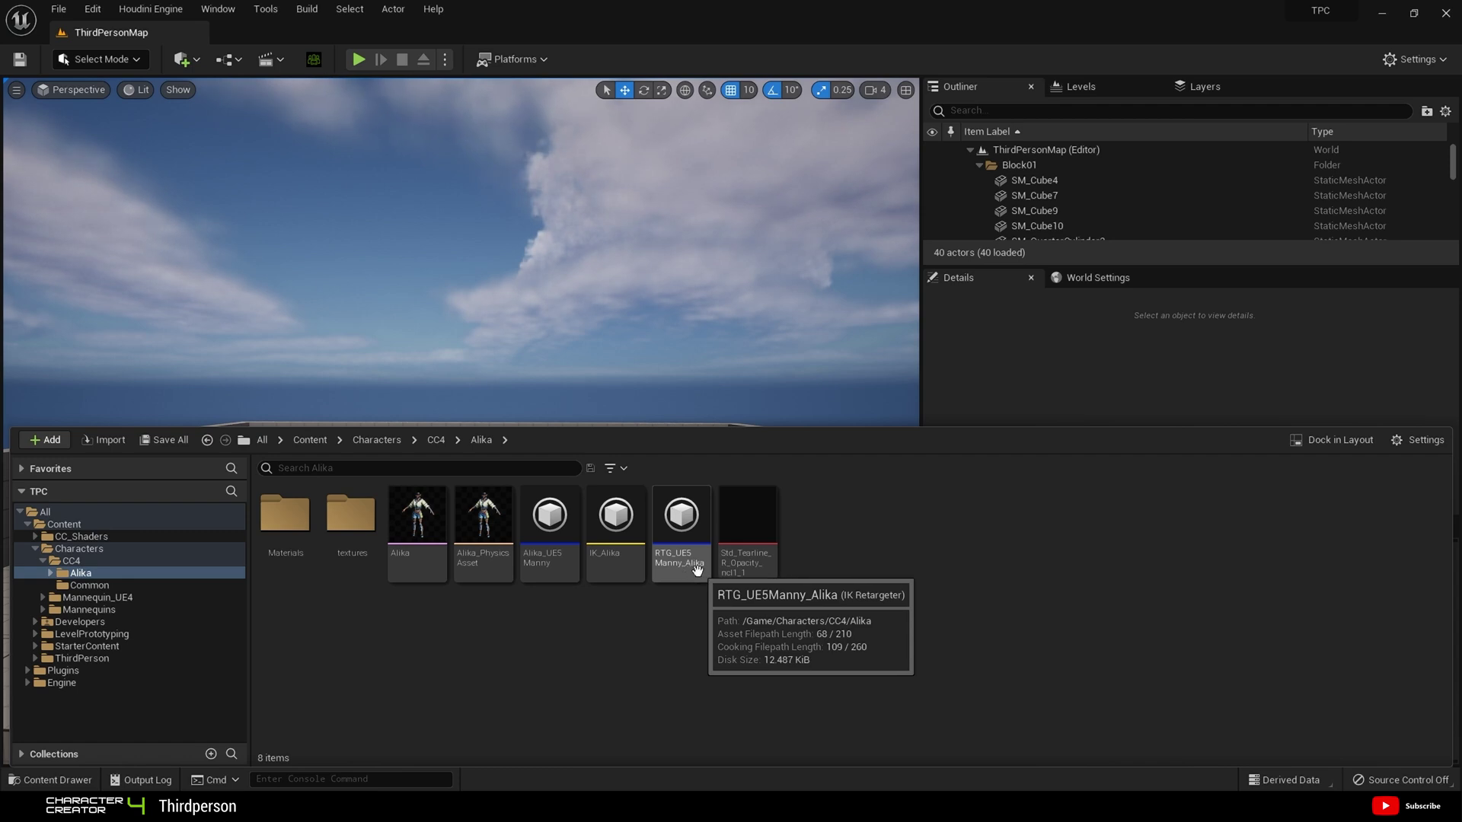
# Set RTG_UE5Manny_Alika's target IK rig to IK_Alika and target preview mesh to Alika, then save
pyautogui.click(696, 569)
pyautogui.doubleClick(696, 569)
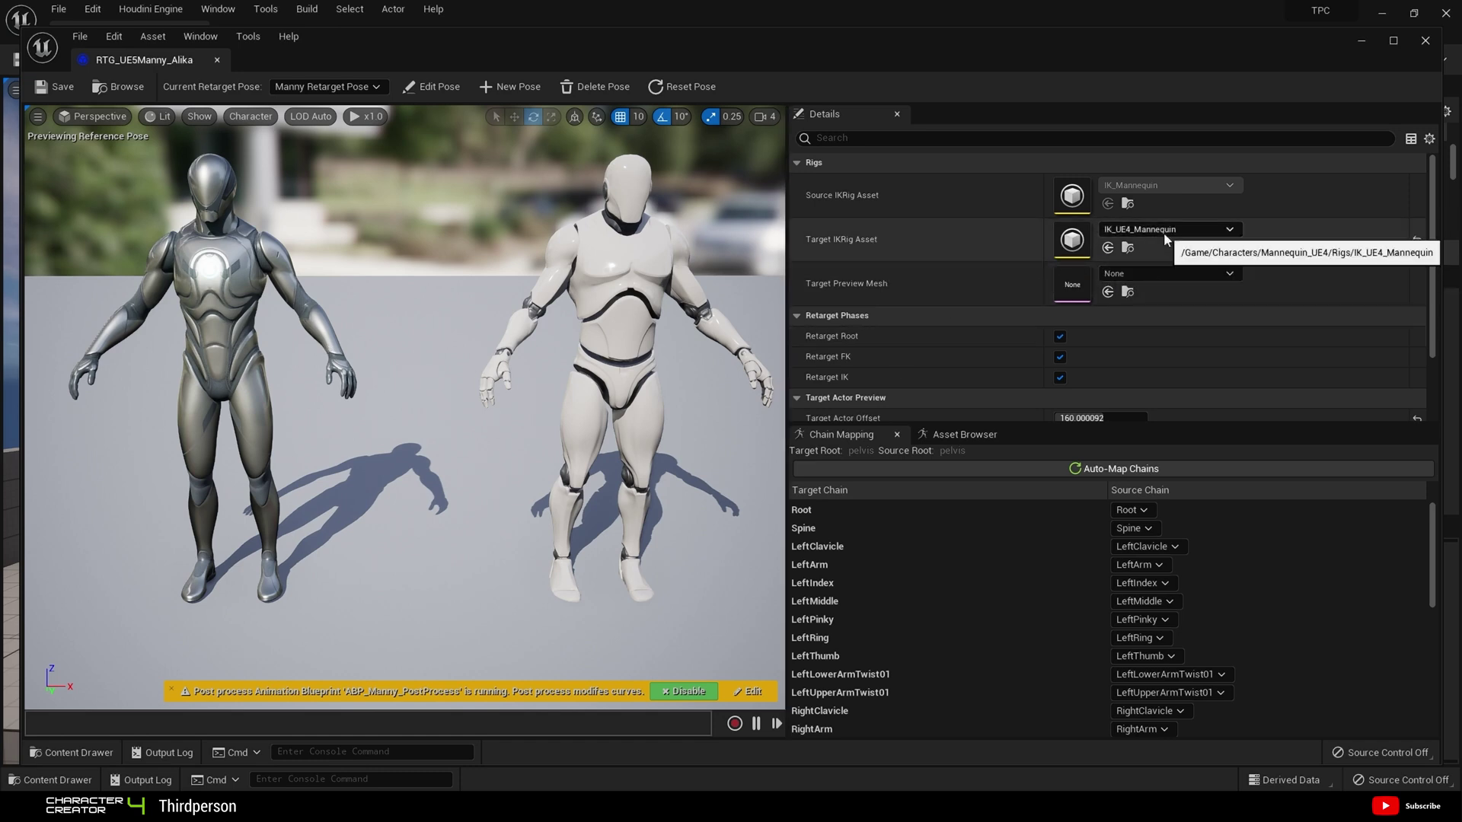
pyautogui.click(1164, 232)
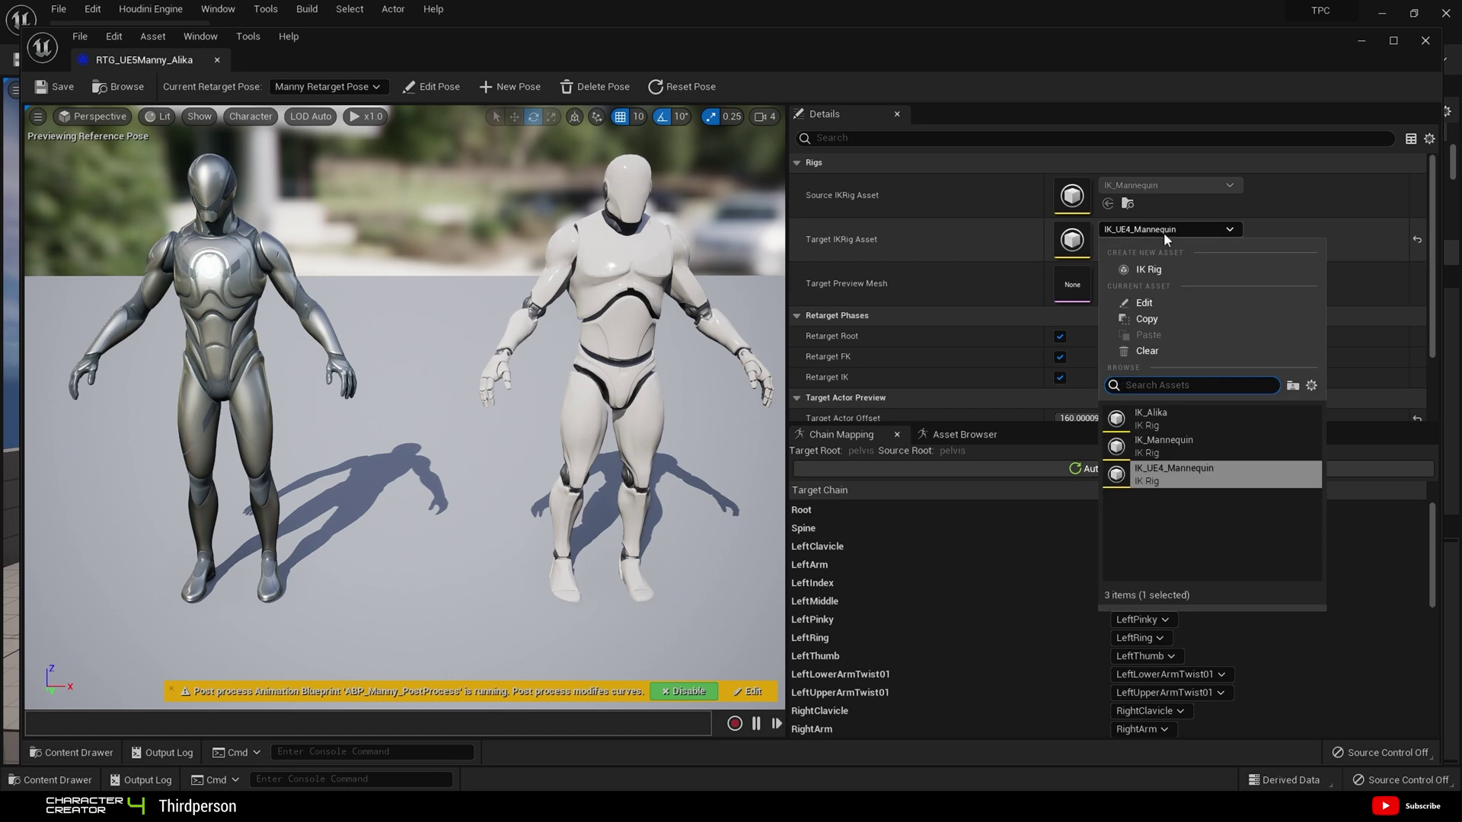
pyautogui.click(1176, 410)
pyautogui.click(1150, 273)
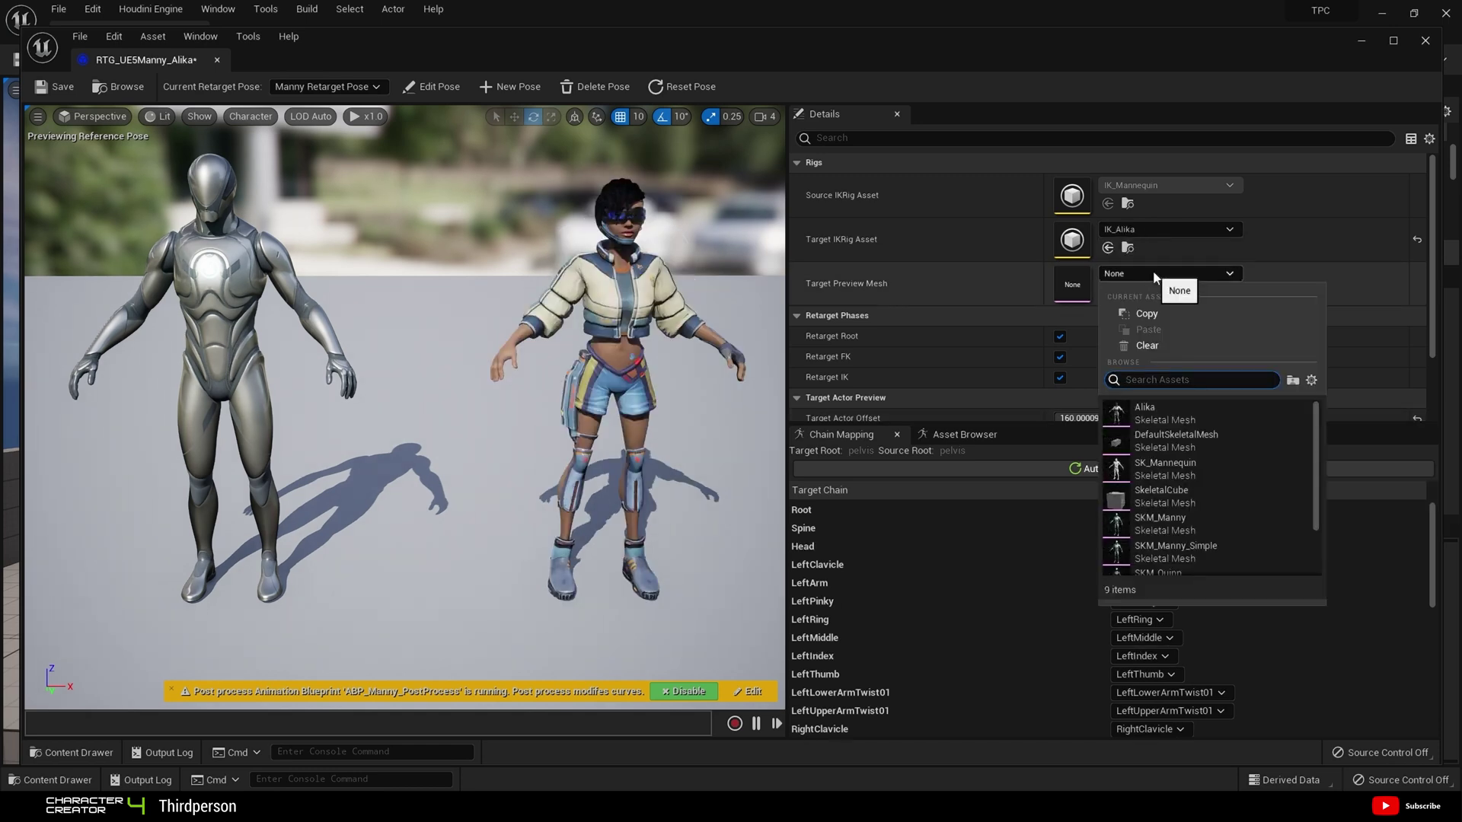
pyautogui.click(1162, 411)
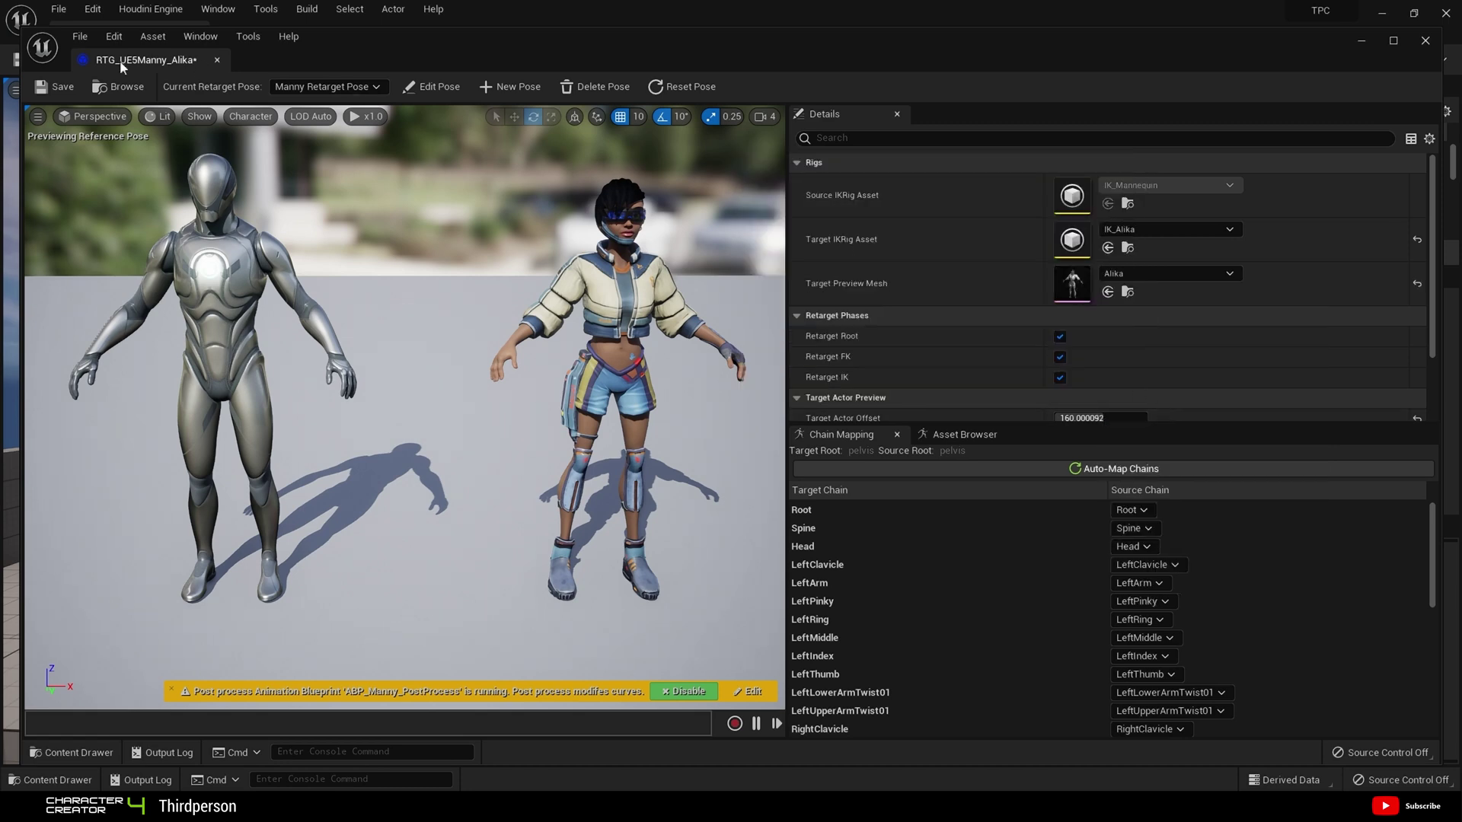
pyautogui.click(60, 88)
pyautogui.click(981, 435)
pyautogui.scroll(-10, 952, 654)
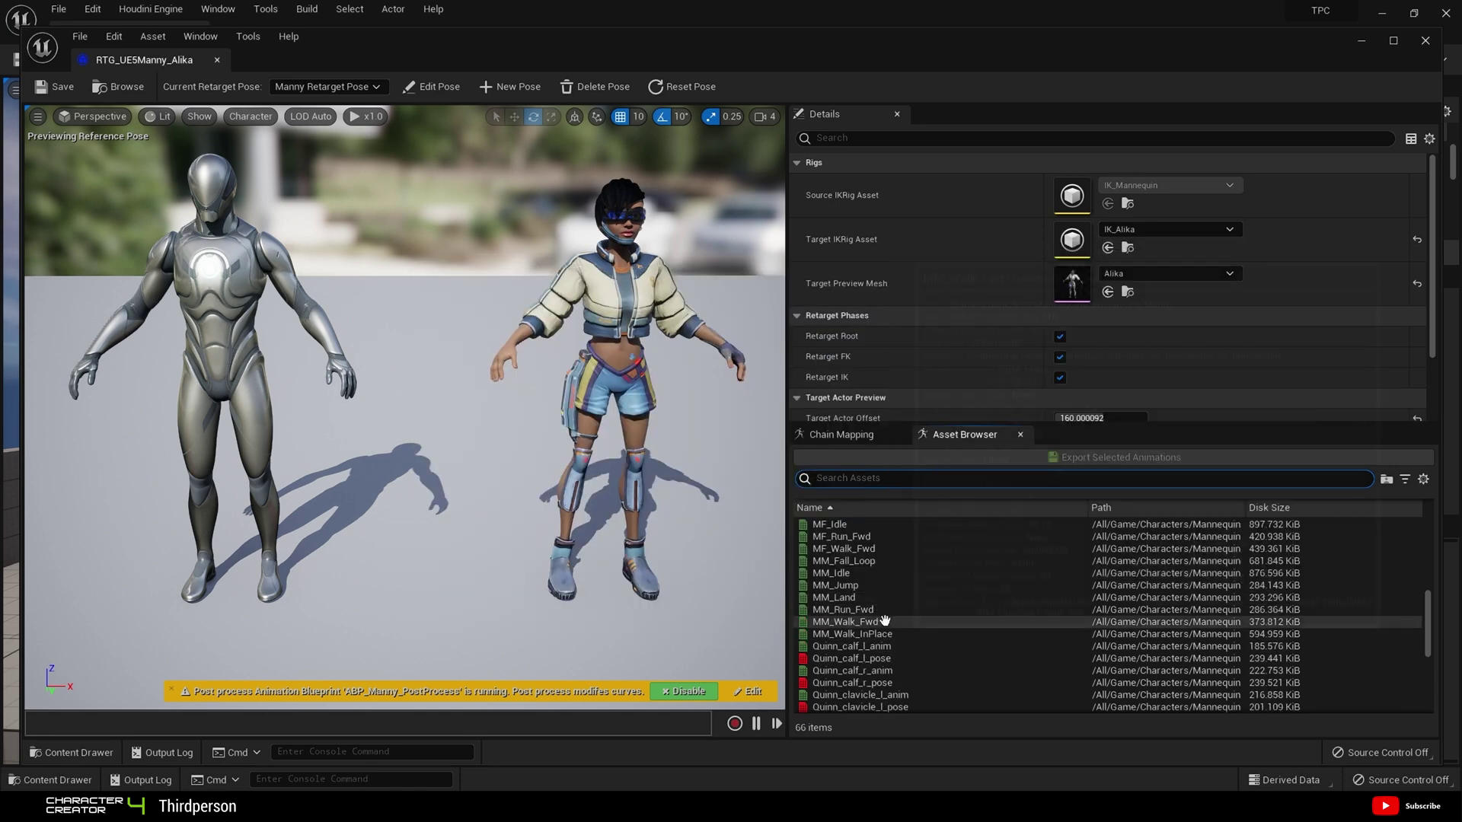
# Play MM_Walk_Fwd in the retargeter and watch the mannequin and Alika walk together
pyautogui.click(883, 622)
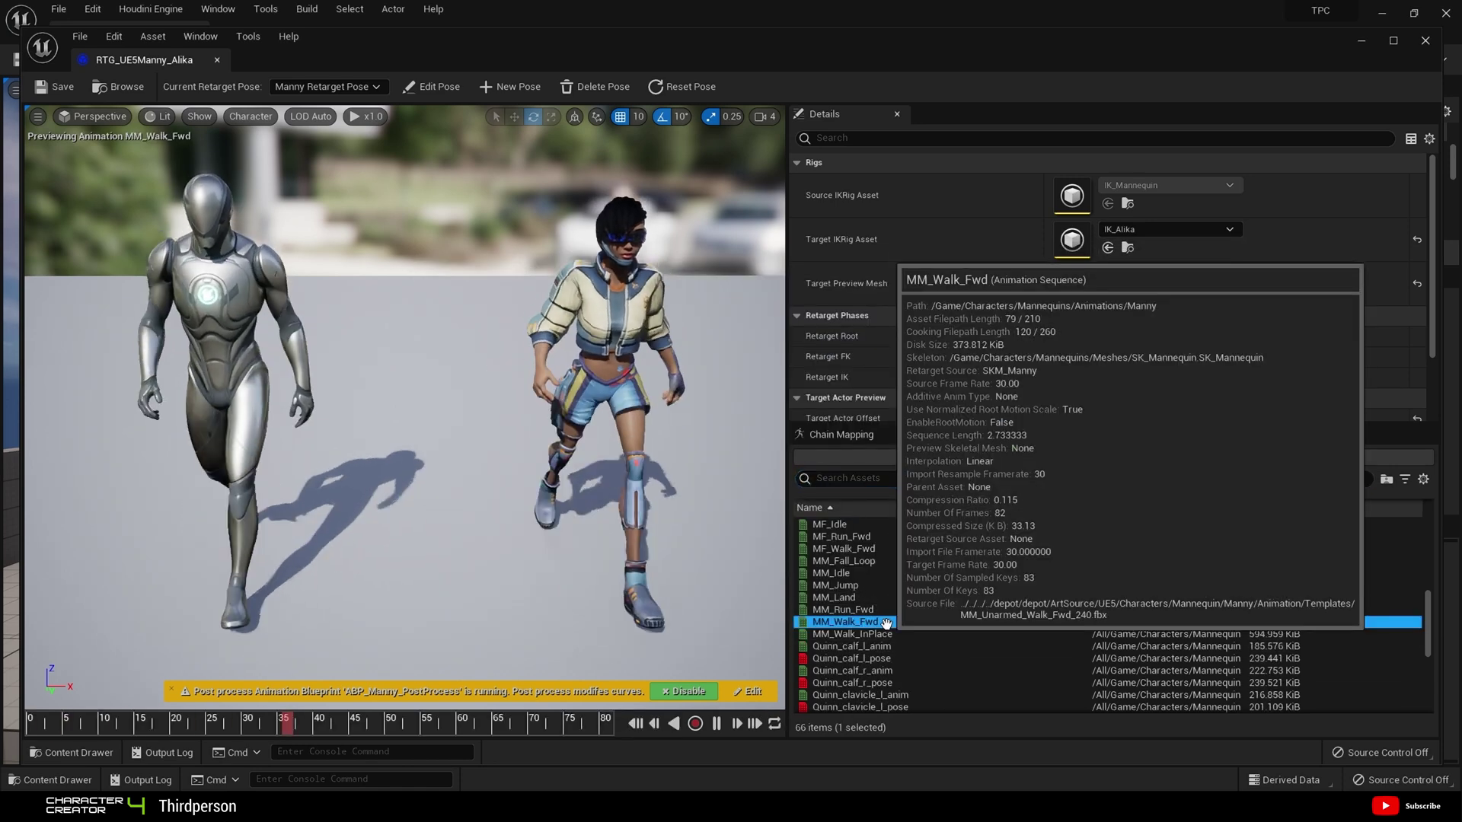
pyautogui.moveTo(716, 522)
pyautogui.mouseDown(button='right')
pyautogui.moveTo(769, 525)
pyautogui.moveTo(723, 524)
pyautogui.mouseUp(button='right')
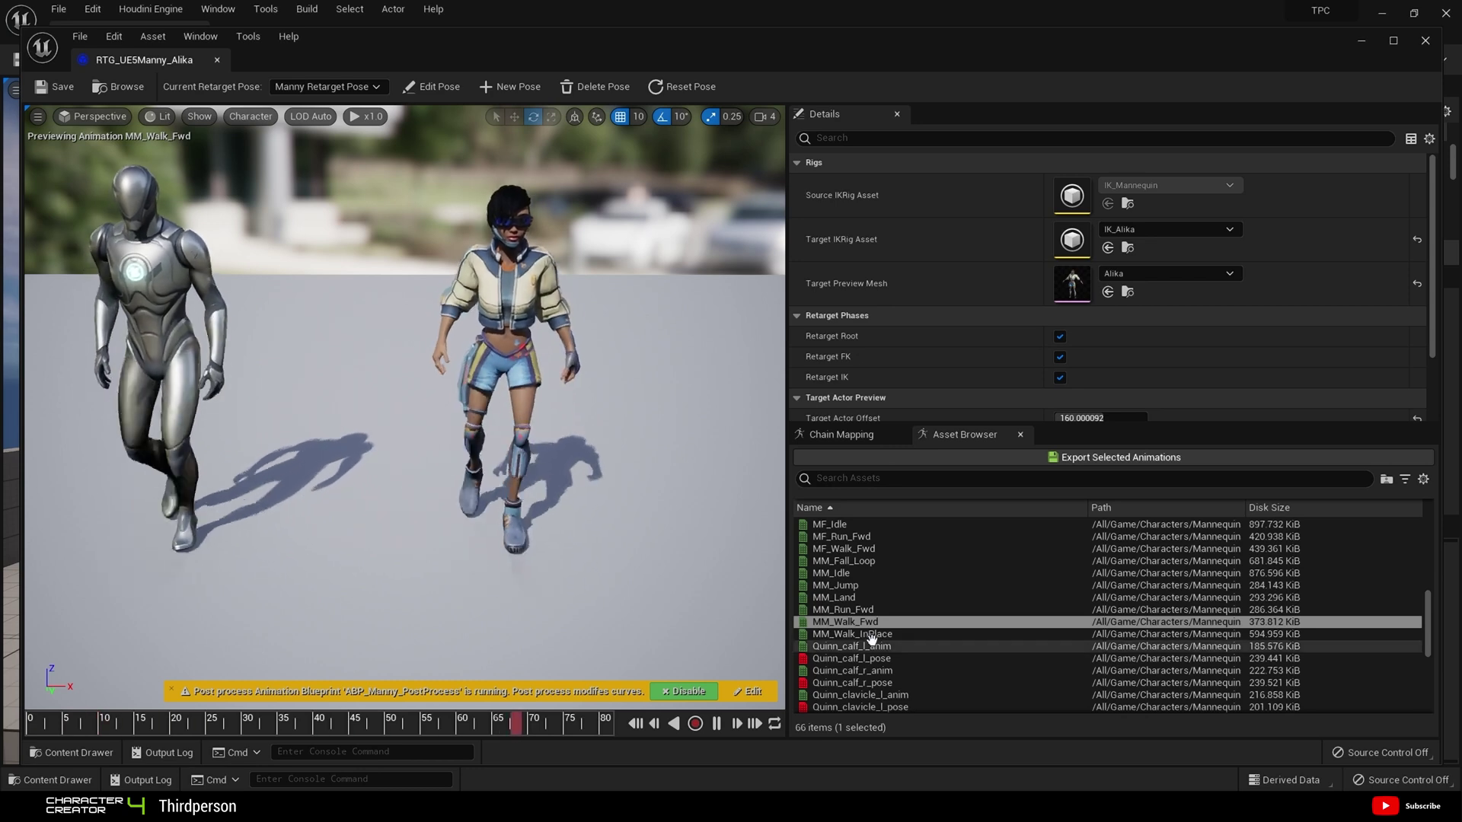
pyautogui.moveTo(874, 641)
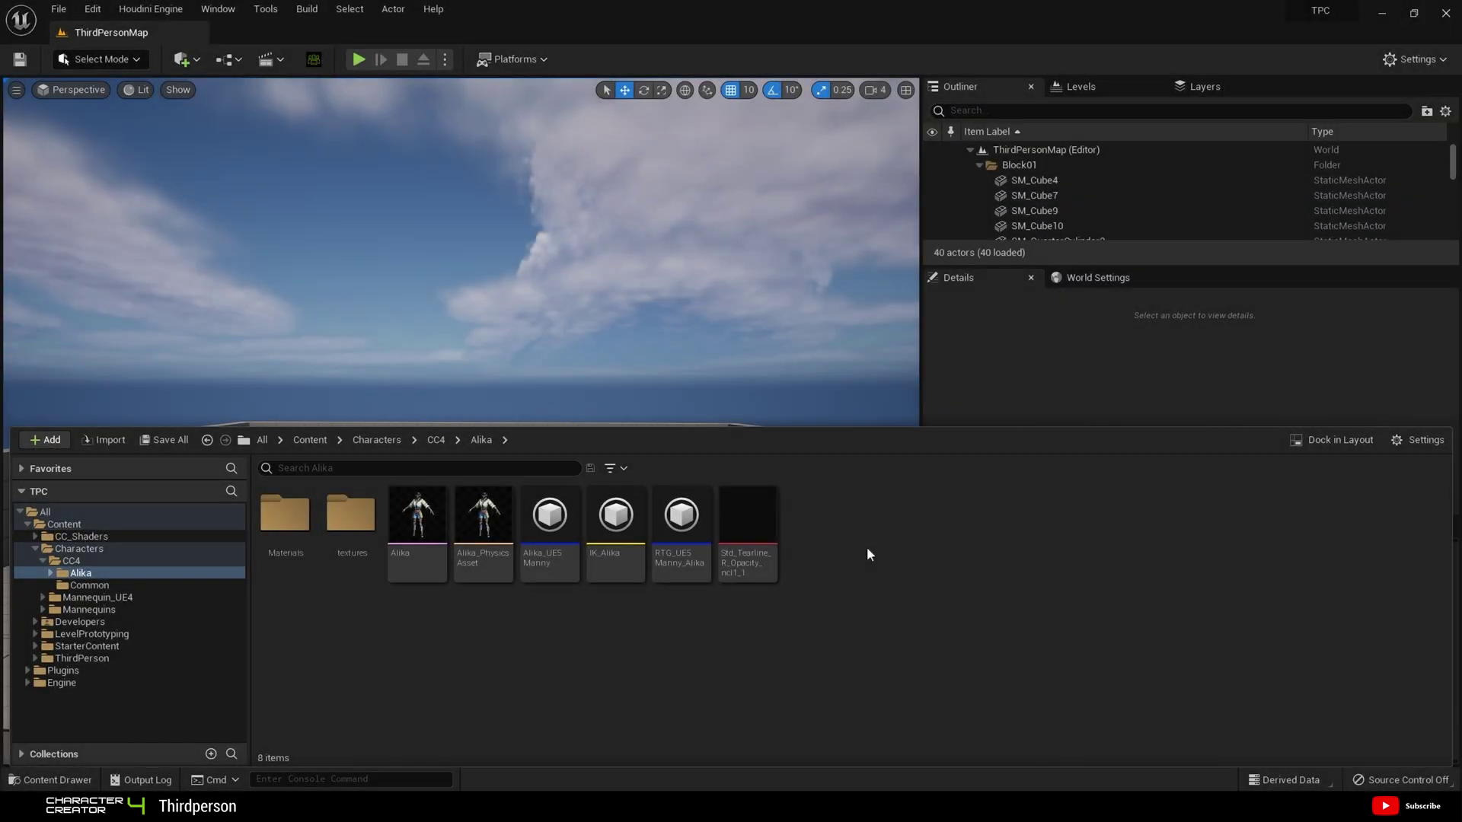
# Create a new Animation Blueprint using CC4_Skeleton in the Alika folder
pyautogui.rightClick(866, 546)
pyautogui.moveTo(993, 281)
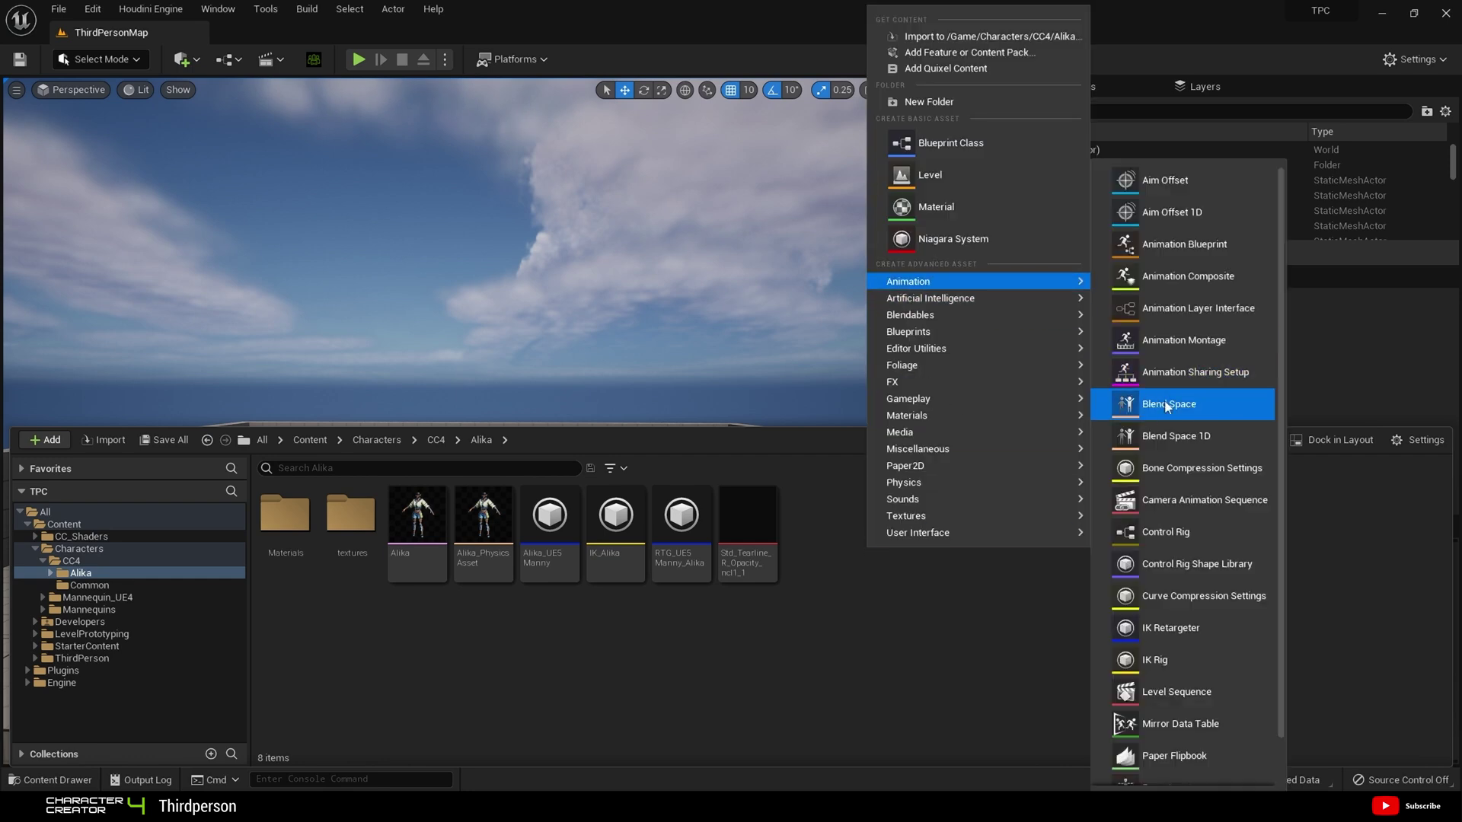
pyautogui.click(1184, 245)
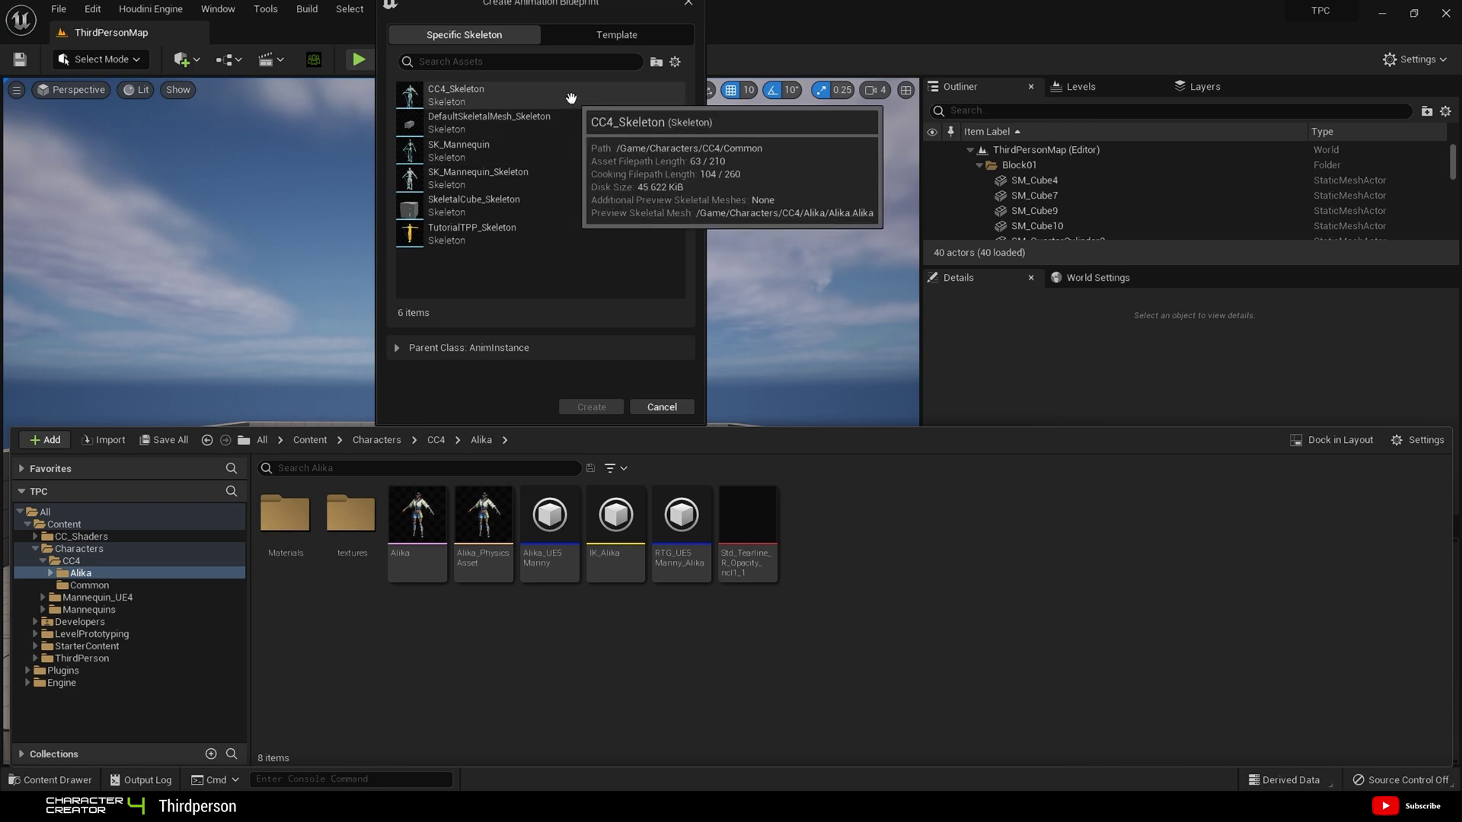
pyautogui.click(469, 100)
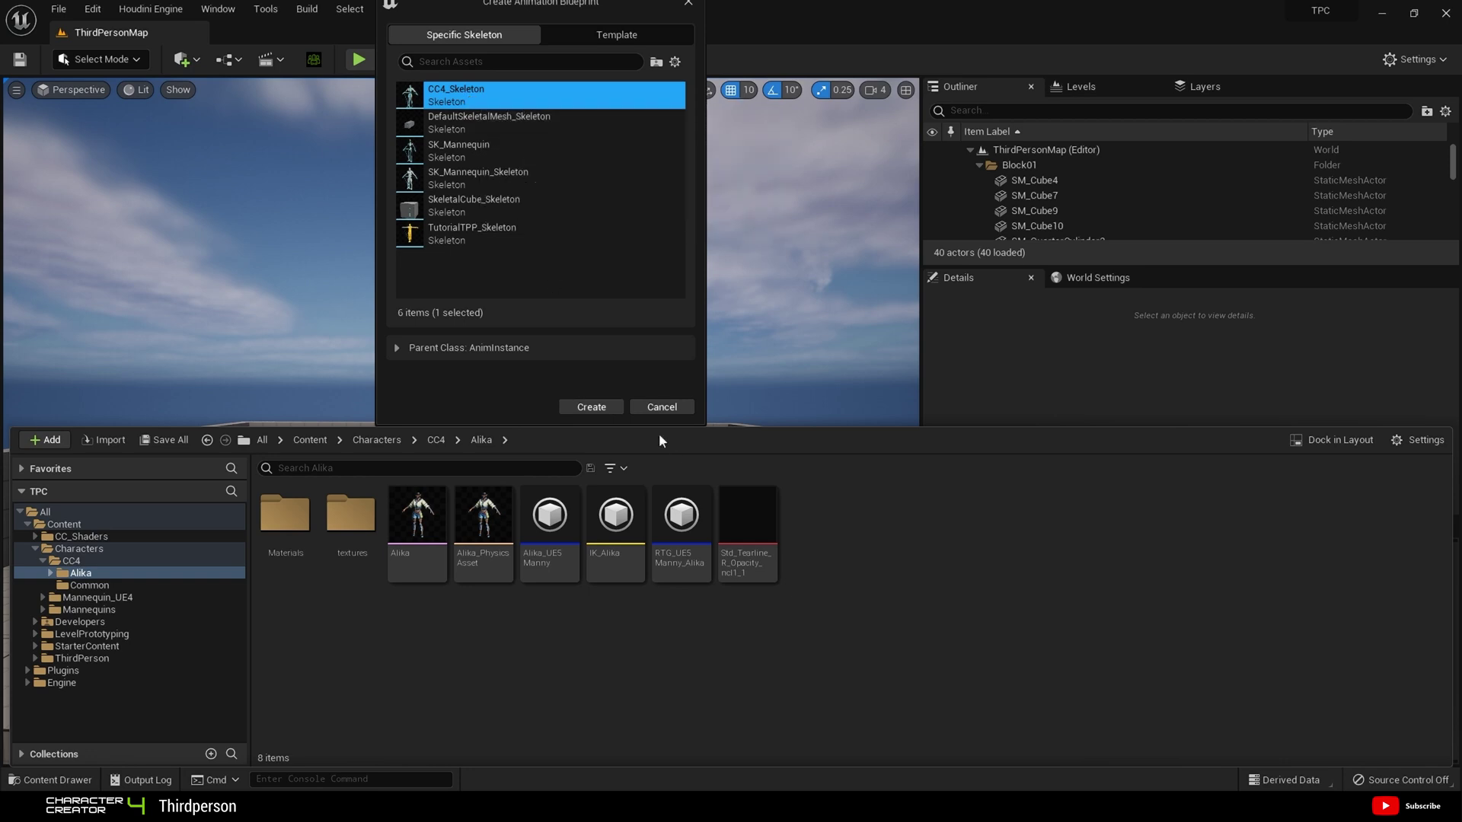
pyautogui.click(609, 408)
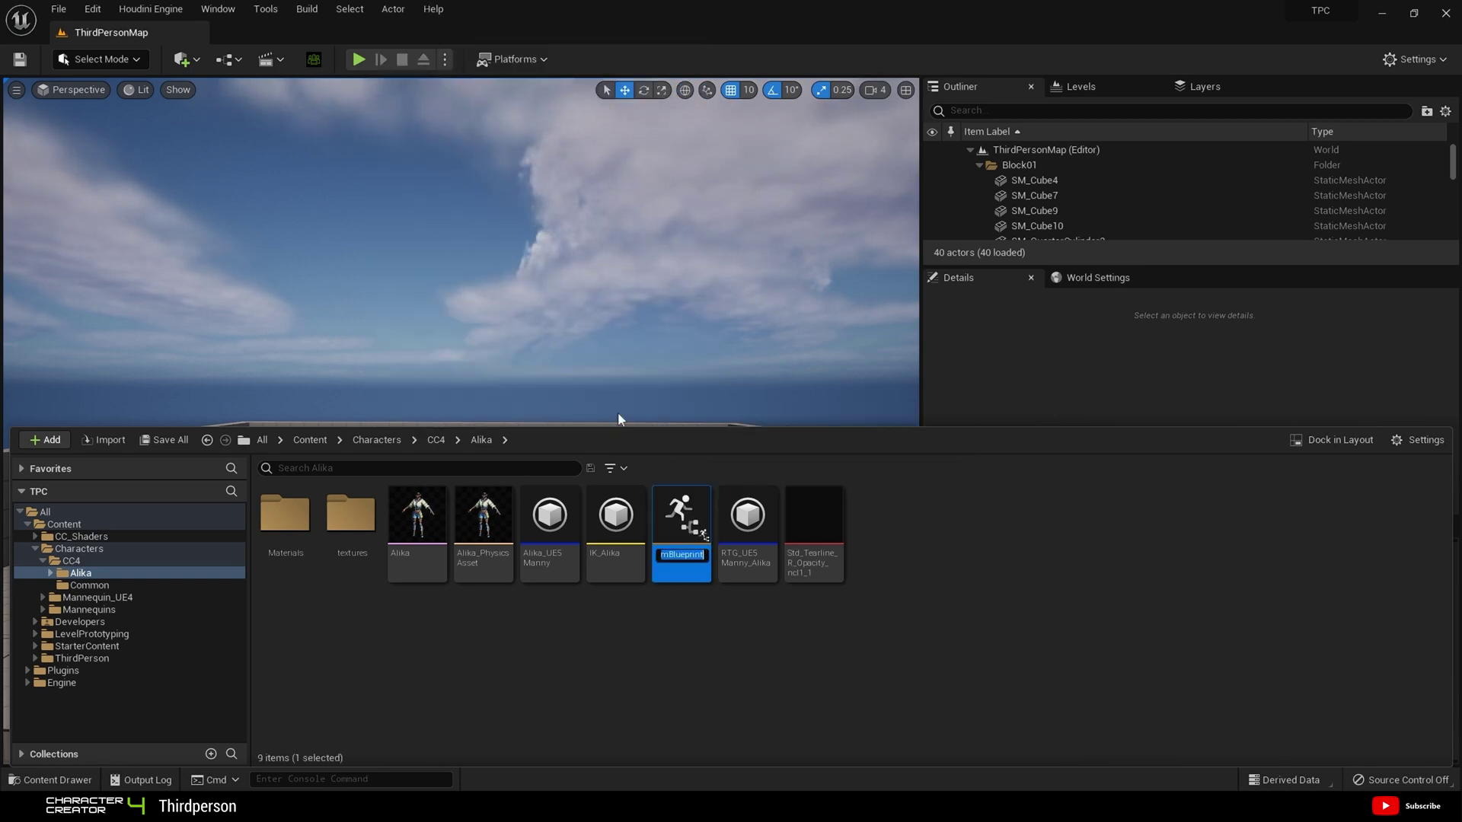
# Name the blueprint Alika_RetargetBP and open its AnimGraph
pyautogui.press('BackSpace')
pyautogui.write('Al')
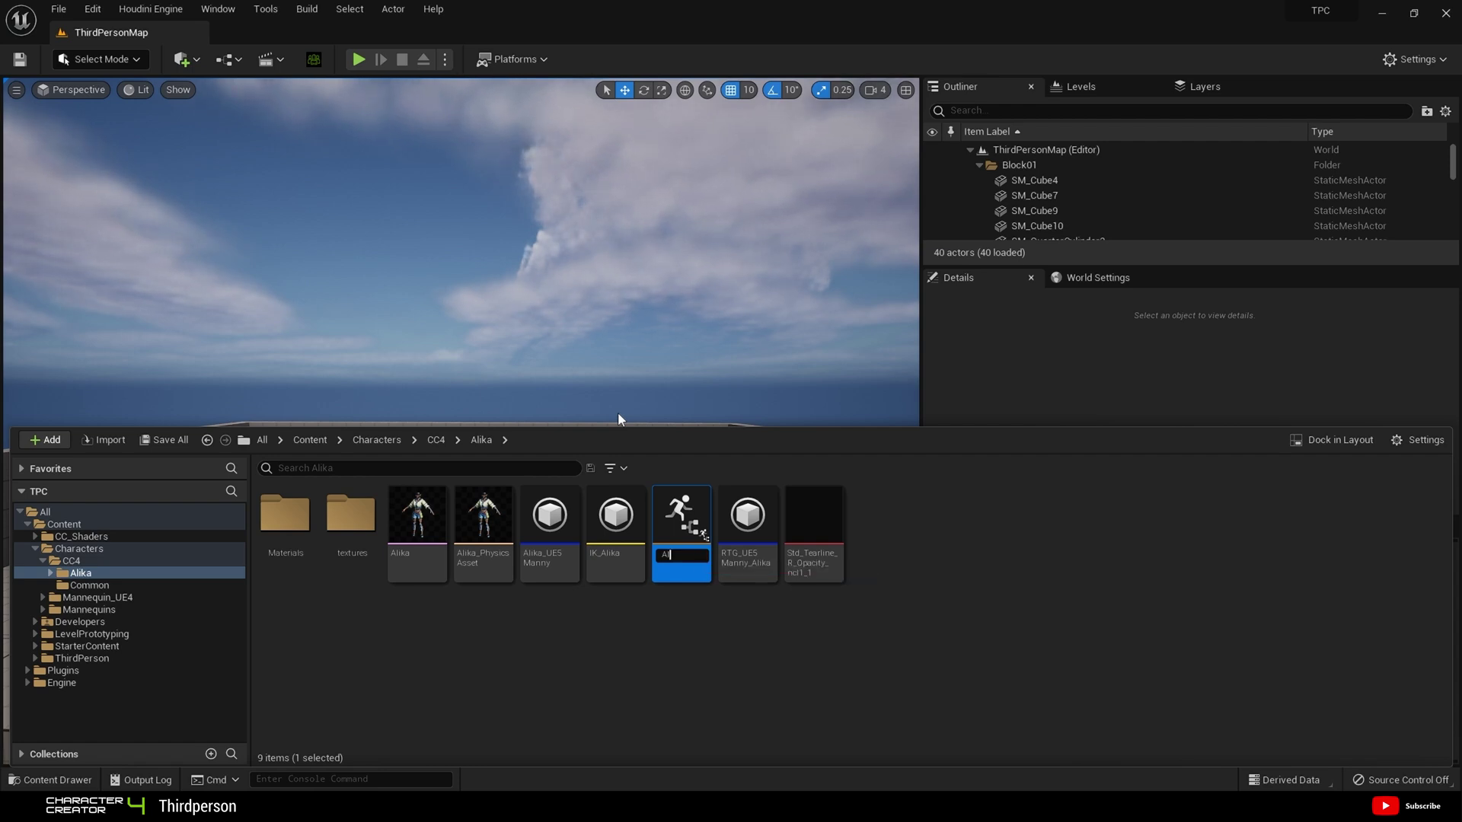
pyautogui.write('ika')
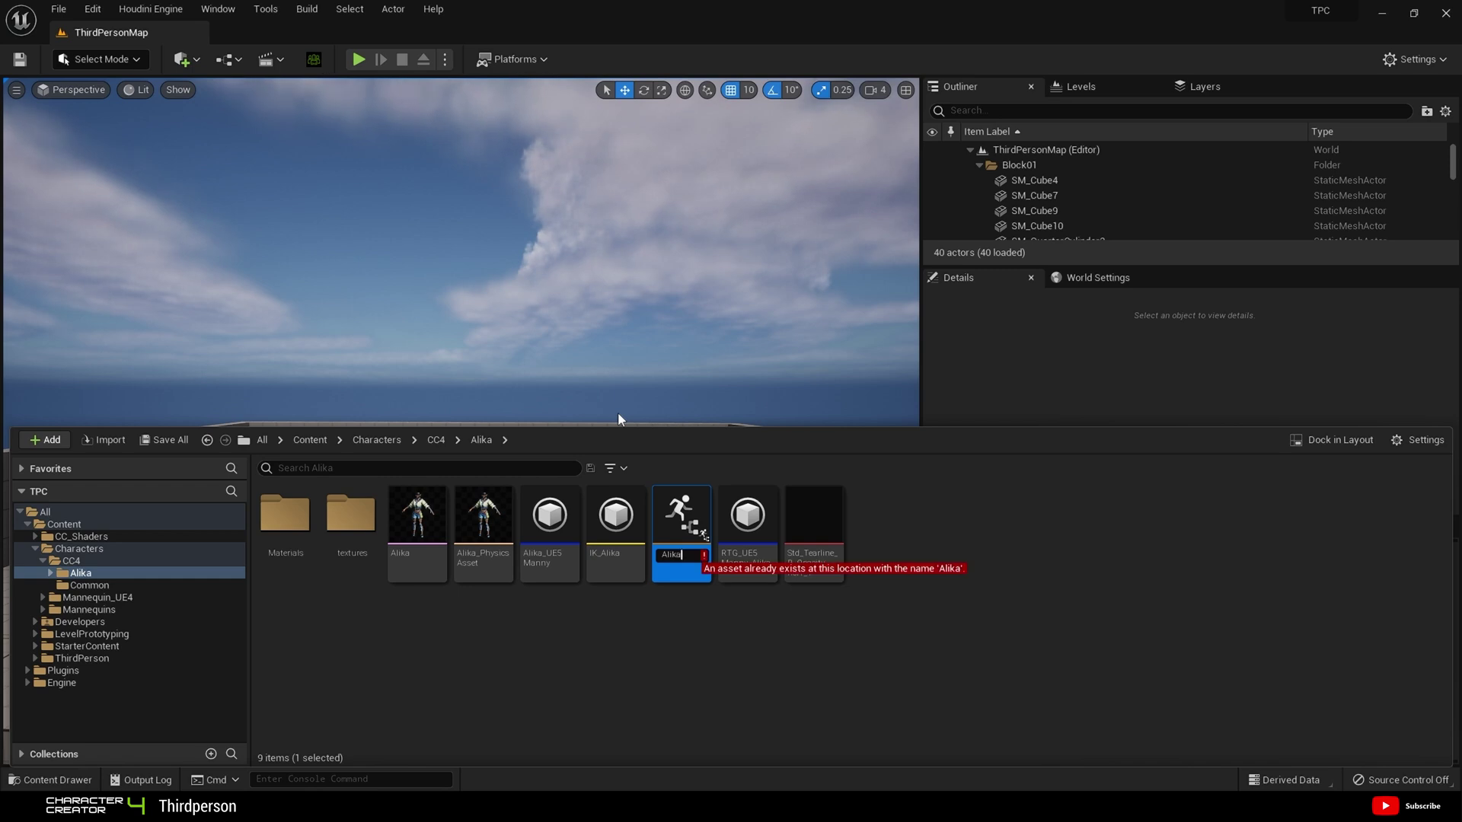
pyautogui.write('_')
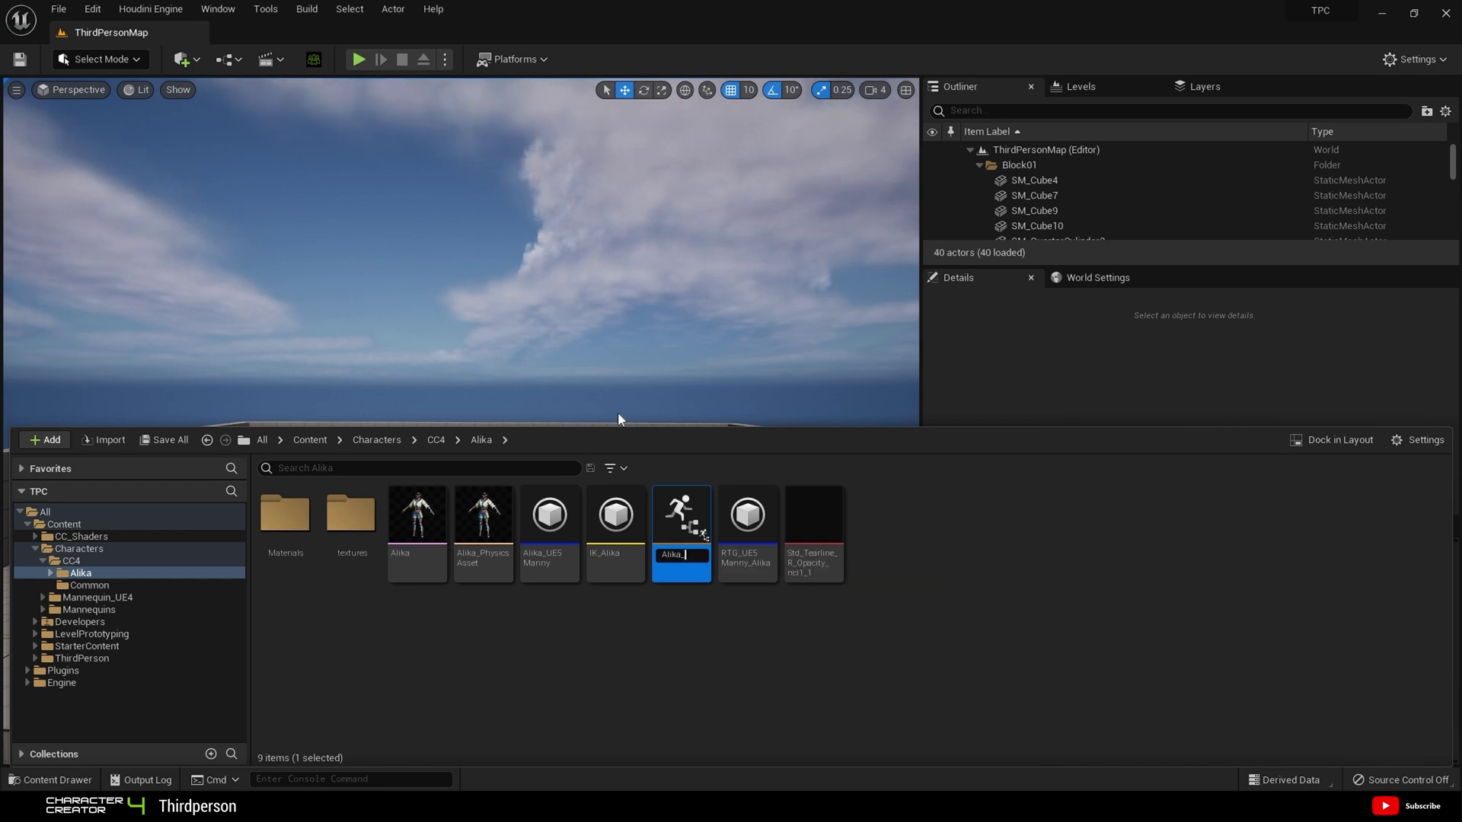
pyautogui.write('Retarg')
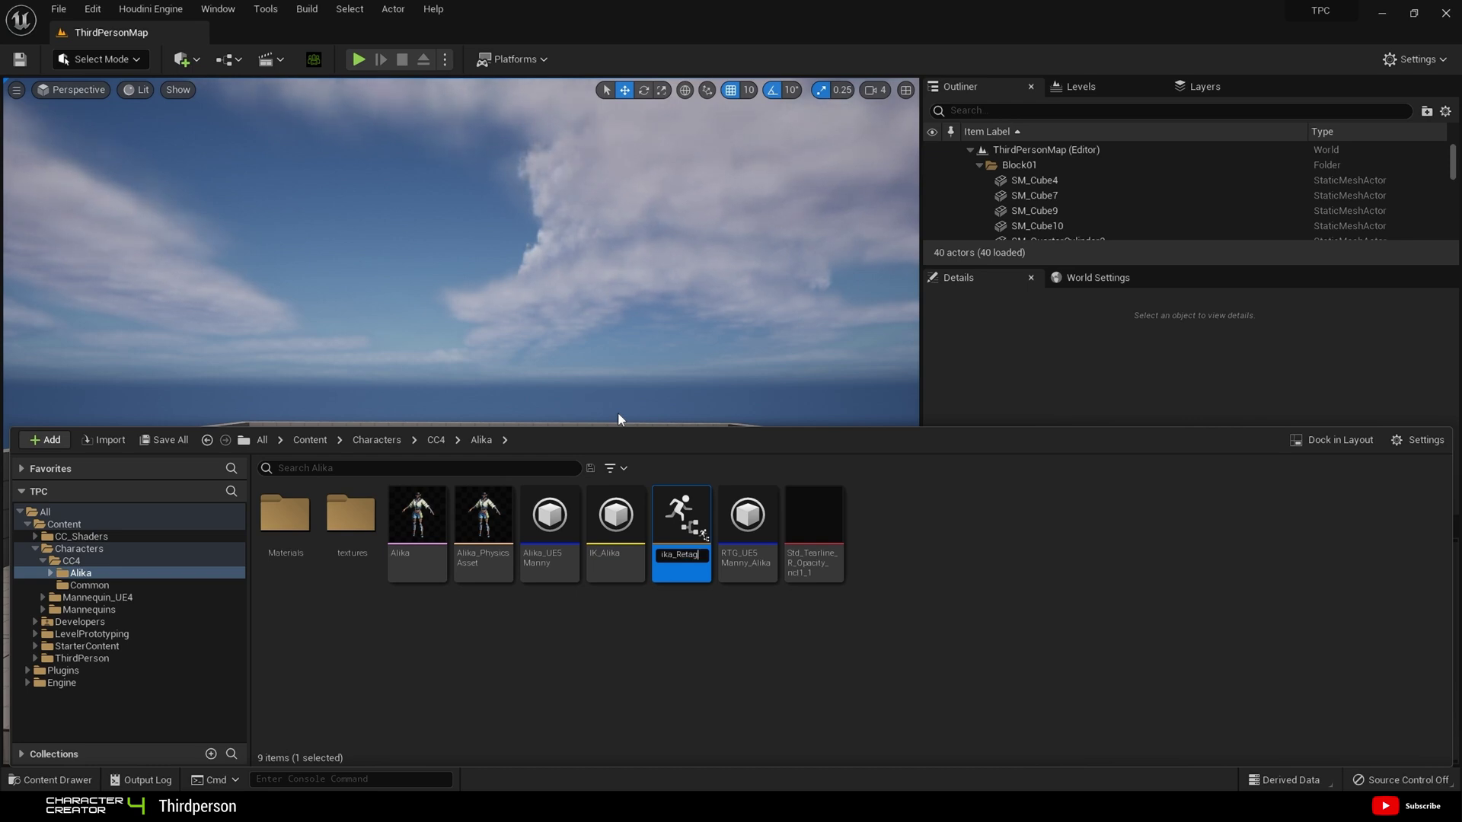
pyautogui.write('etBP')
pyautogui.press('Return')
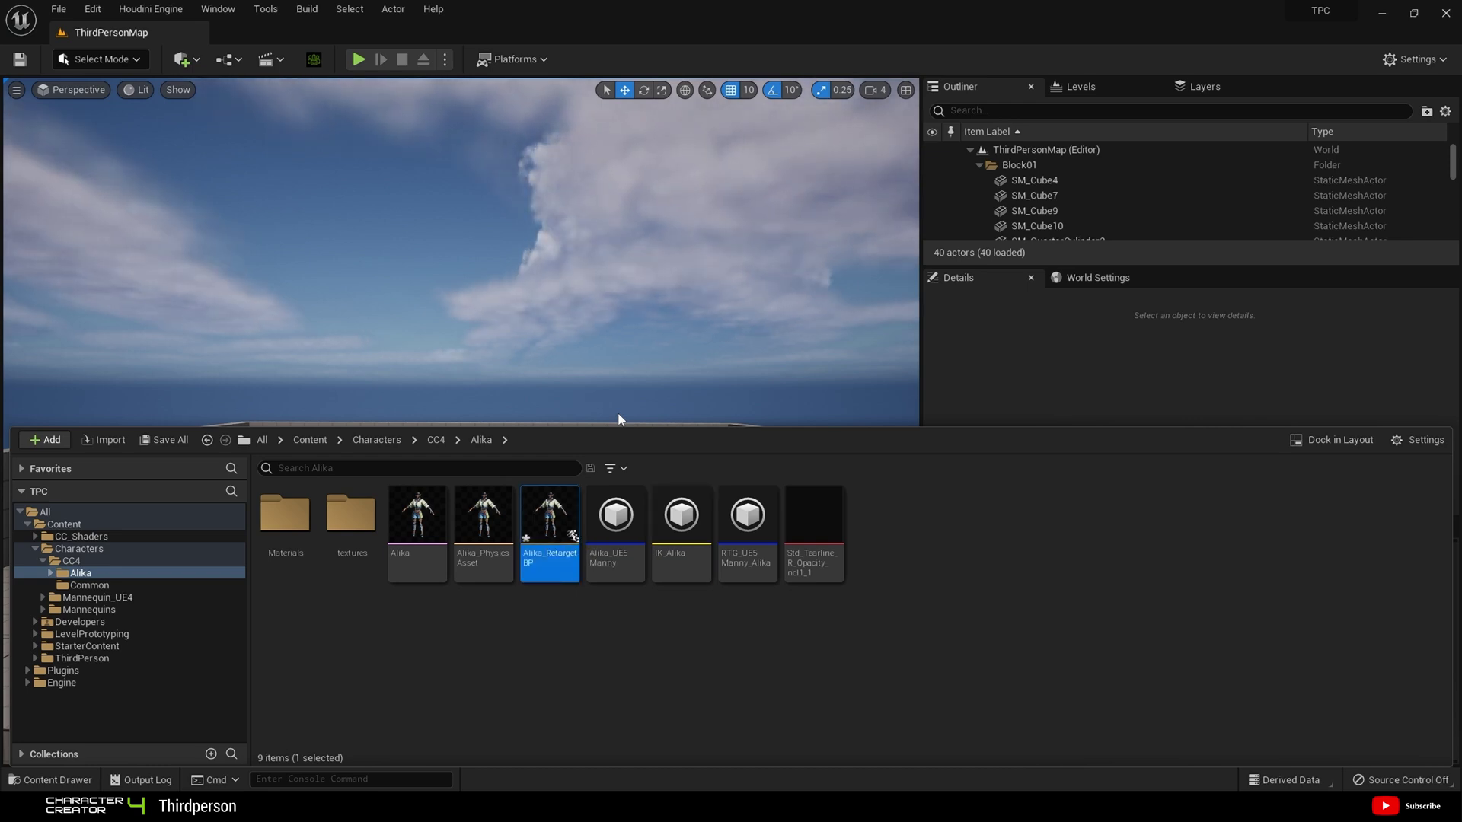
pyautogui.moveTo(554, 537)
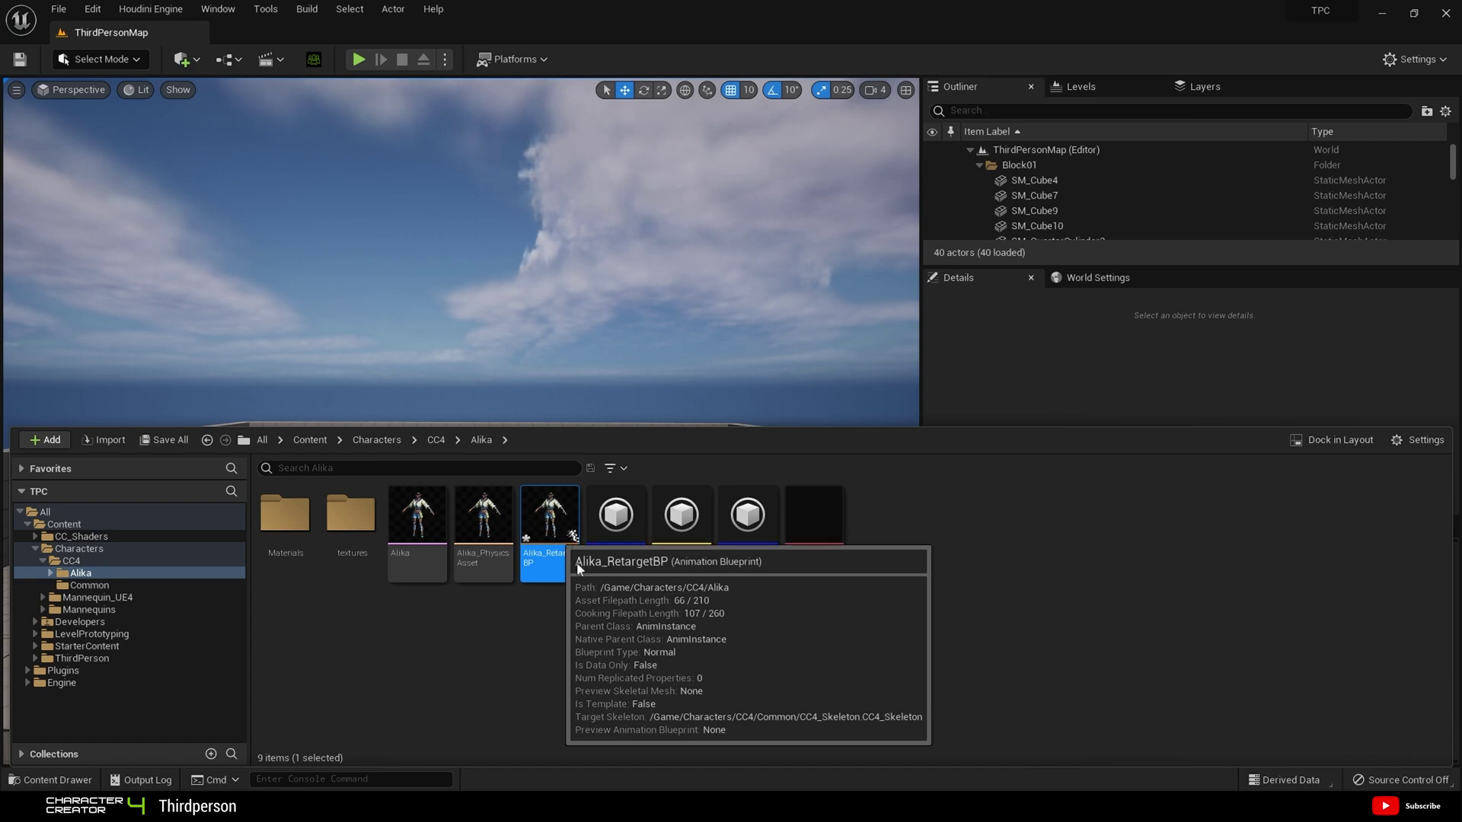
pyautogui.doubleClick(567, 542)
pyautogui.moveTo(628, 378)
pyautogui.mouseDown(button='right')
pyautogui.moveTo(655, 346)
pyautogui.moveTo(657, 373)
pyautogui.mouseUp(button='right')
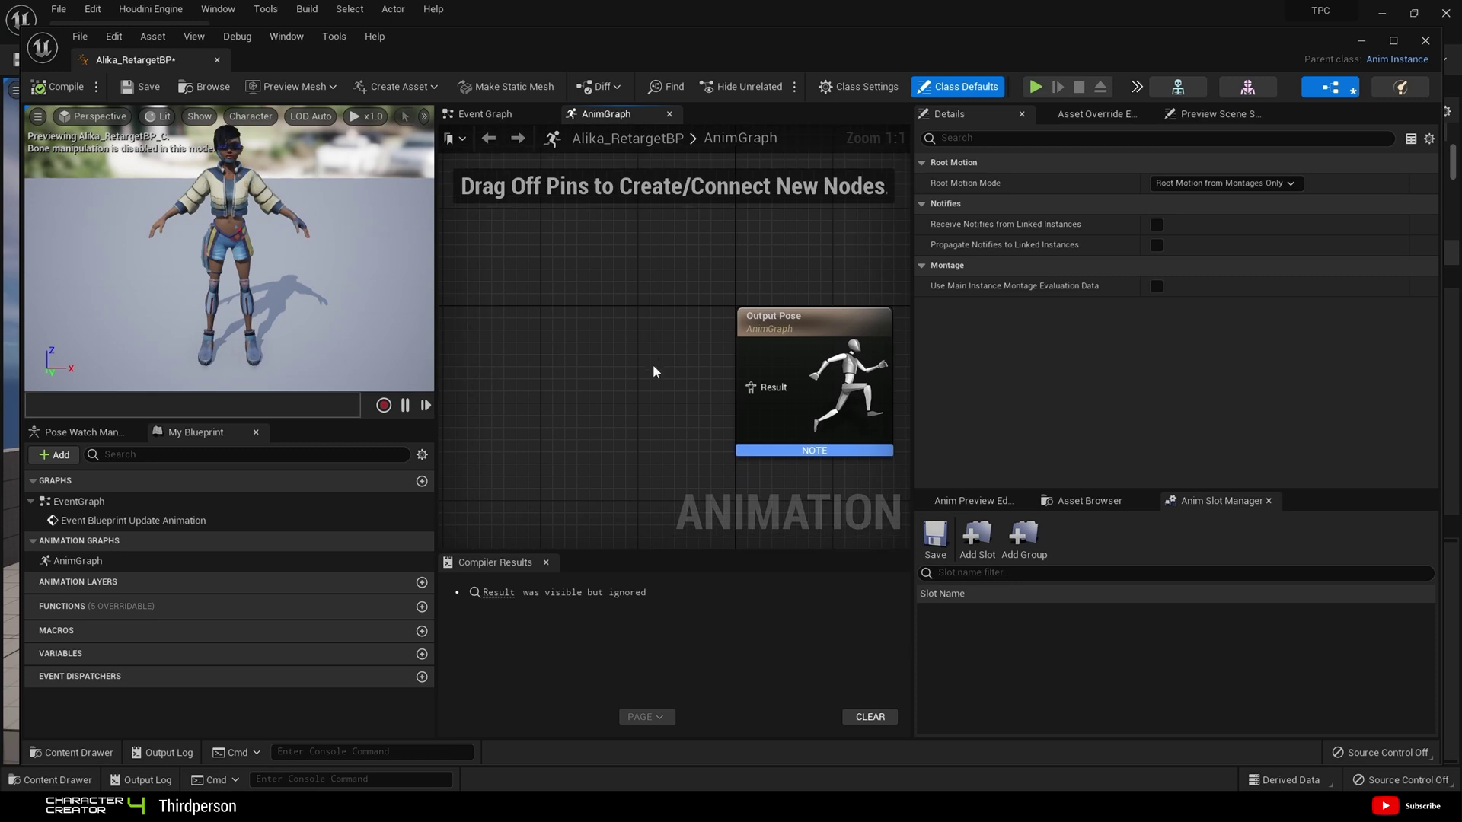
pyautogui.click(81, 567)
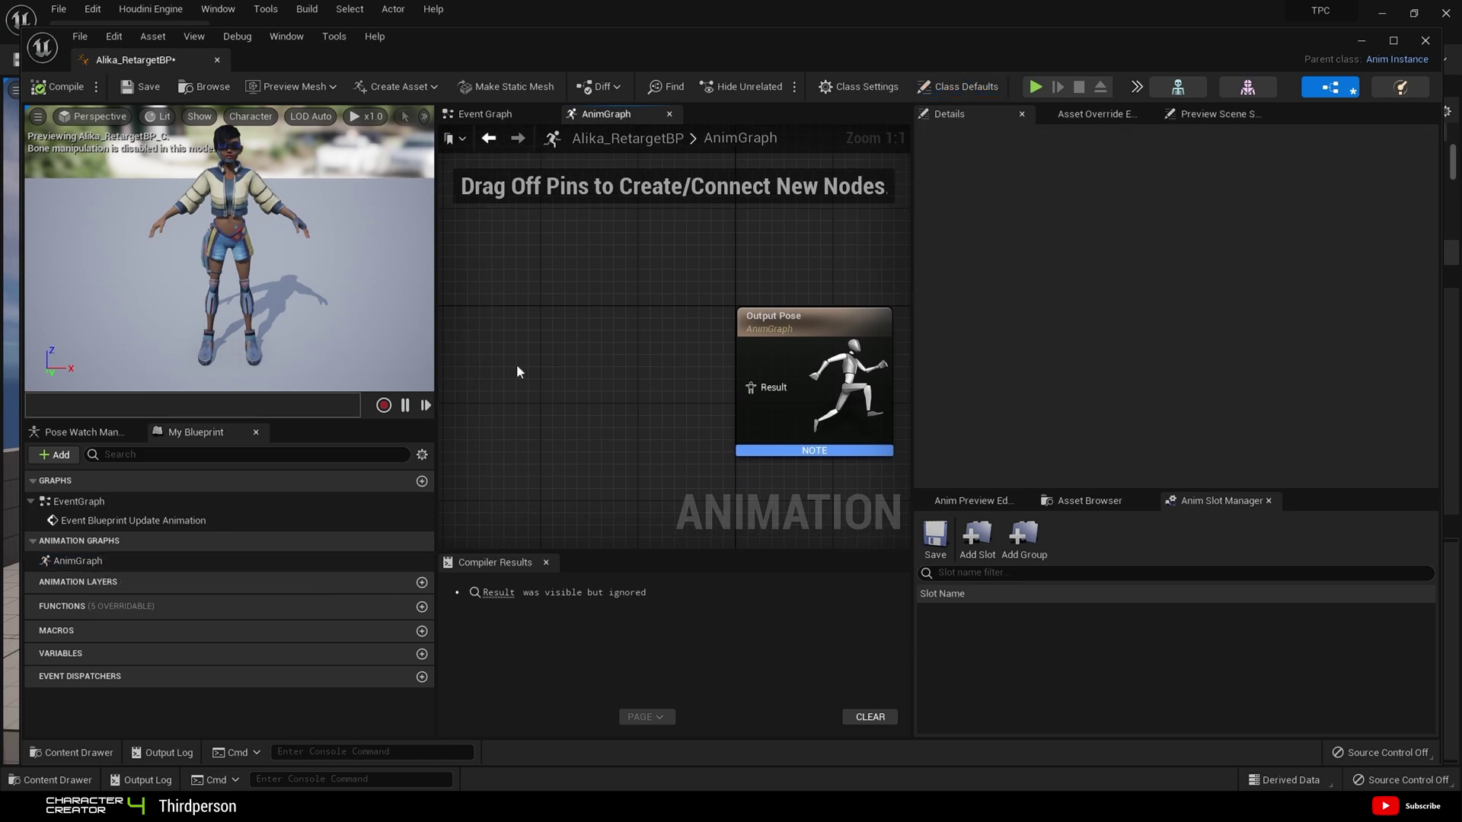
# Add a Retarget Pose From Mesh node feeding the Output Pose
pyautogui.rightClick(568, 369)
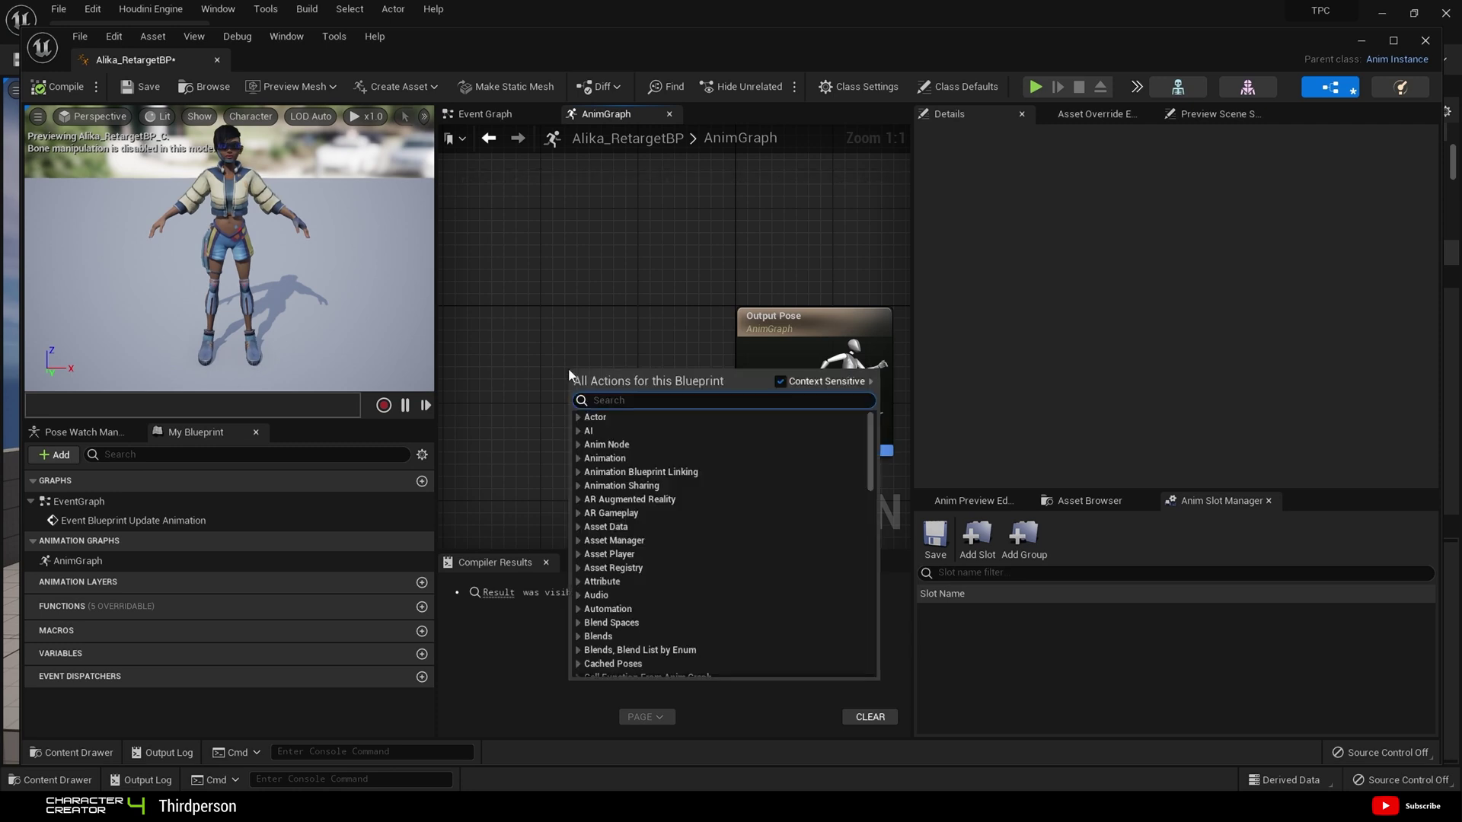
pyautogui.write('RET')
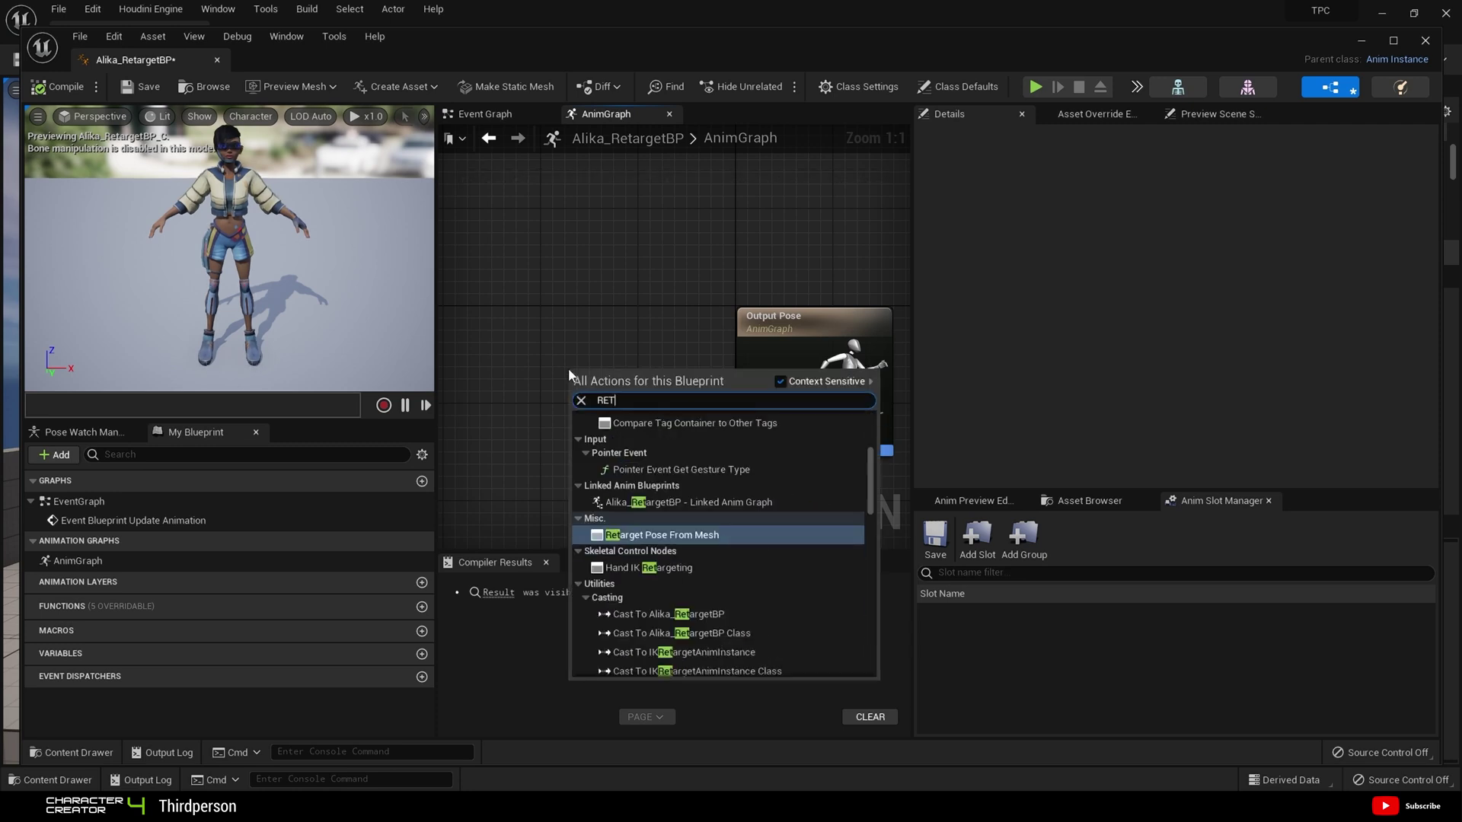
pyautogui.write('ARGET')
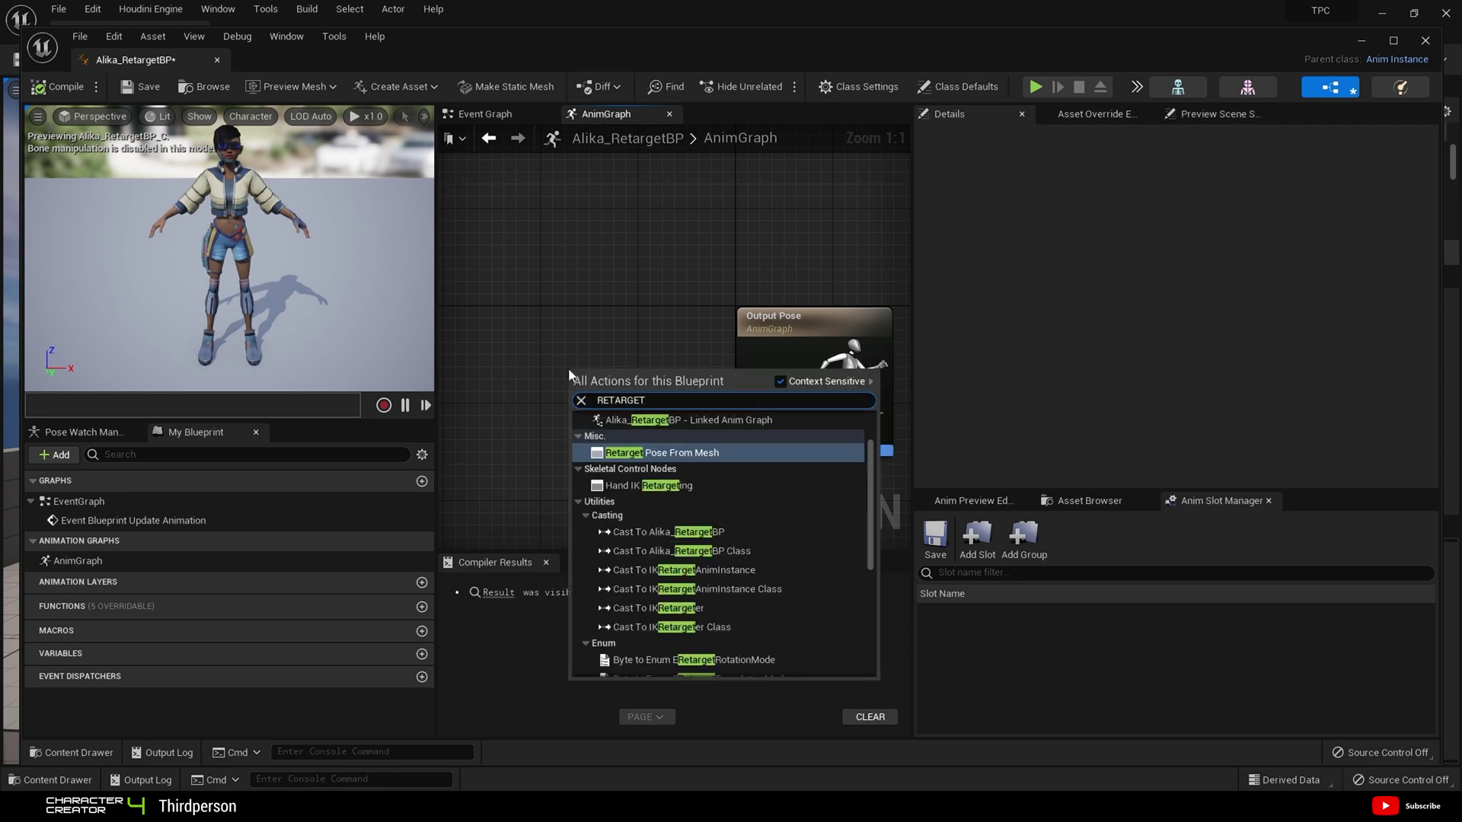
pyautogui.click(671, 454)
pyautogui.moveTo(724, 395); pyautogui.dragTo(752, 387)
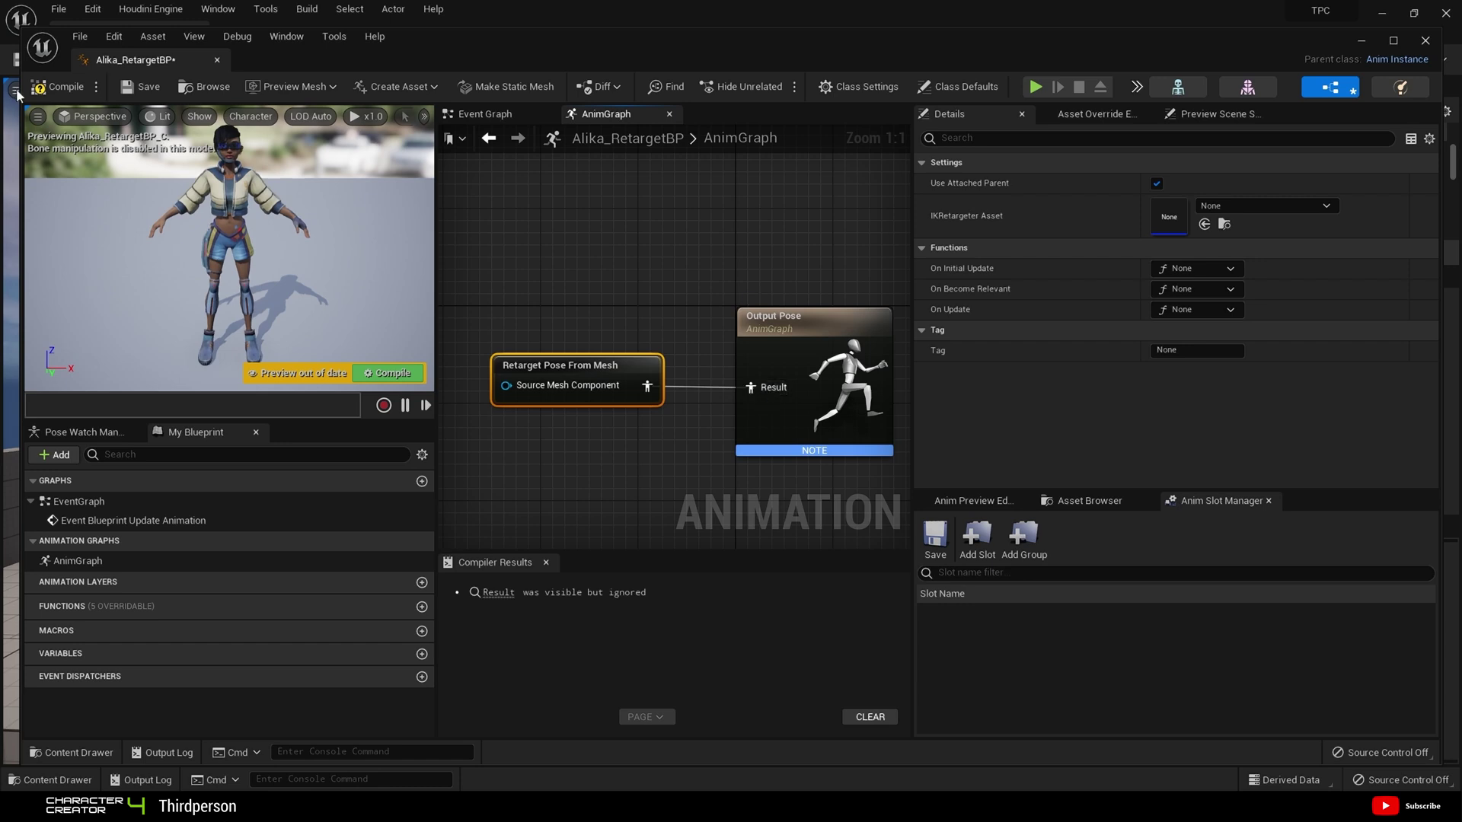
# Compile and save Alika_RetargetBP, which reports a missing IK Retargeter asset
pyautogui.click(55, 86)
pyautogui.click(143, 86)
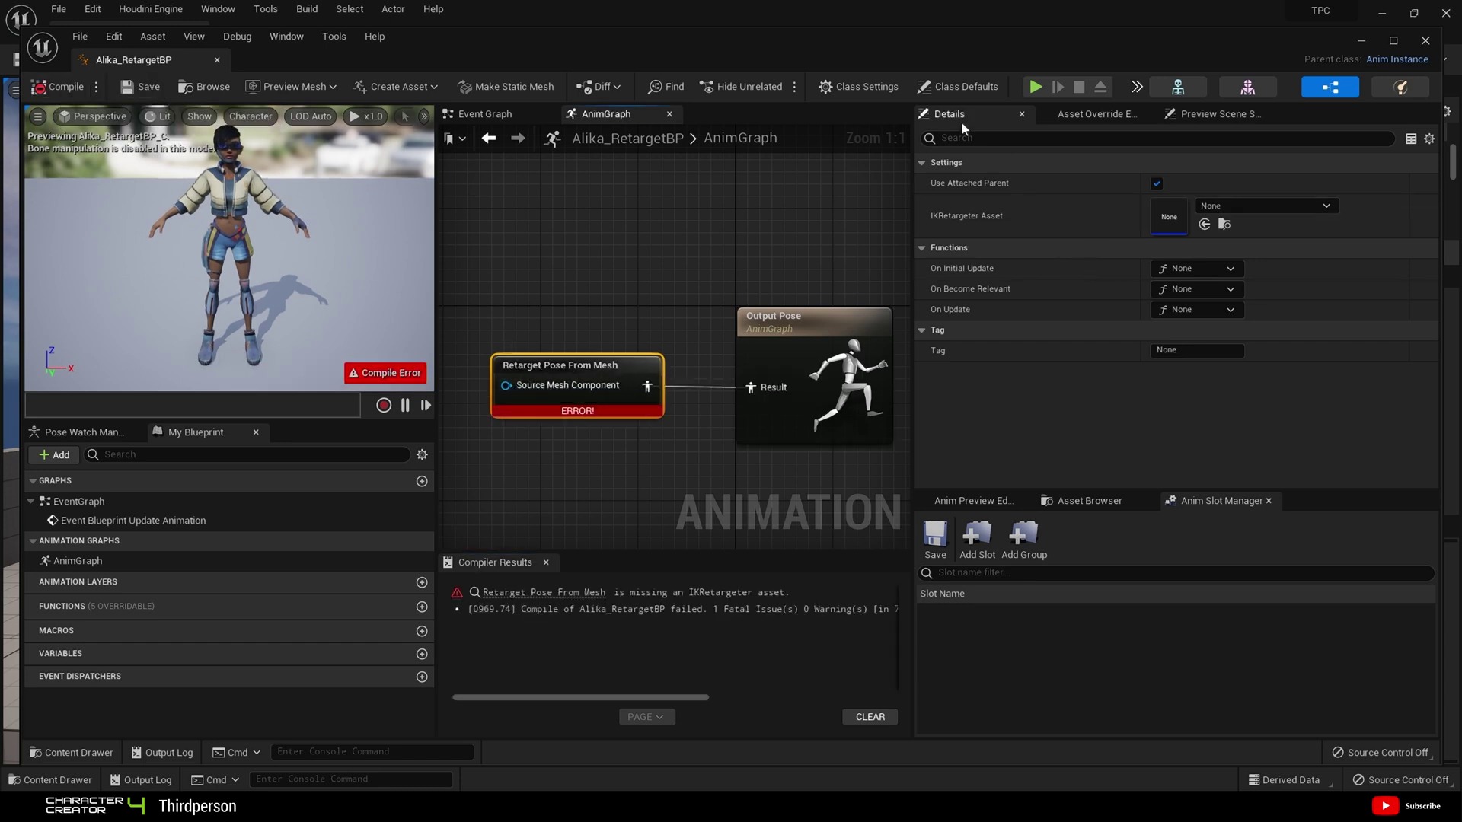
pyautogui.click(294, 40)
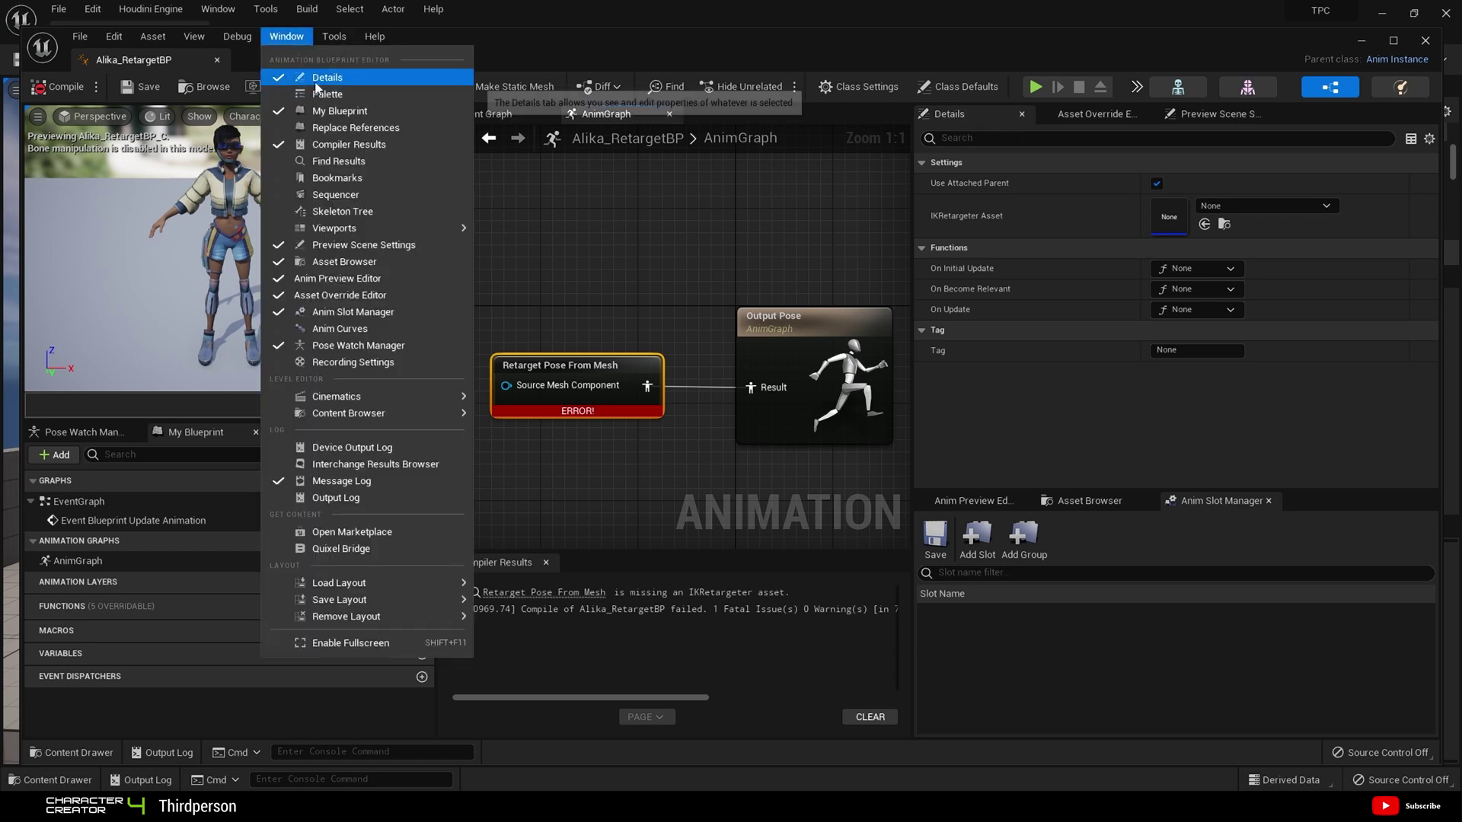
pyautogui.click(959, 112)
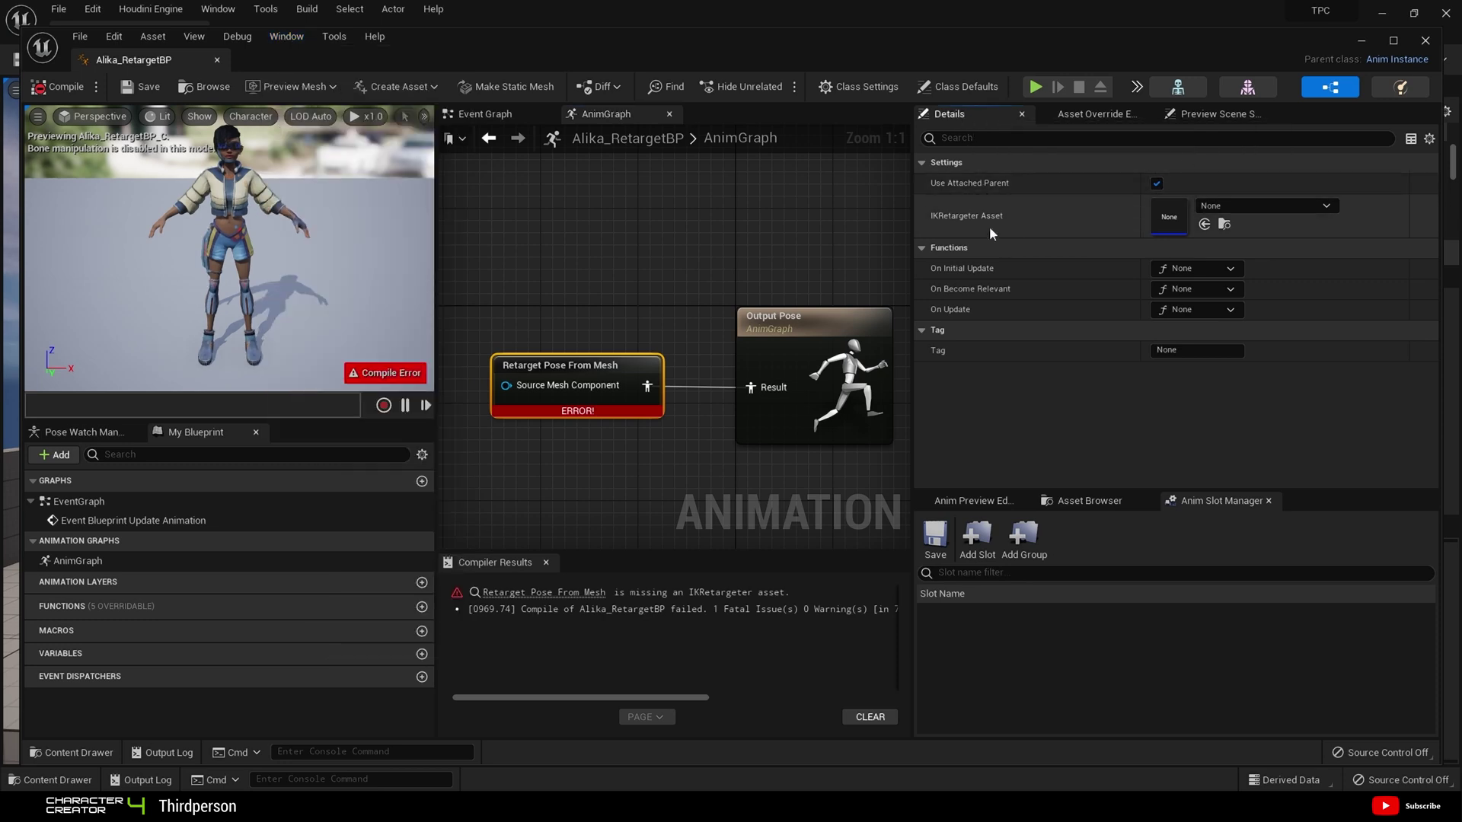
# Assign RTG_UE5Manny_Alika as the IK Retargeter Asset, compile and save, then inspect the retargeter
pyautogui.click(1241, 209)
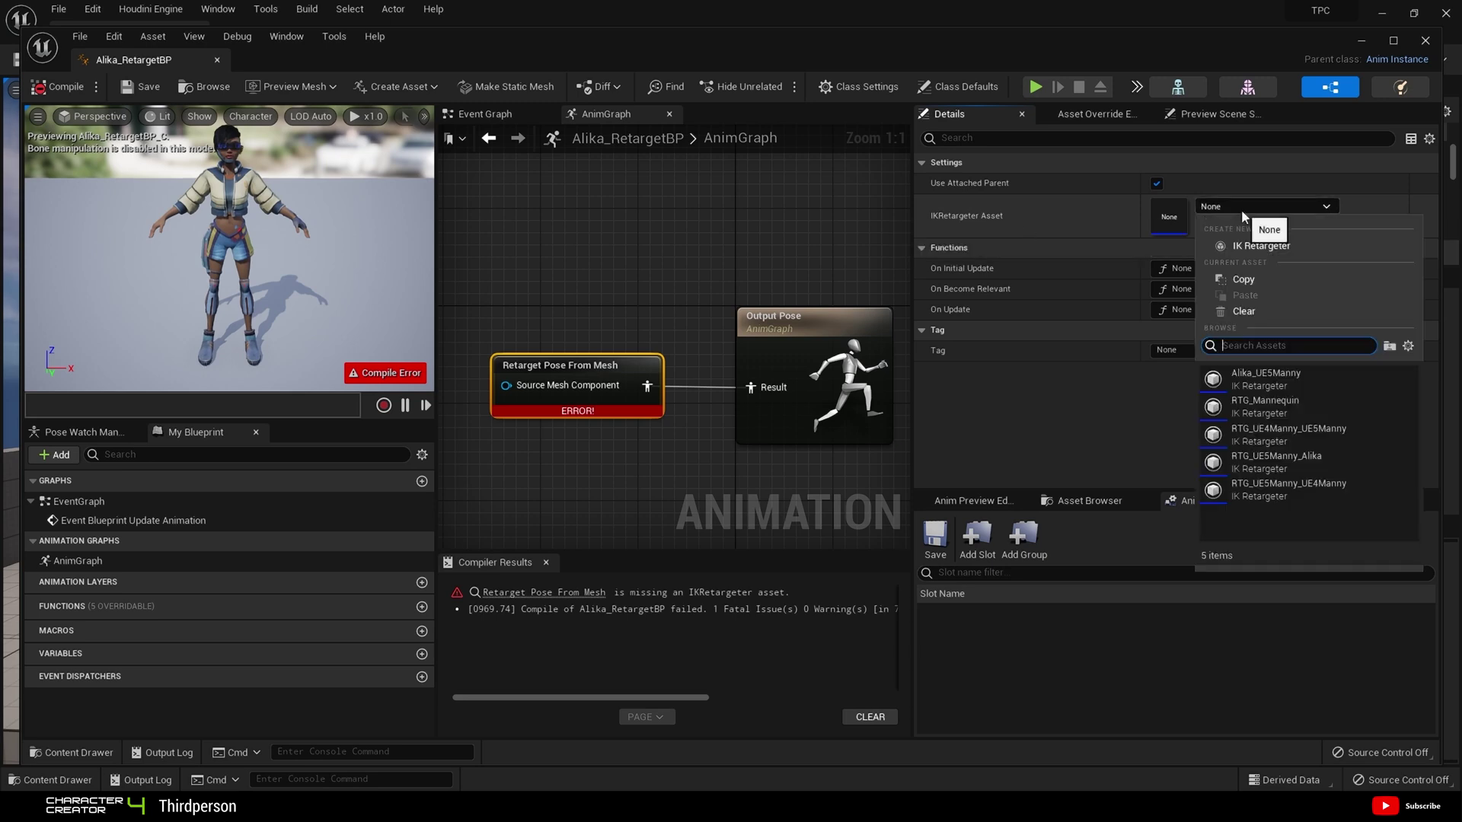
pyautogui.click(1311, 466)
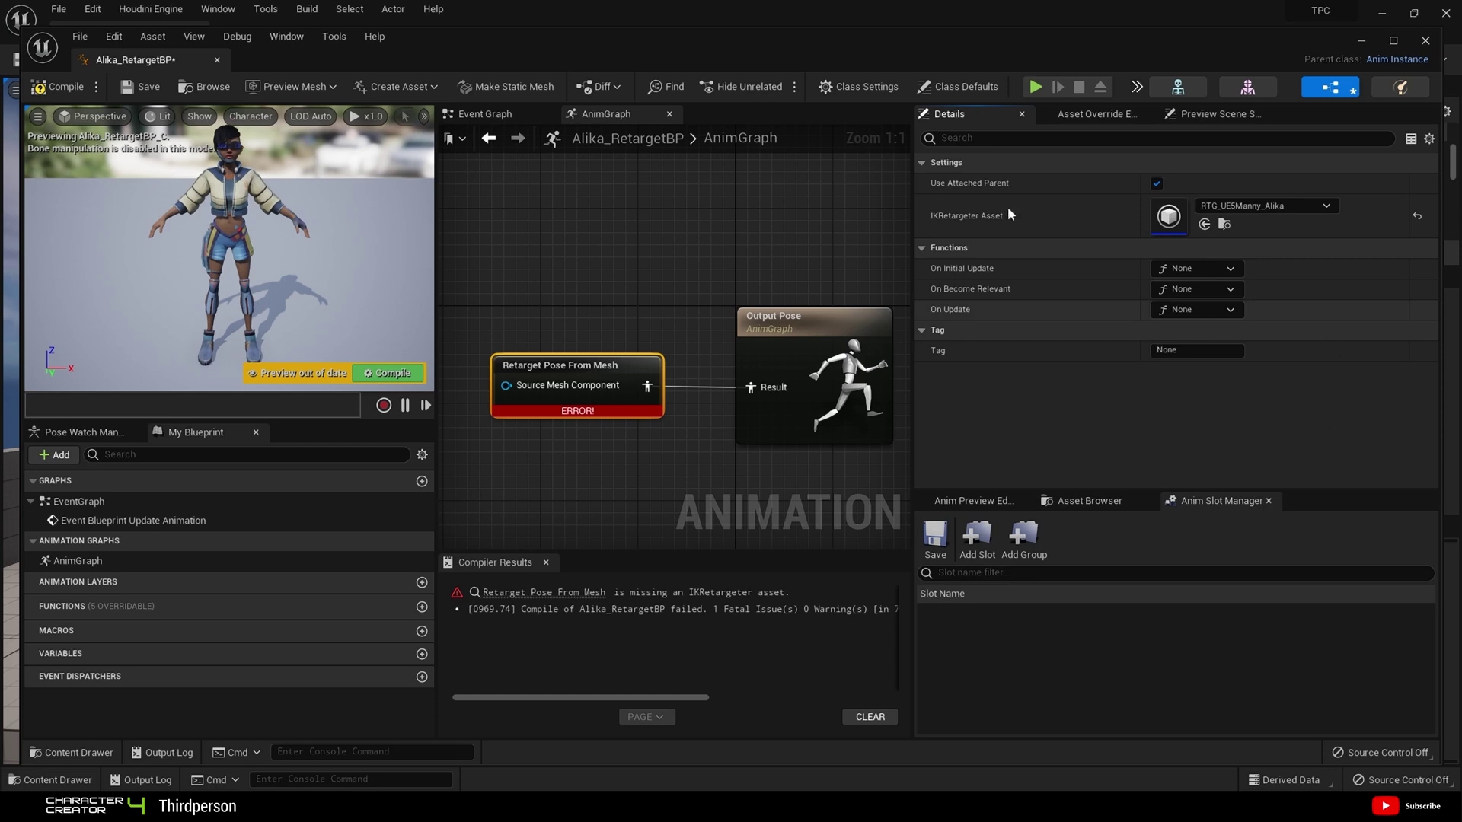
pyautogui.click(58, 86)
pyautogui.click(141, 86)
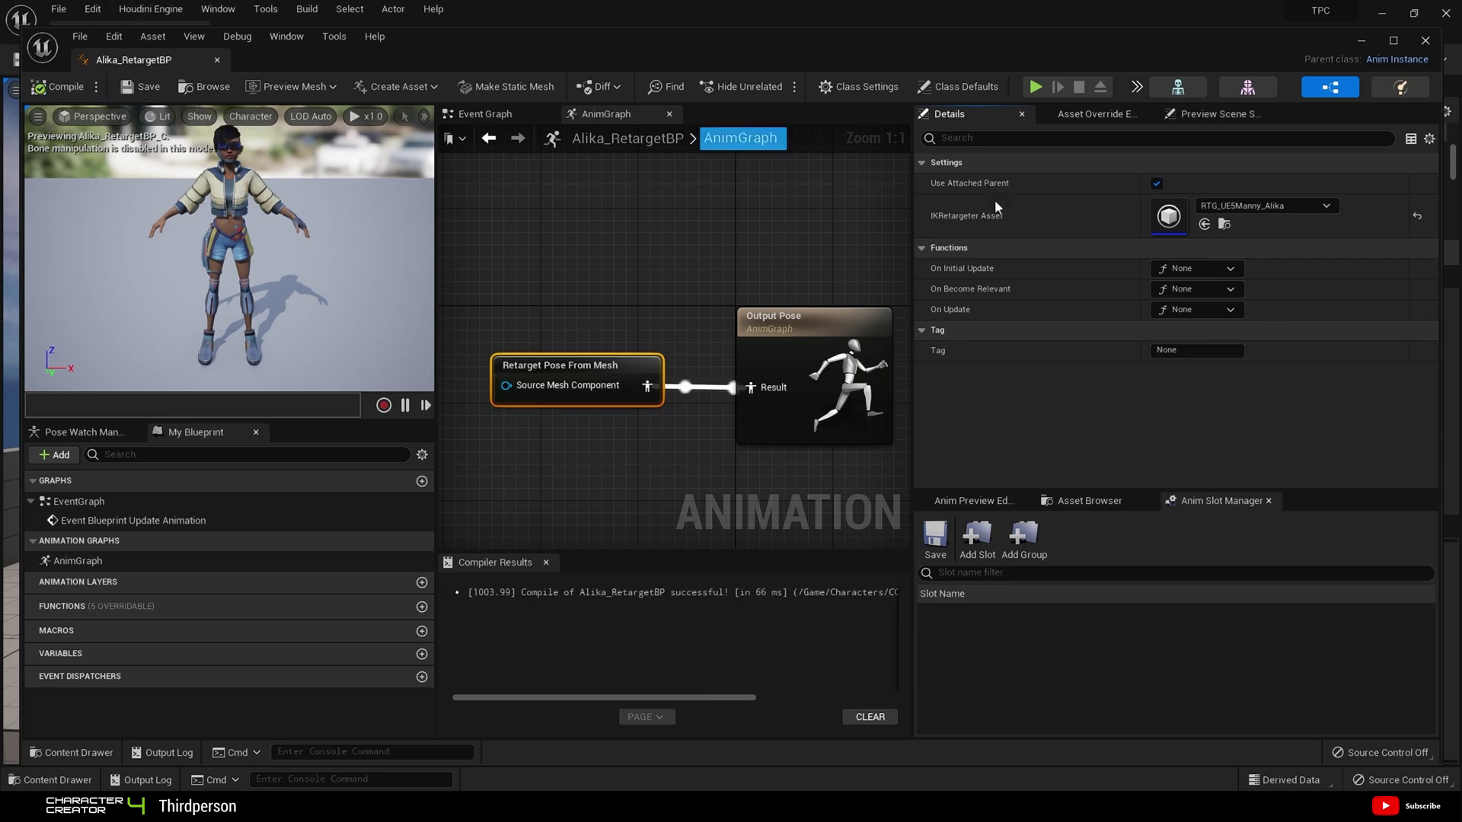
pyautogui.doubleClick(1179, 218)
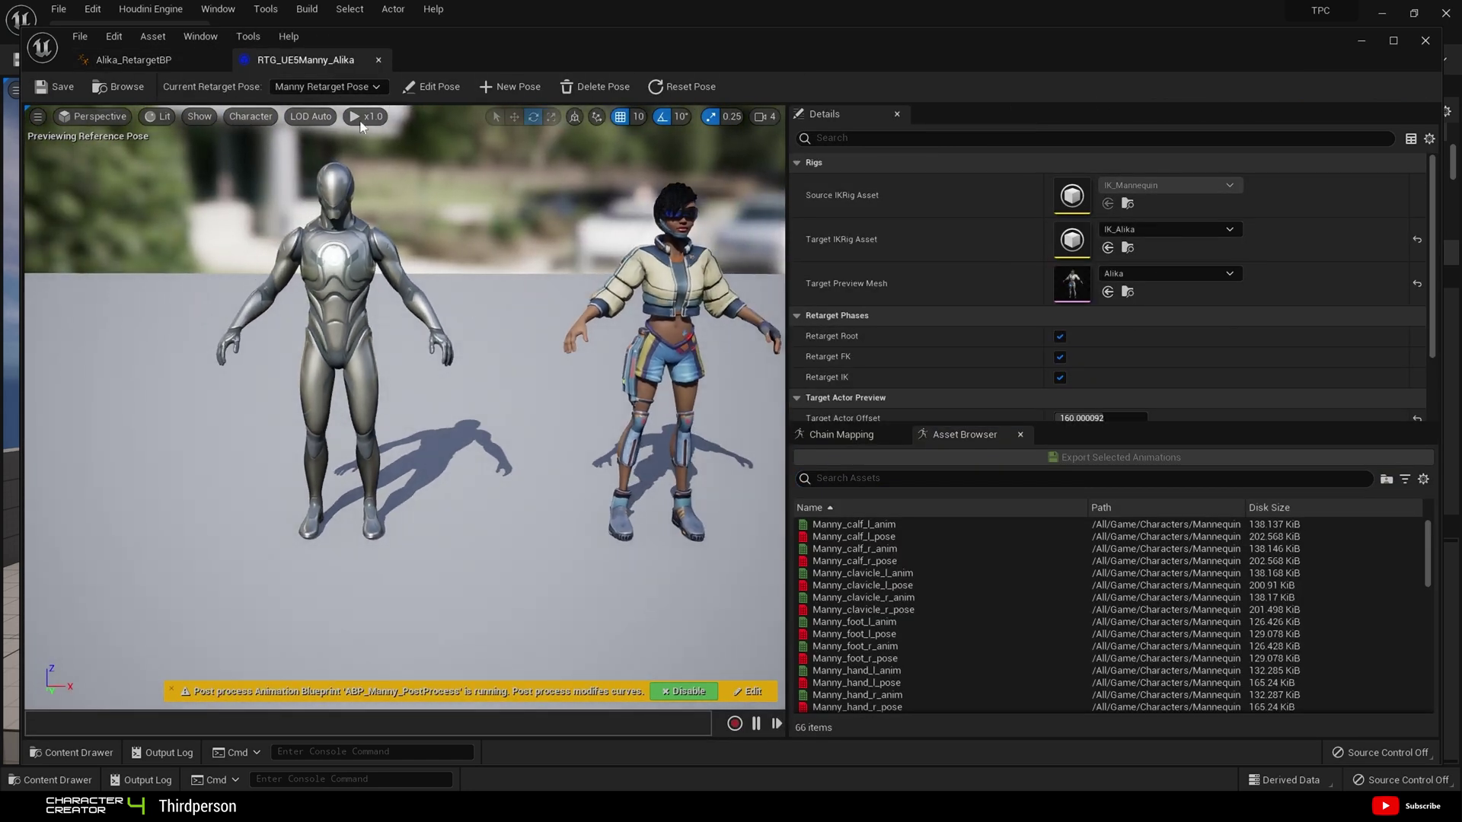
pyautogui.click(379, 60)
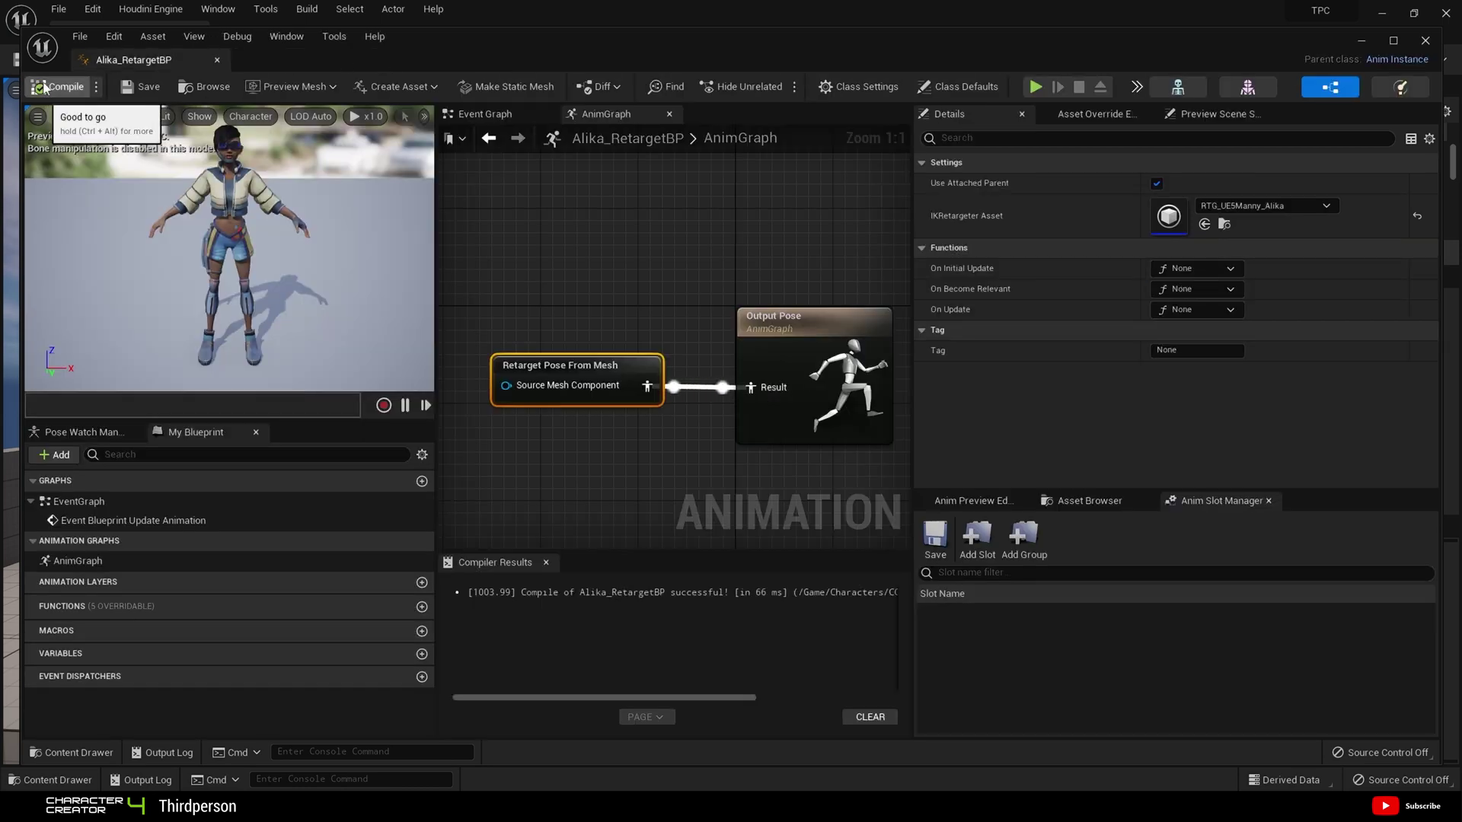
# Open BP_ThirdPersonCharacter from ThirdPerson > Blueprints and show its 3D preview
pyautogui.click(1425, 41)
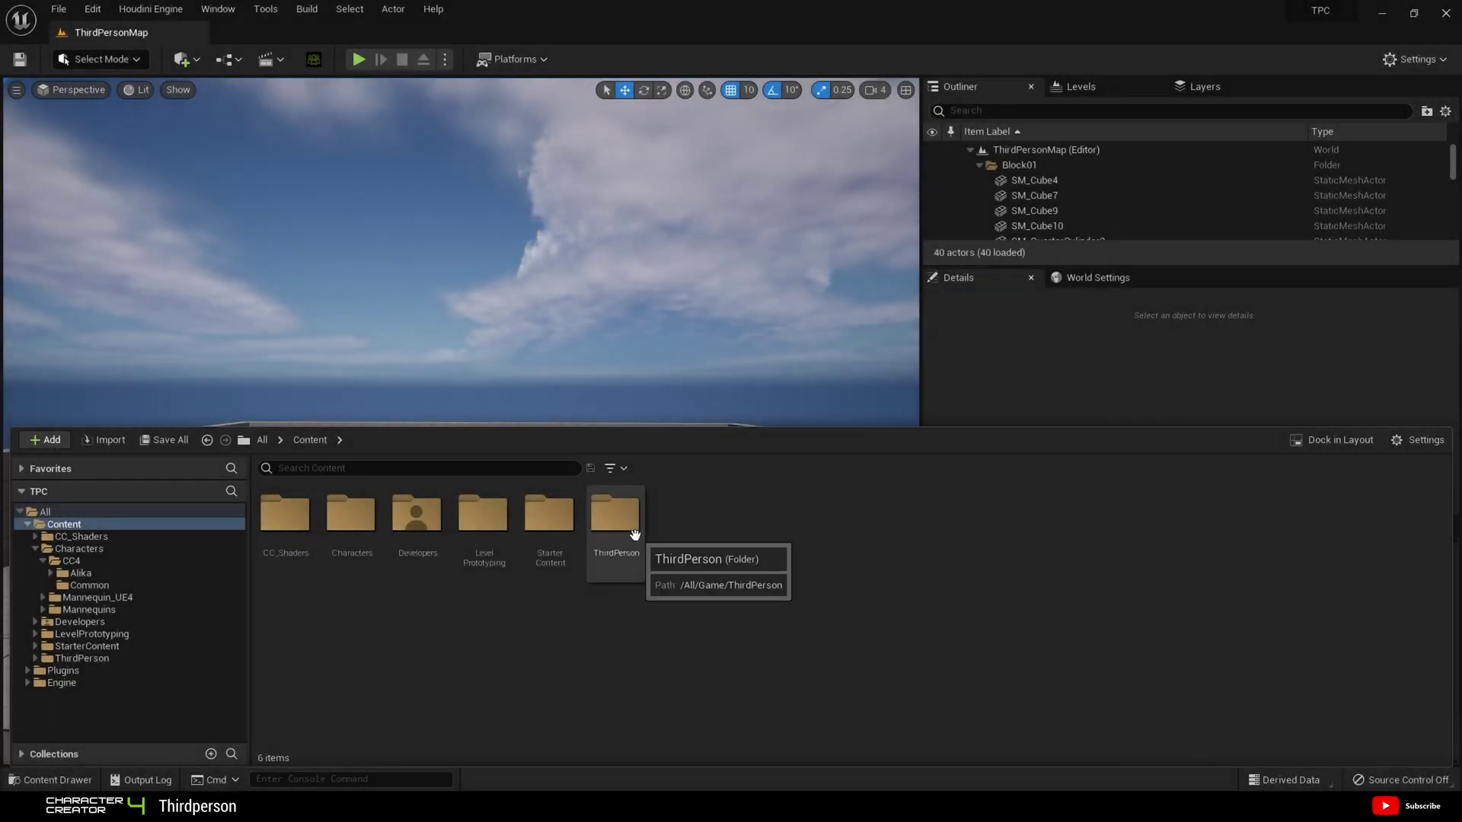
pyautogui.doubleClick(634, 536)
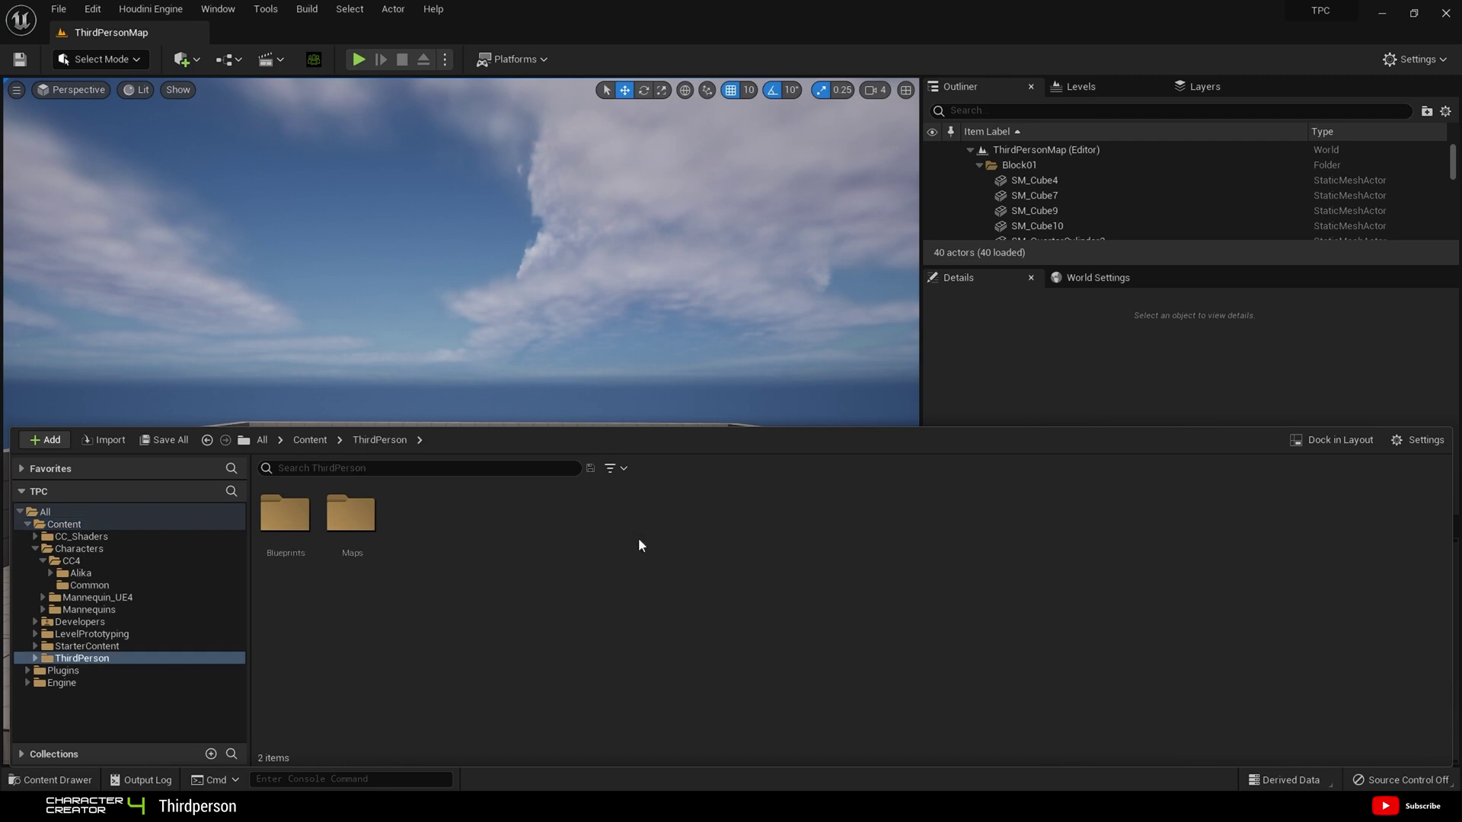
pyautogui.doubleClick(297, 531)
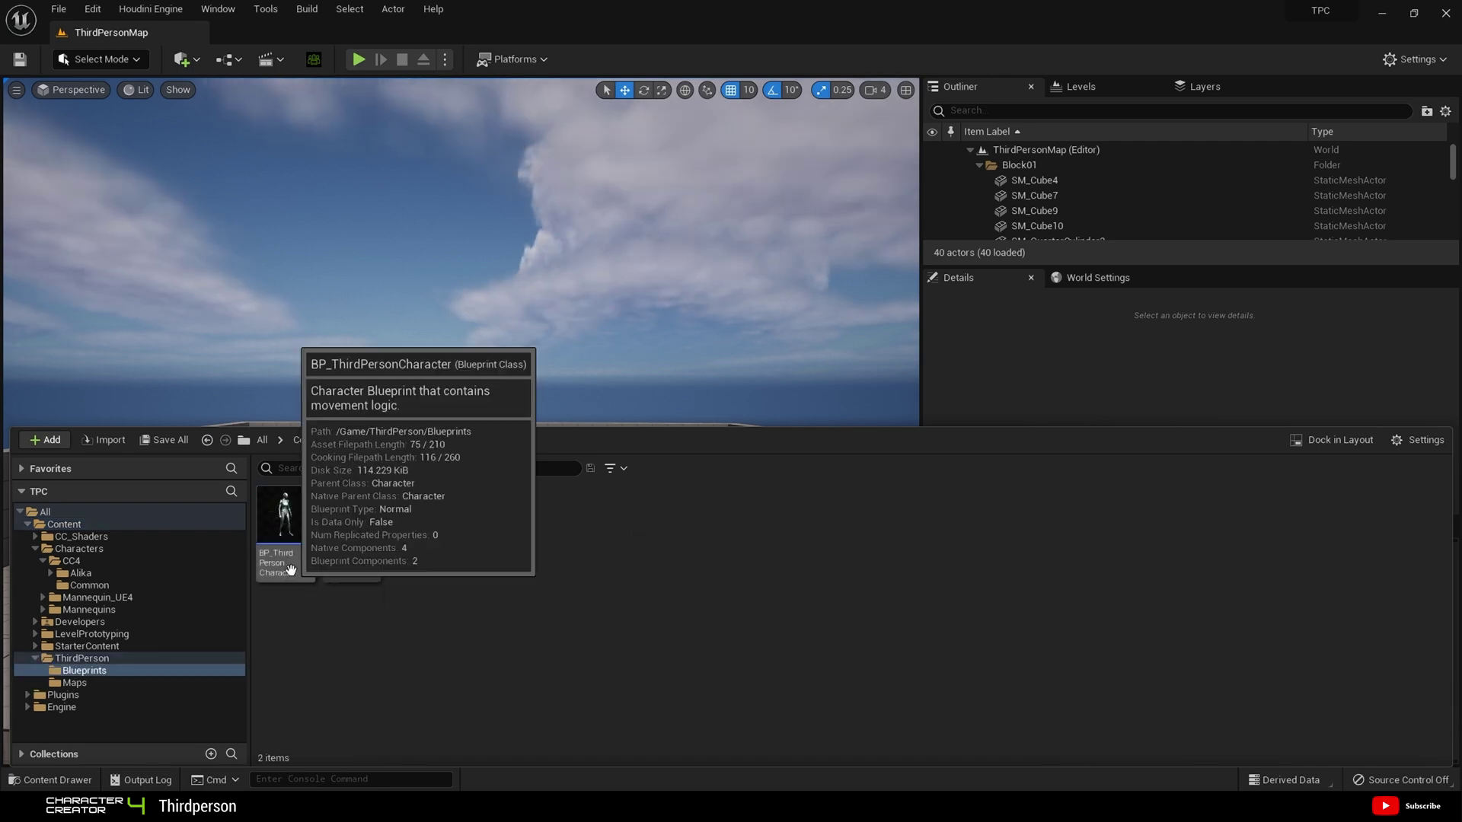
pyautogui.doubleClick(280, 522)
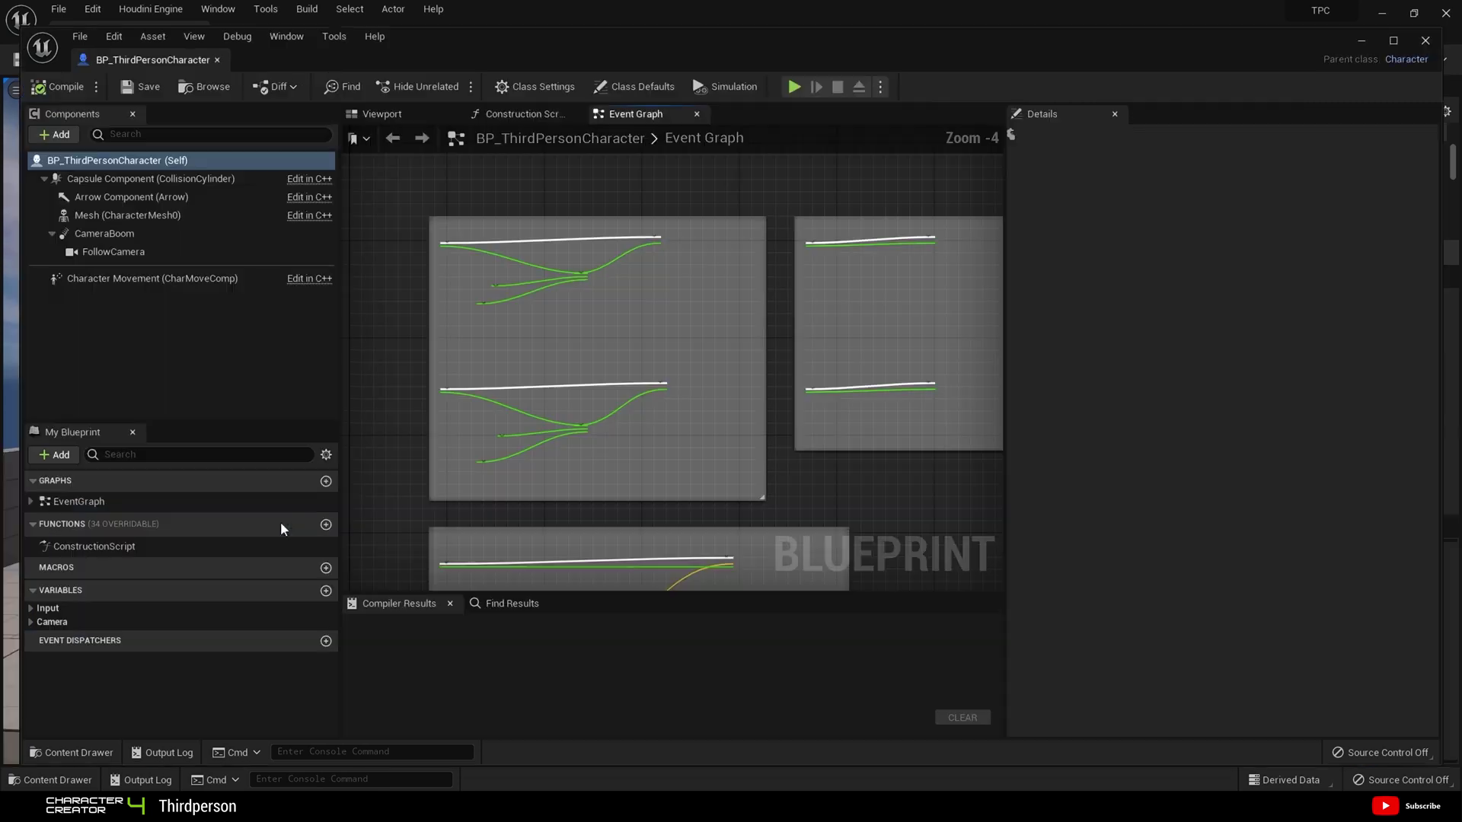
pyautogui.click(430, 115)
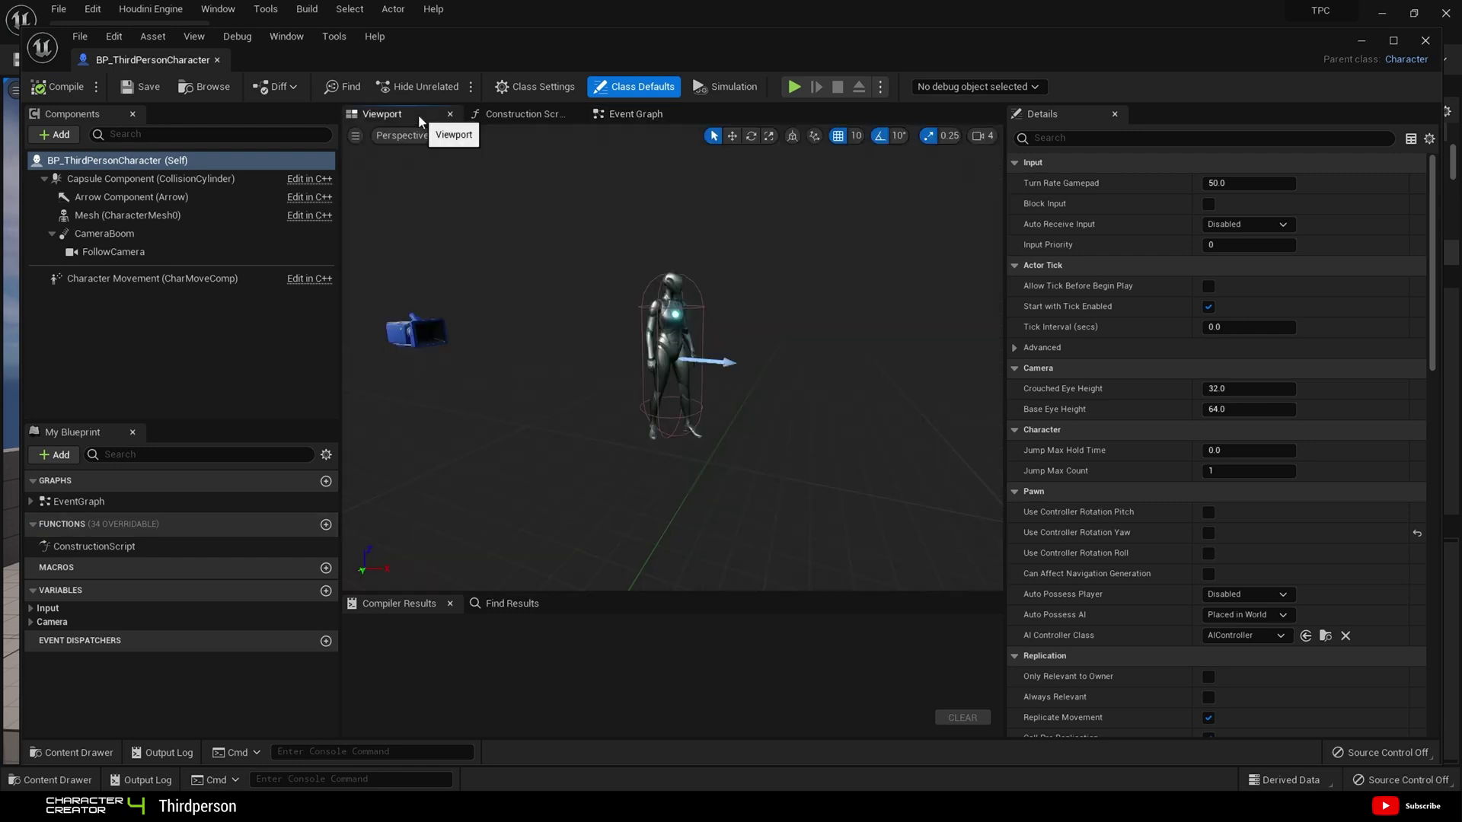
pyautogui.moveTo(702, 505); pyautogui.dragTo(669, 505)
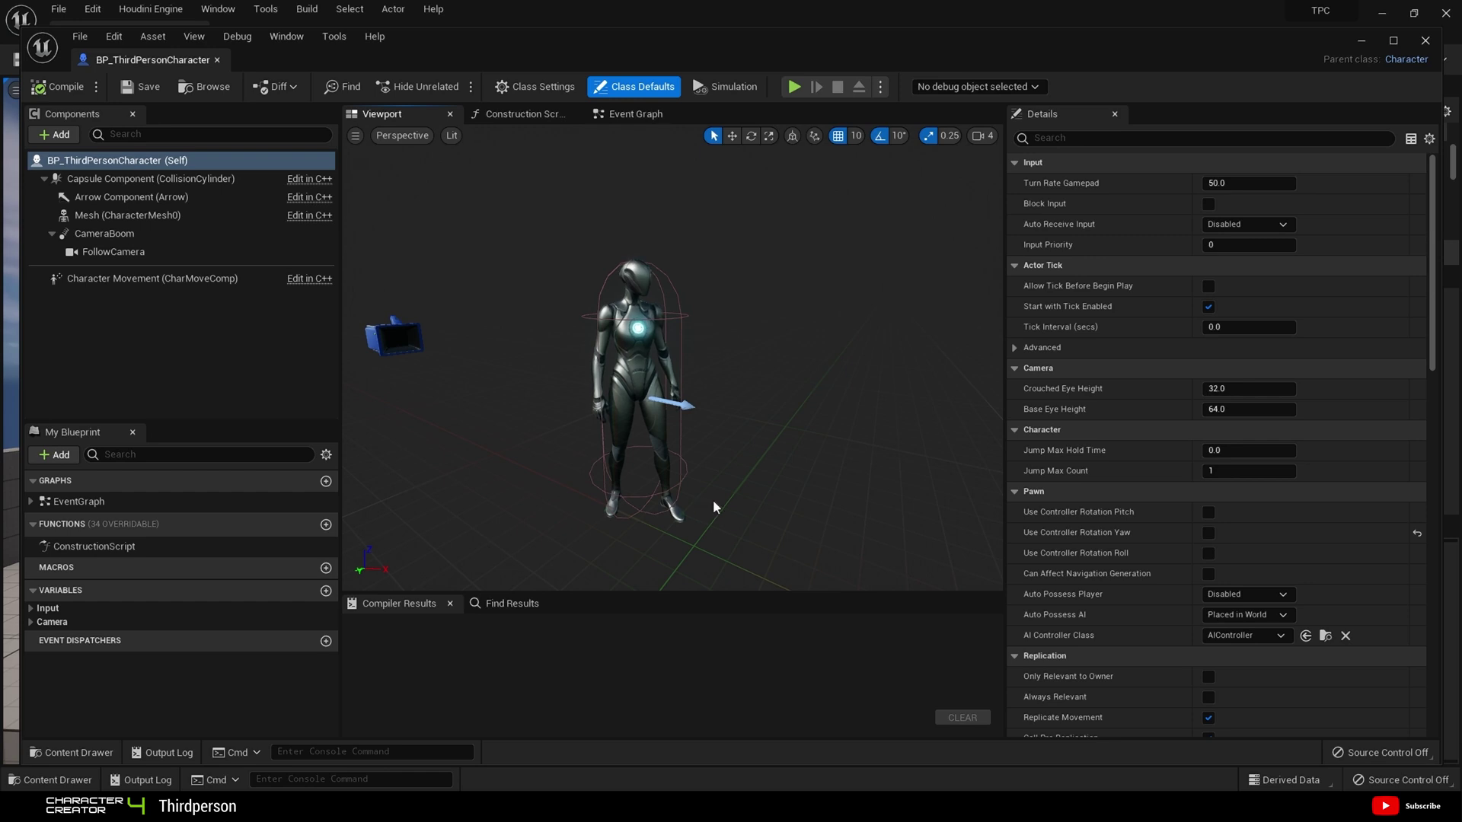
# Untick Visible on the Mesh, set Always Tick Pose and Refresh Bones, and compile
pyautogui.click(84, 216)
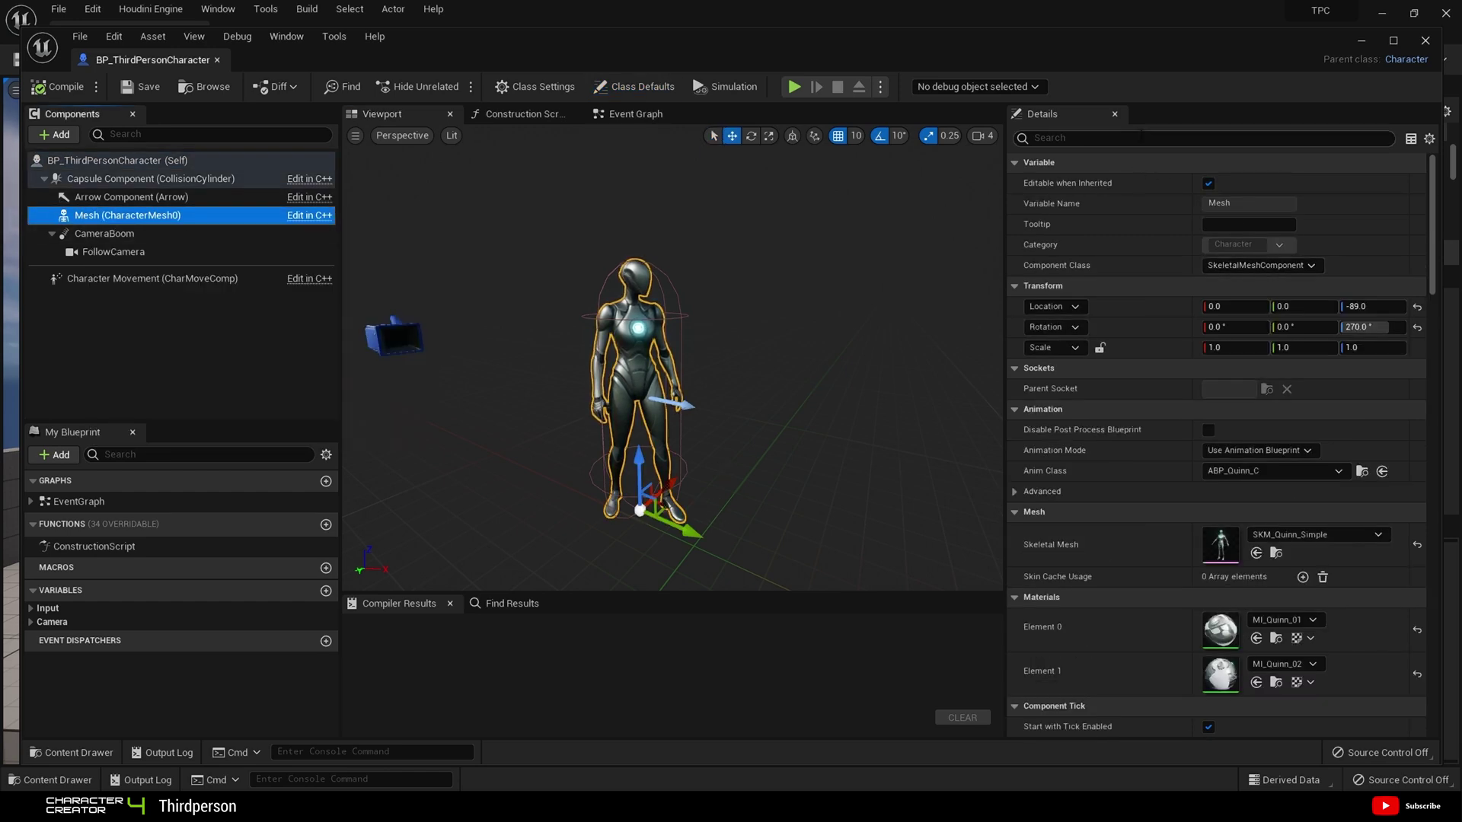
pyautogui.click(1139, 138)
pyautogui.write('ViS')
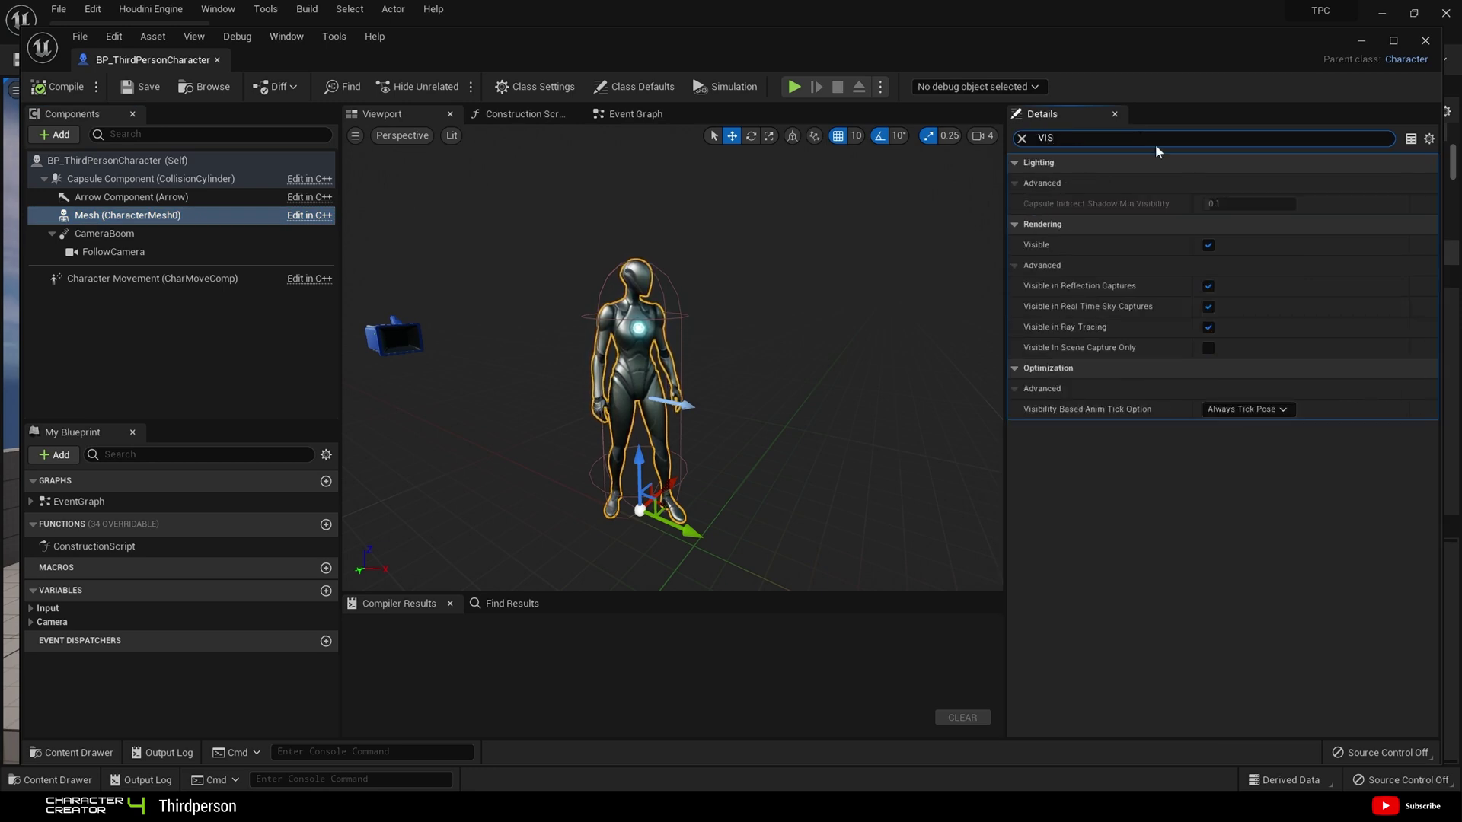
pyautogui.click(1209, 246)
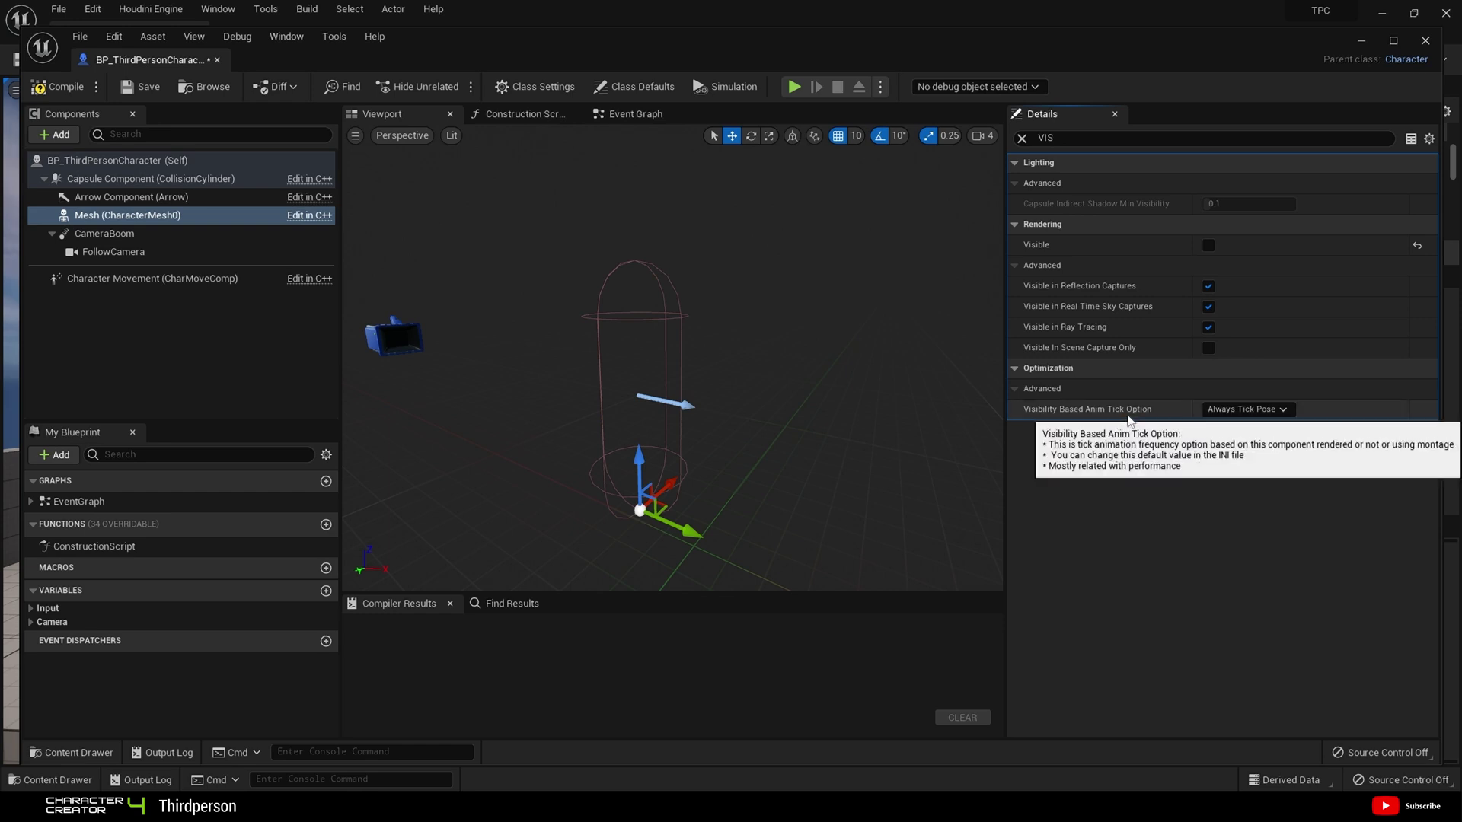
pyautogui.click(1248, 410)
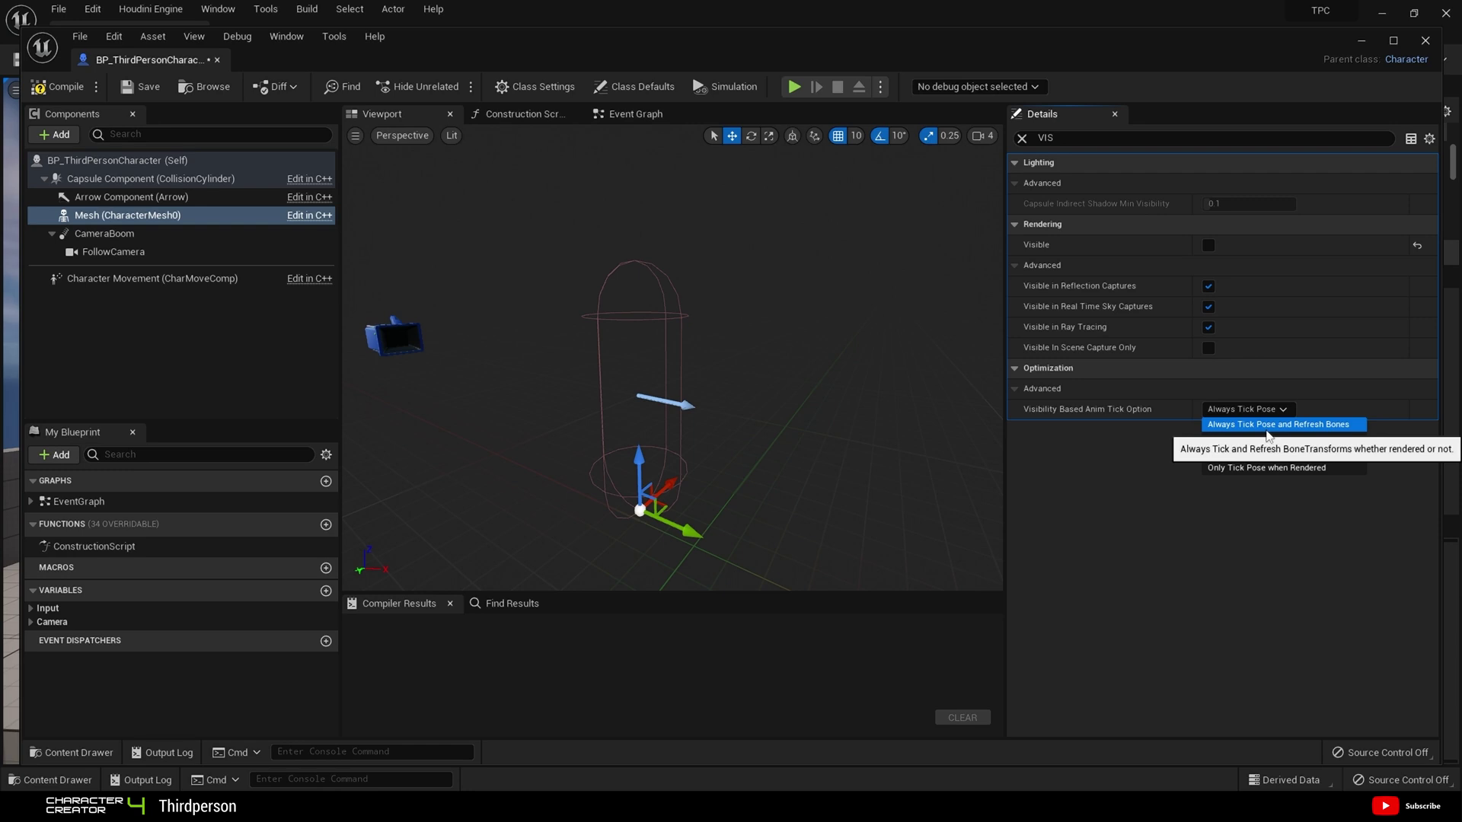
pyautogui.click(1266, 430)
pyautogui.click(72, 88)
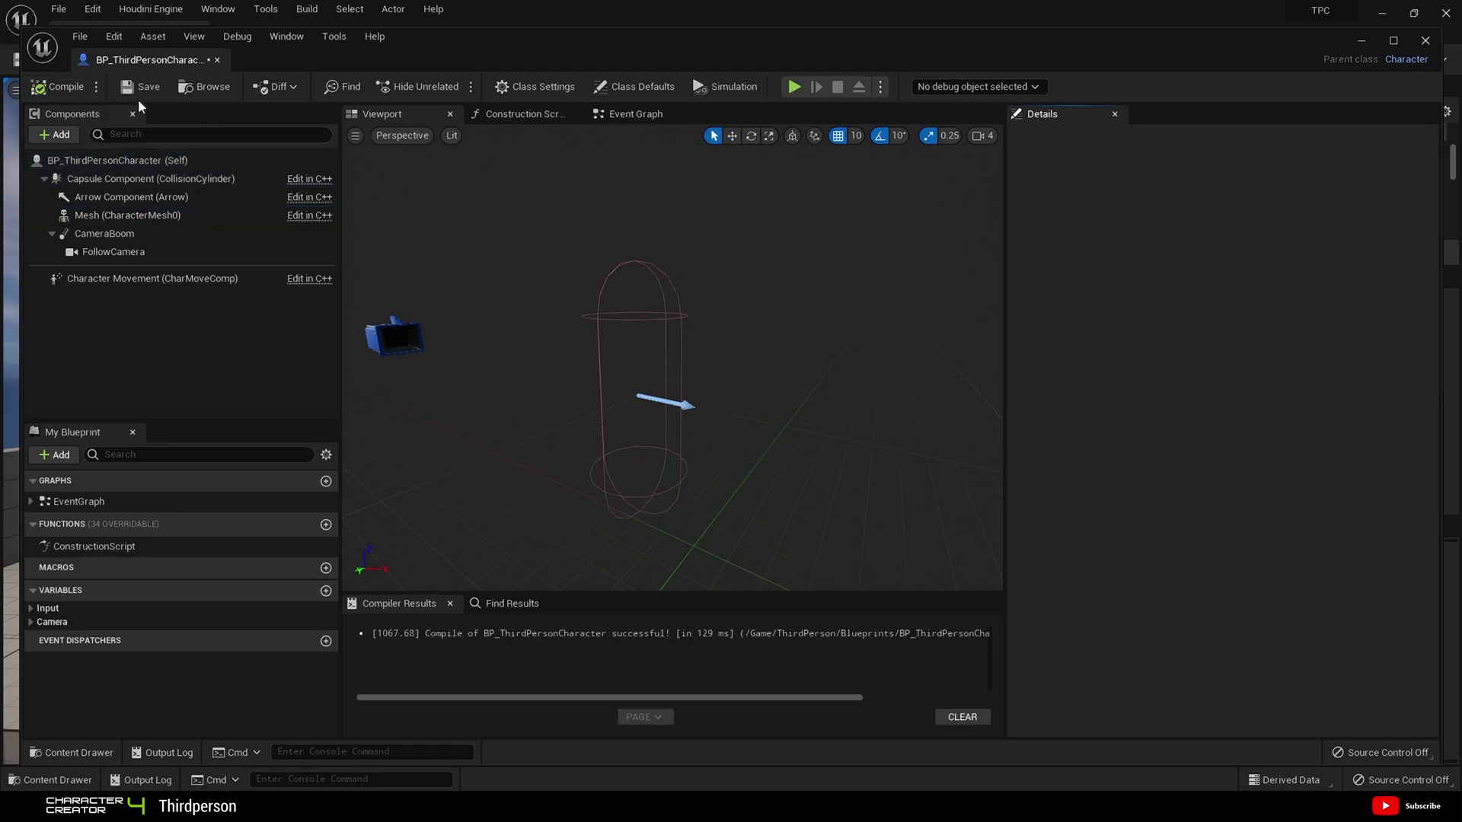
# Save, then drag the Alika mesh from Characters > CC4 > Alika under Mesh and compile
pyautogui.click(145, 91)
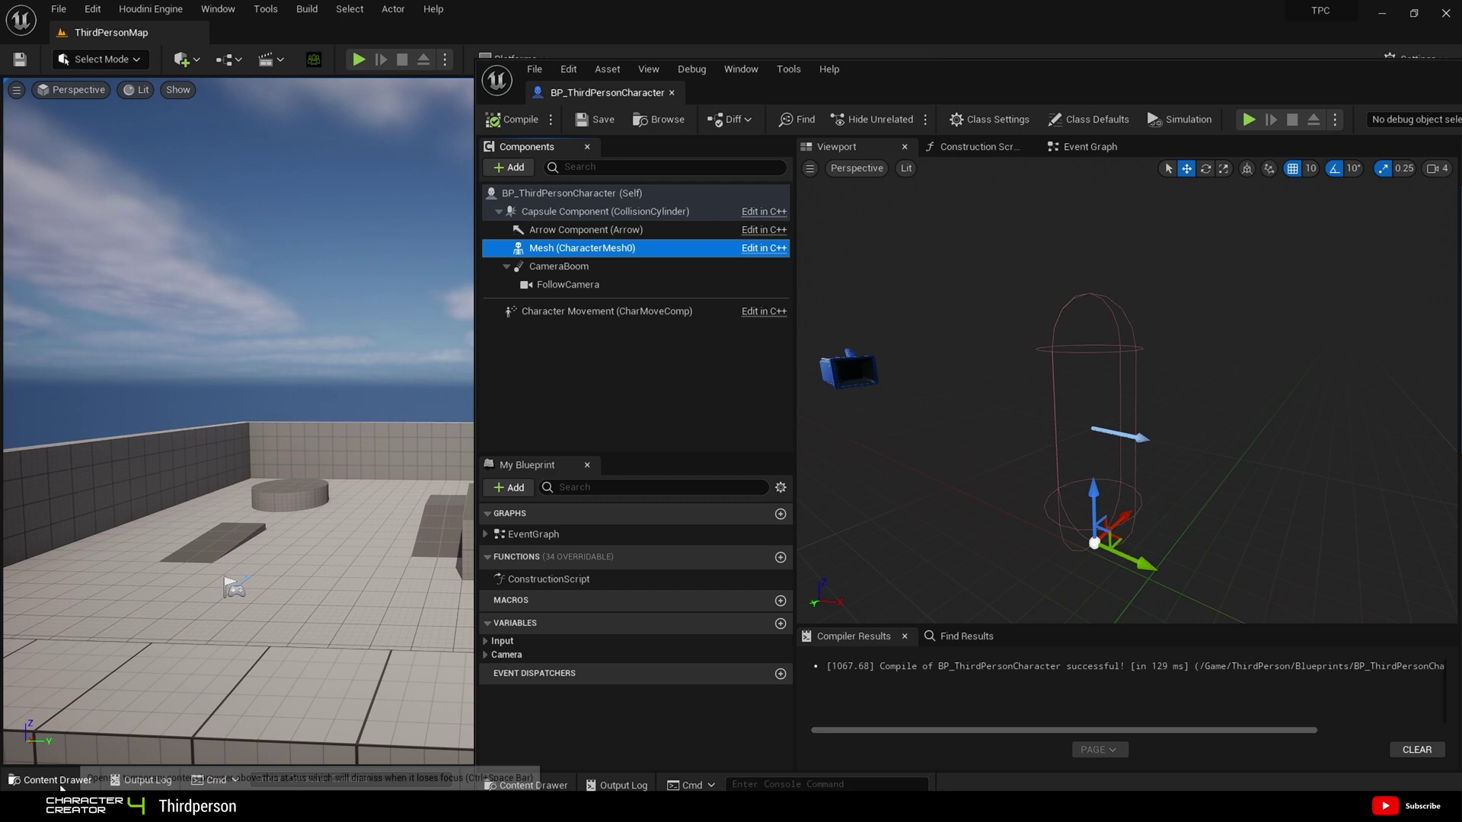
pyautogui.click(61, 780)
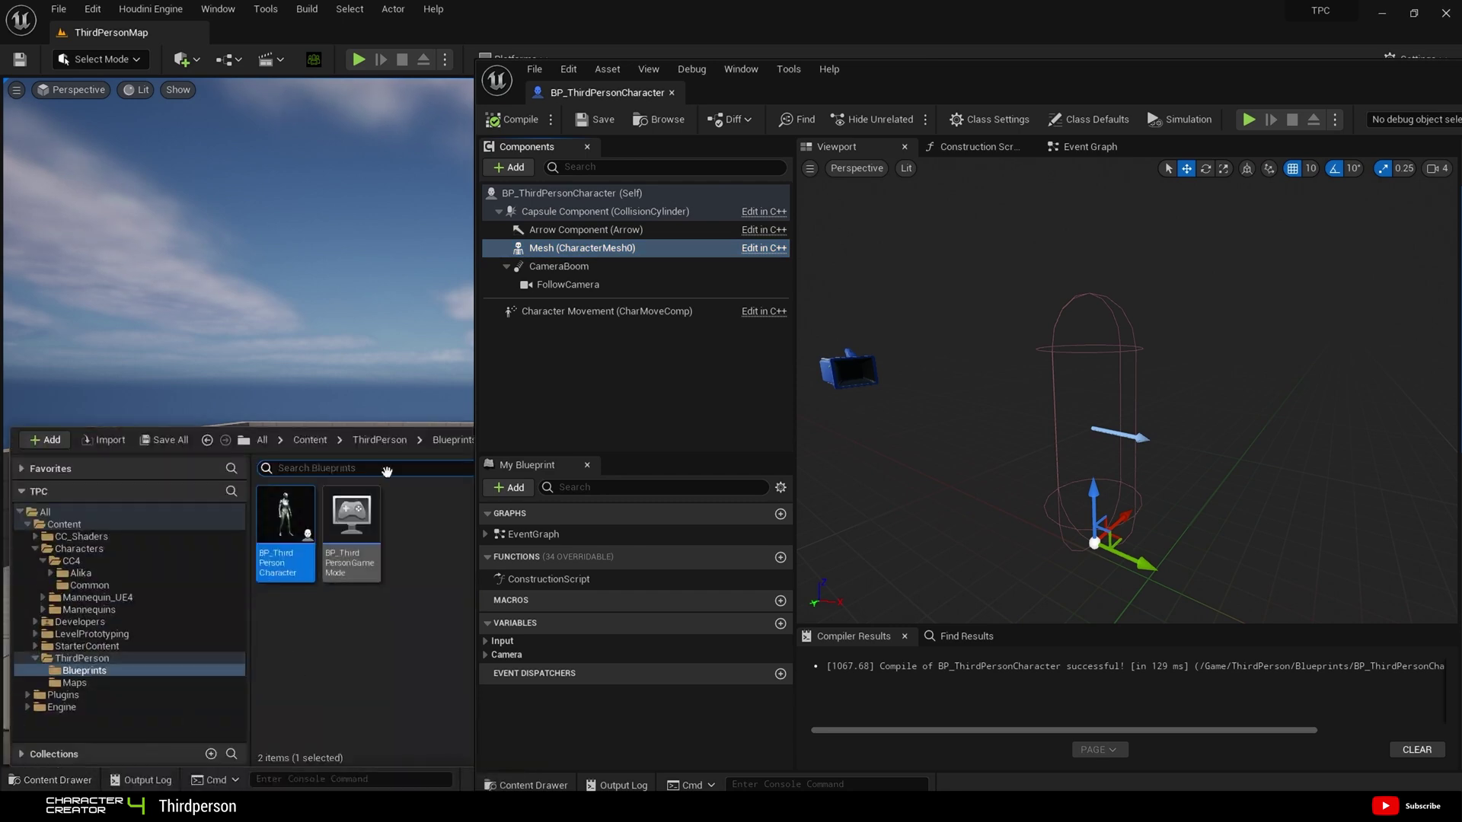
pyautogui.click(310, 440)
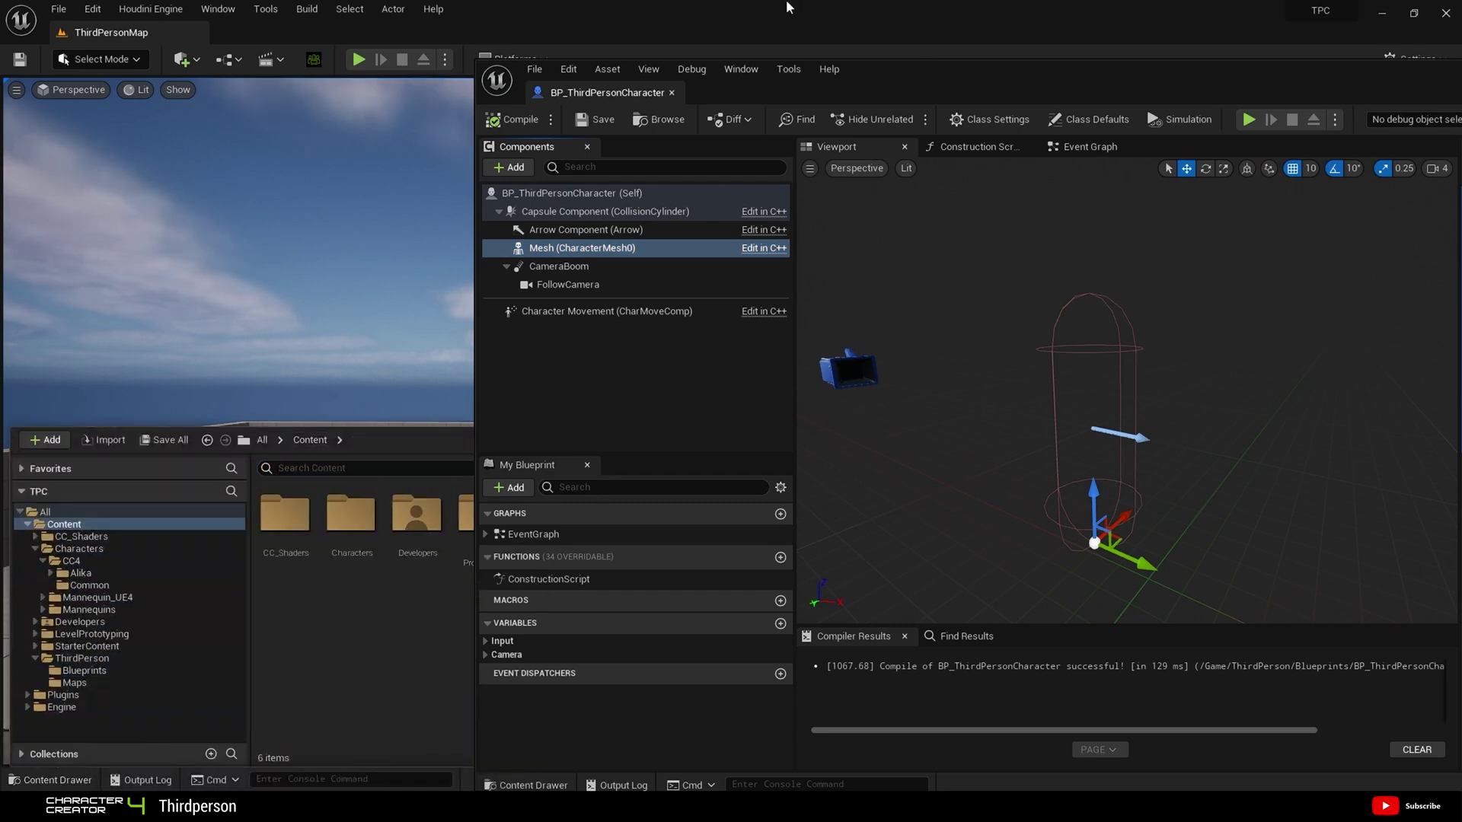
pyautogui.moveTo(914, 89); pyautogui.dragTo(1075, 64)
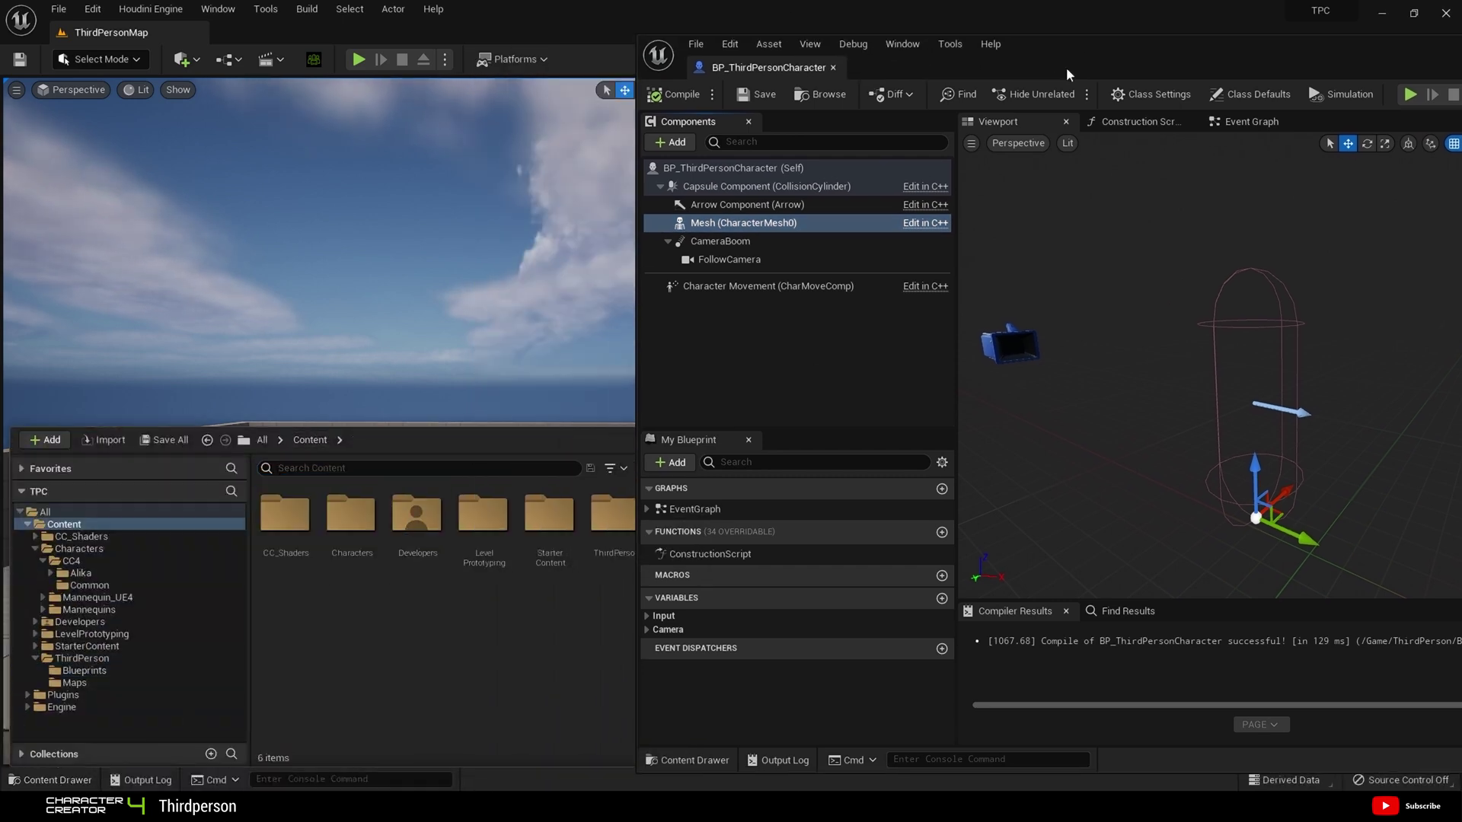
pyautogui.doubleClick(346, 509)
pyautogui.doubleClick(298, 515)
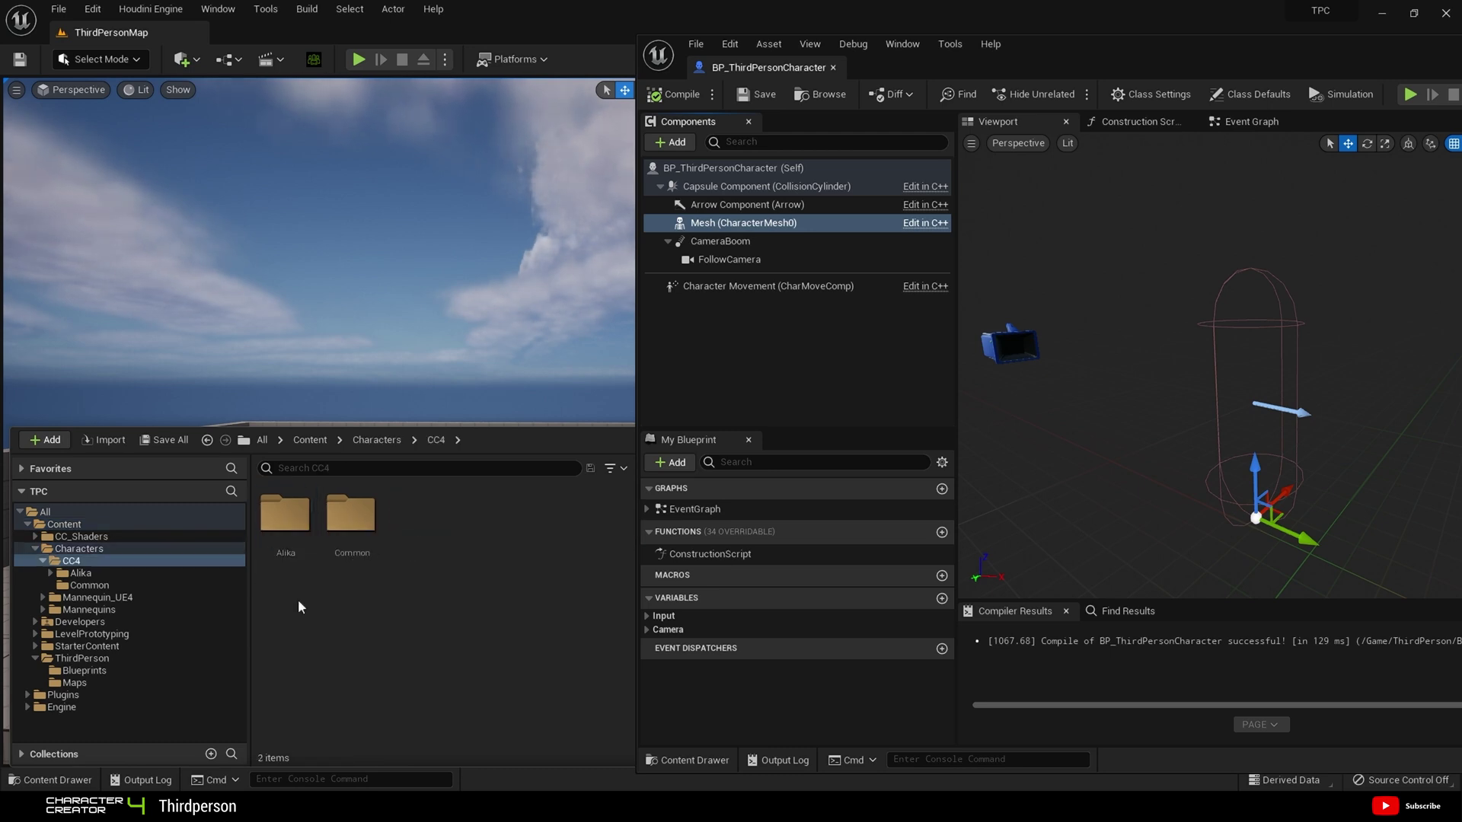
pyautogui.doubleClick(288, 548)
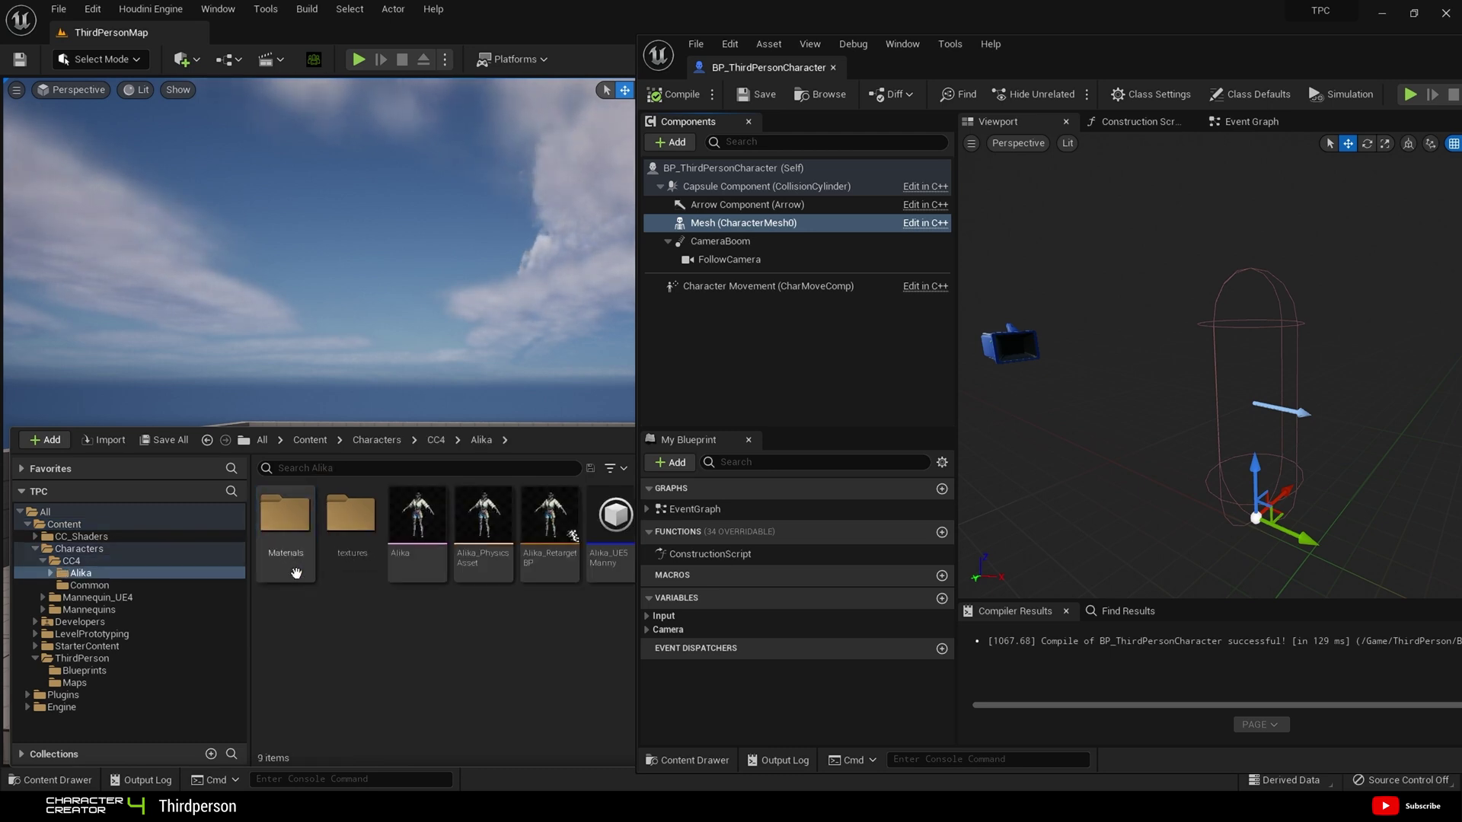
pyautogui.moveTo(424, 538)
pyautogui.moveTo(424, 538); pyautogui.dragTo(735, 223)
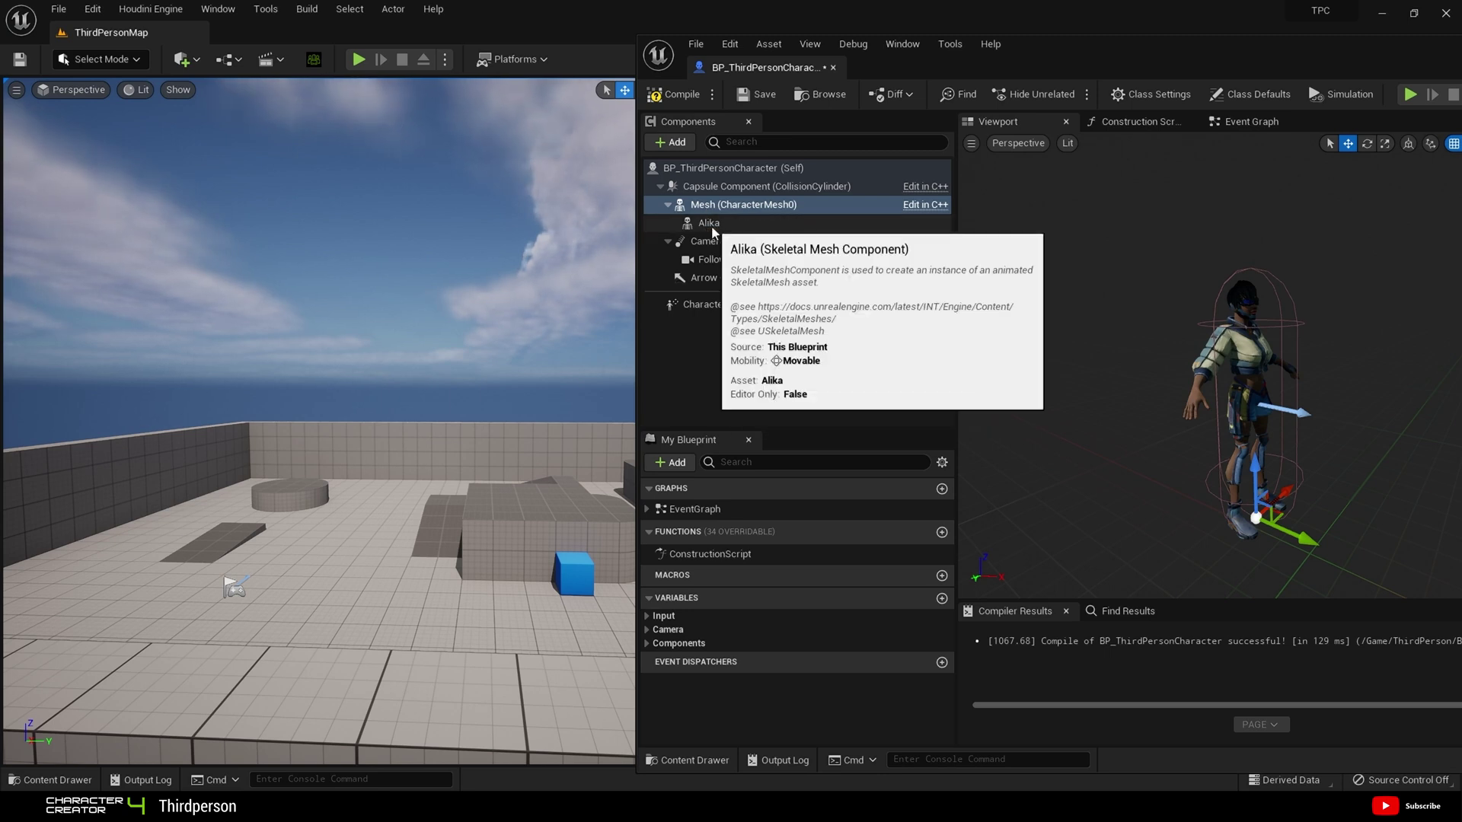
pyautogui.click(670, 98)
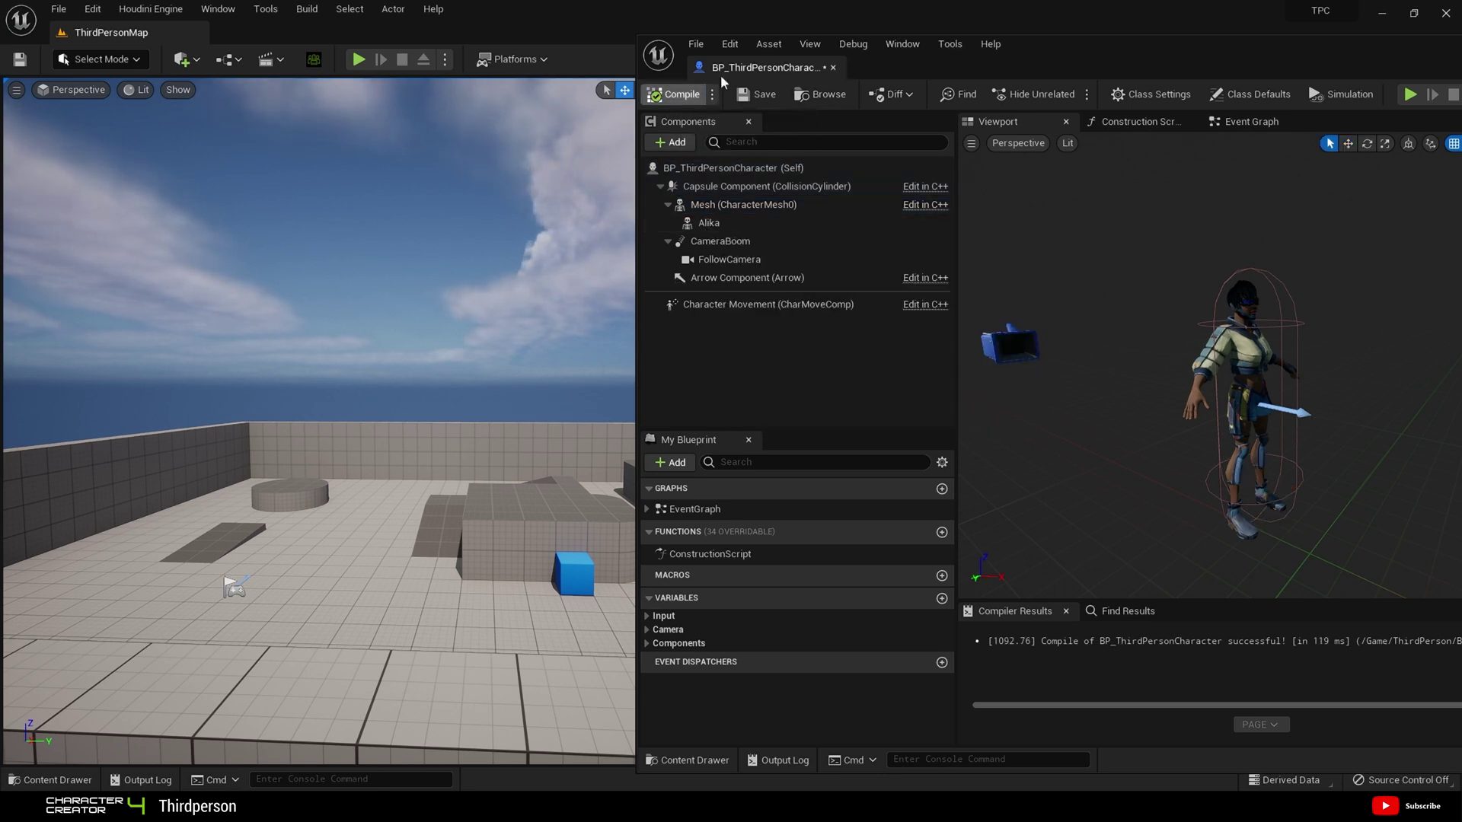
# Set the Alika component's Anim Class to Alika_RetargetBP_C, then close the character Blueprint
pyautogui.moveTo(1149, 45); pyautogui.dragTo(513, 38)
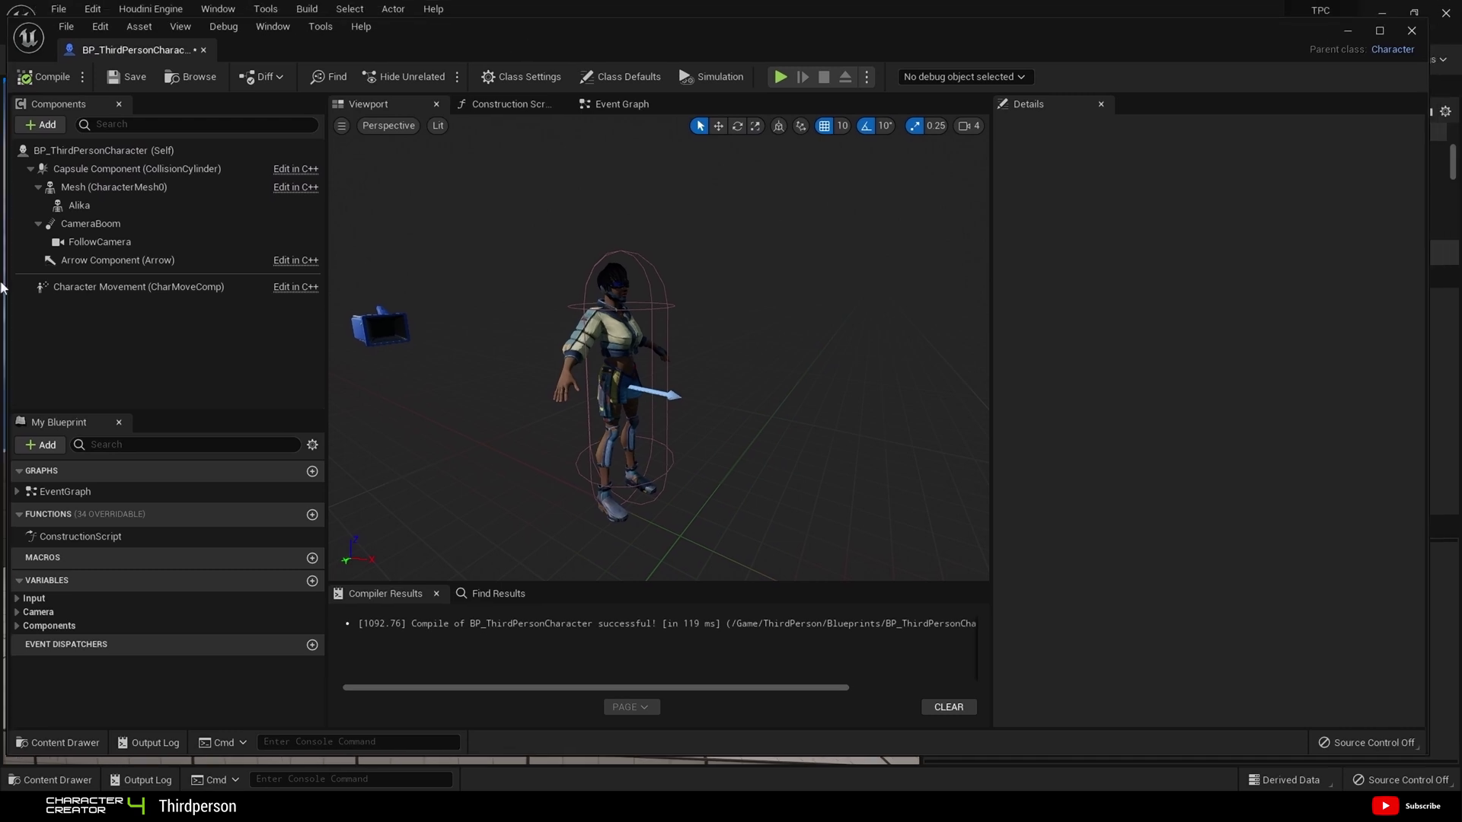
pyautogui.click(88, 203)
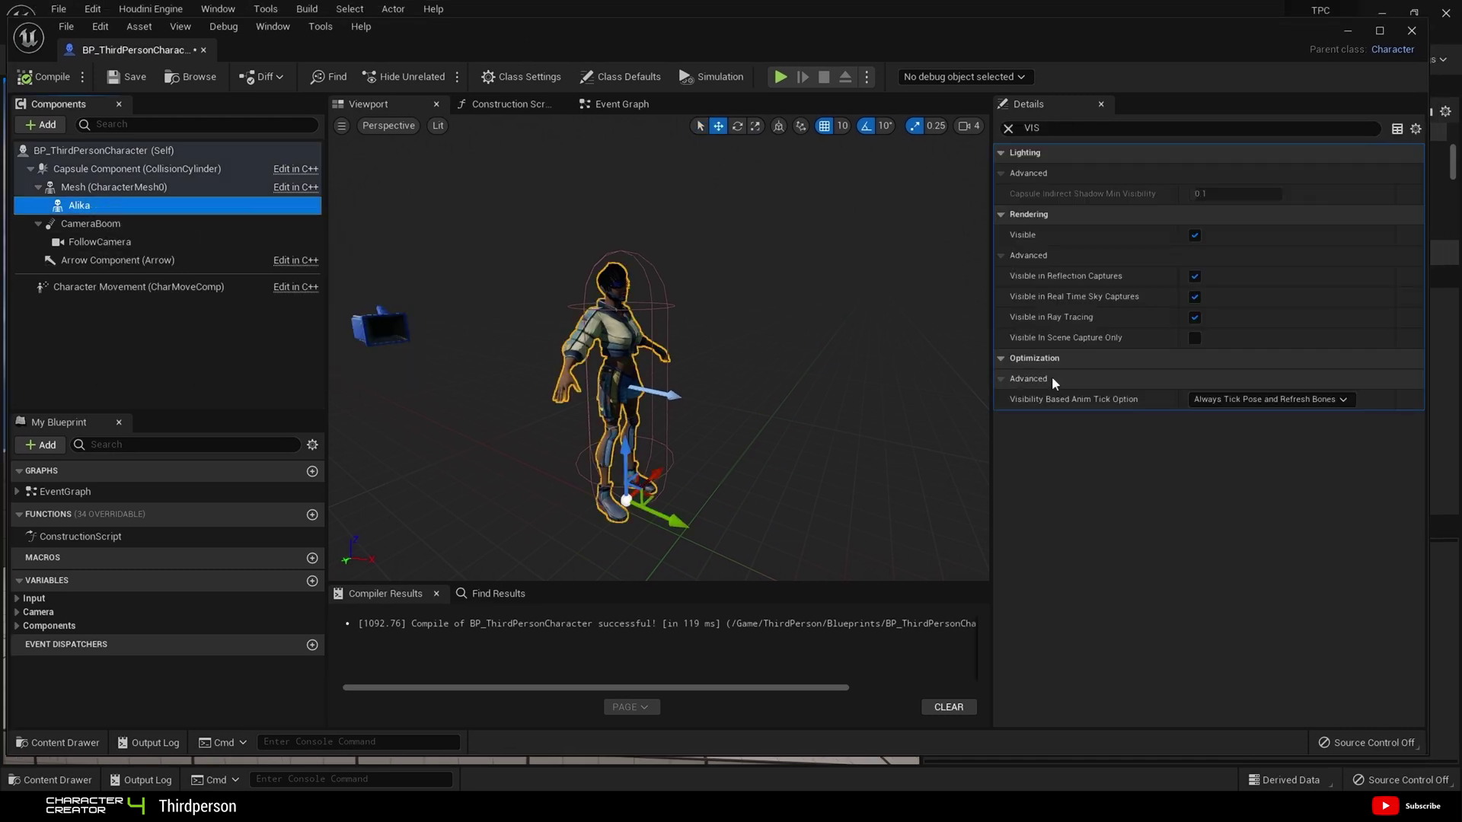
pyautogui.click(1008, 128)
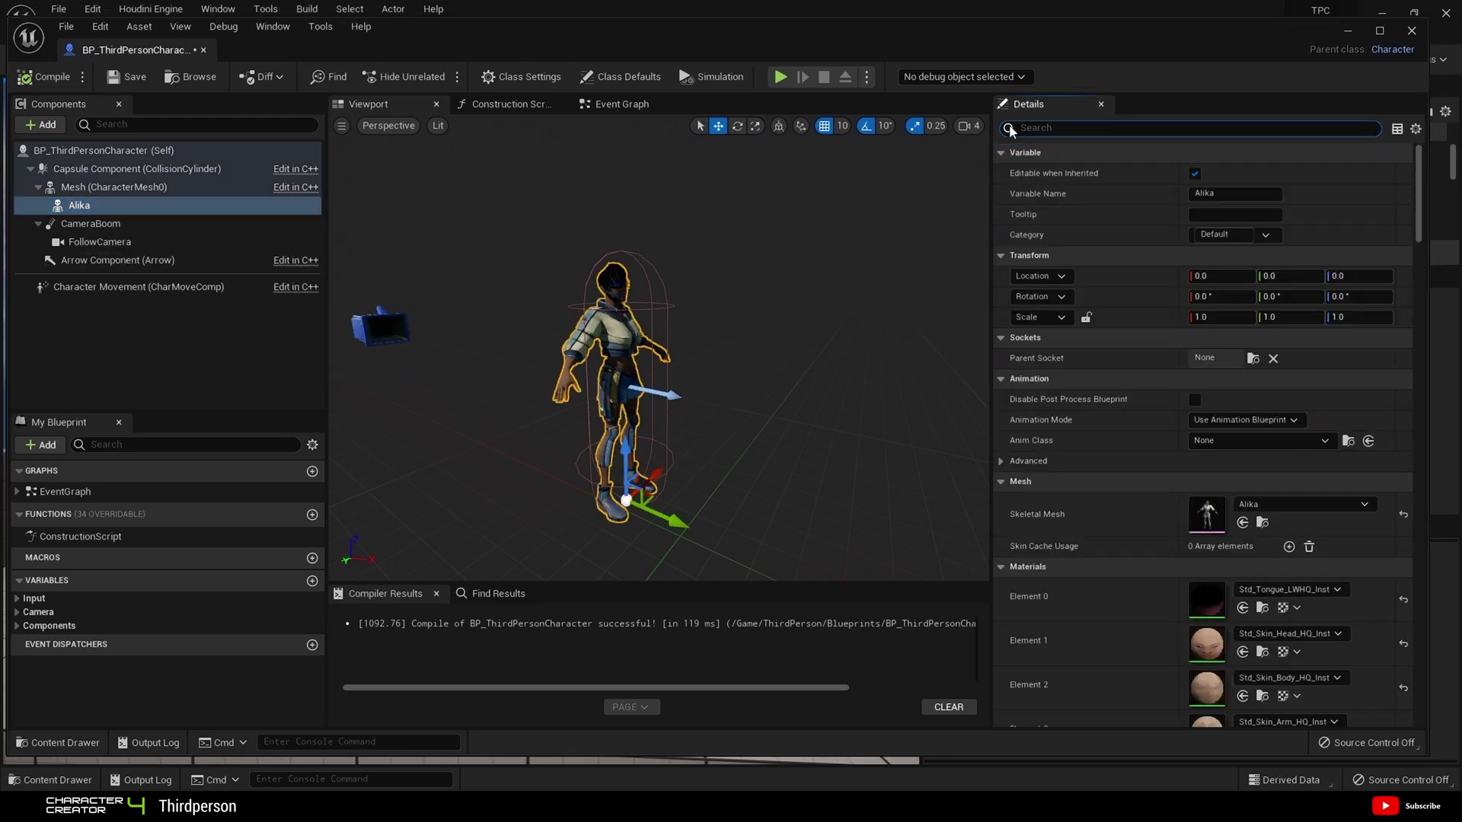
pyautogui.click(1242, 443)
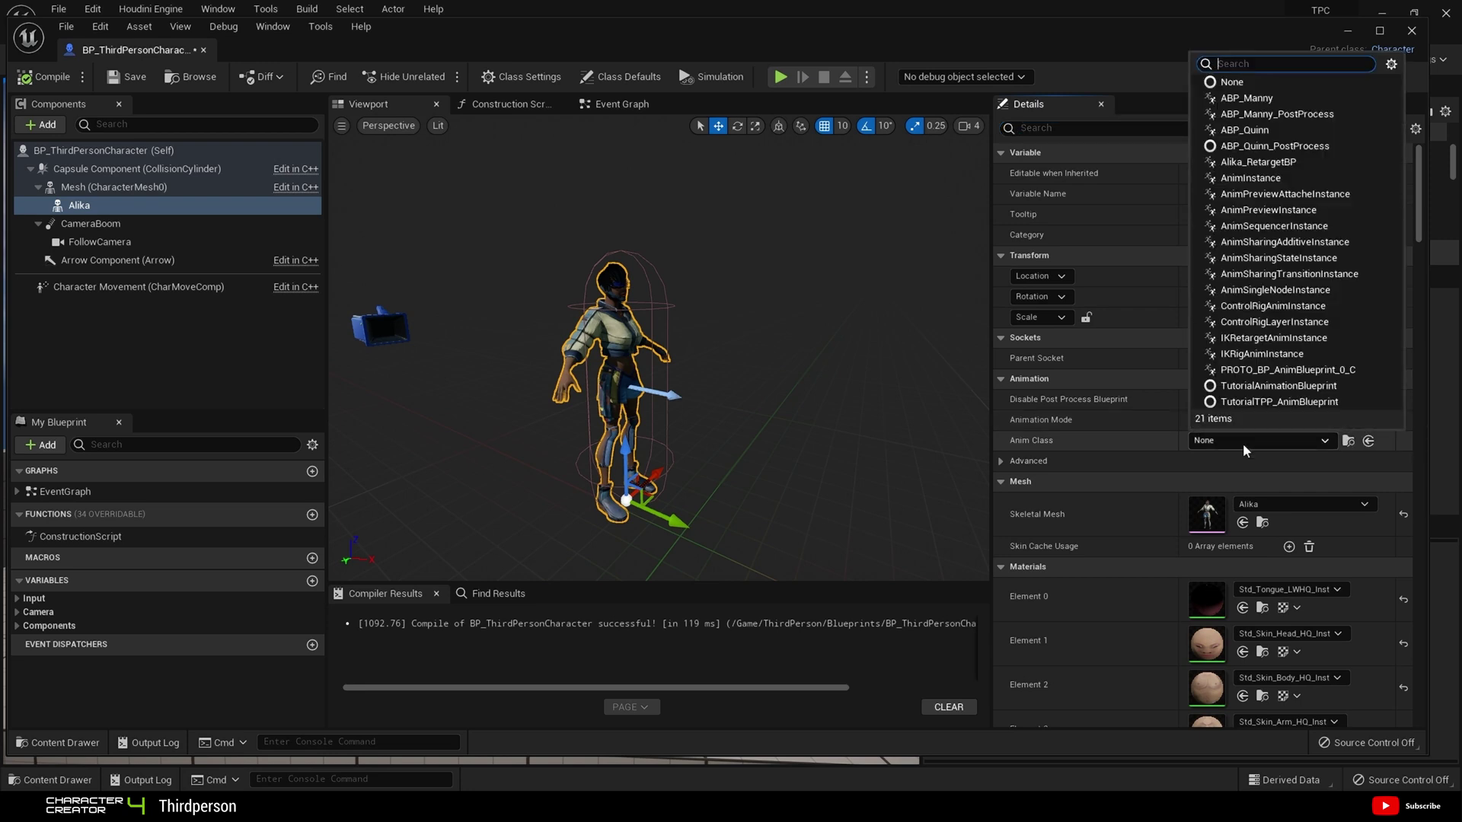
pyautogui.click(1260, 163)
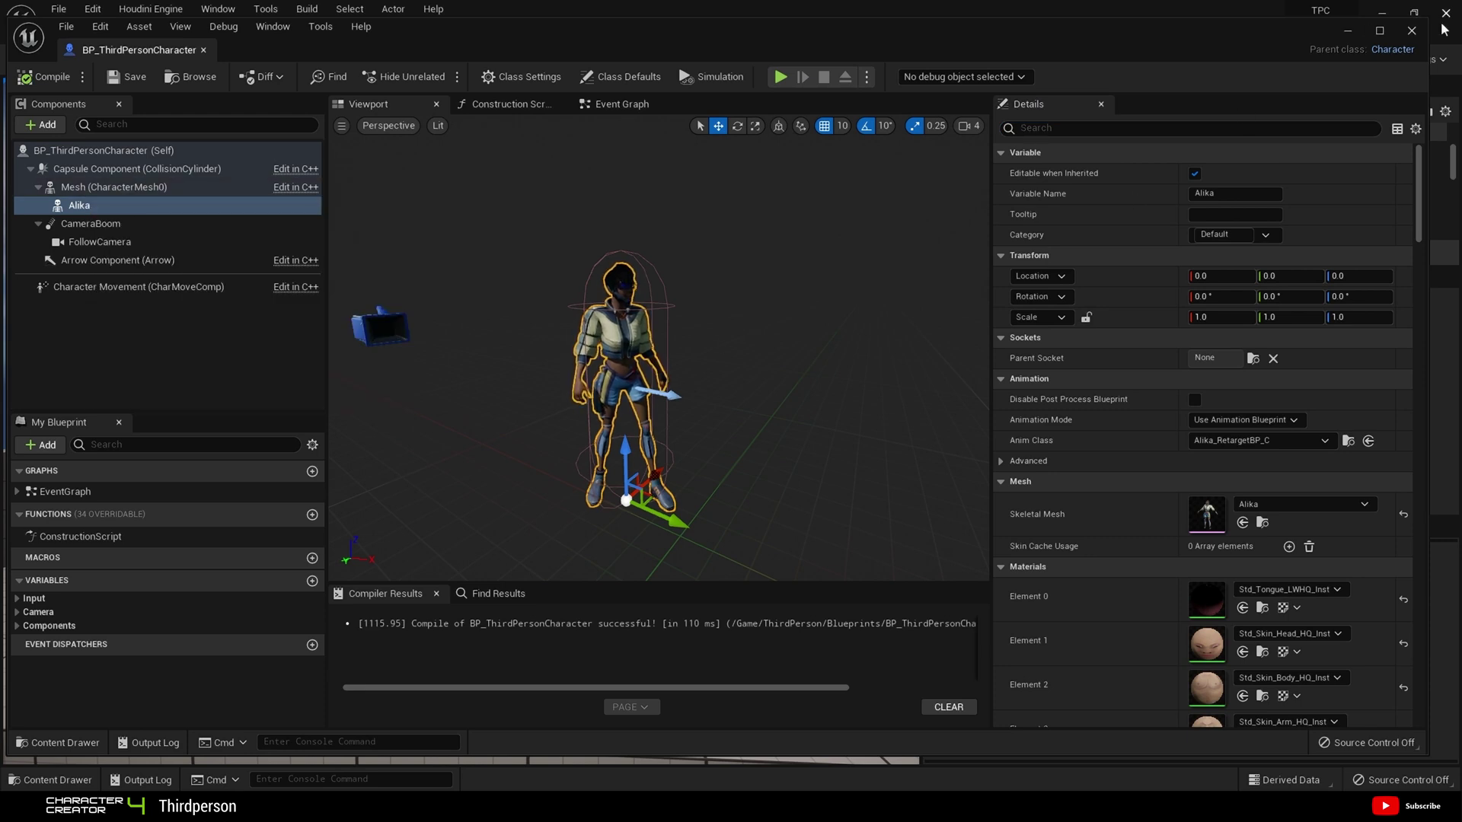
pyautogui.click(1412, 31)
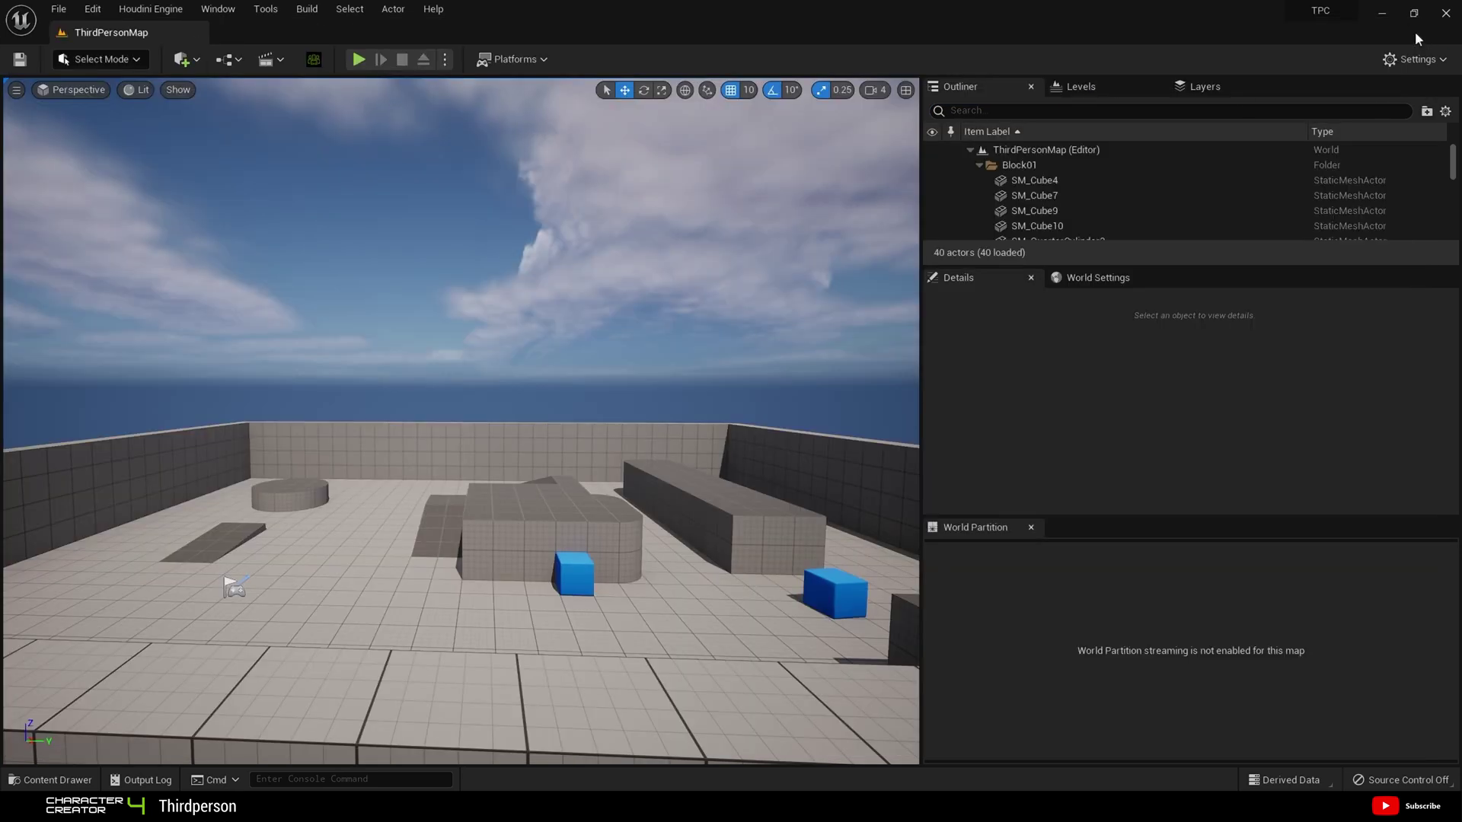
# Play ThirdPersonMap and run forward and jump across the ramp, block and floor as Alika
pyautogui.click(362, 60)
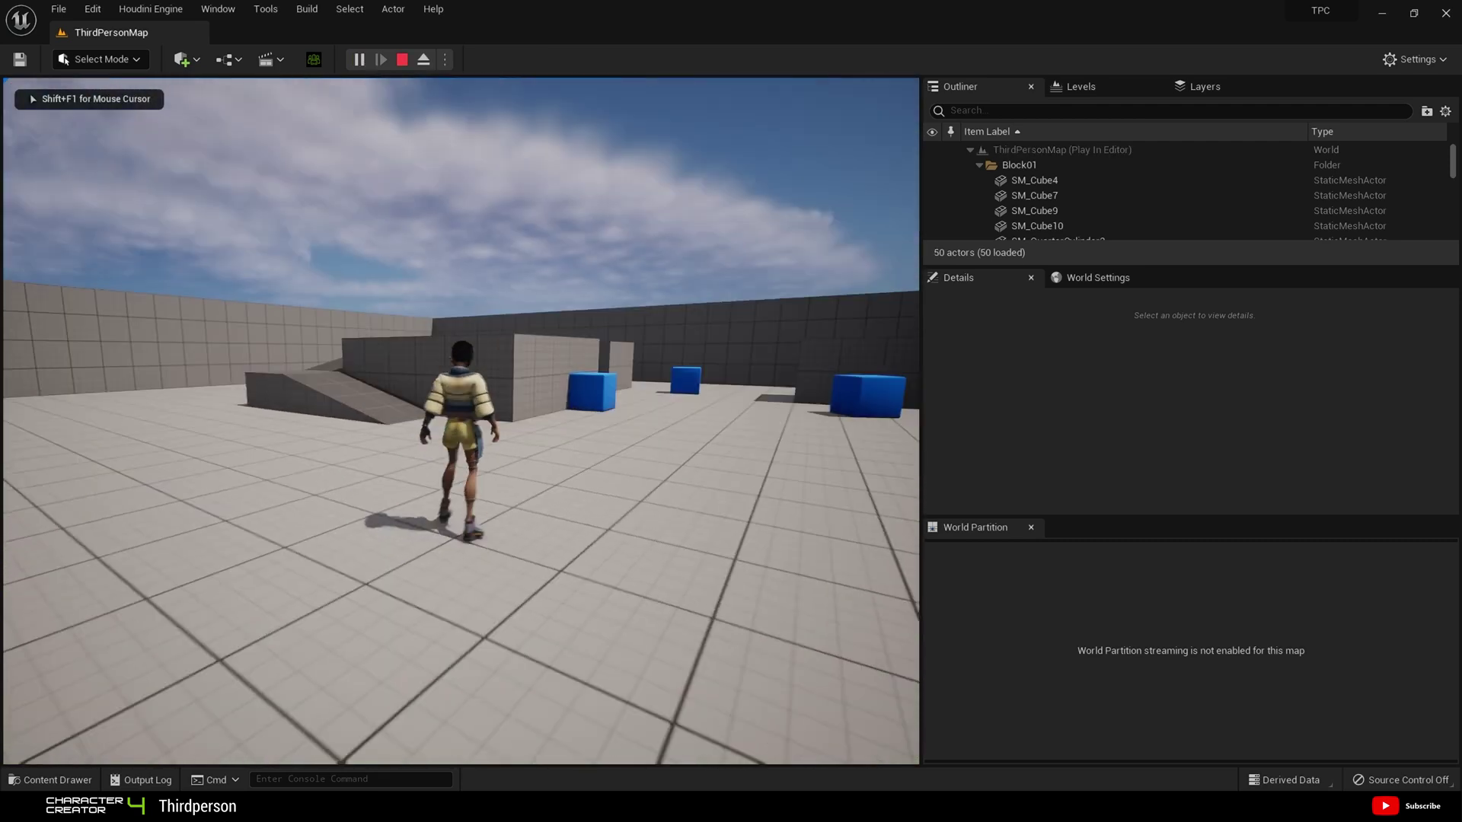
pyautogui.press('w')
pyautogui.press('w')
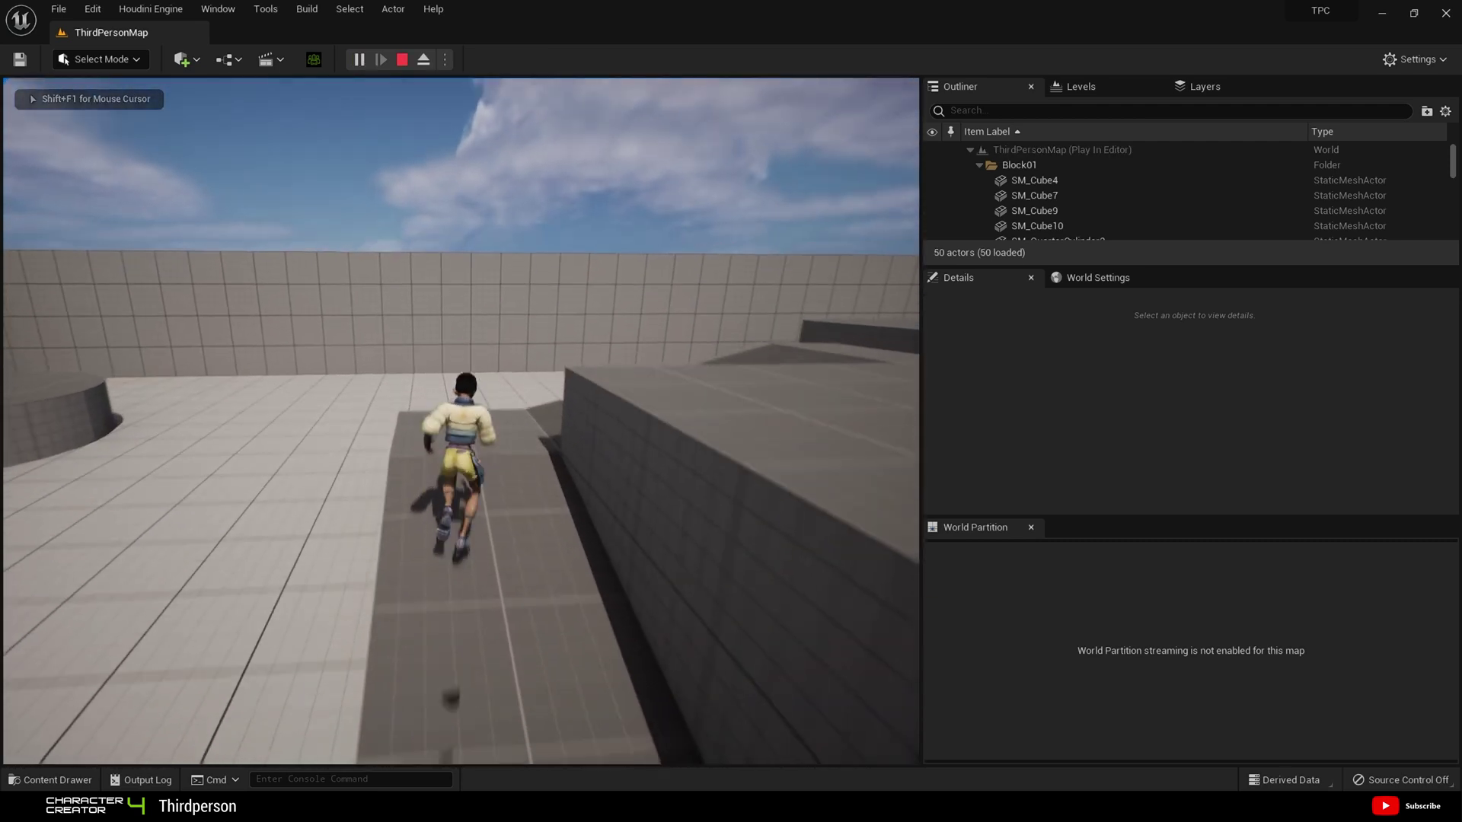
pyautogui.press('space')
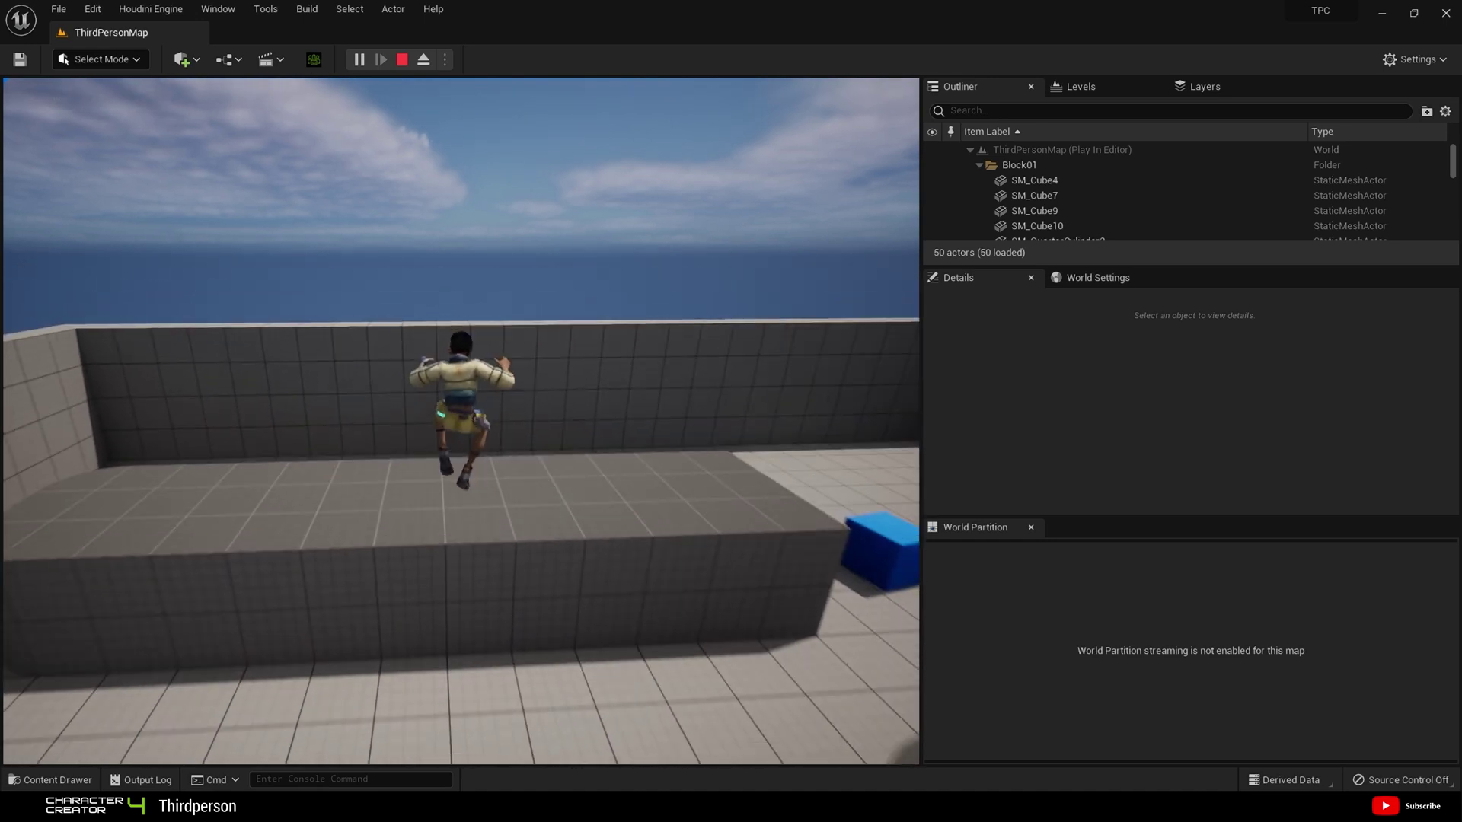
pyautogui.press('w')
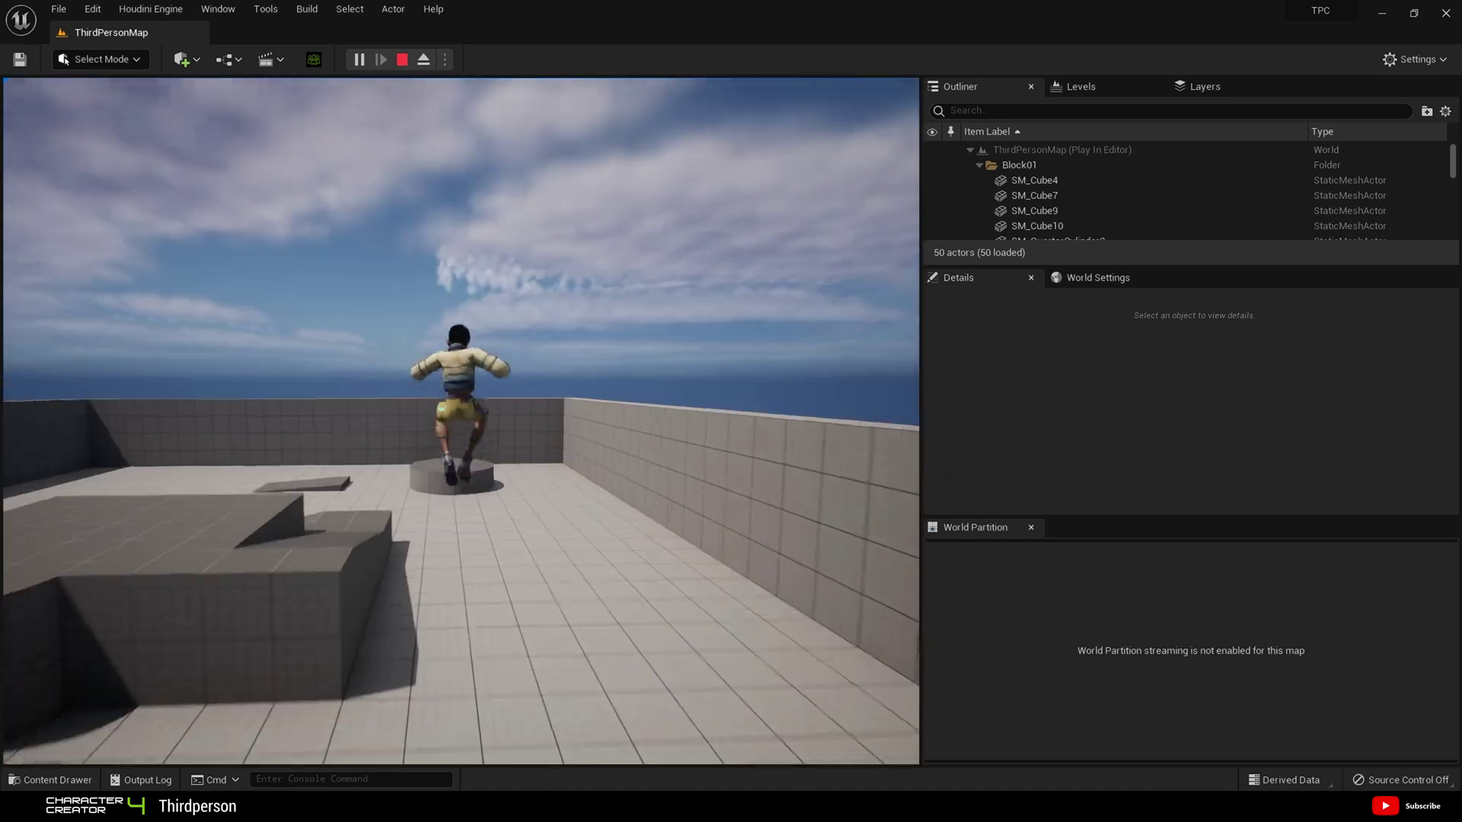
pyautogui.press('w')
pyautogui.press('w')
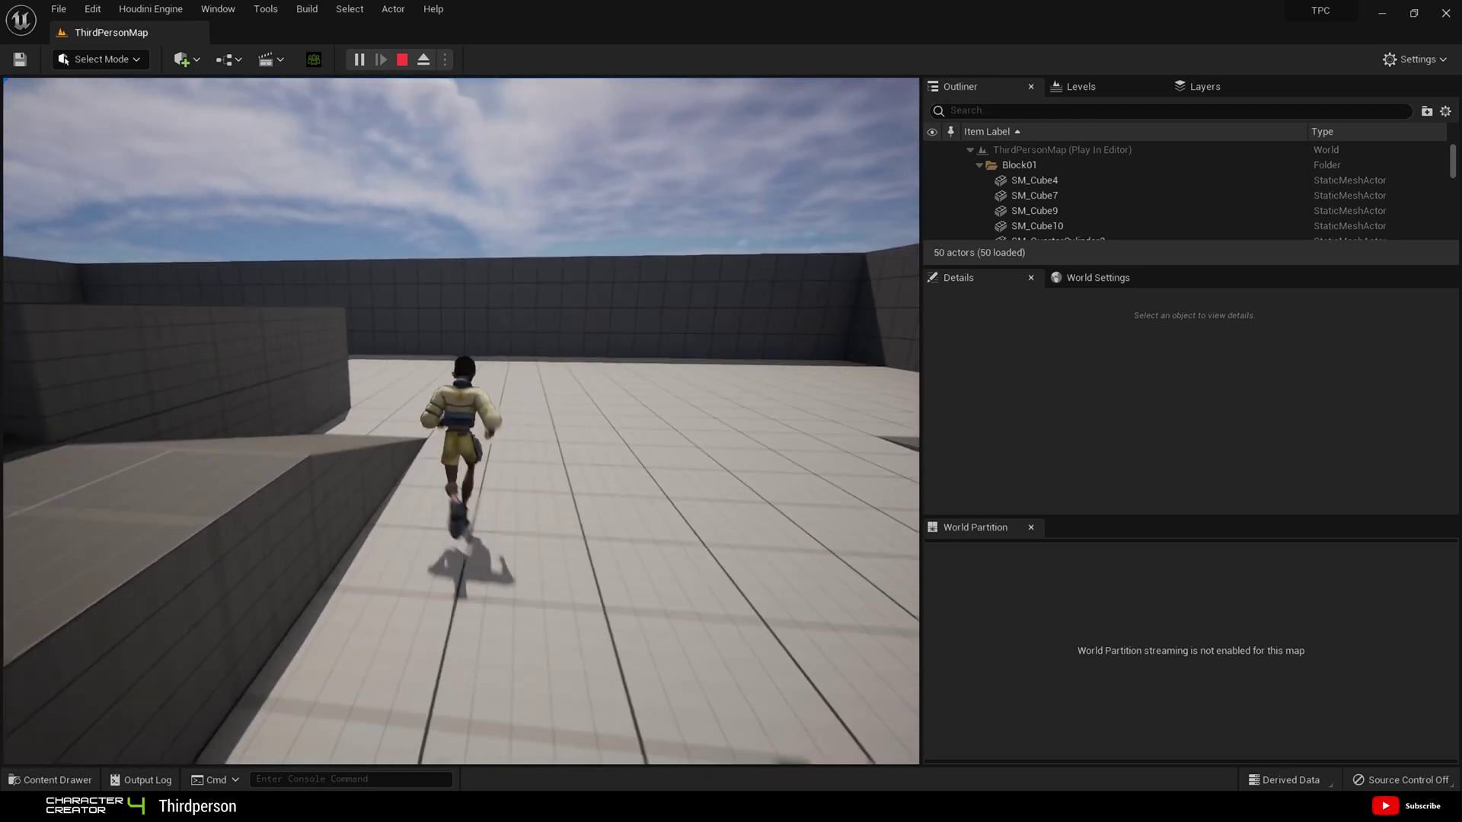
pyautogui.press('w')
pyautogui.press('w')
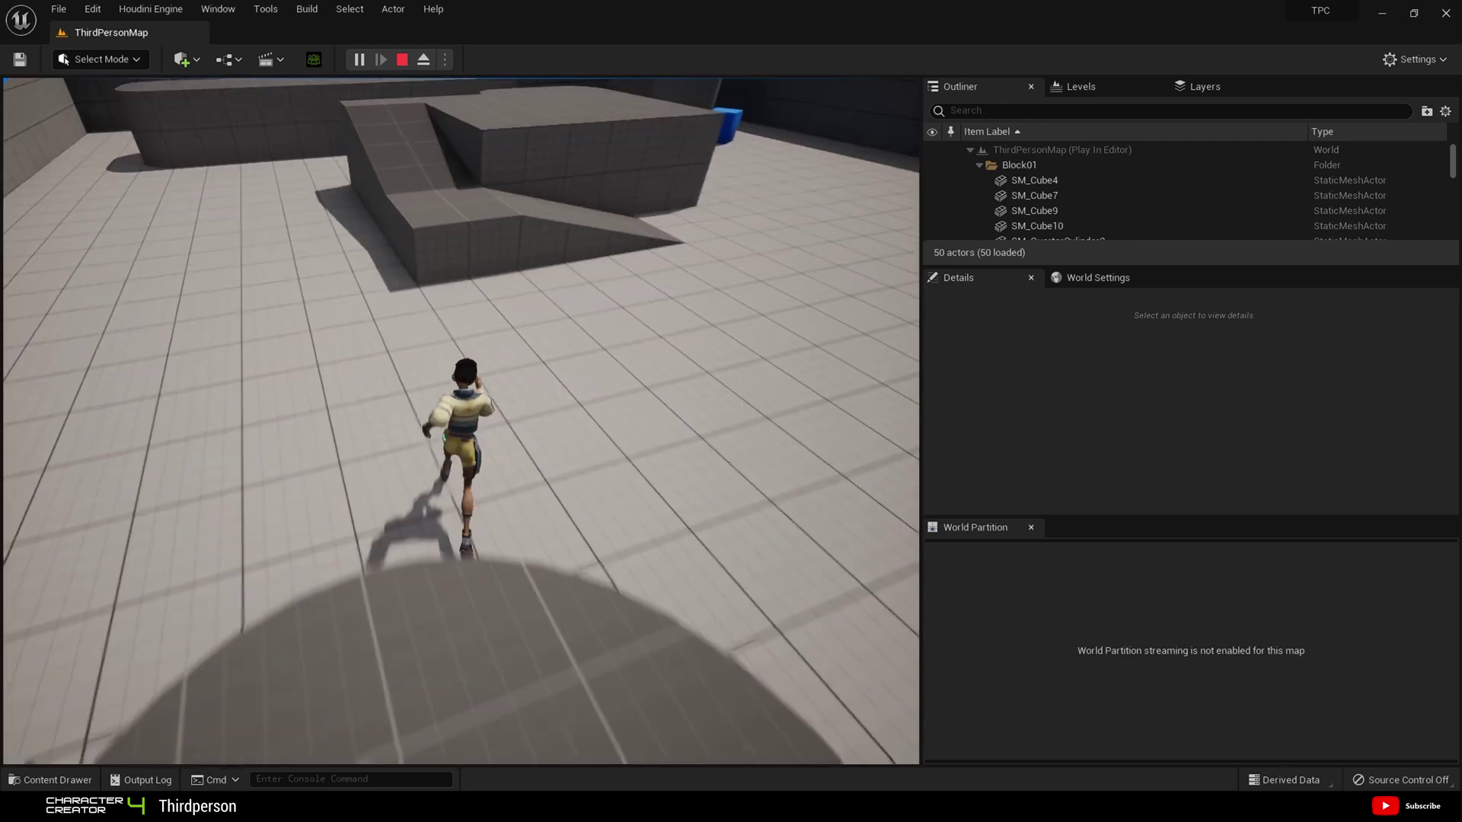
pyautogui.press('w')
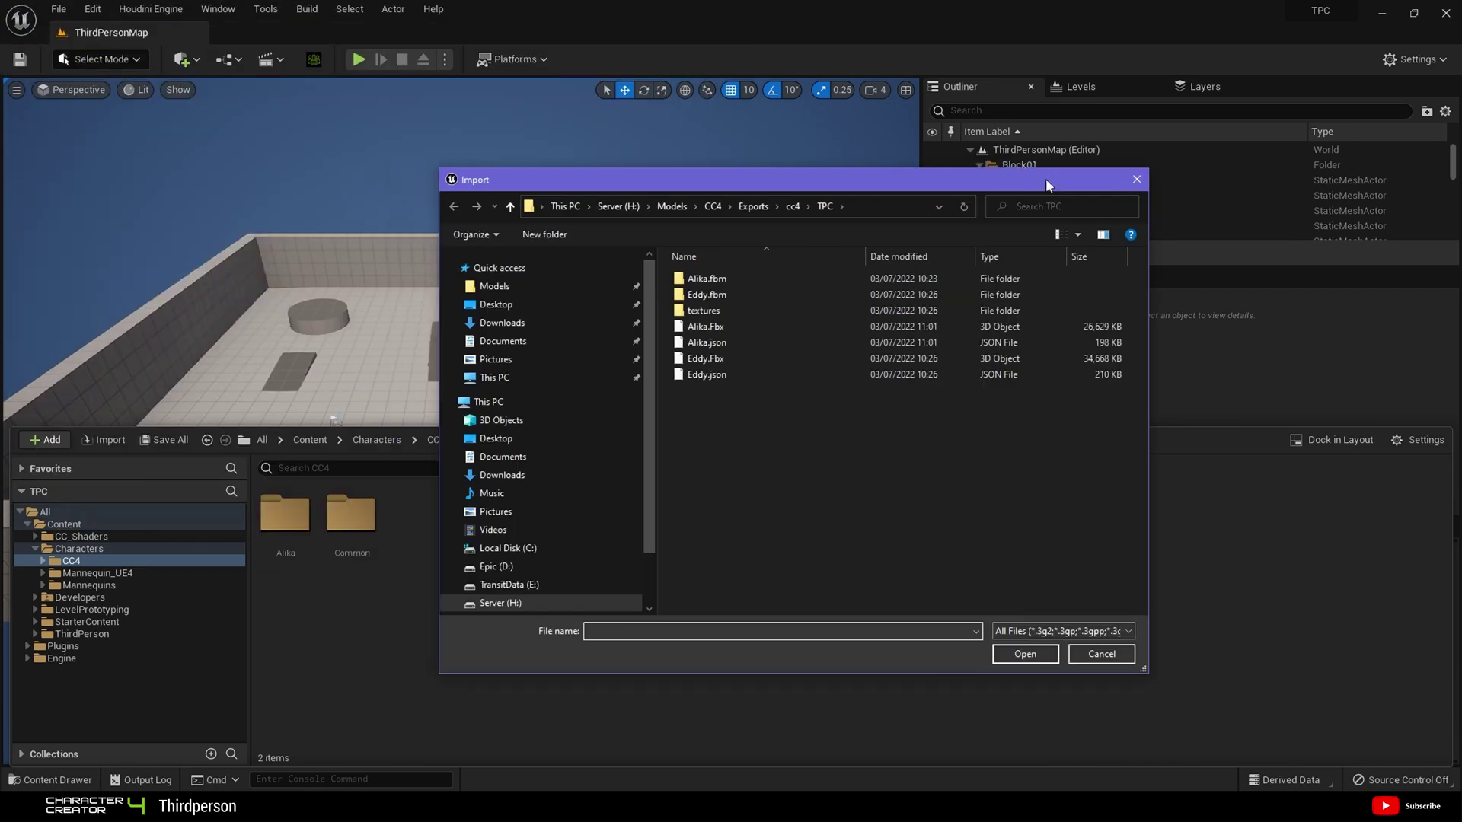
# Import Eddy.Fbx with default Auto Setup and FBX options, and move Eddy_fbm into textures
pyautogui.click(705, 357)
pyautogui.click(1028, 655)
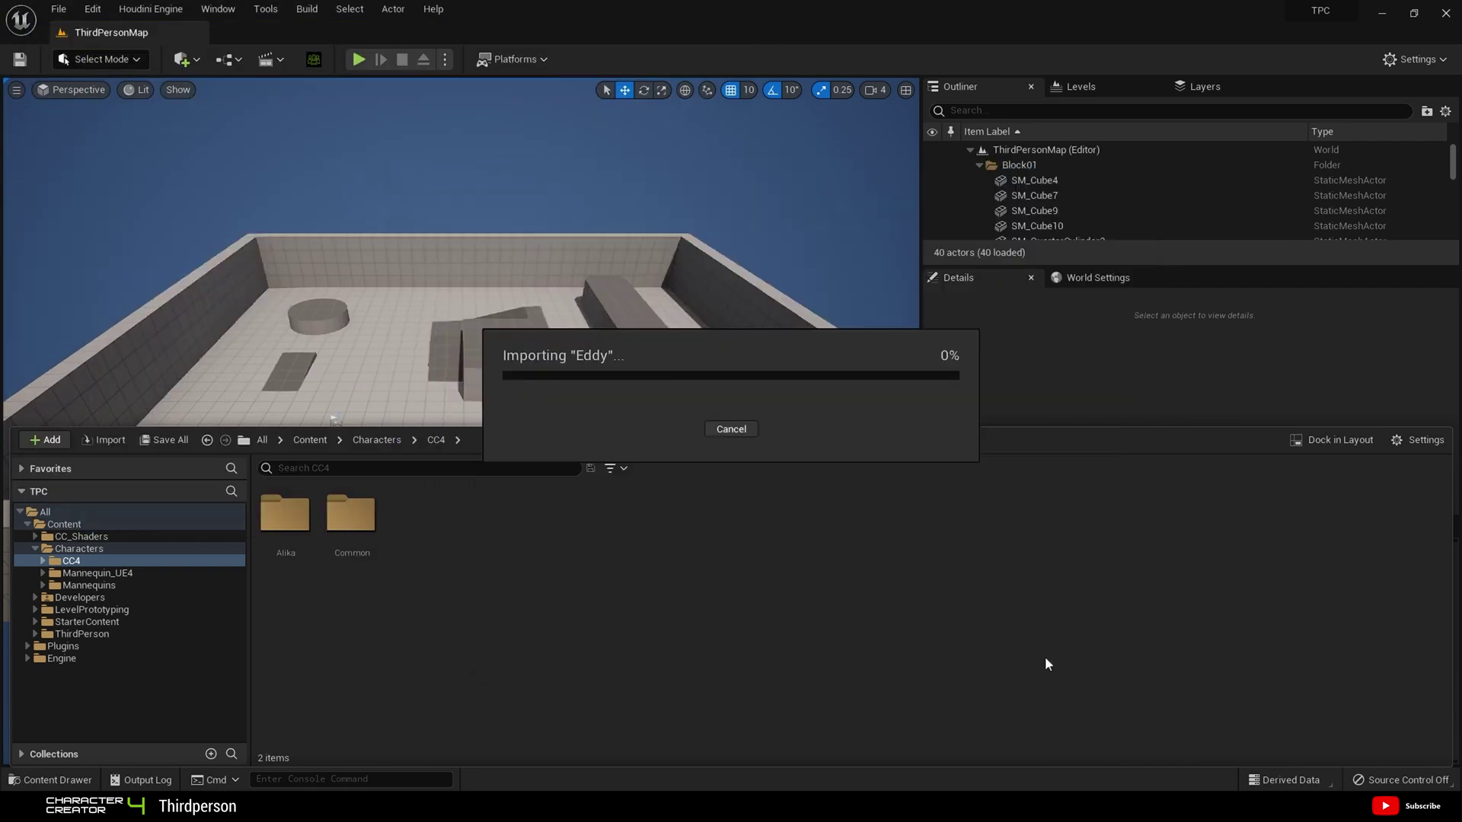
pyautogui.click(822, 453)
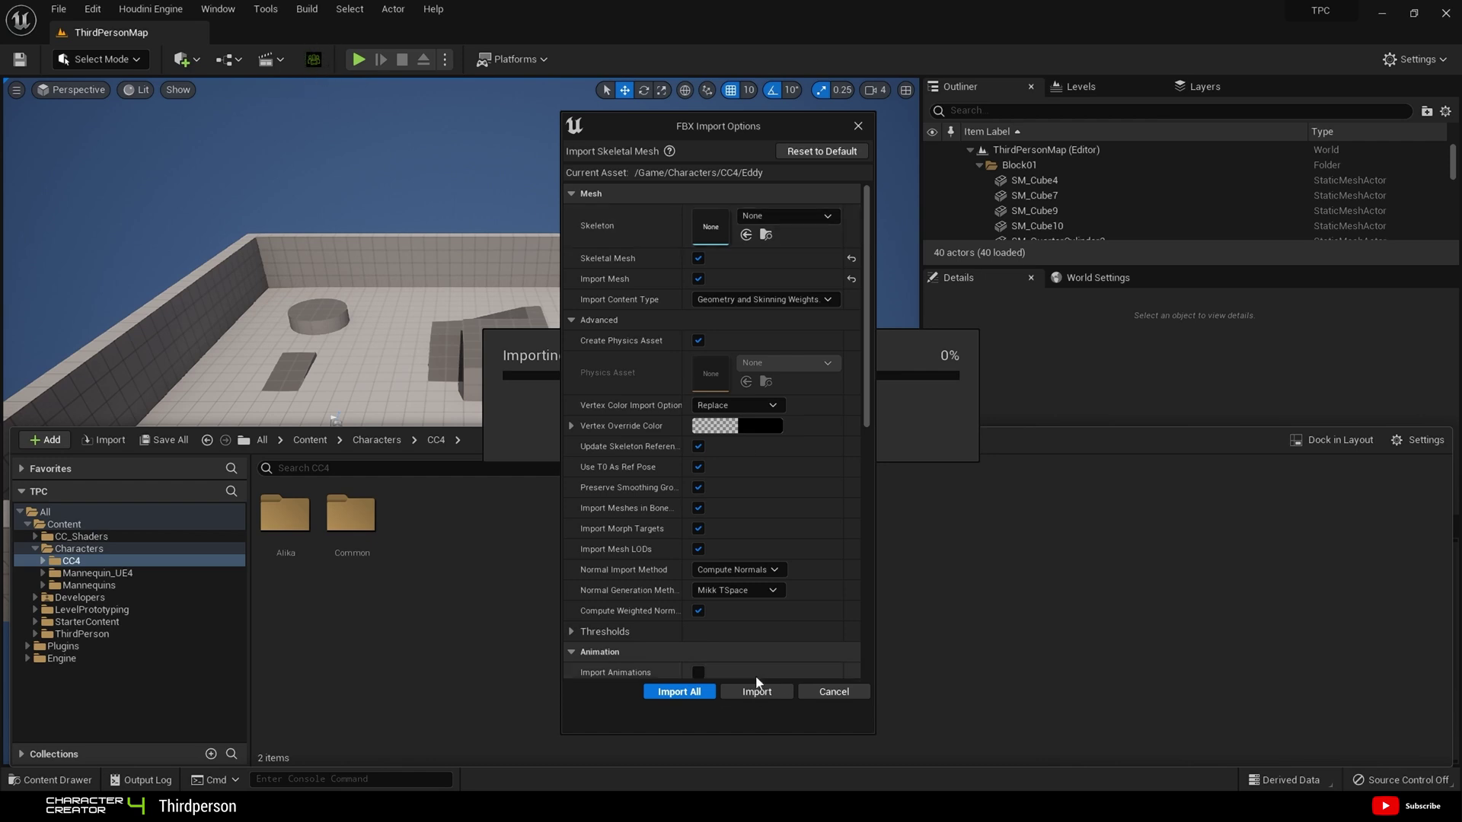
pyautogui.scroll(-2, 718, 599)
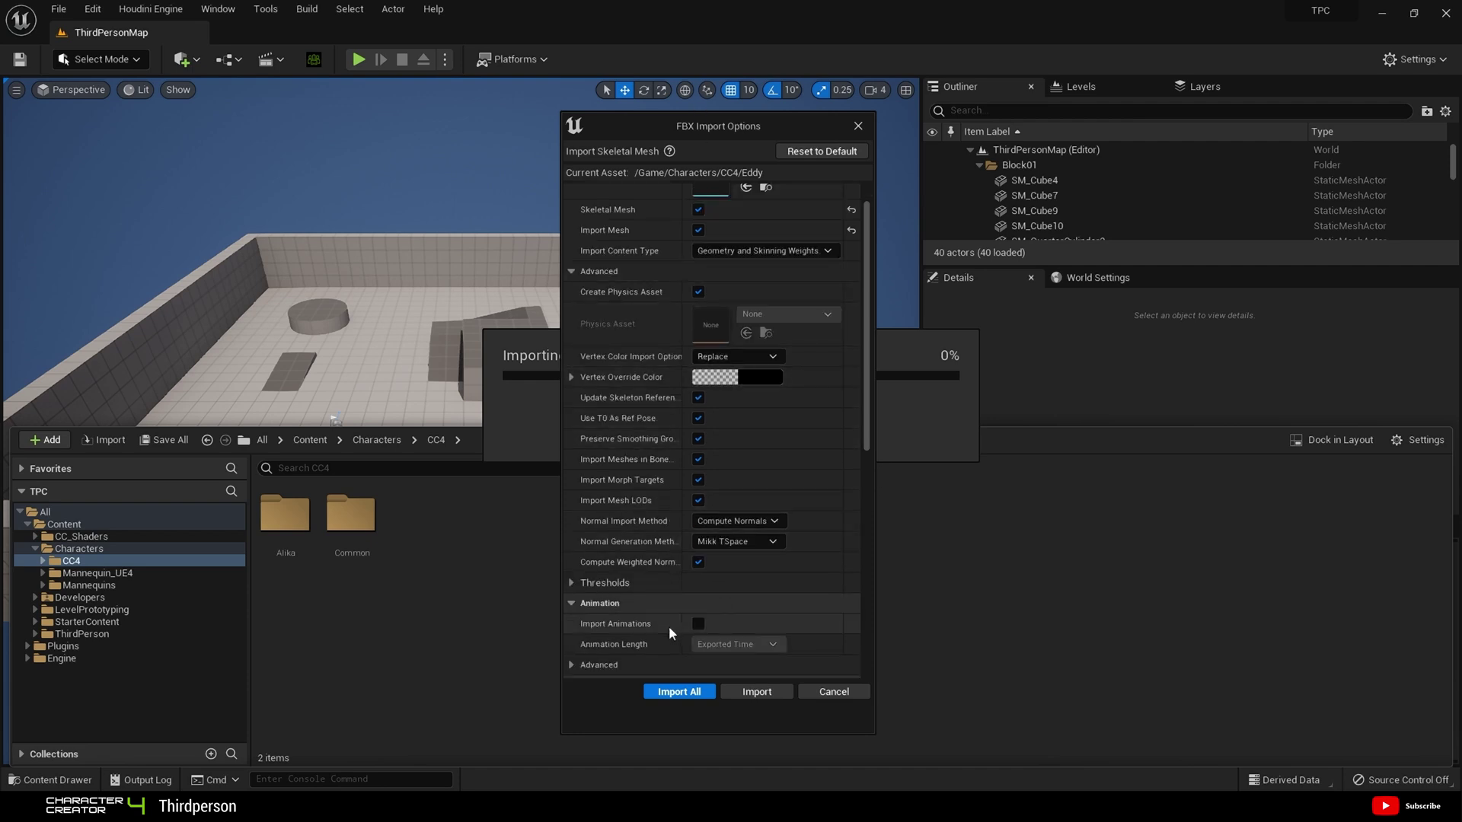
pyautogui.scroll(2, 669, 628)
pyautogui.click(754, 694)
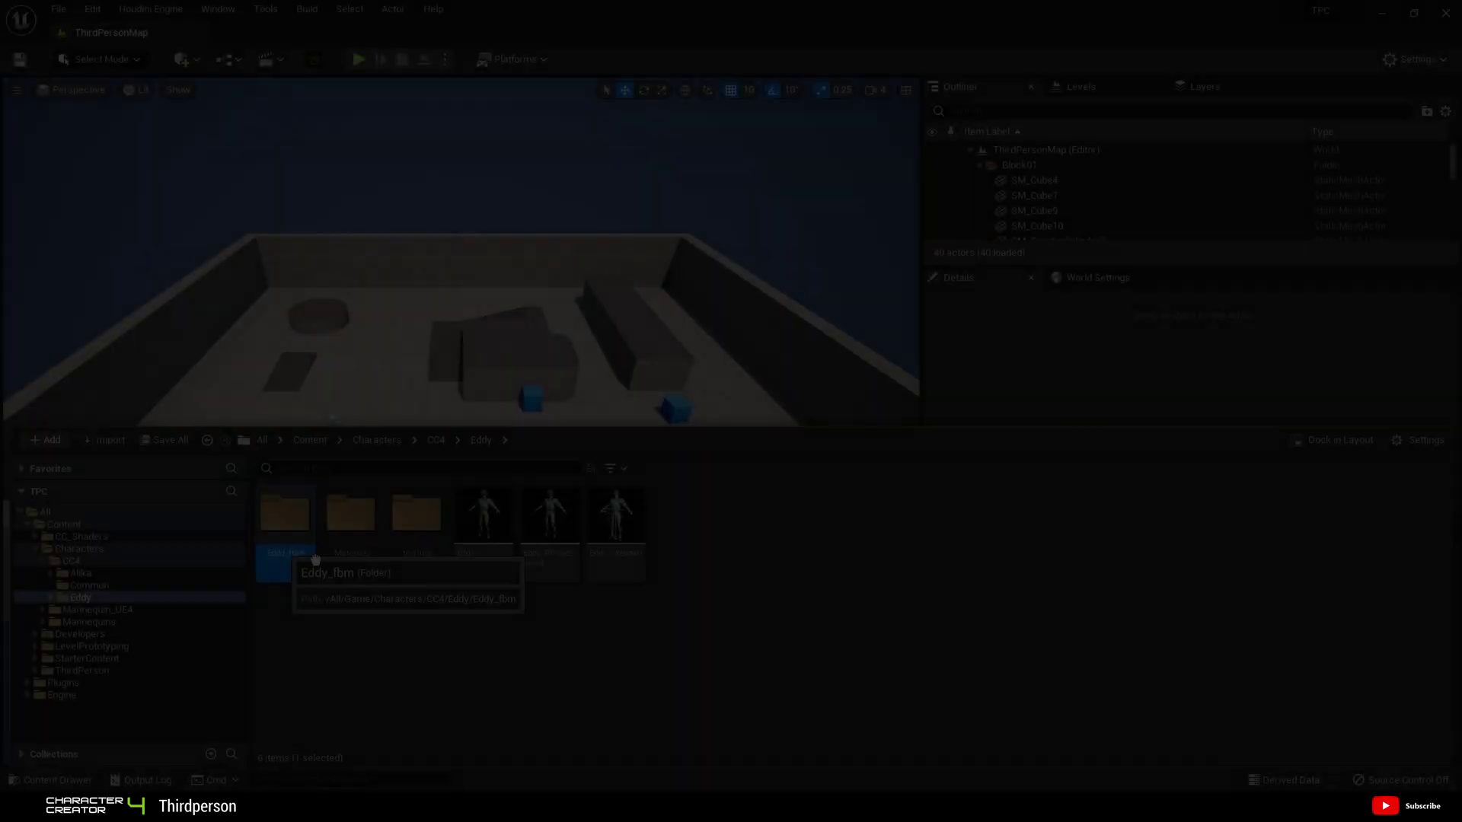
pyautogui.moveTo(315, 560); pyautogui.dragTo(417, 546)
pyautogui.click(442, 577)
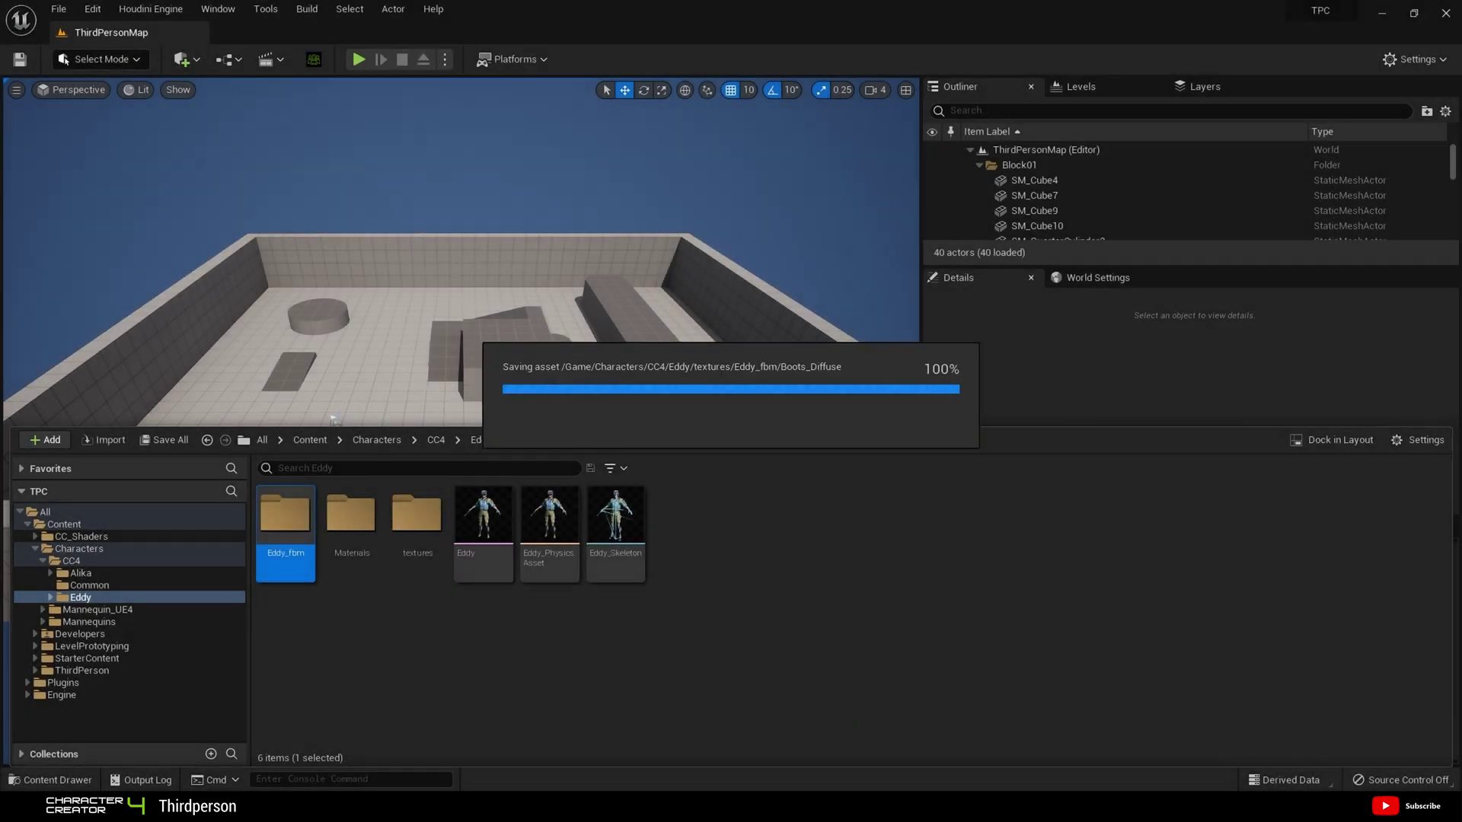
pyautogui.click(59, 8)
pyautogui.click(83, 147)
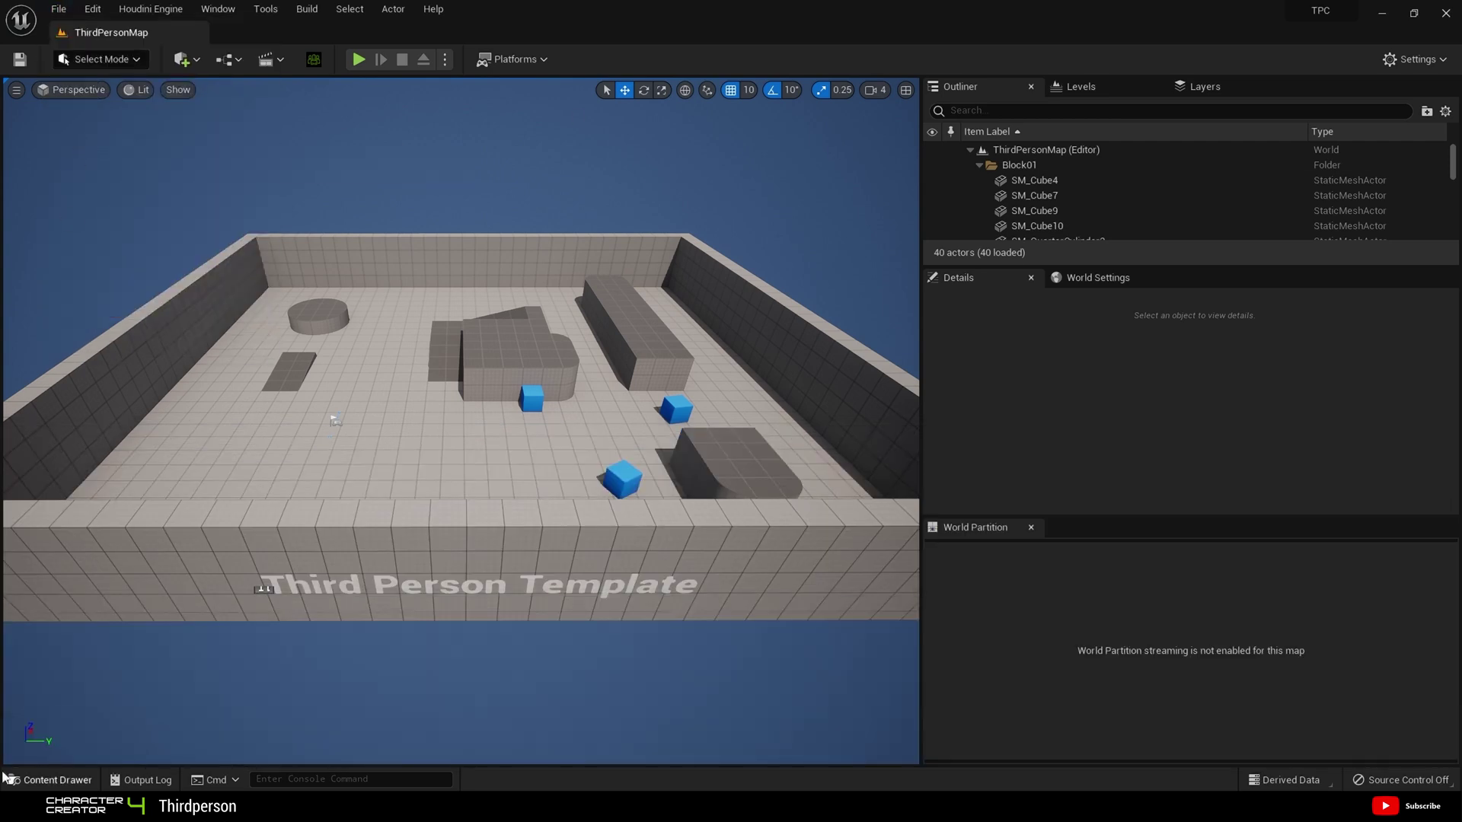
pyautogui.click(28, 778)
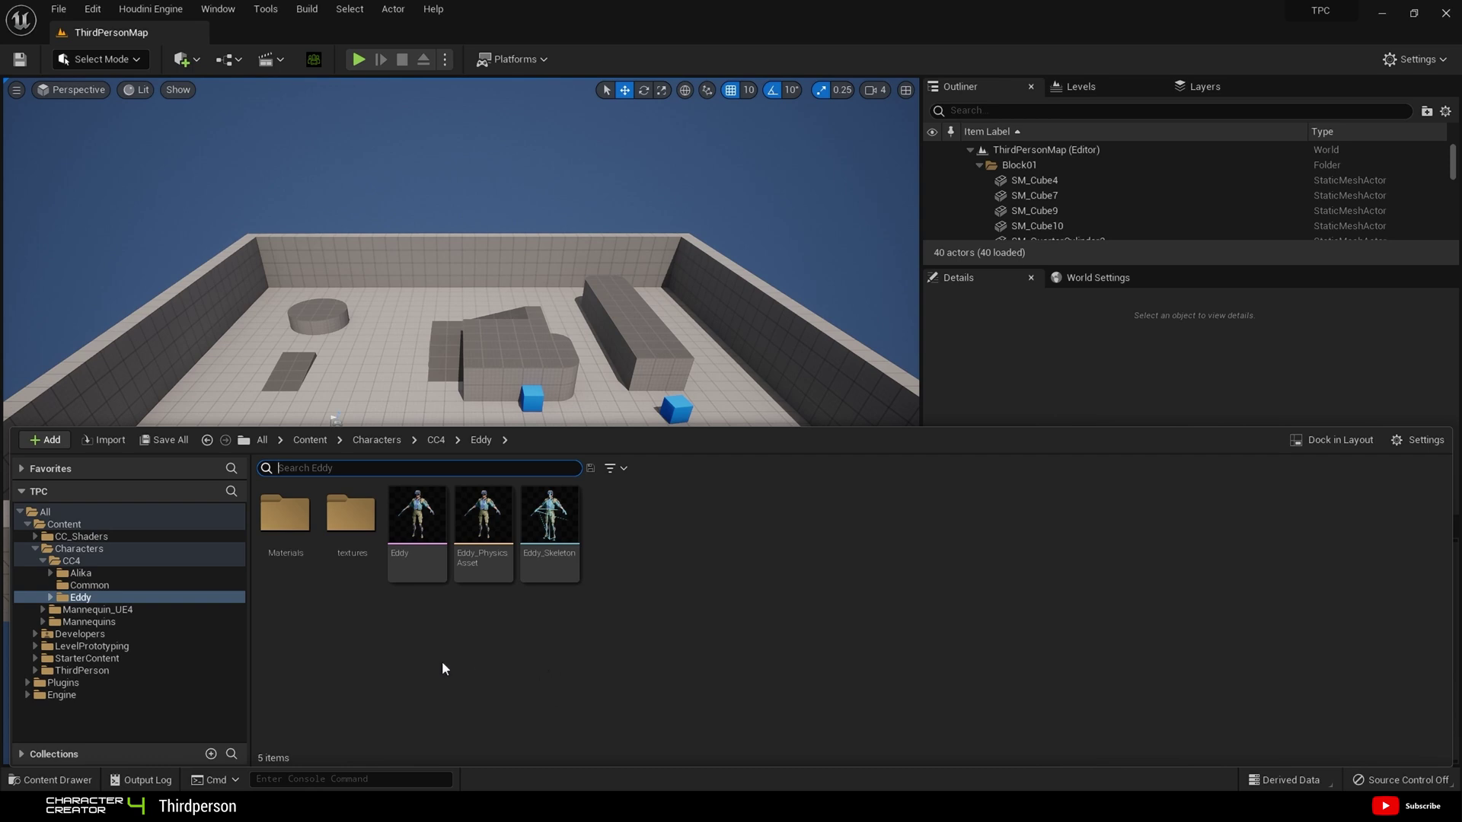
pyautogui.doubleClick(557, 546)
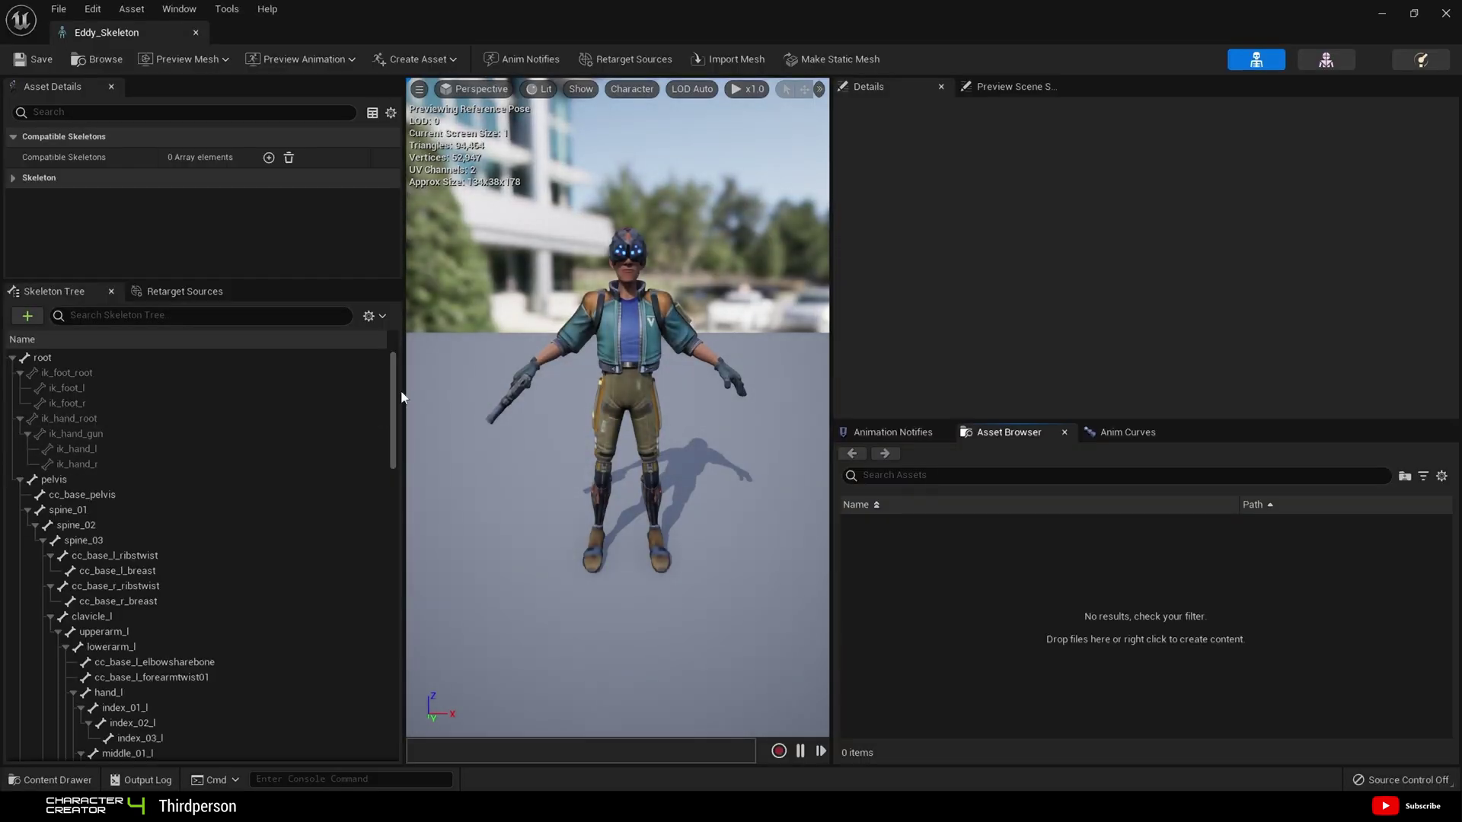
pyautogui.scroll(-20, 392, 472)
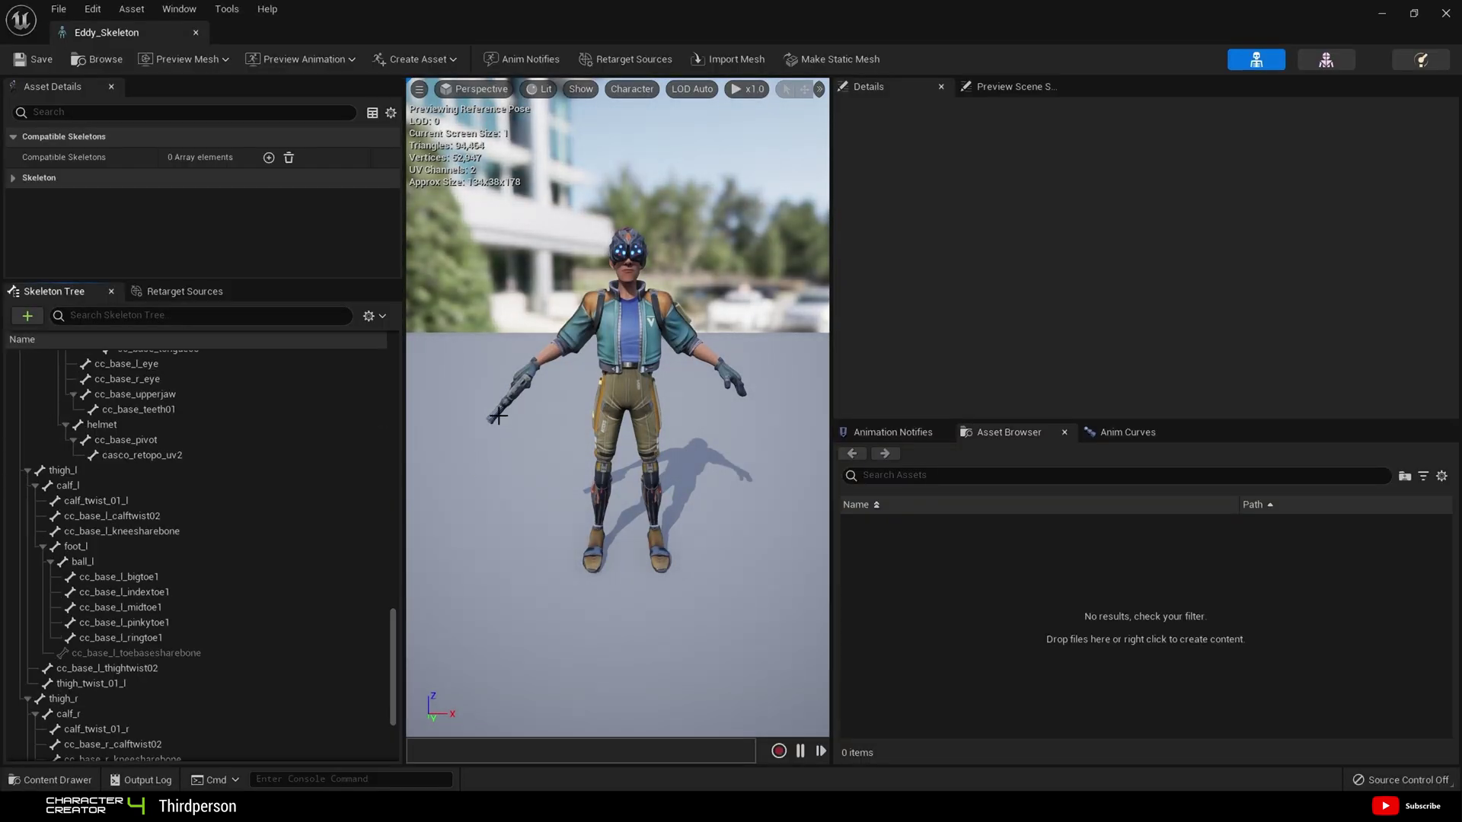
pyautogui.click(206, 315)
pyautogui.write('gun')
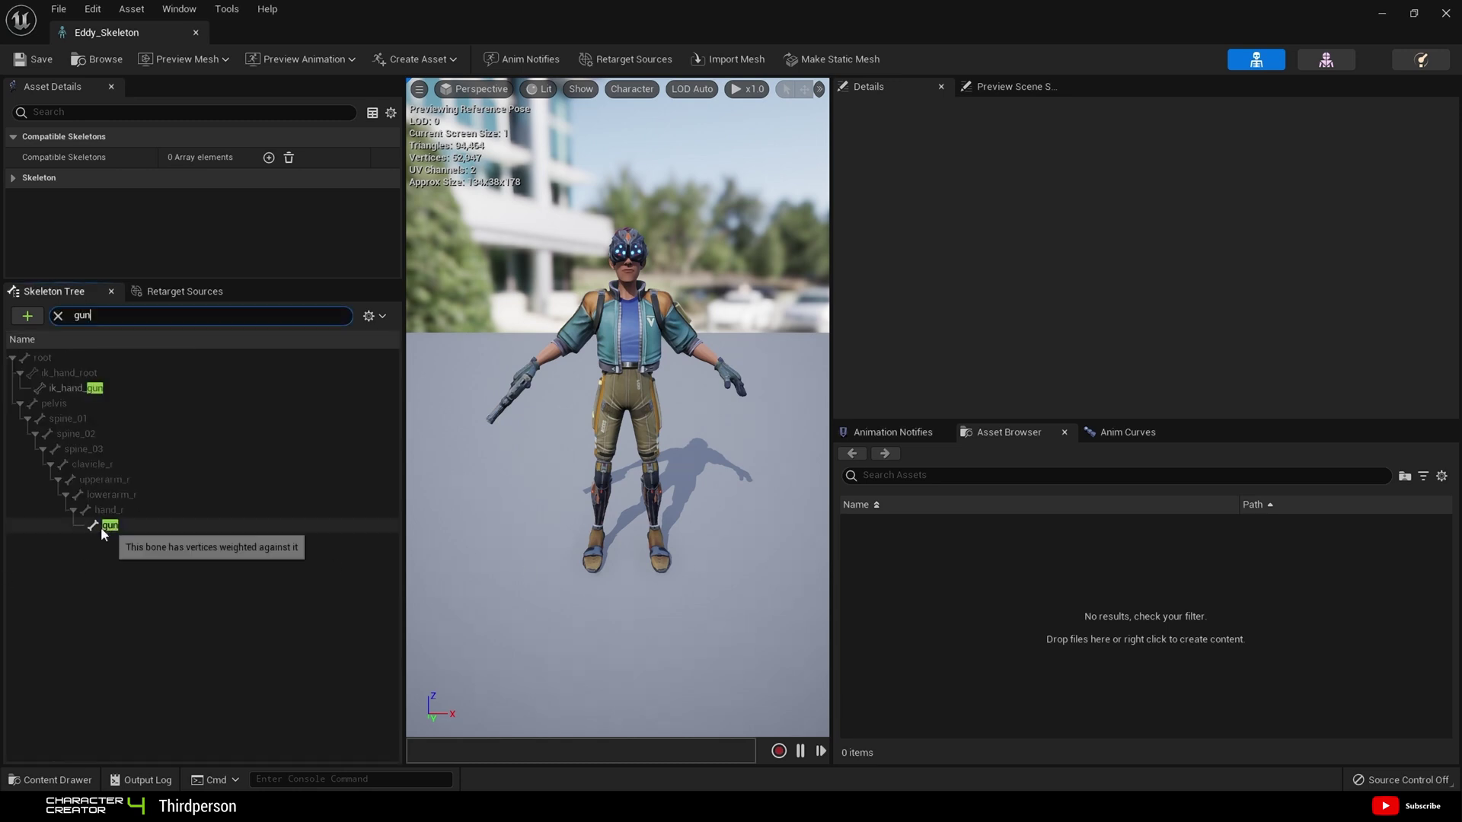
pyautogui.click(1446, 14)
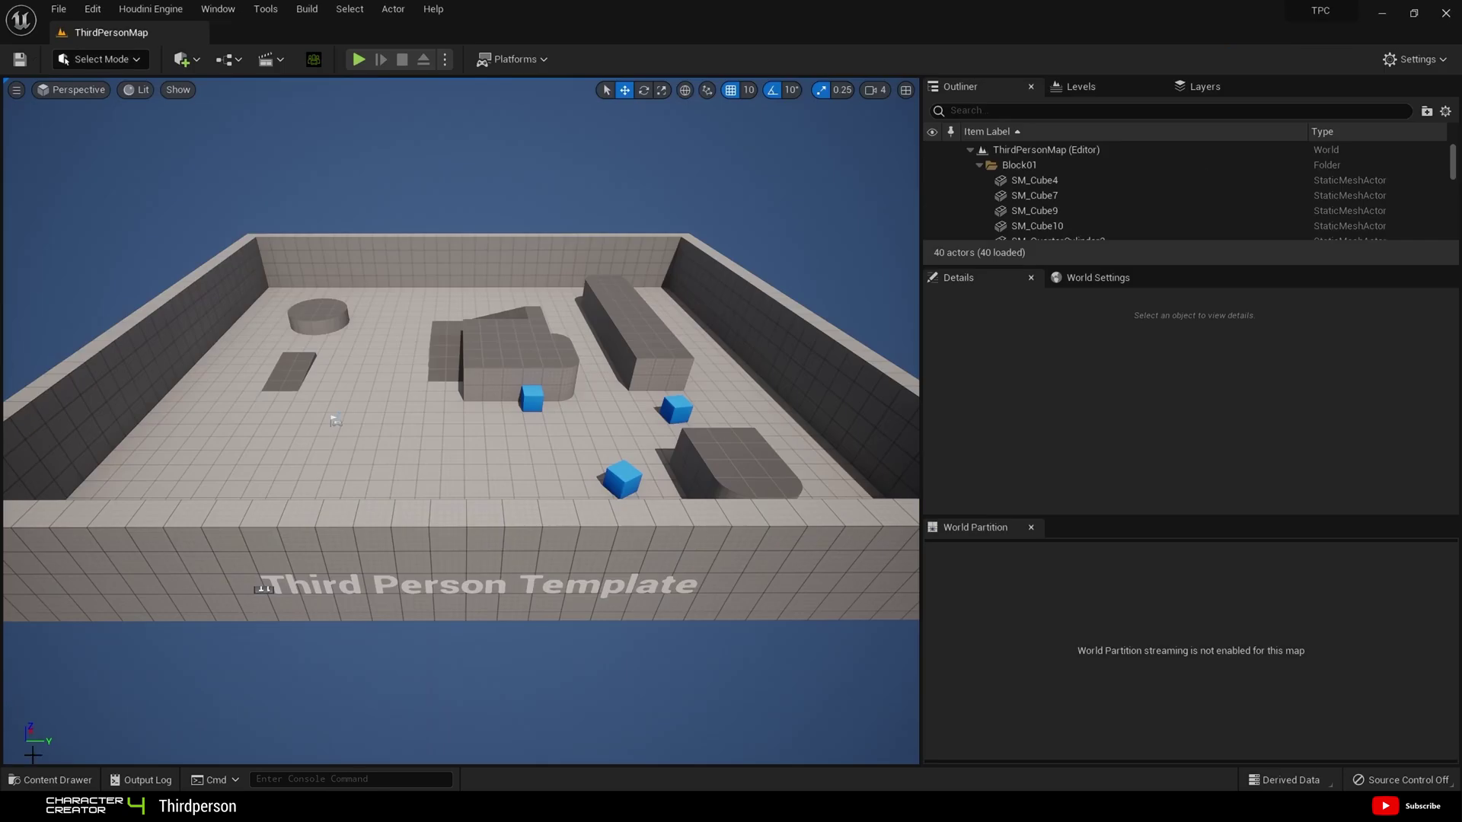
pyautogui.click(50, 779)
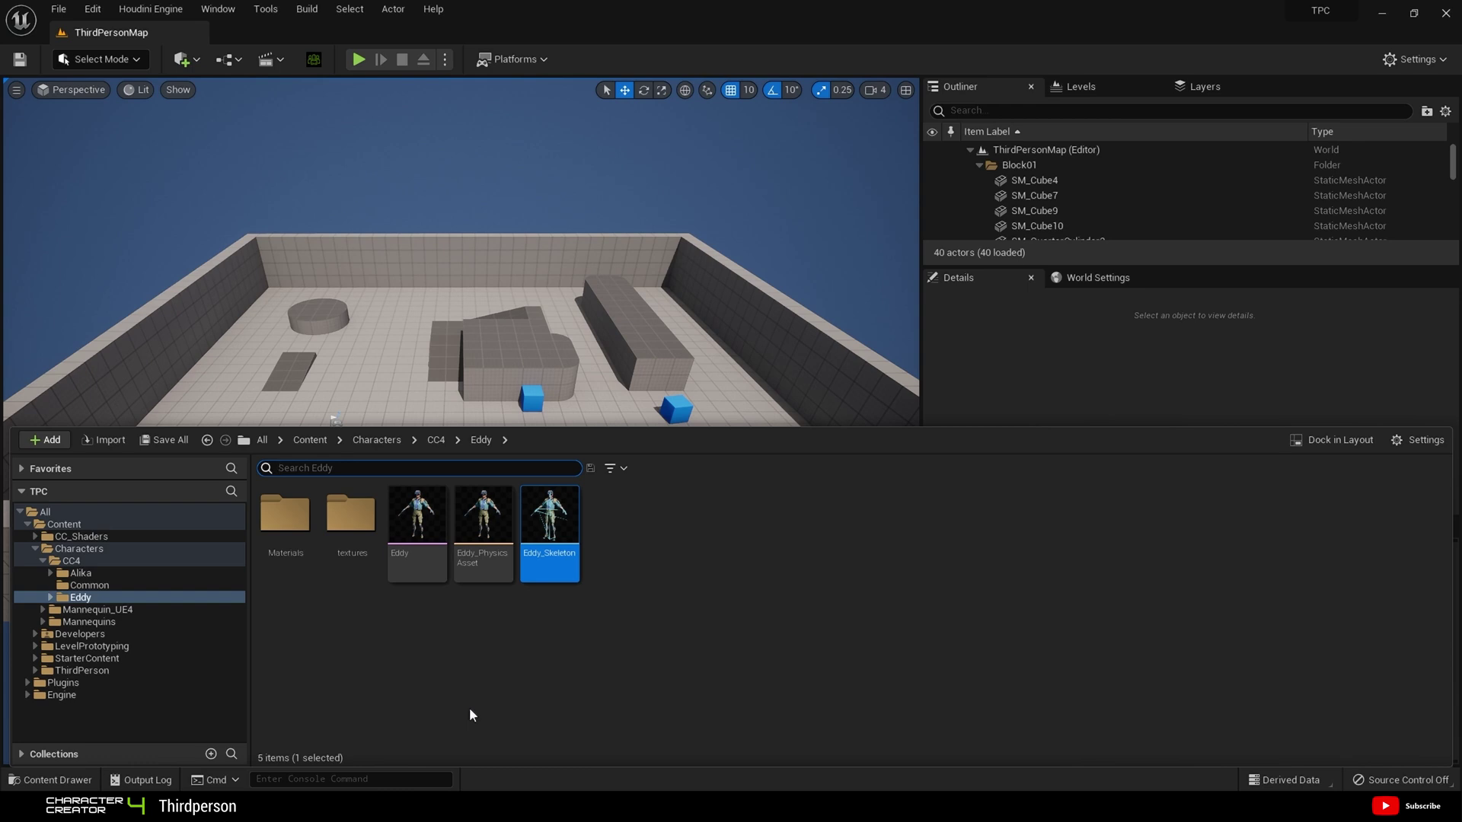
# Add Eddy_Skeleton and CC4_Skeleton as Eddy_Skeleton's compatible skeletons and save the asset
pyautogui.click(559, 696)
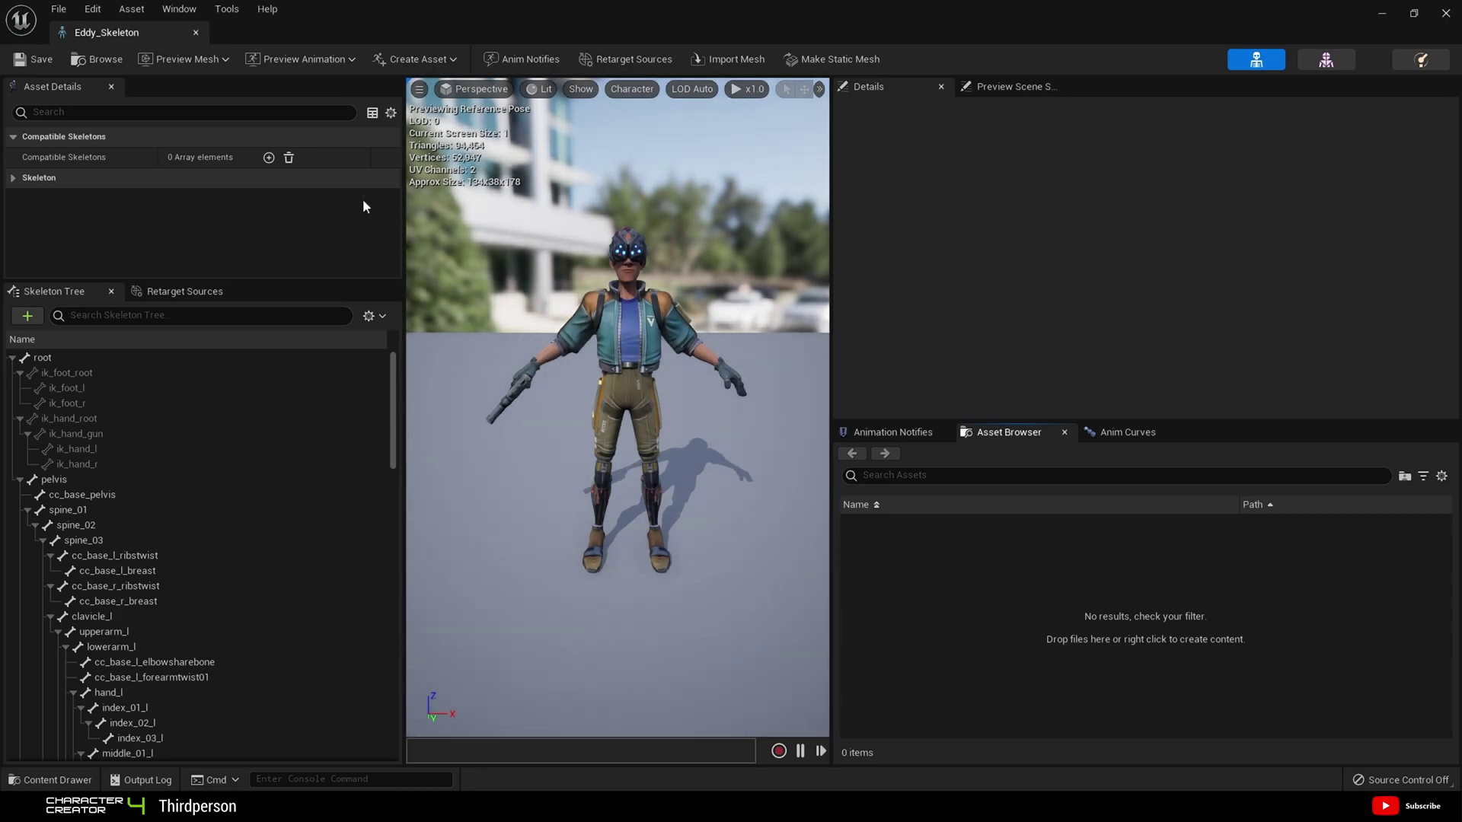
pyautogui.click(269, 157)
pyautogui.click(265, 188)
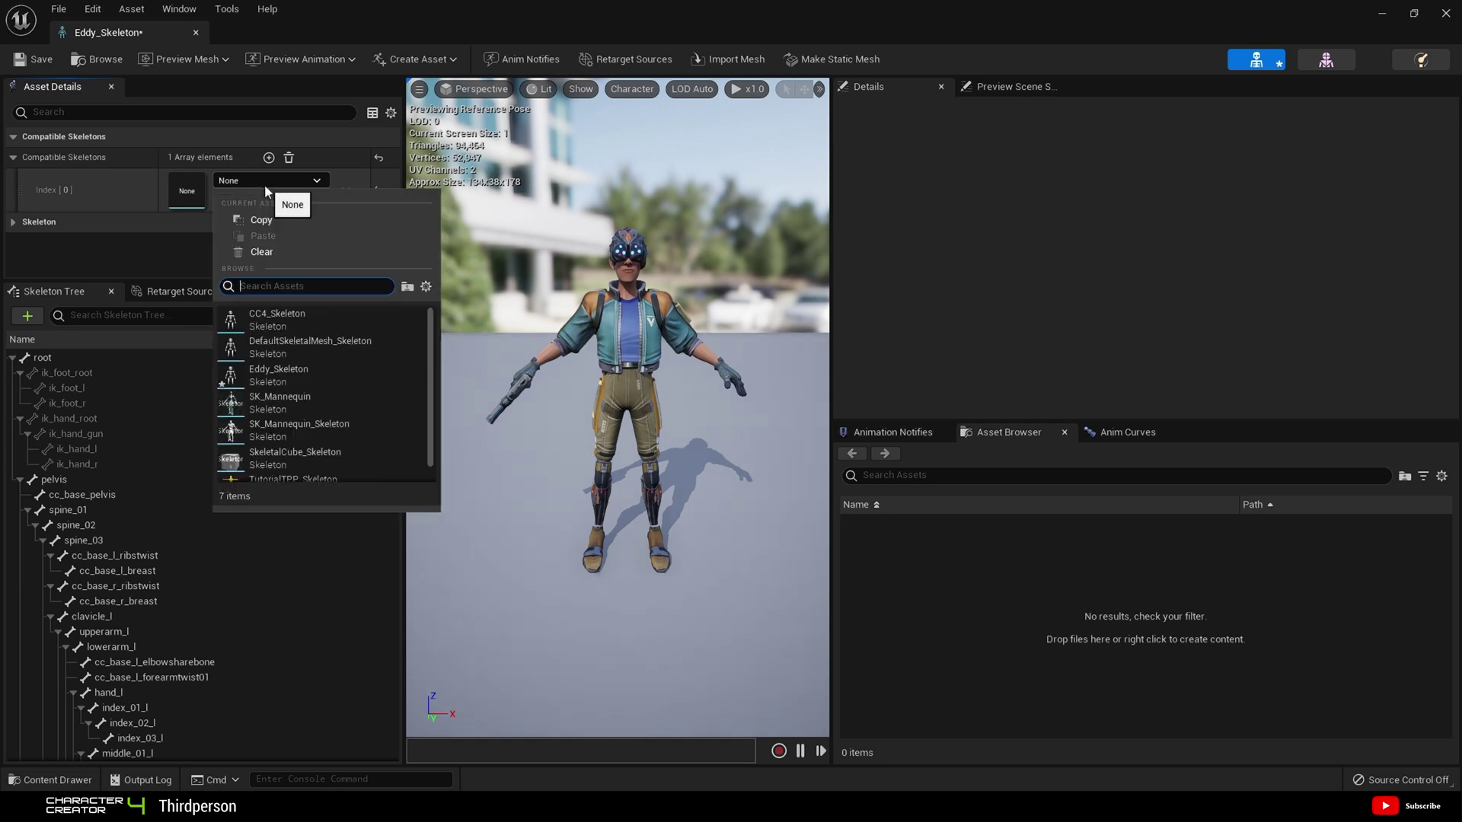
pyautogui.click(302, 373)
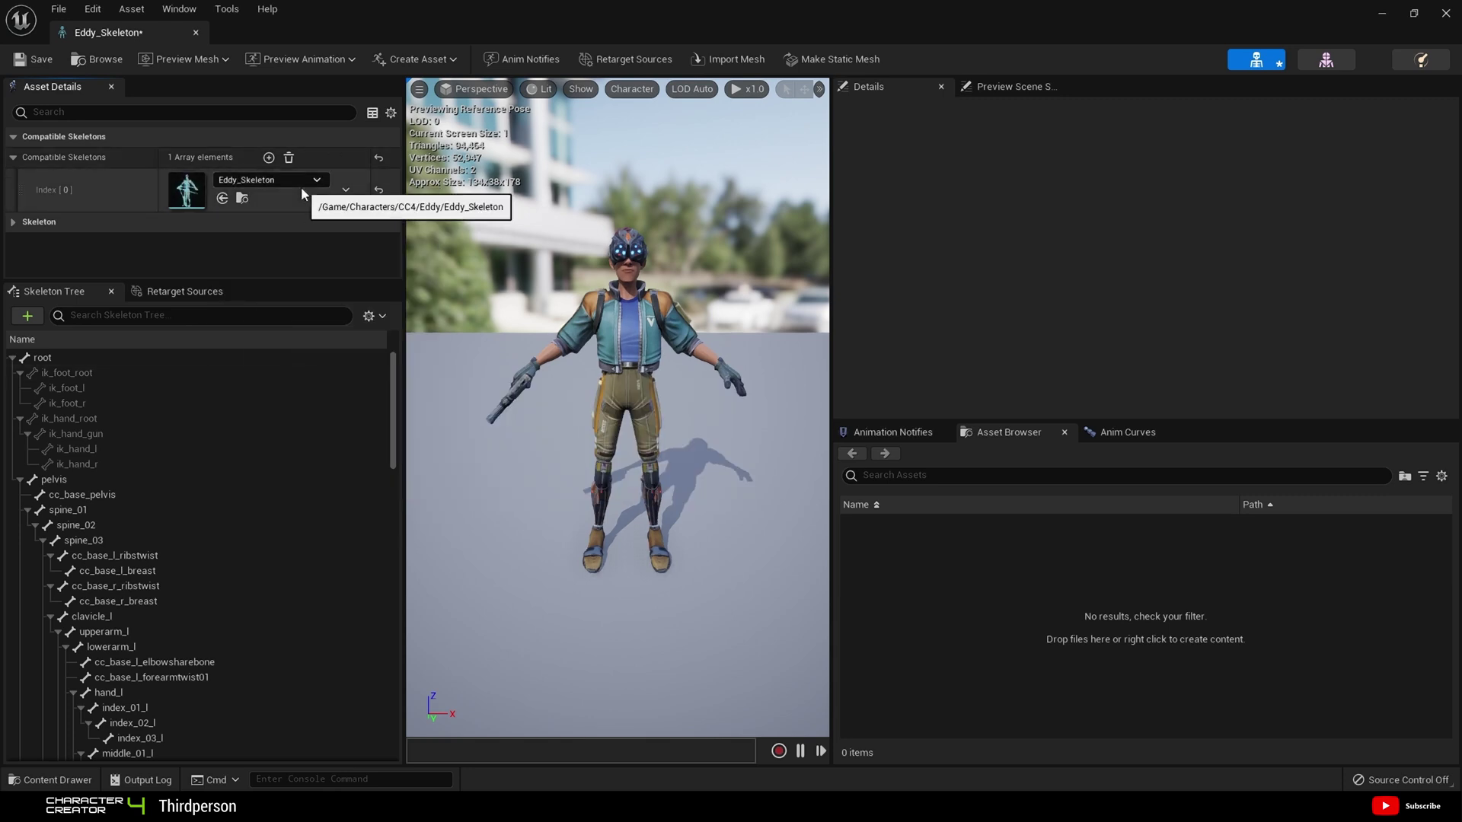
pyautogui.click(269, 157)
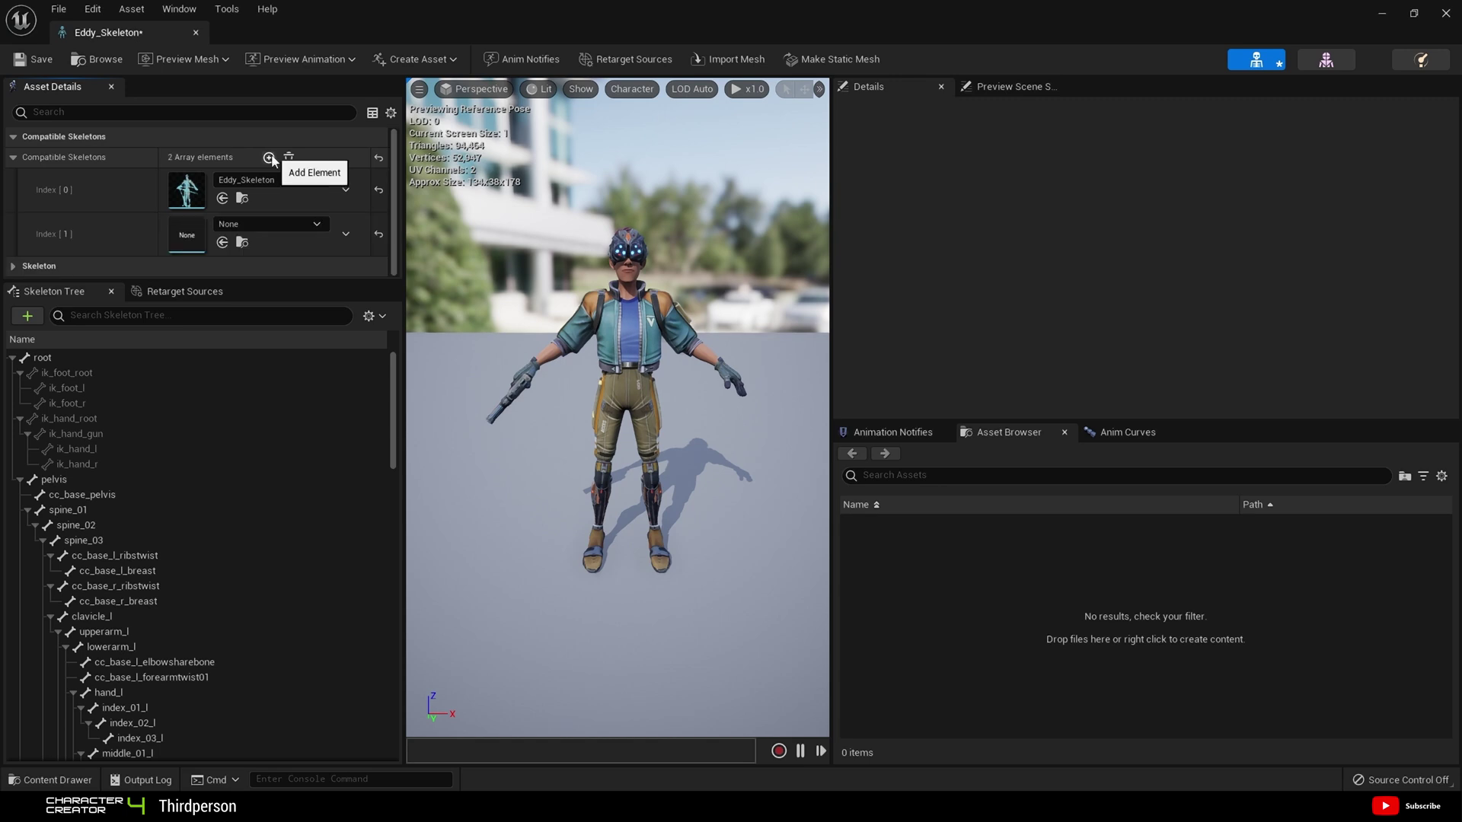
pyautogui.click(259, 224)
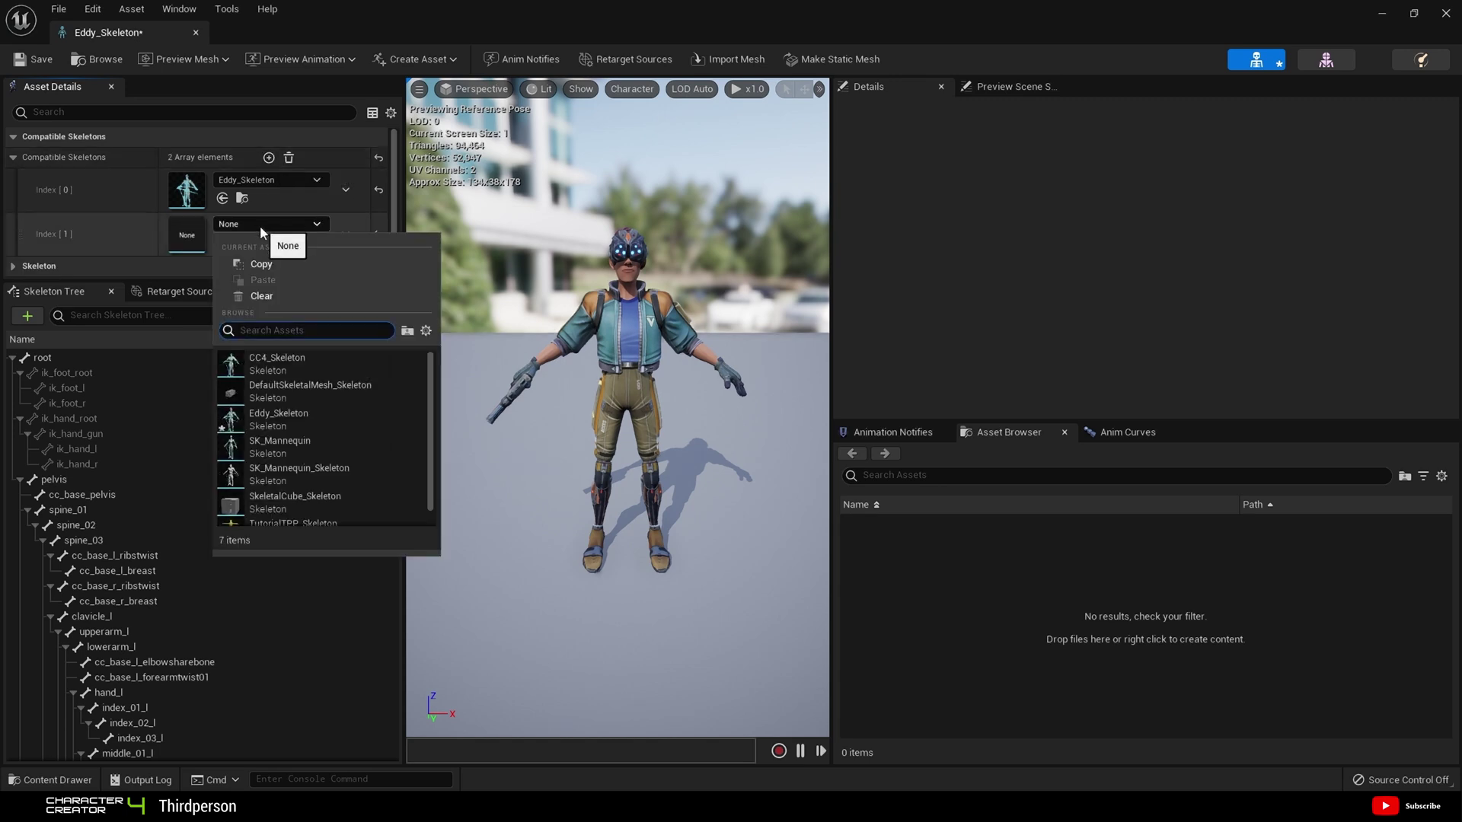
pyautogui.click(287, 364)
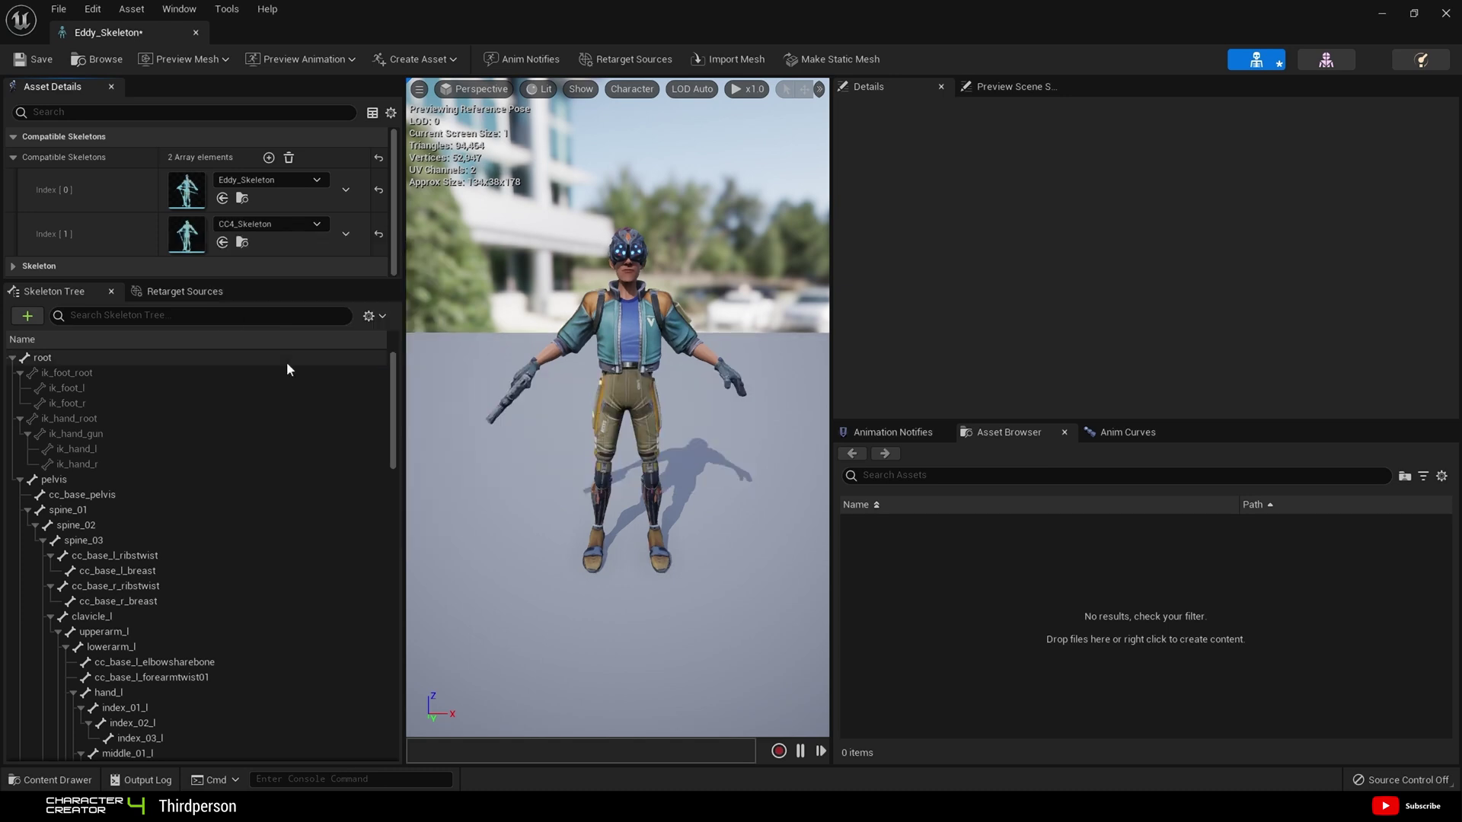
pyautogui.click(34, 59)
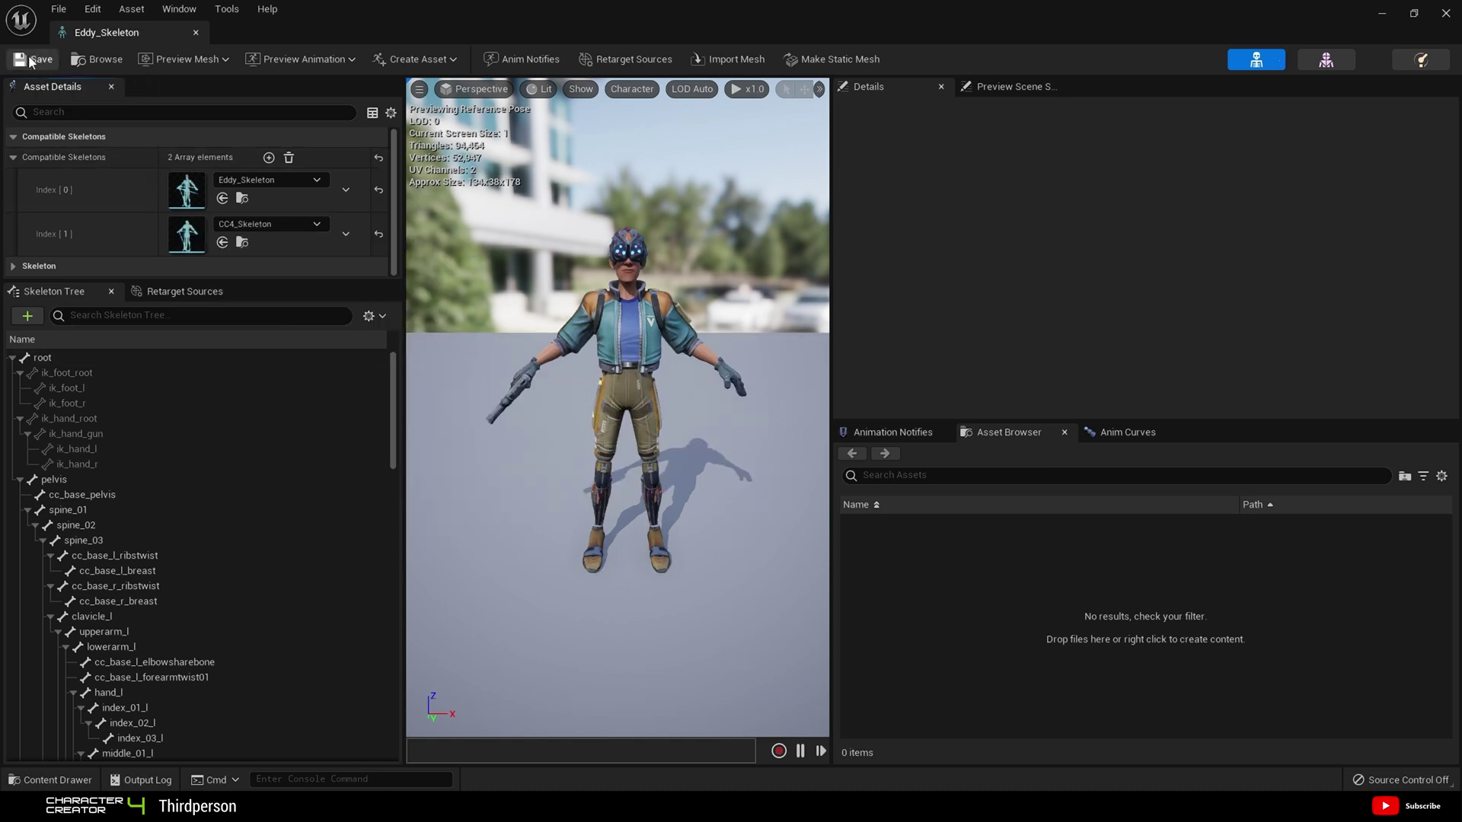
# Add CC4_Skeleton and Eddy_Skeleton as CC4_Skeleton's compatible skeletons, then Save All
pyautogui.doubleClick(187, 241)
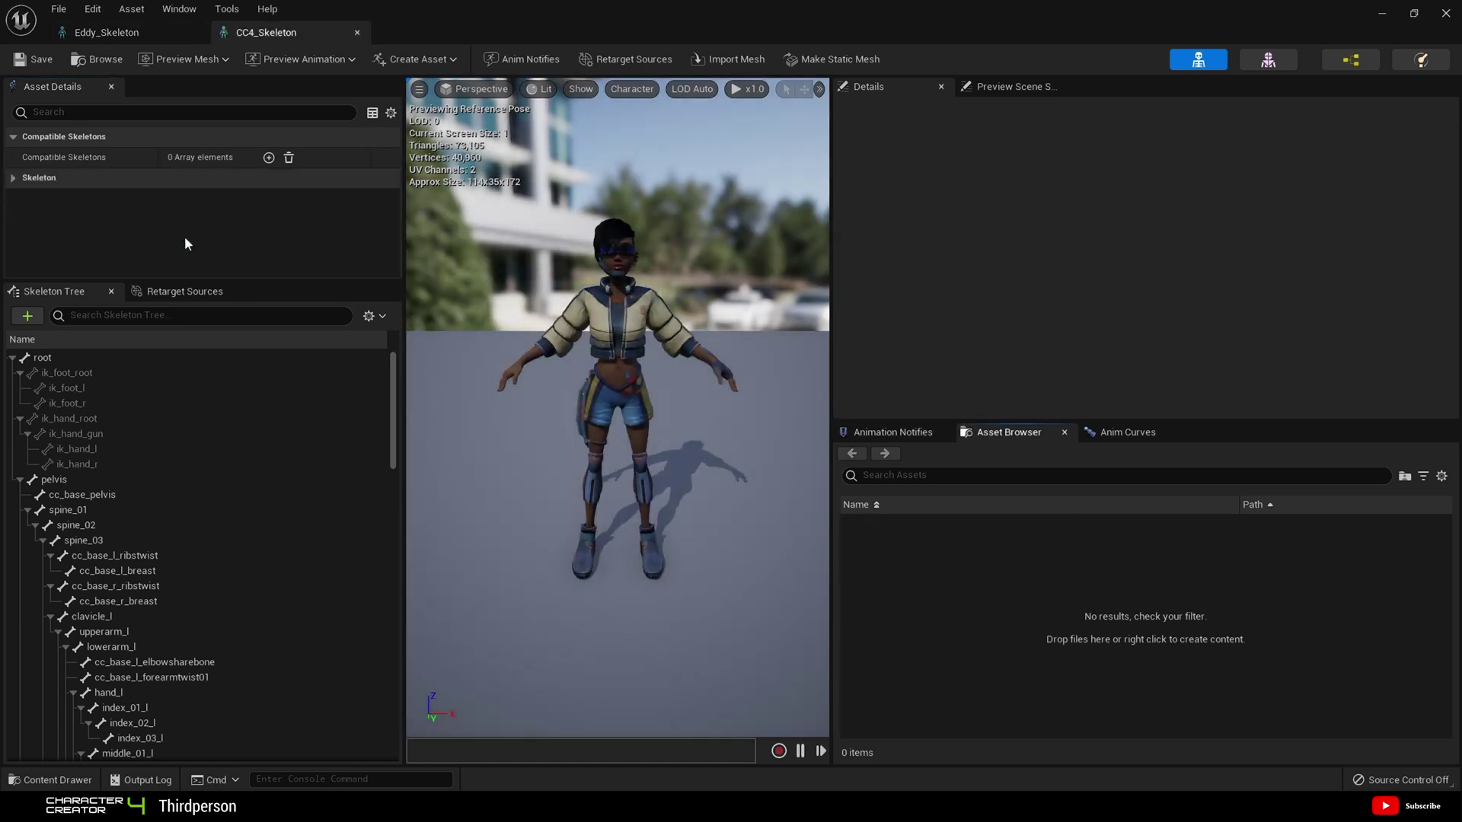
pyautogui.click(268, 158)
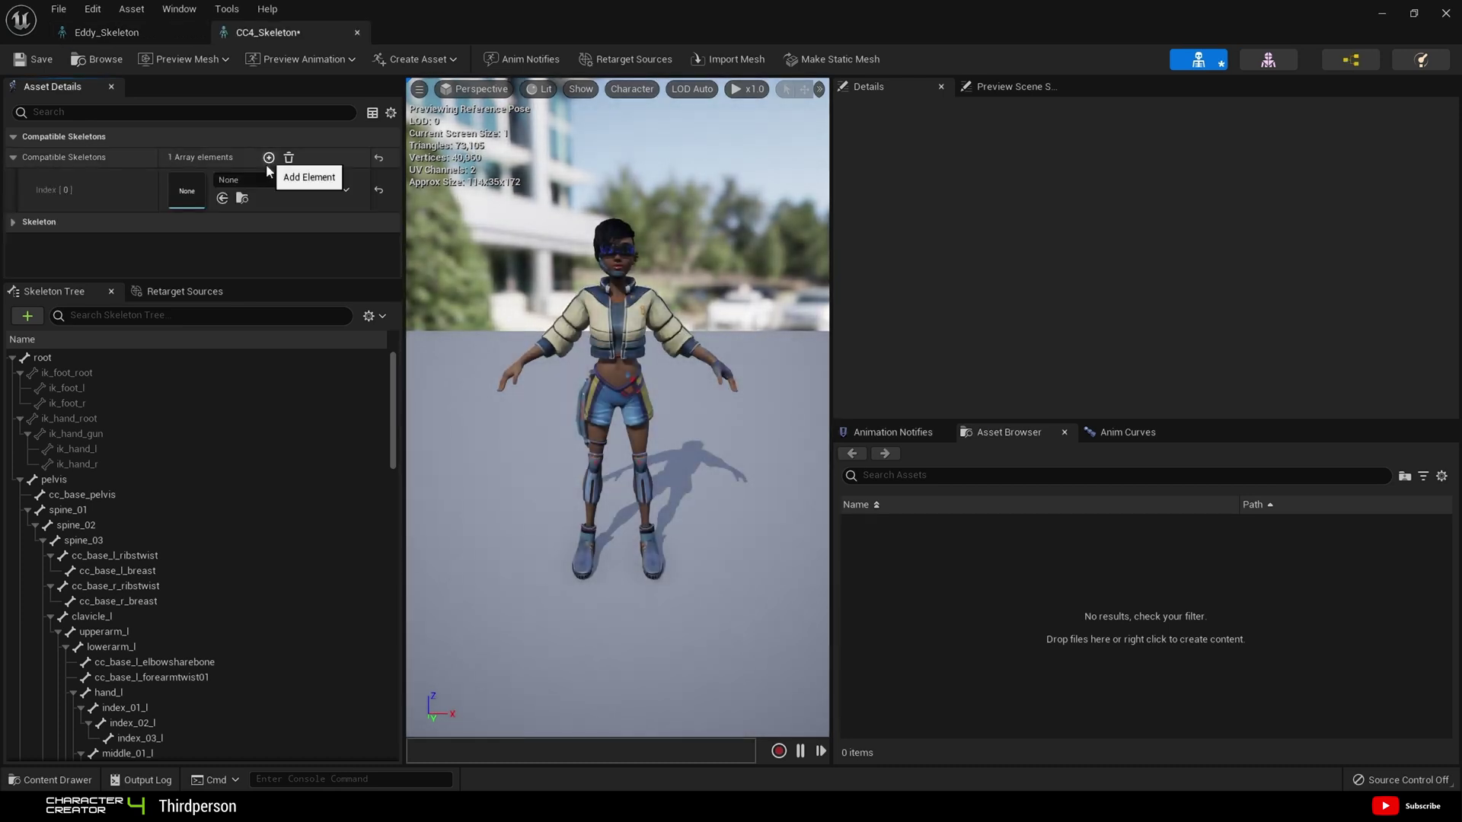
pyautogui.click(267, 181)
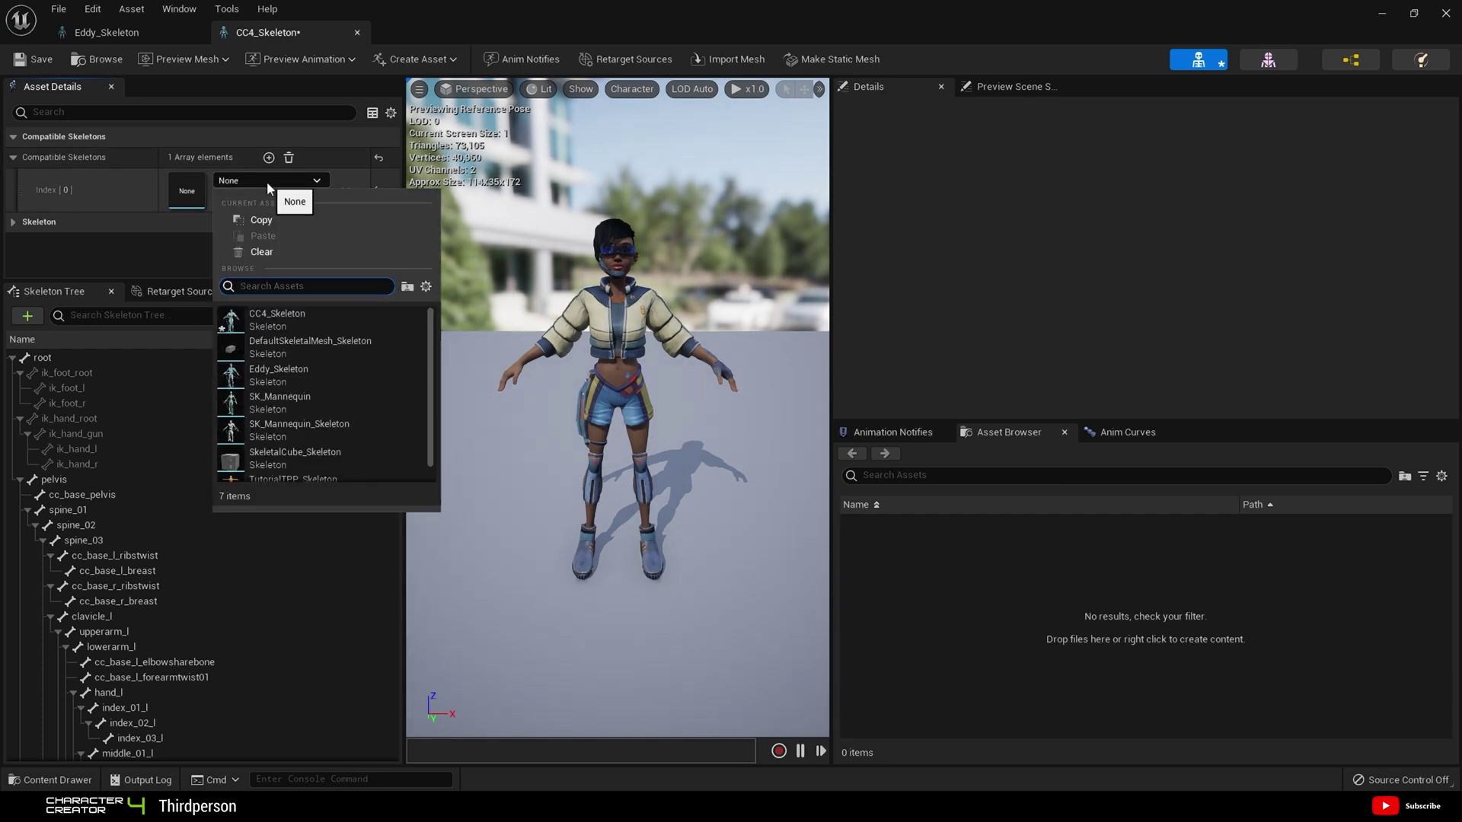
pyautogui.click(279, 320)
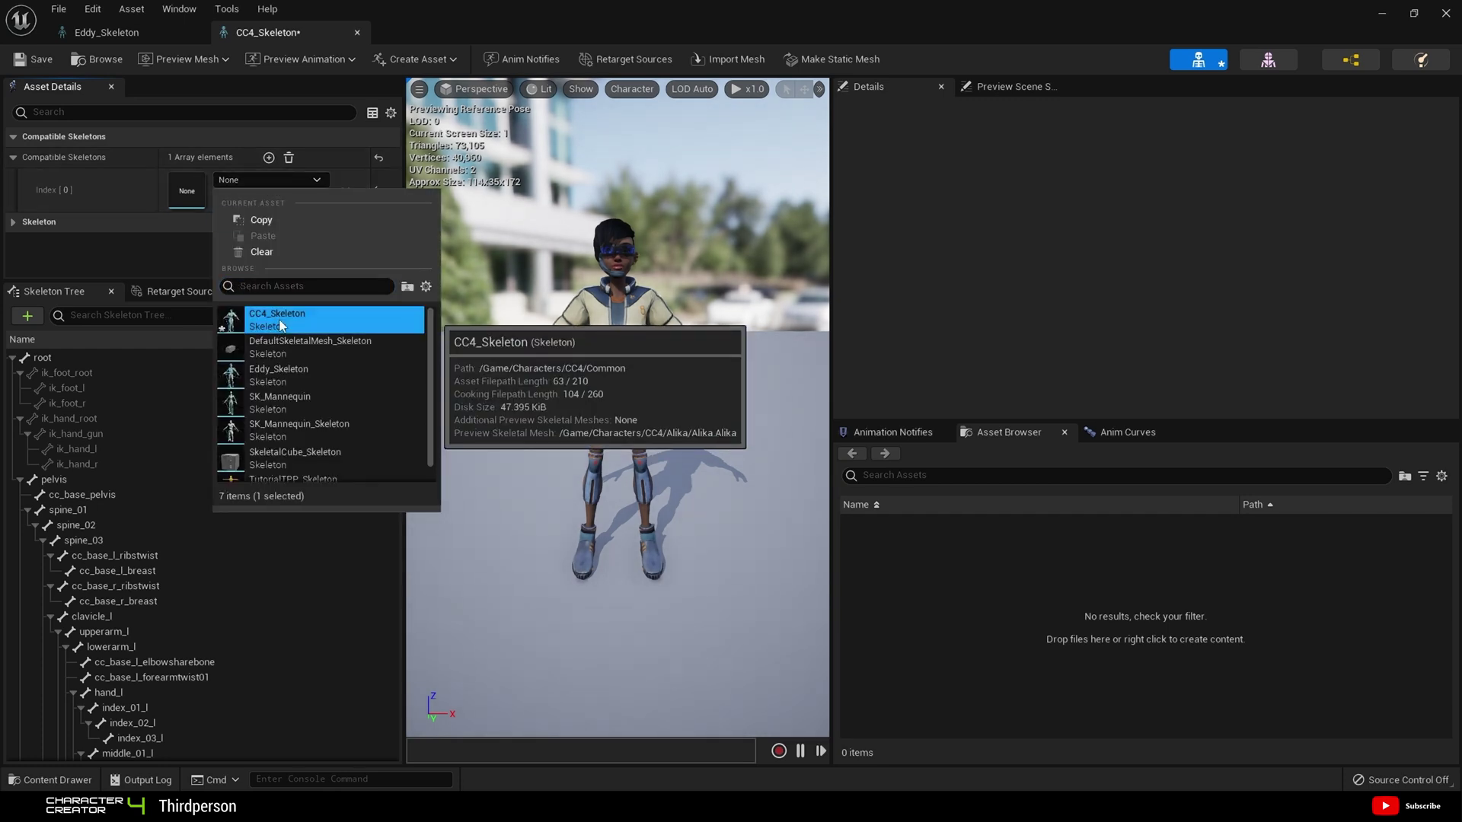
pyautogui.click(280, 326)
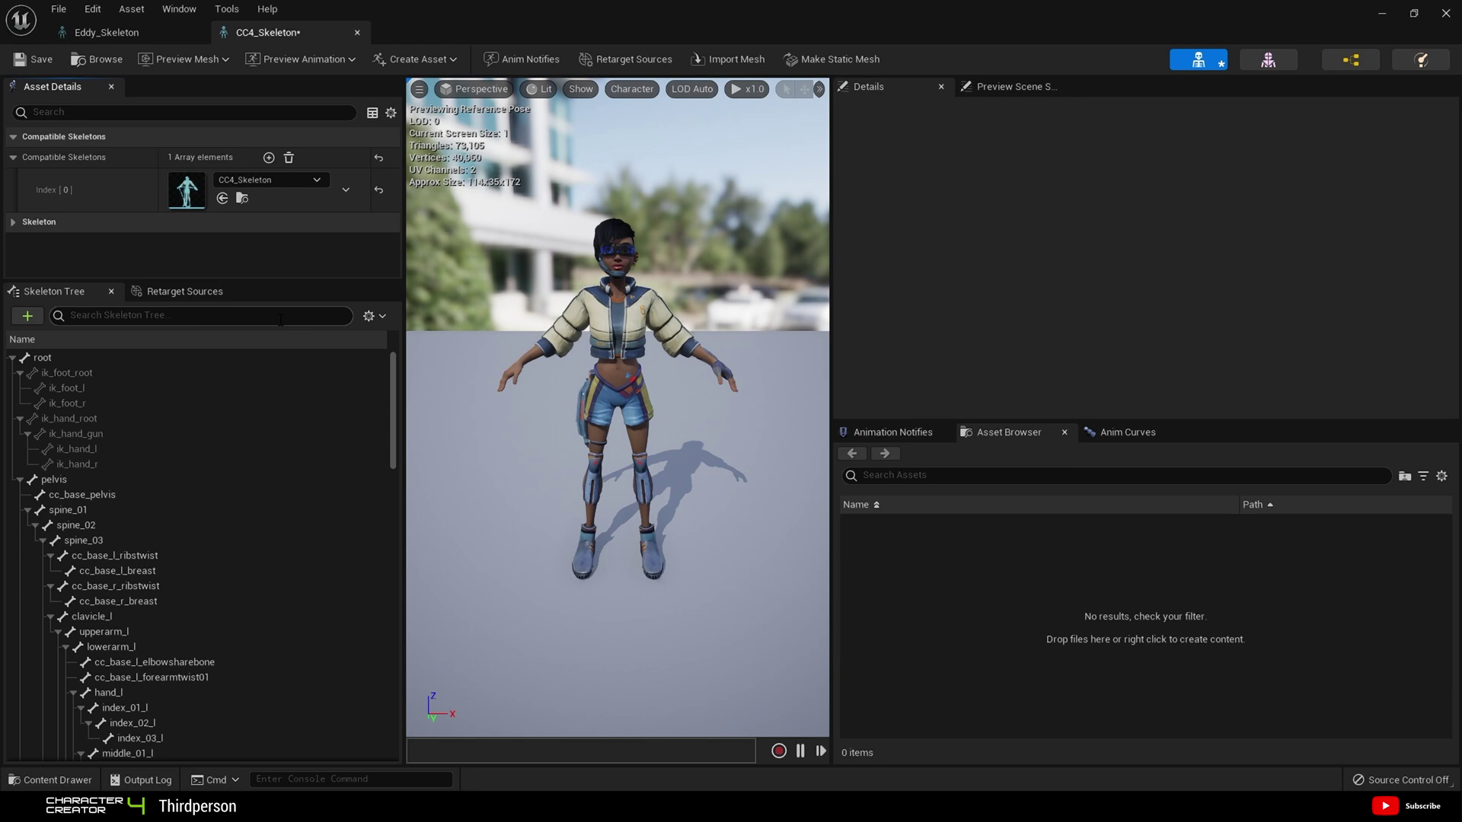
pyautogui.click(268, 159)
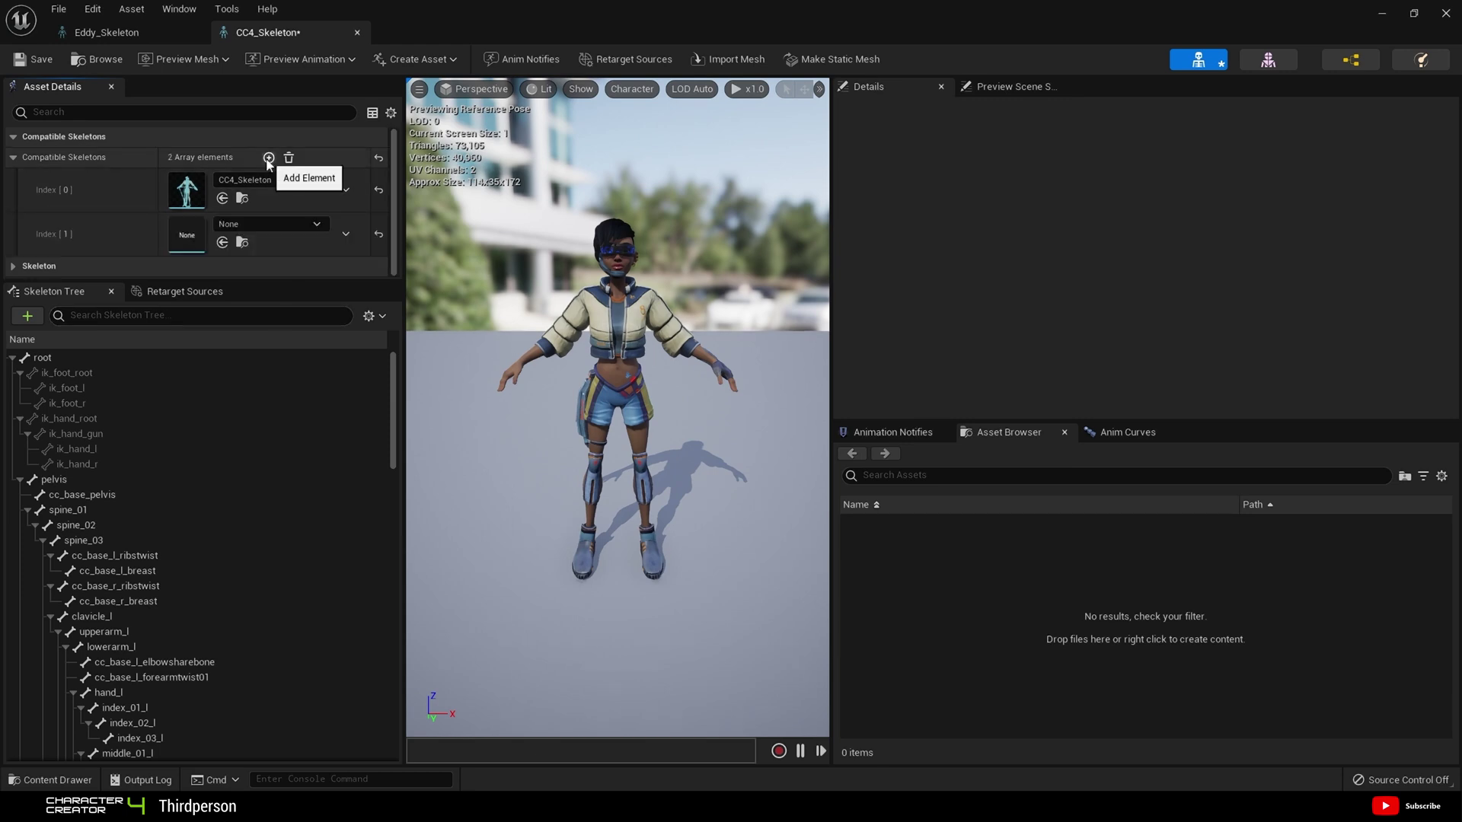
pyautogui.click(271, 223)
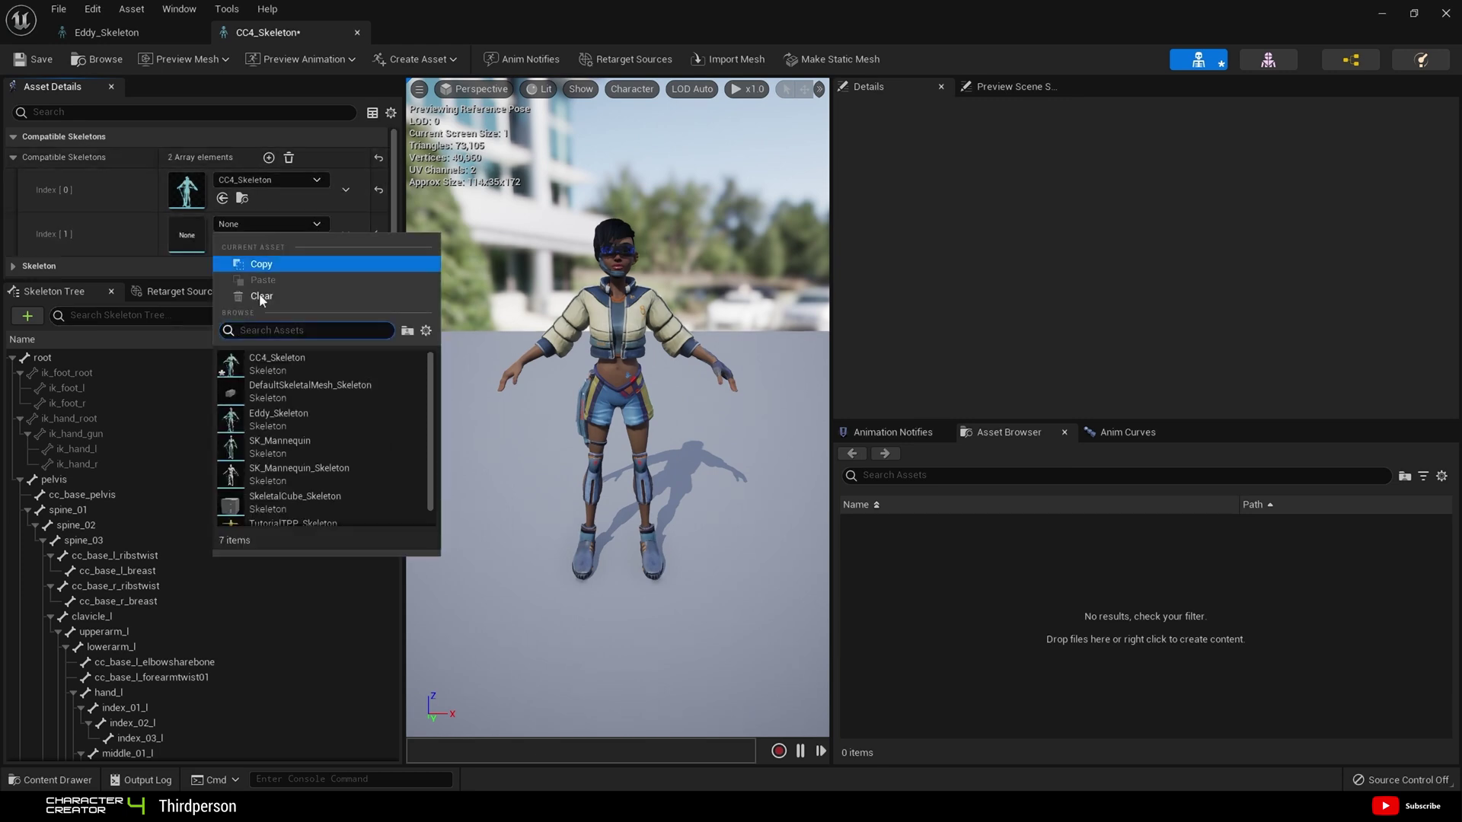
pyautogui.click(281, 413)
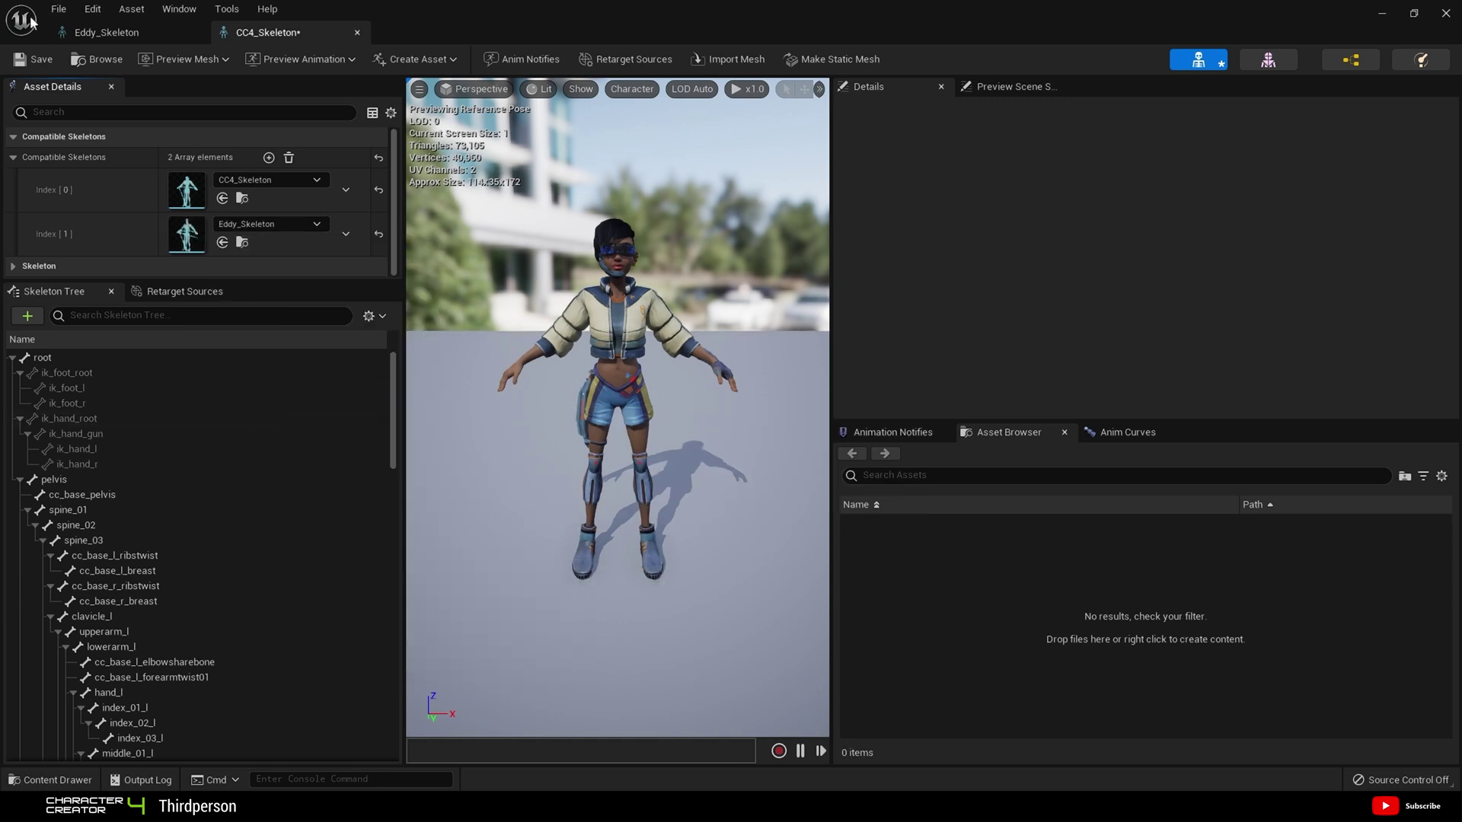
pyautogui.click(59, 8)
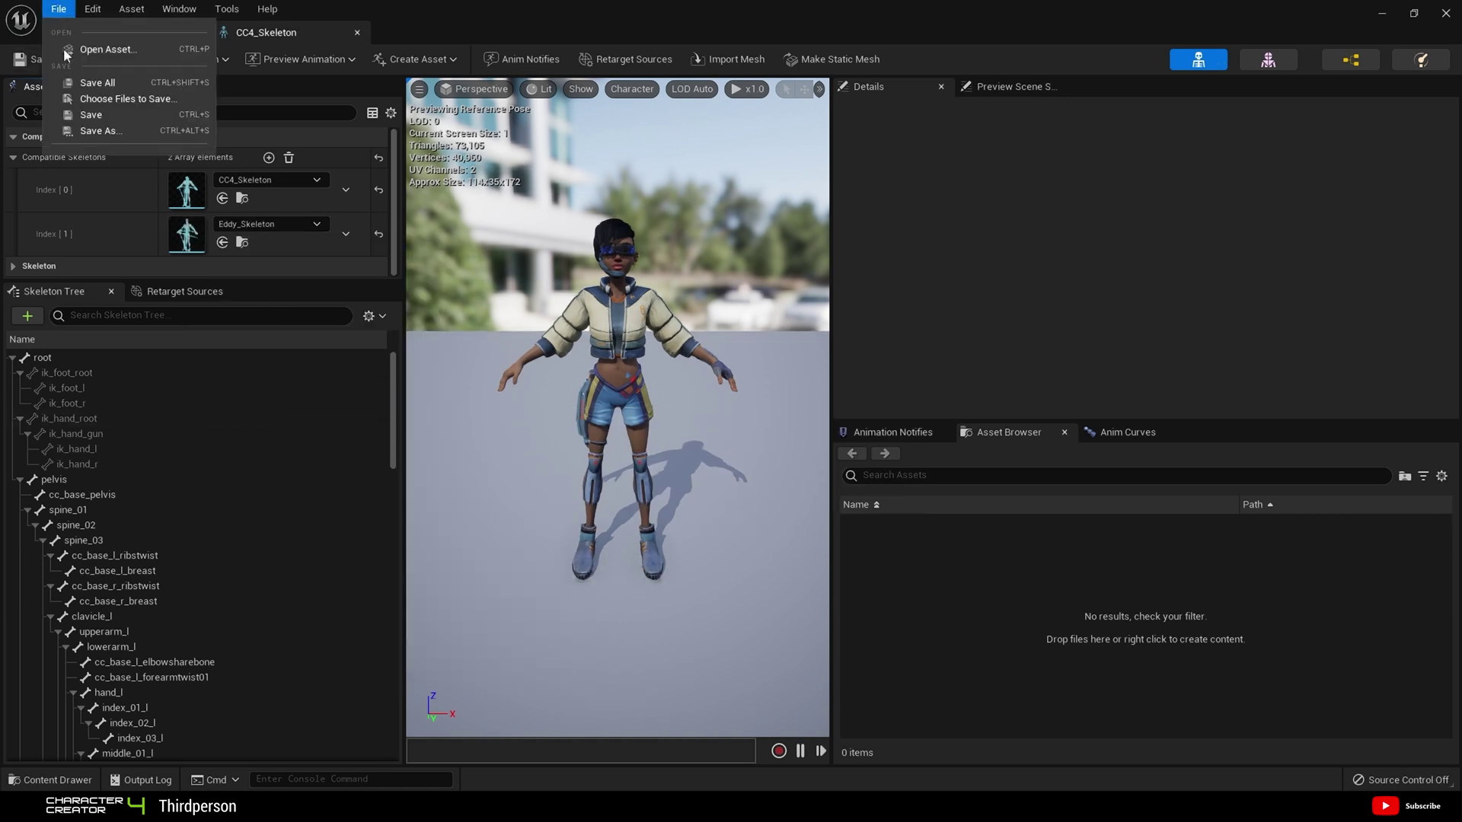
pyautogui.click(97, 82)
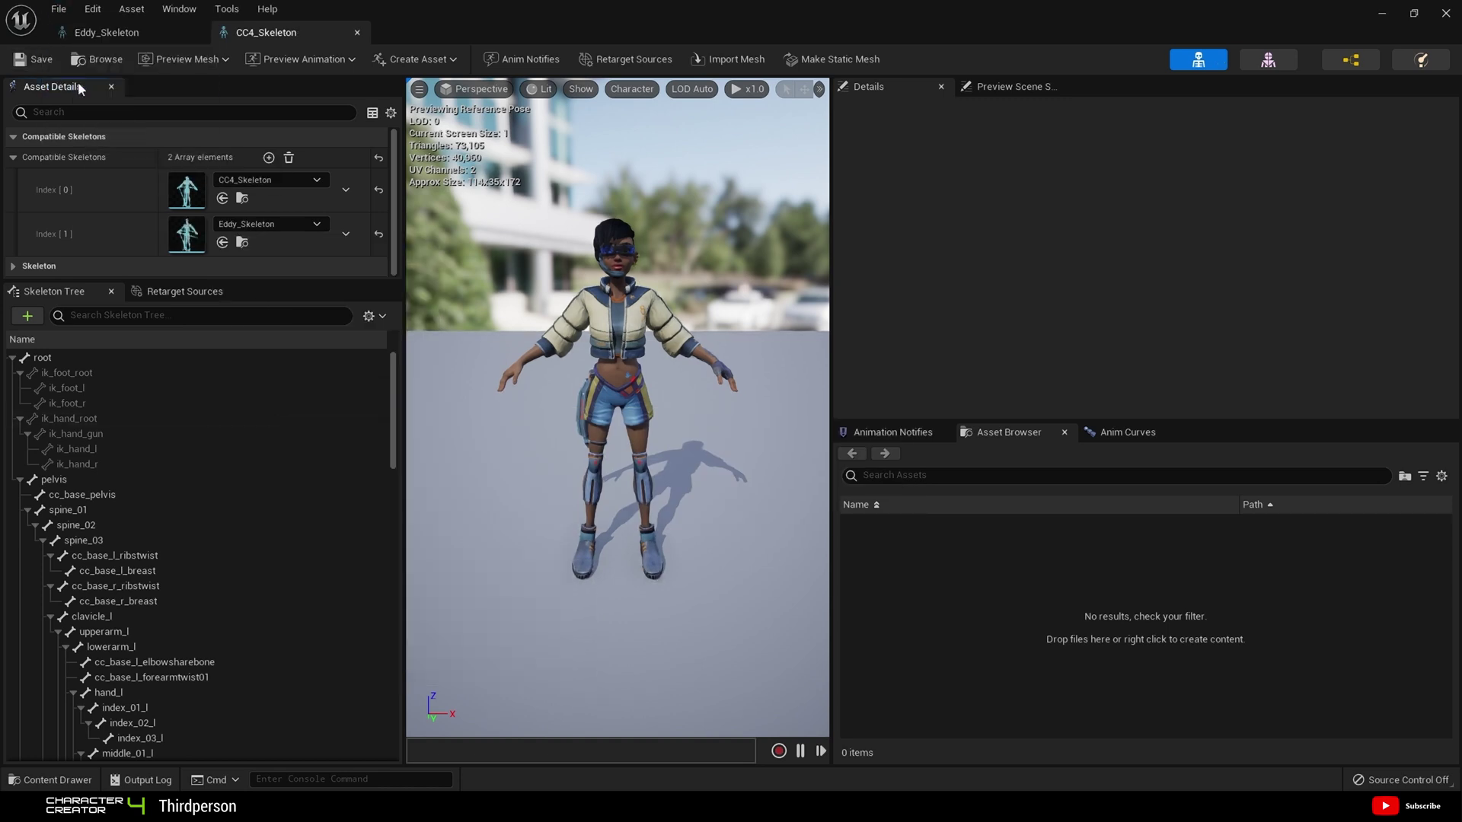
# Copy Alika_UE5Manny, RTG_UE5Manny_Alika, IK_Alika and Alika_RetargetBP into the Eddy folder
pyautogui.click(357, 33)
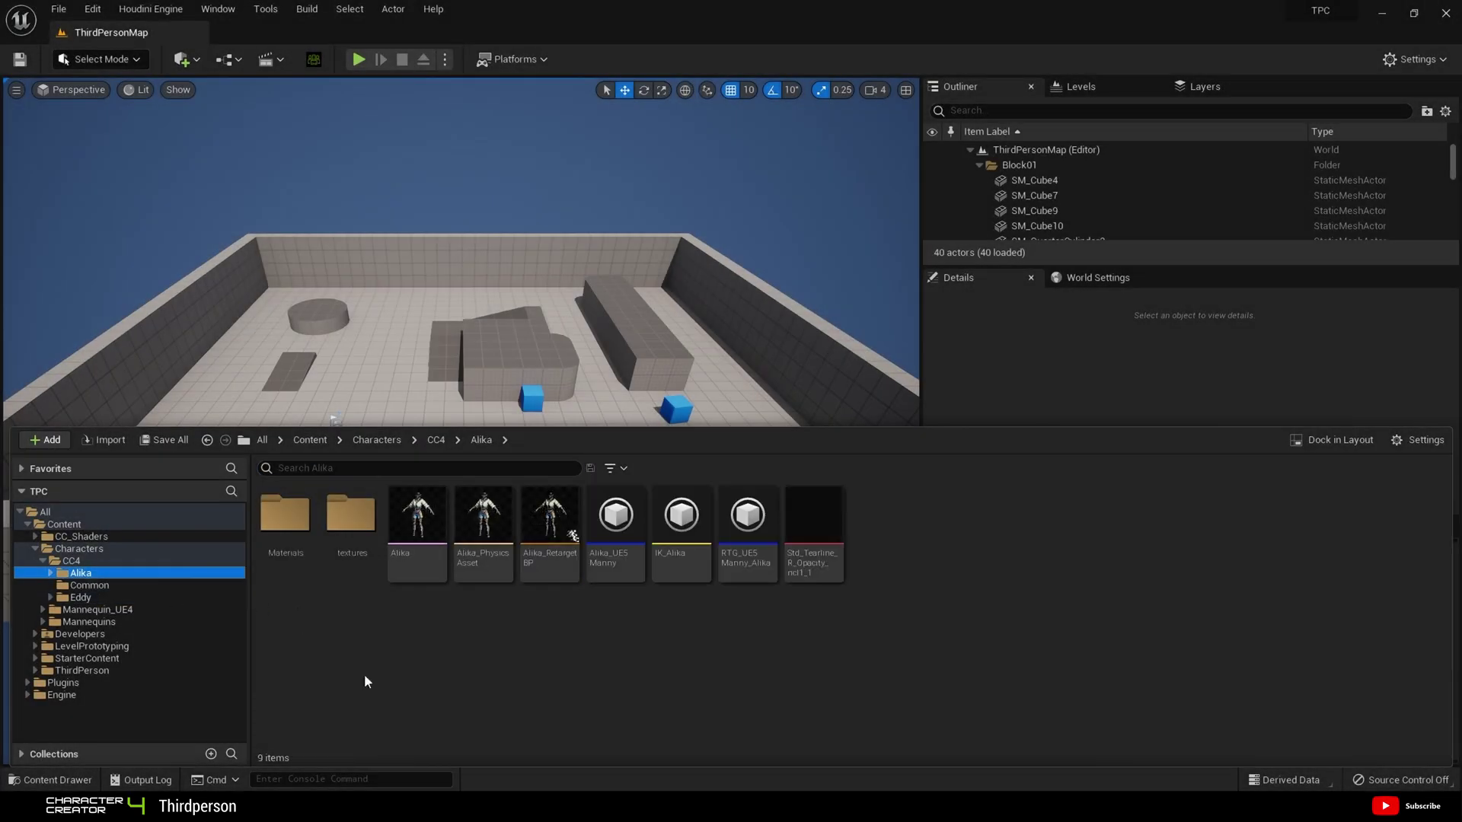
pyautogui.click(609, 563)
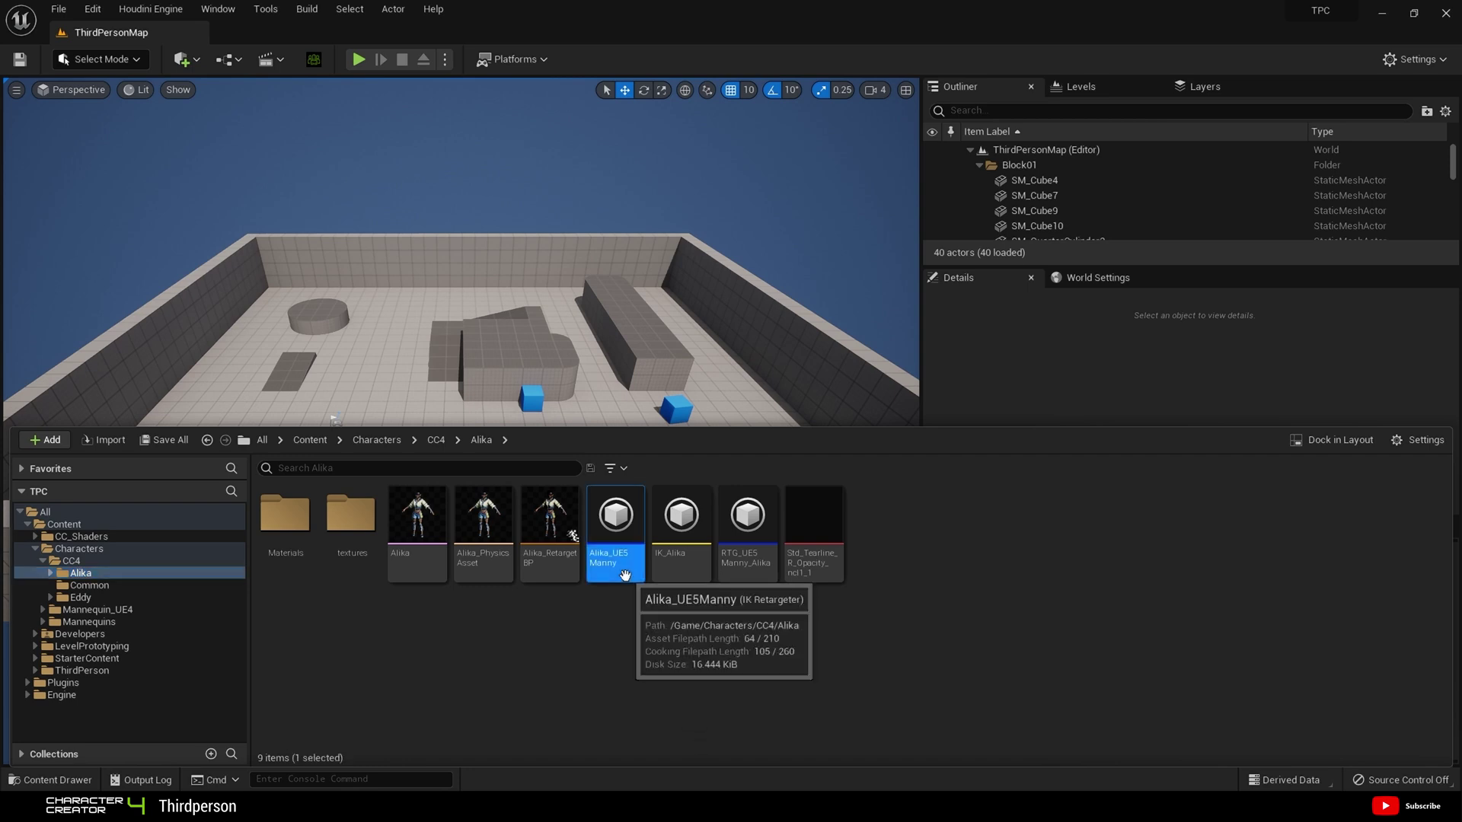
pyautogui.keyDown('ctrl'); pyautogui.click(743, 567); pyautogui.keyUp('ctrl')
pyautogui.keyDown('ctrl'); pyautogui.click(673, 576); pyautogui.keyUp('ctrl')
pyautogui.keyDown('ctrl'); pyautogui.click(543, 562); pyautogui.keyUp('ctrl')
pyautogui.moveTo(553, 539); pyautogui.dragTo(82, 599)
pyautogui.click(112, 649)
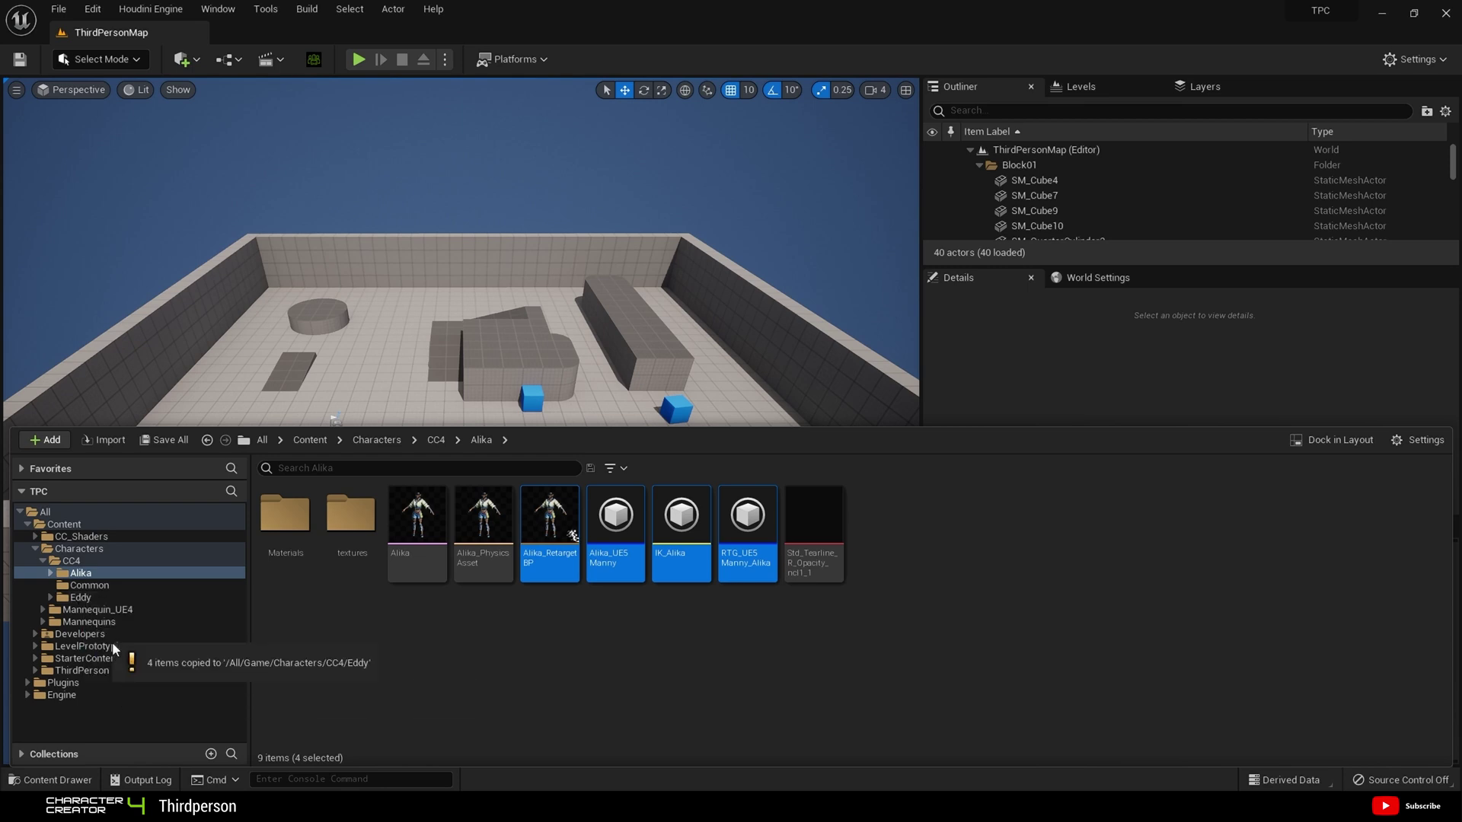
pyautogui.click(82, 598)
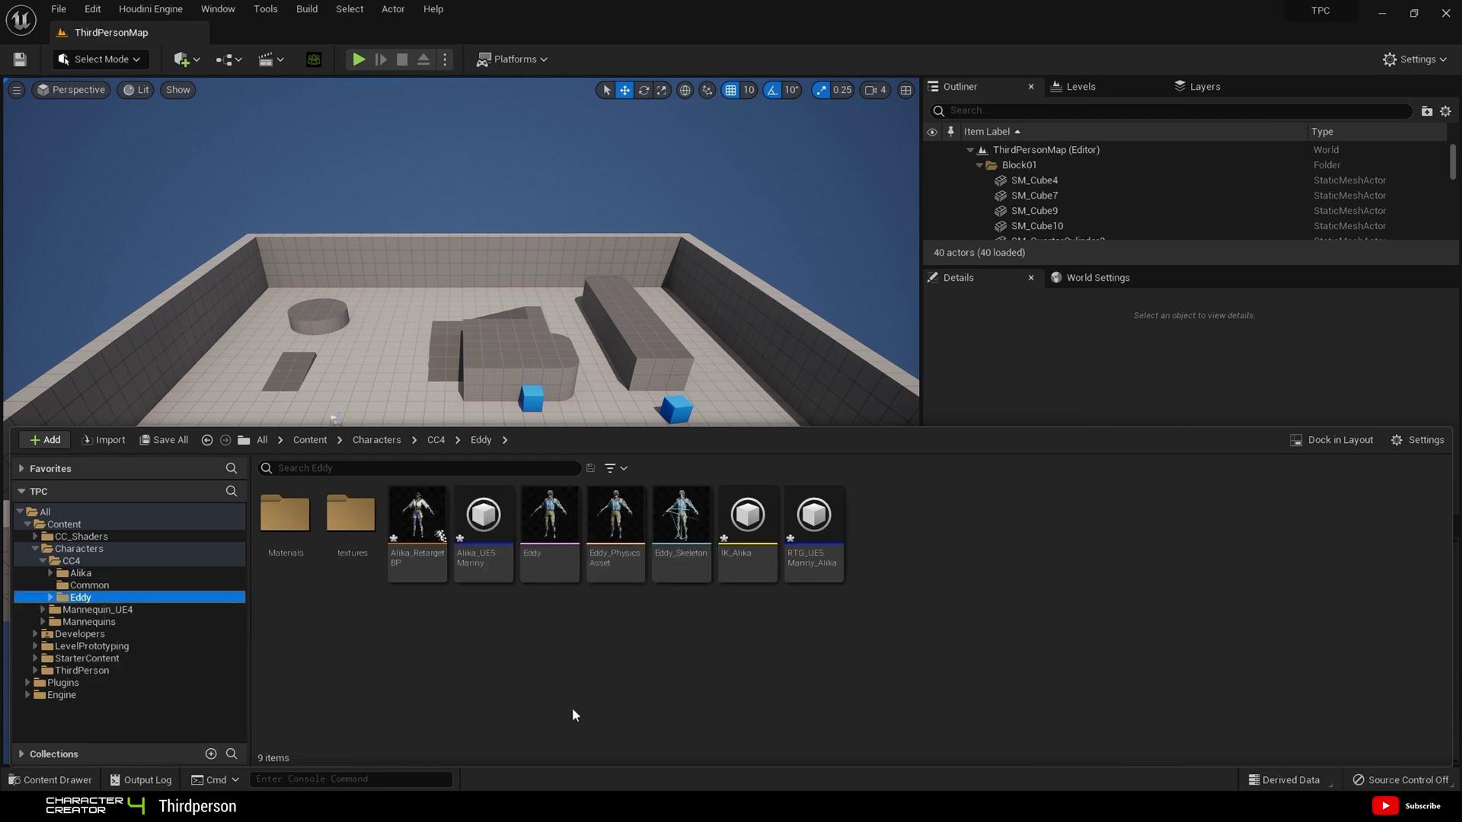
# Rename the copies to Eddy_RetargetBP and Eddy_UE5Manny
pyautogui.rightClick(423, 570)
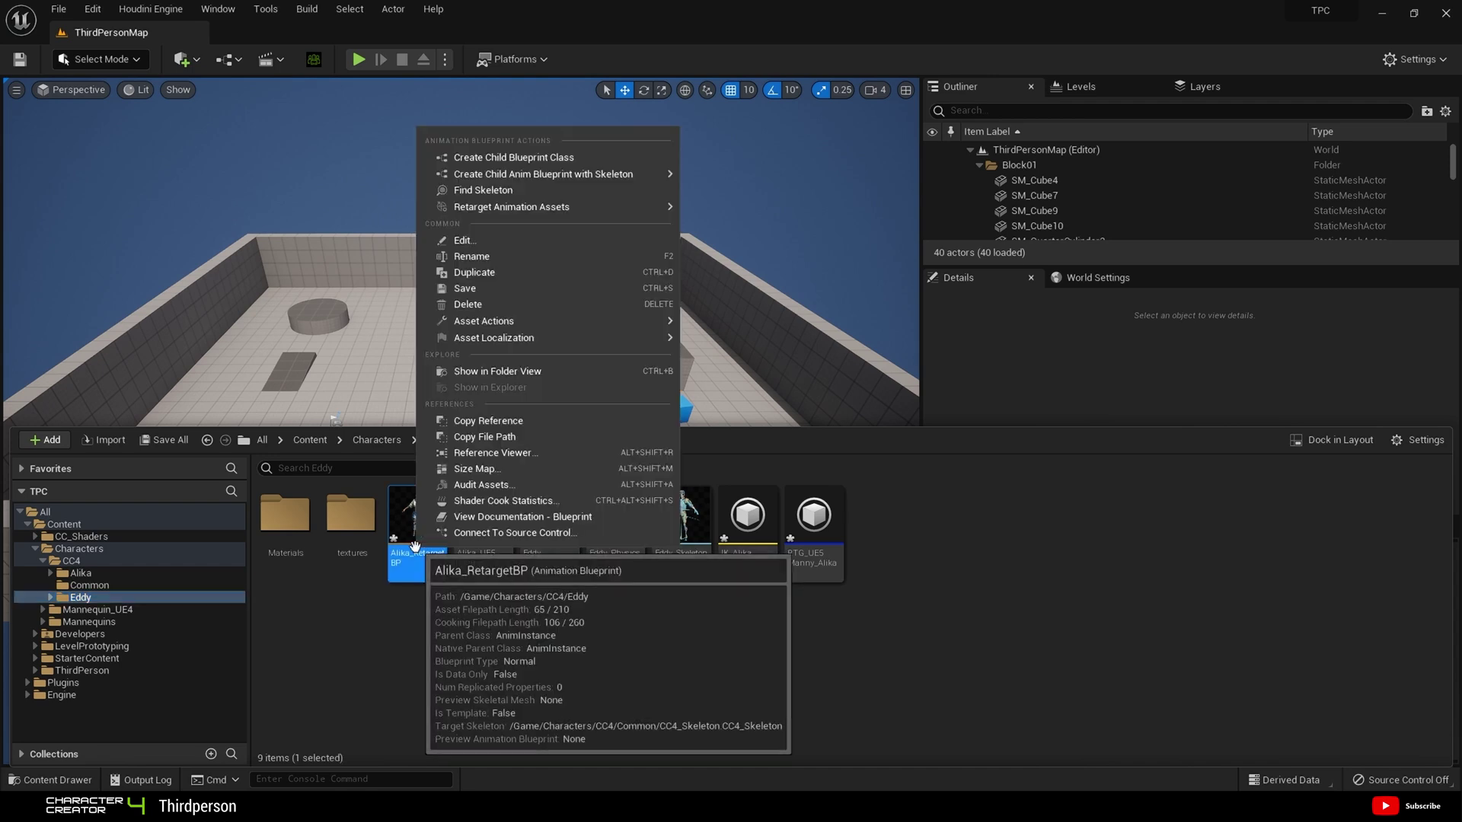
pyautogui.click(498, 254)
pyautogui.write('Eddy_RetargetBP')
pyautogui.press('Return')
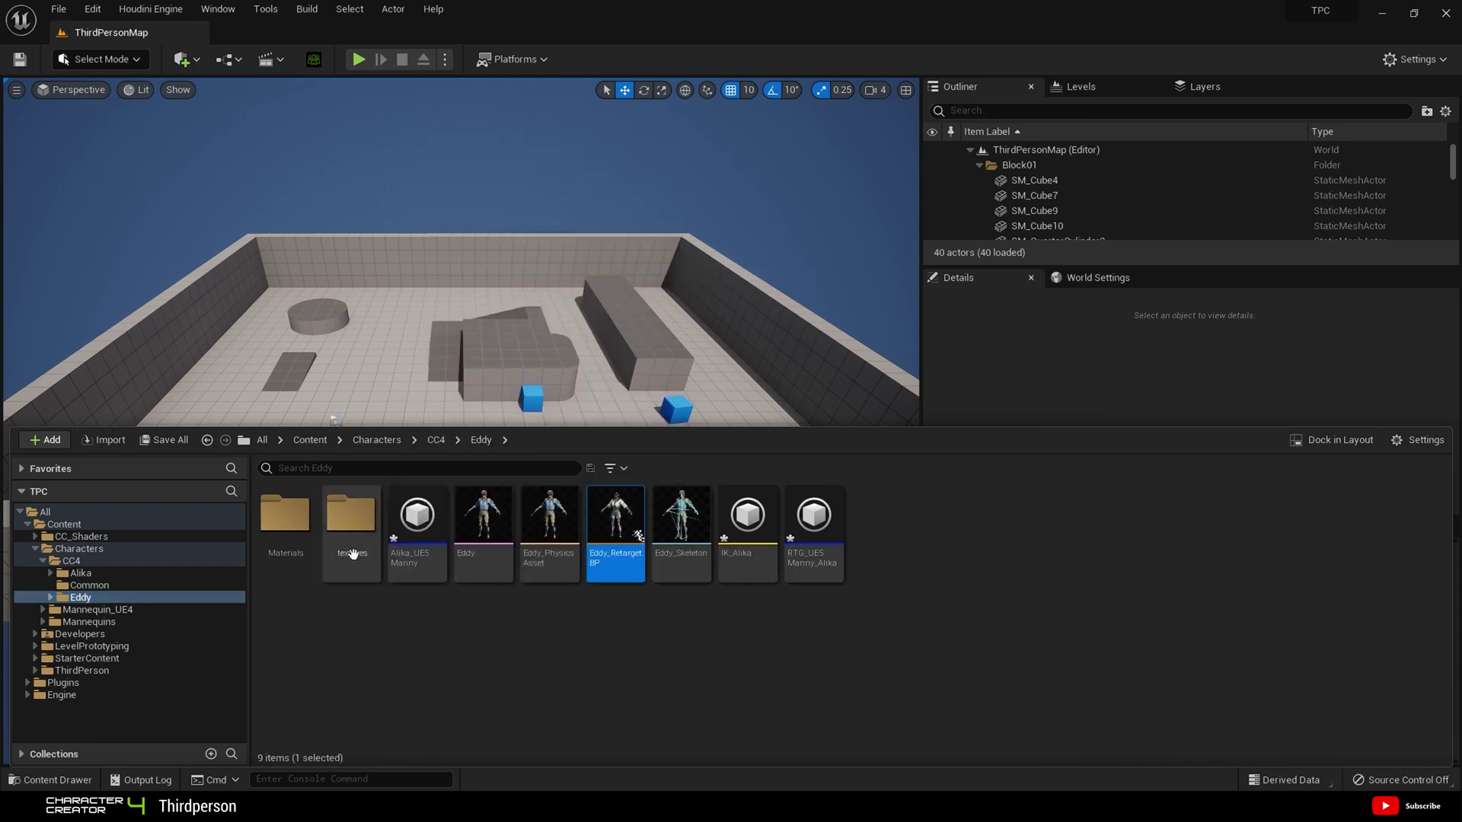
pyautogui.rightClick(417, 526)
pyautogui.click(498, 254)
pyautogui.write('Eddy_')
pyautogui.press('Return')
# Rename the retargeter to RTG_UE5Manny_Eddy and the IK rig to IK_Eddy
pyautogui.rightClick(814, 525)
pyautogui.click(876, 263)
pyautogui.press('End')
pyautogui.press('BackSpace')
pyautogui.press('BackSpace')
pyautogui.press('BackSpace')
pyautogui.press('BackSpace')
pyautogui.press('BackSpace')
pyautogui.write('Eddy')
pyautogui.press('Return')
pyautogui.click(747, 525)
pyautogui.press('F2')
pyautogui.write('IK_Eddy')
pyautogui.press('Return')
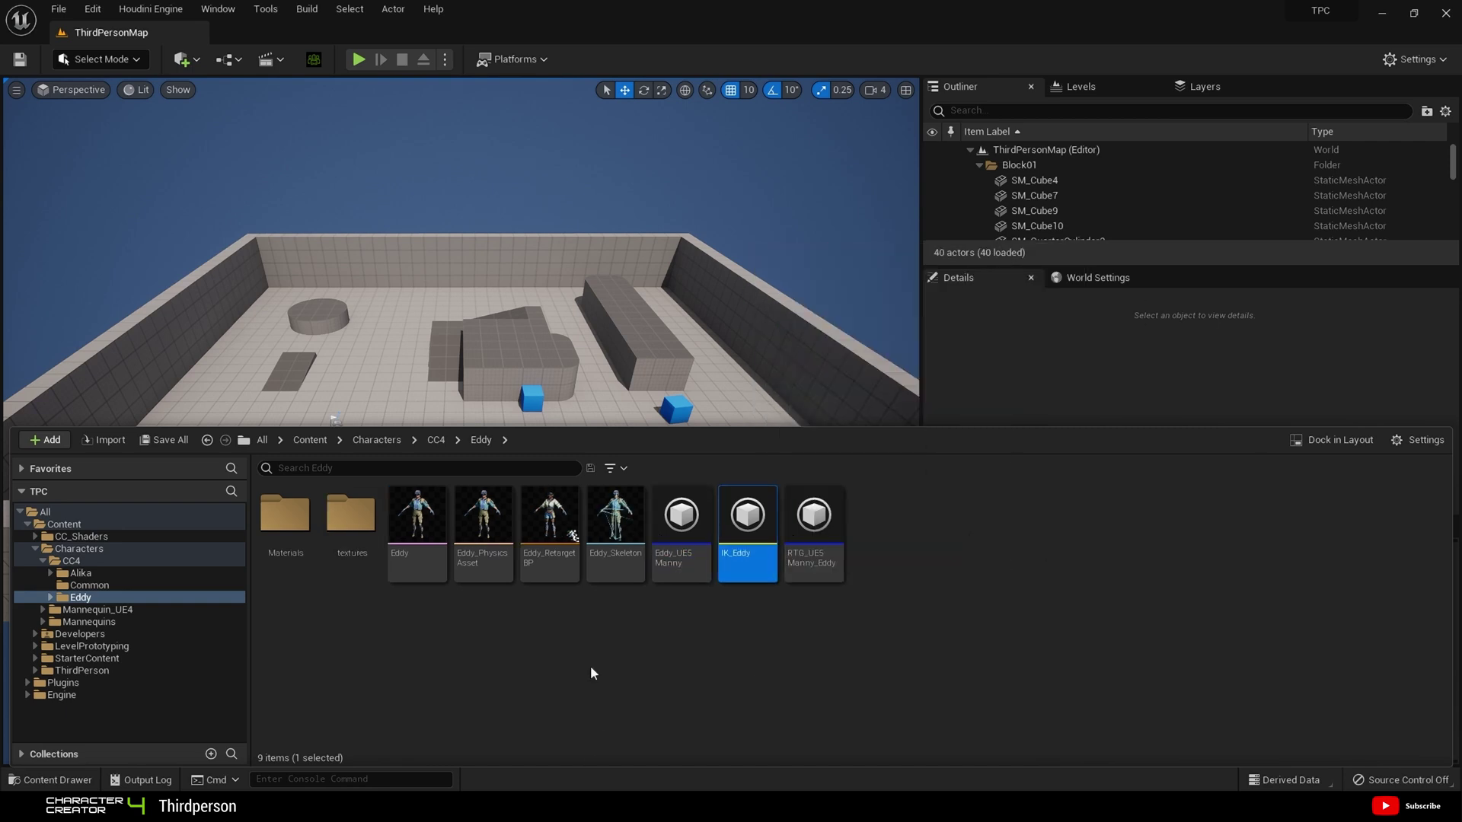
# Change IK_Eddy's preview mesh from Alika to Eddy and save the rig
pyautogui.moveTo(746, 563)
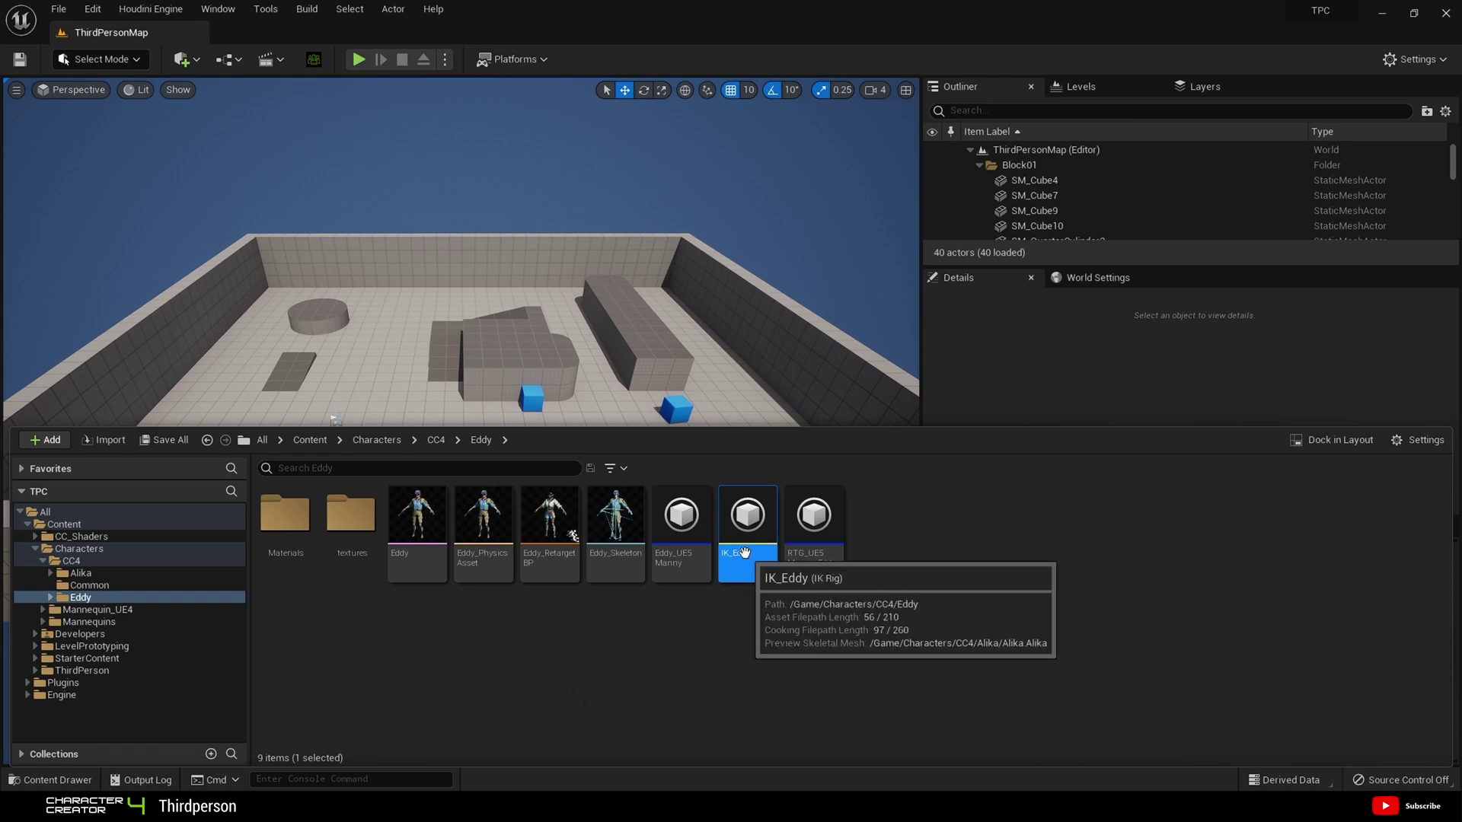
pyautogui.doubleClick(760, 536)
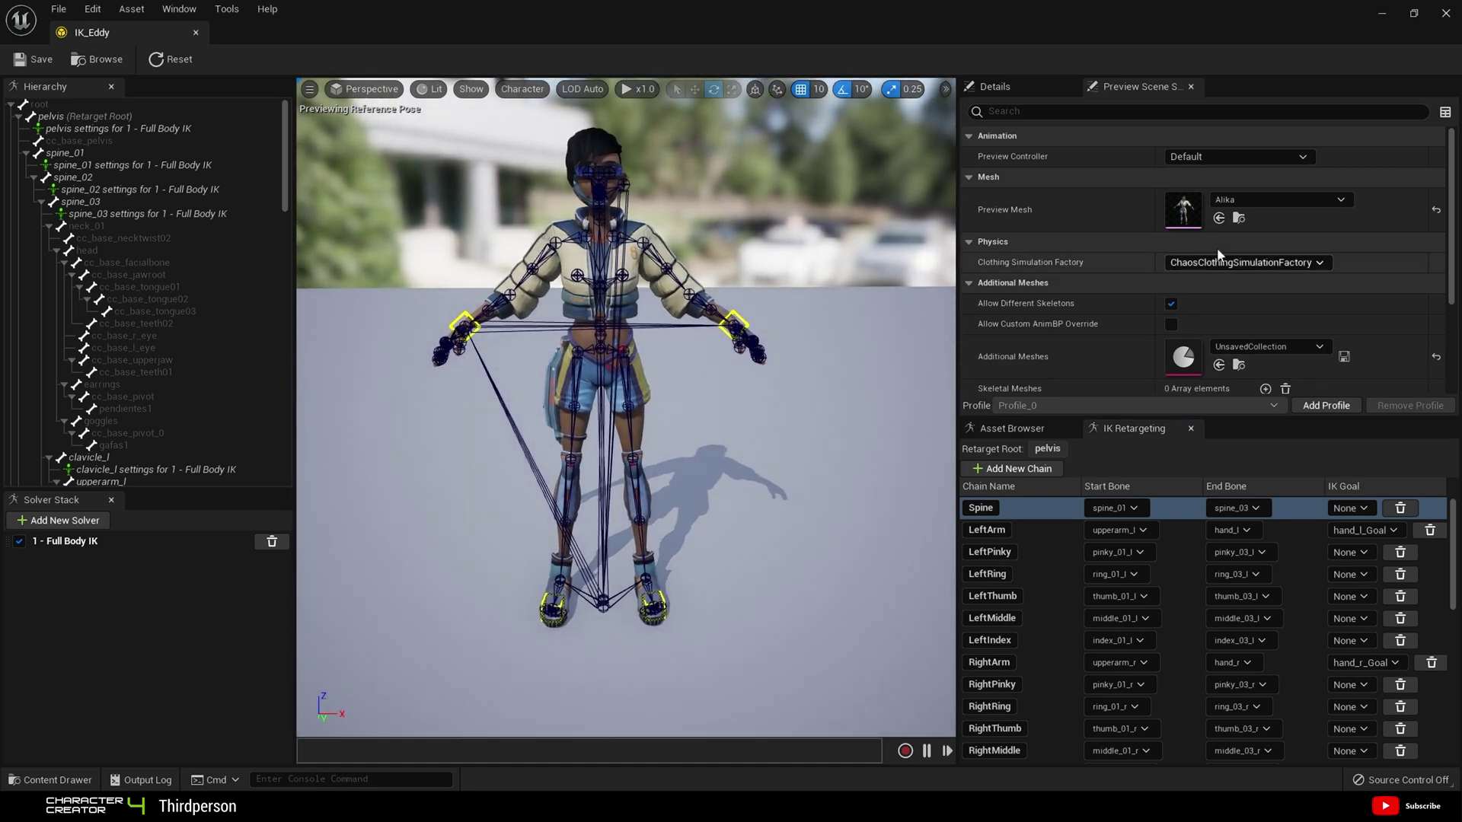
pyautogui.click(1231, 199)
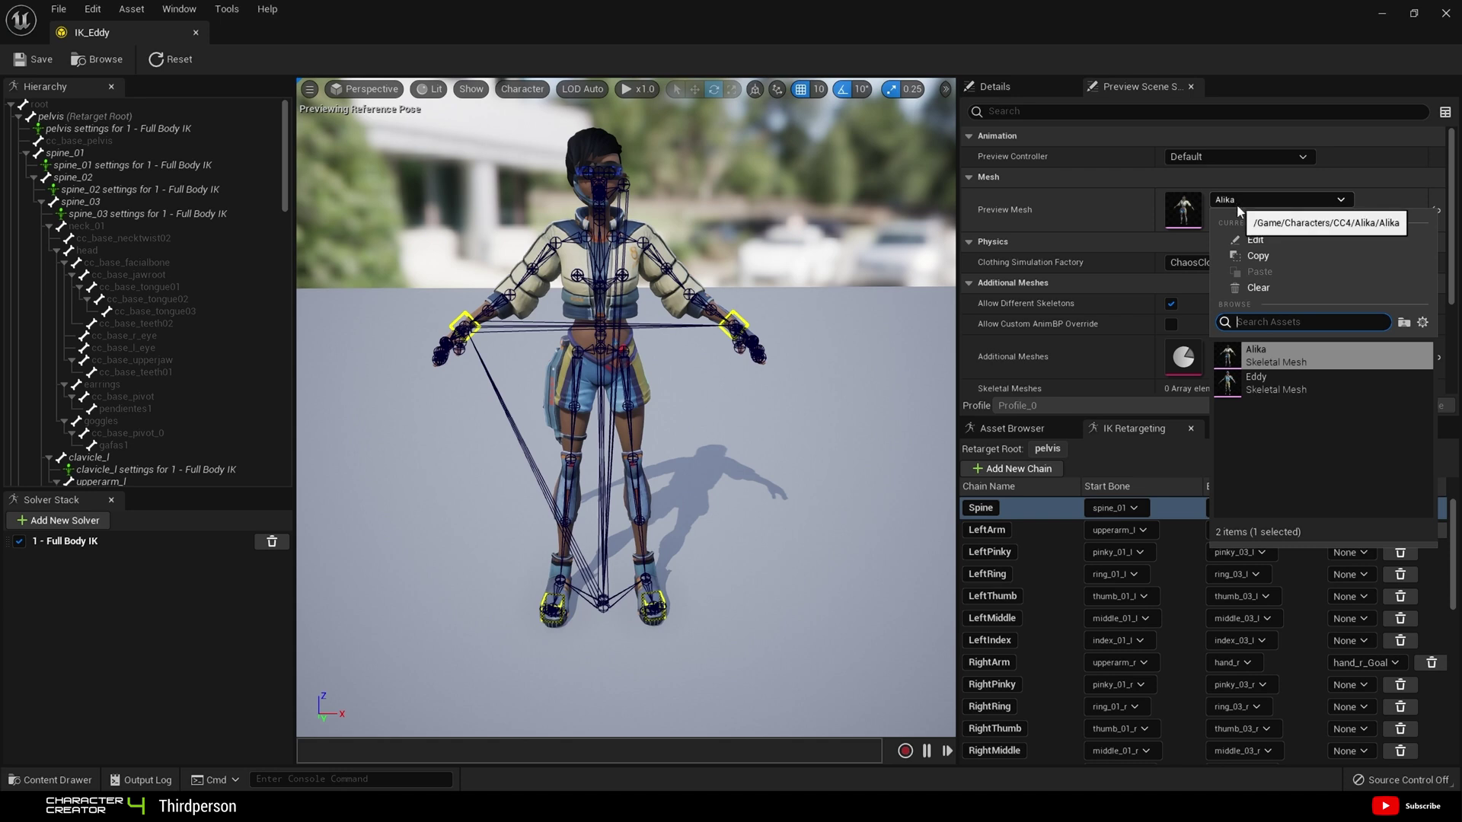
pyautogui.click(1258, 287)
pyautogui.click(1245, 200)
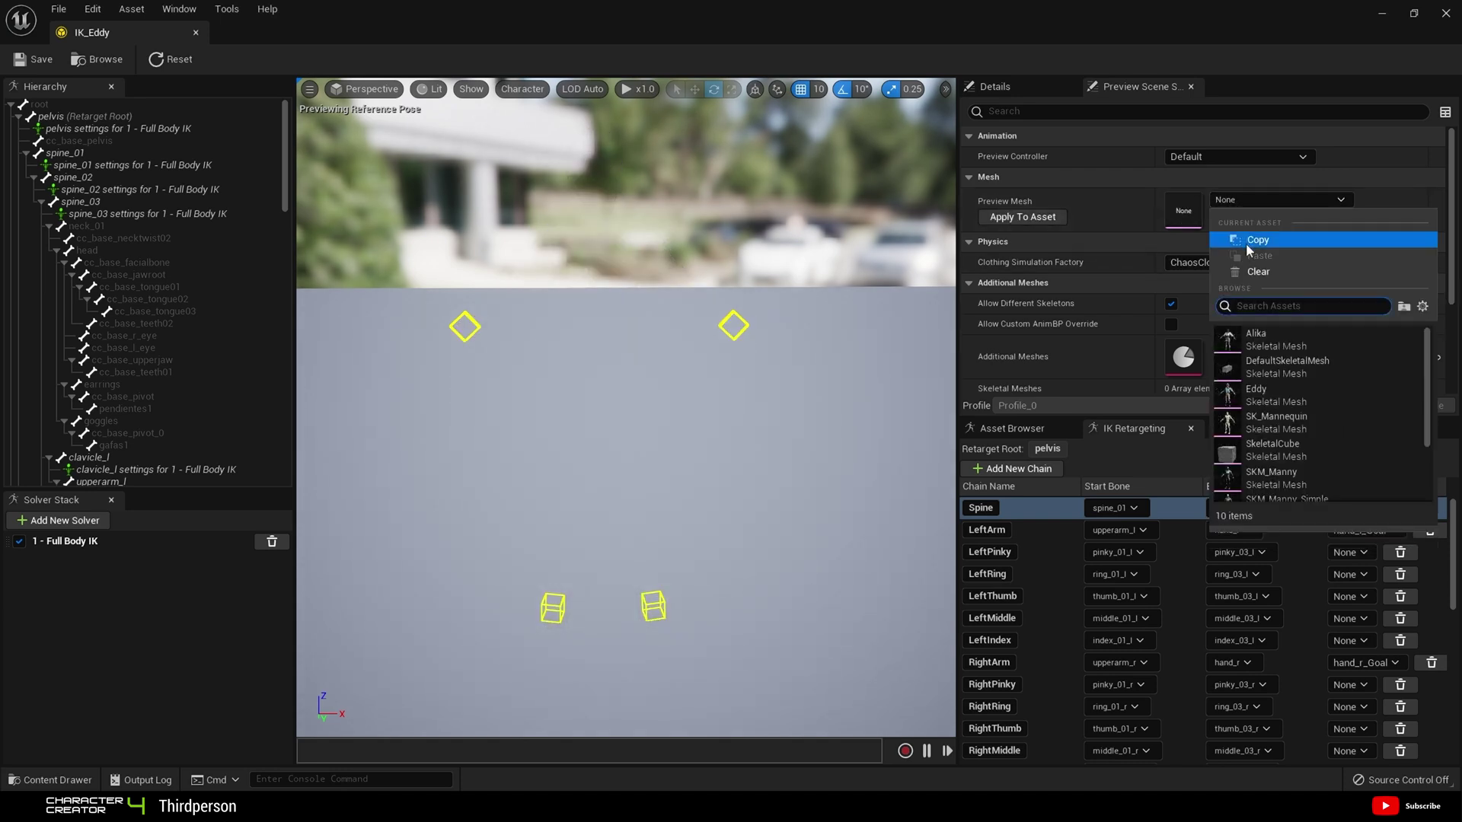
pyautogui.click(1260, 396)
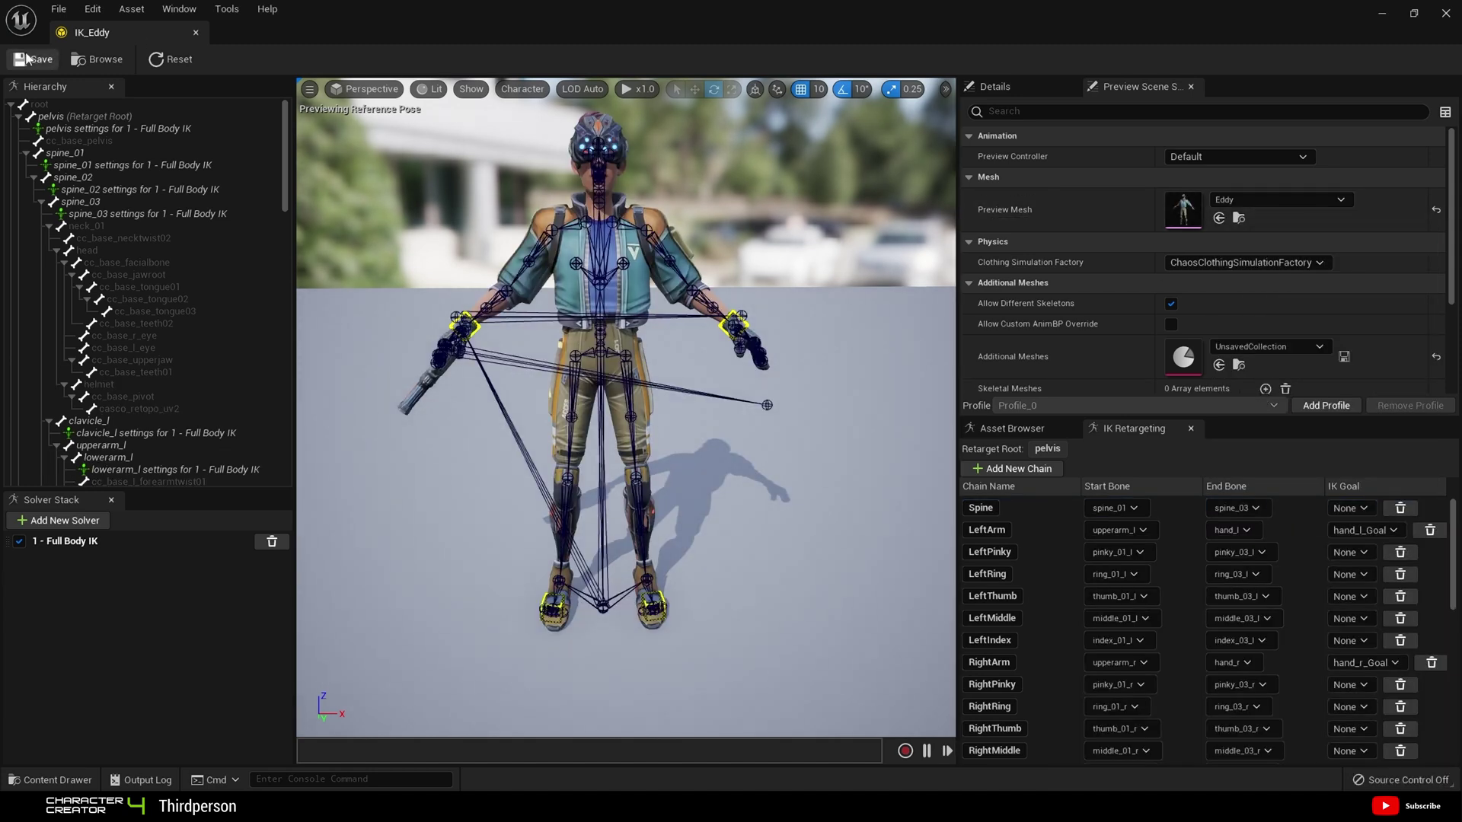
pyautogui.click(161, 61)
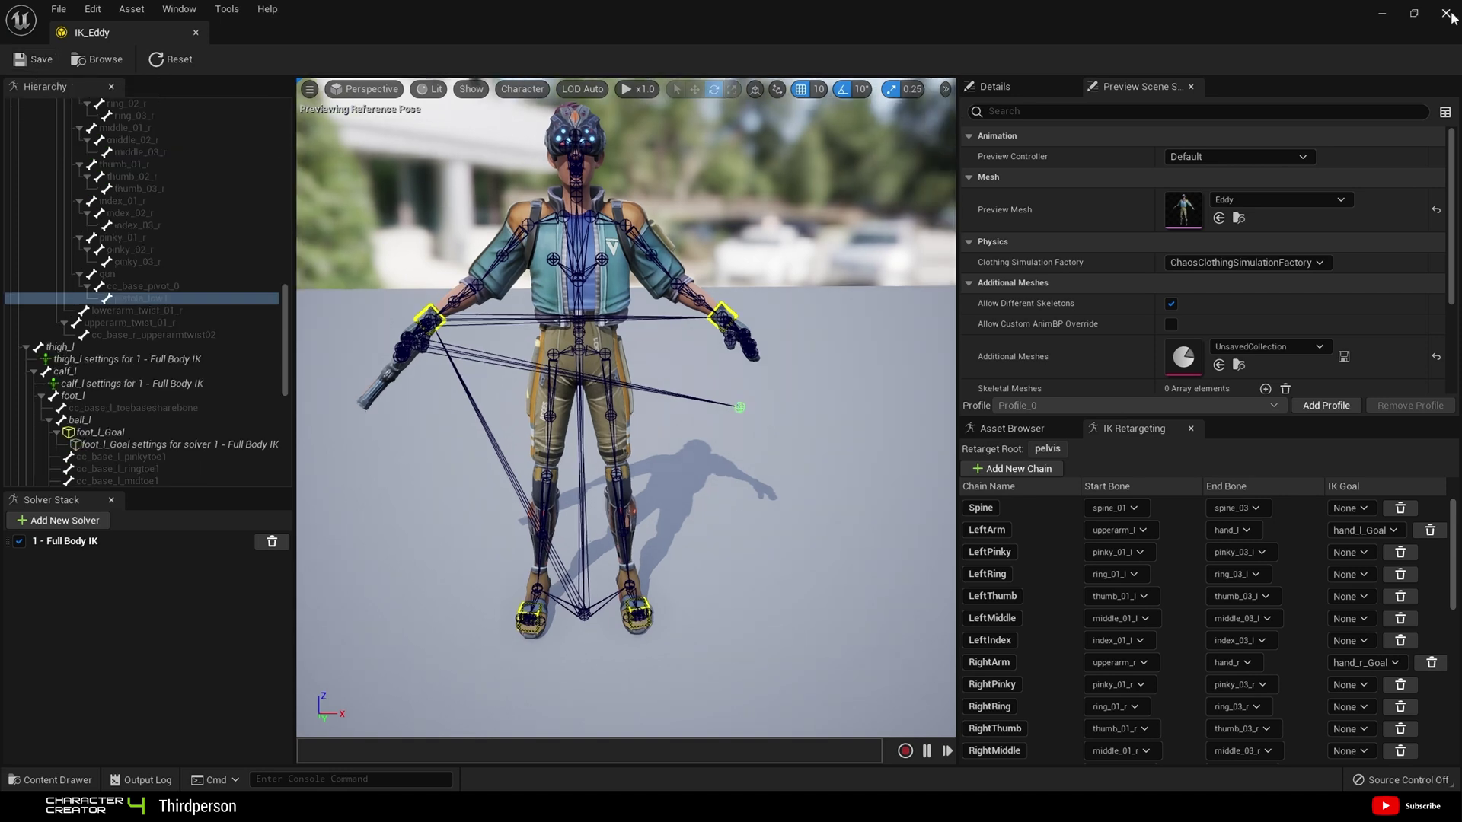
# Set RTG_UE5Manny_Eddy's target IK rig to IK_Eddy and its target preview mesh to Eddy
pyautogui.click(1446, 14)
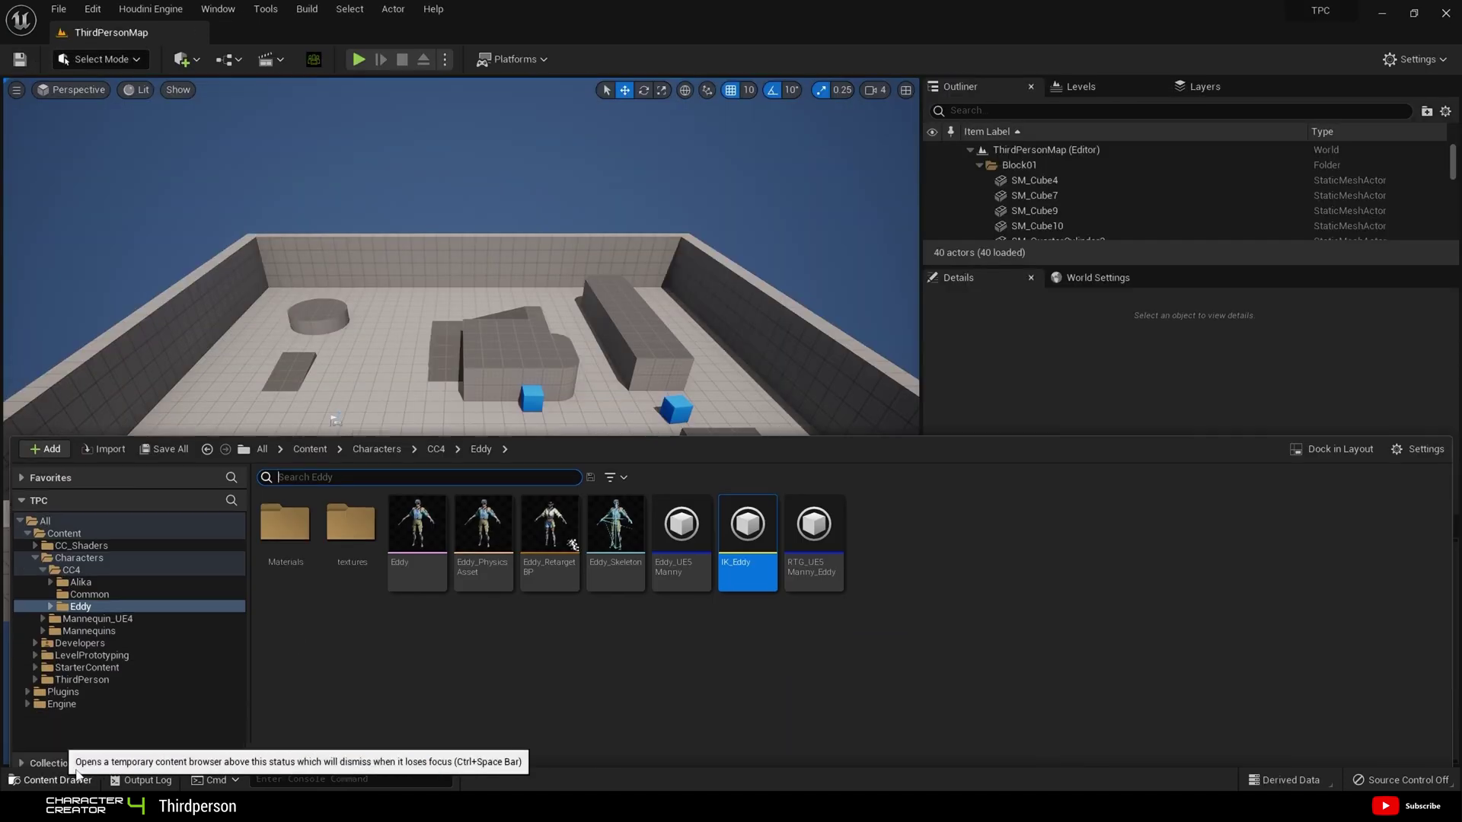
pyautogui.click(832, 574)
pyautogui.doubleClick(832, 575)
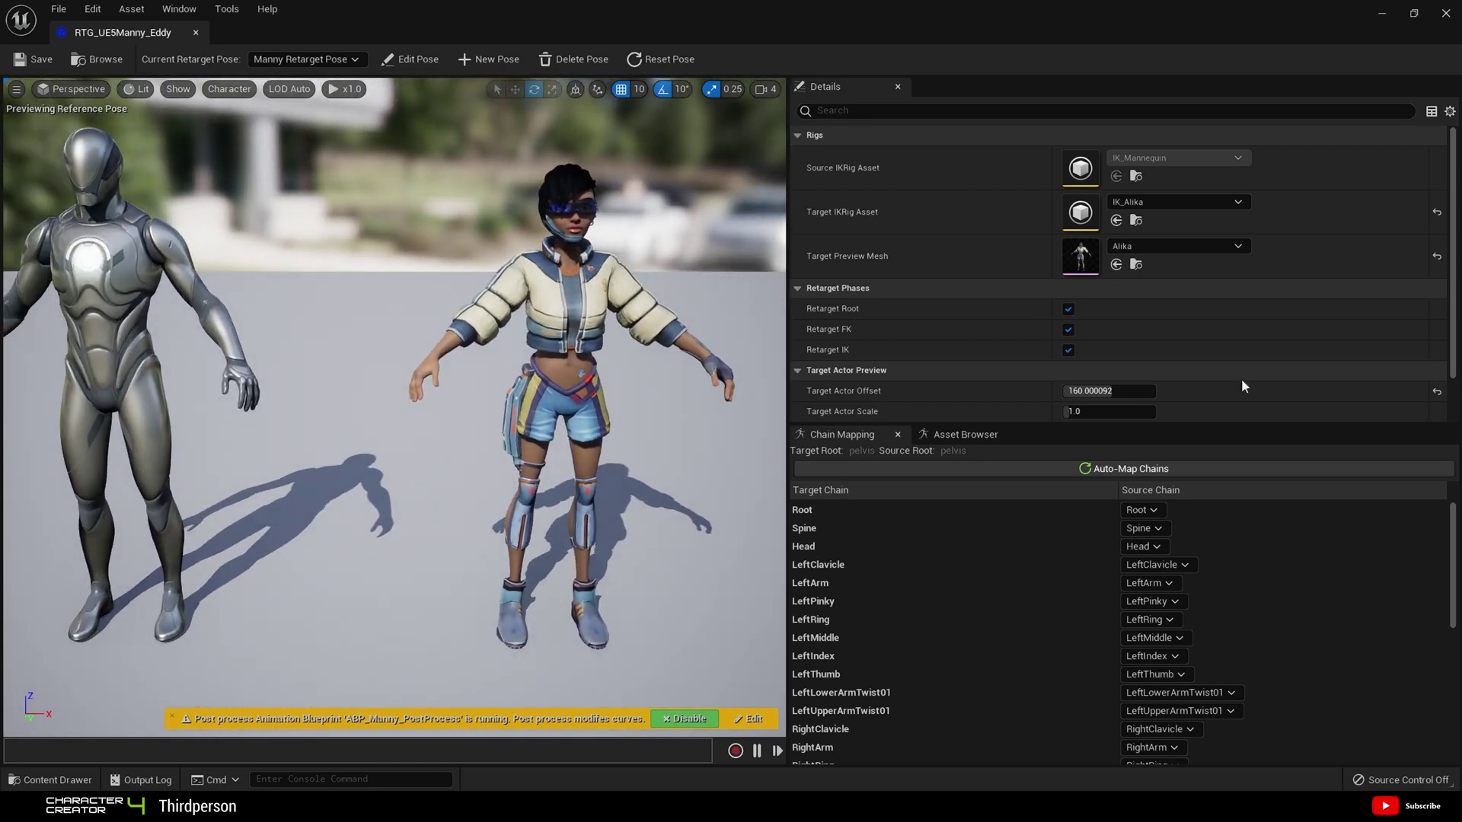
pyautogui.click(1130, 204)
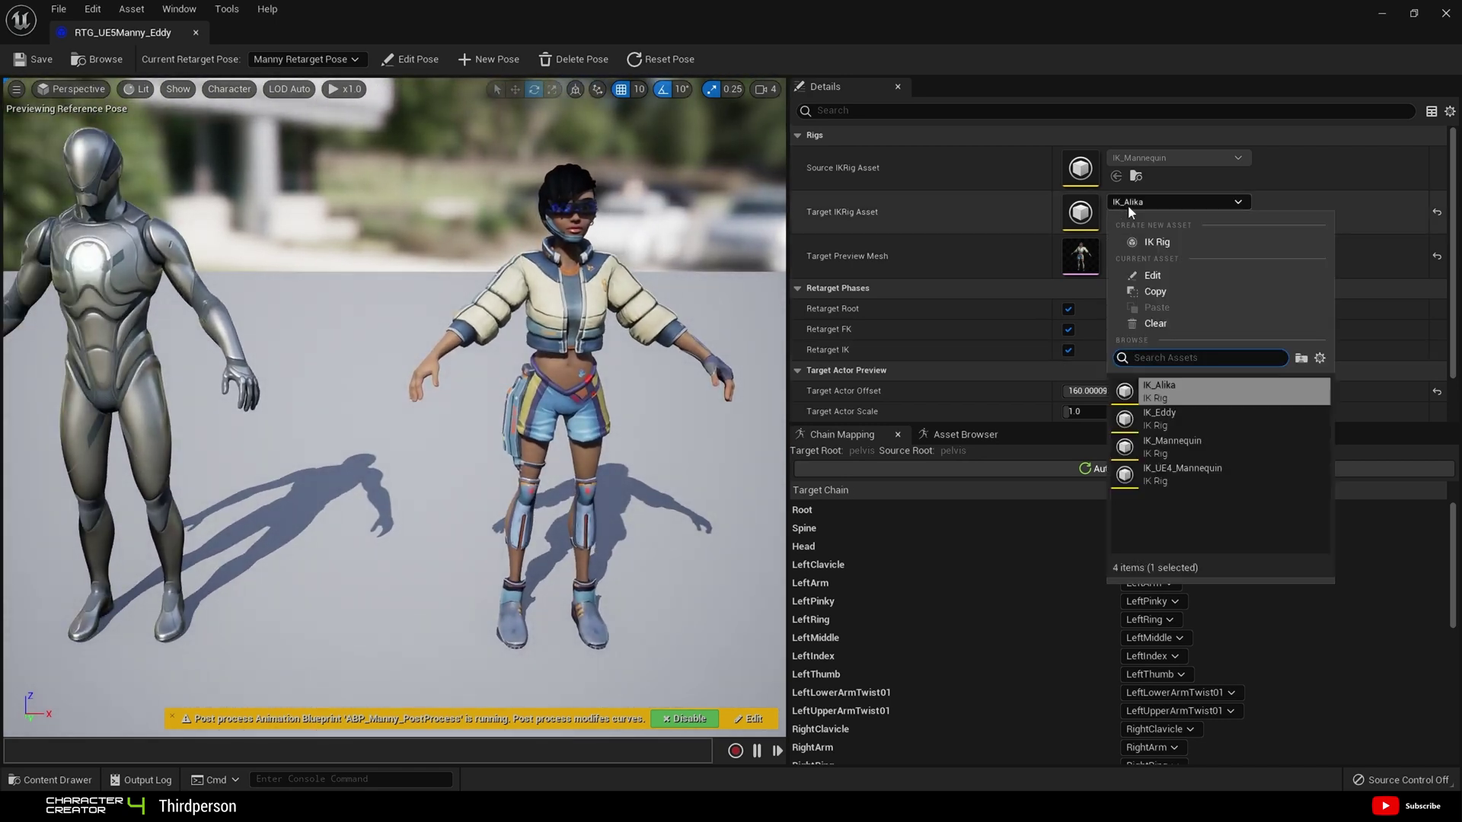
pyautogui.click(1168, 419)
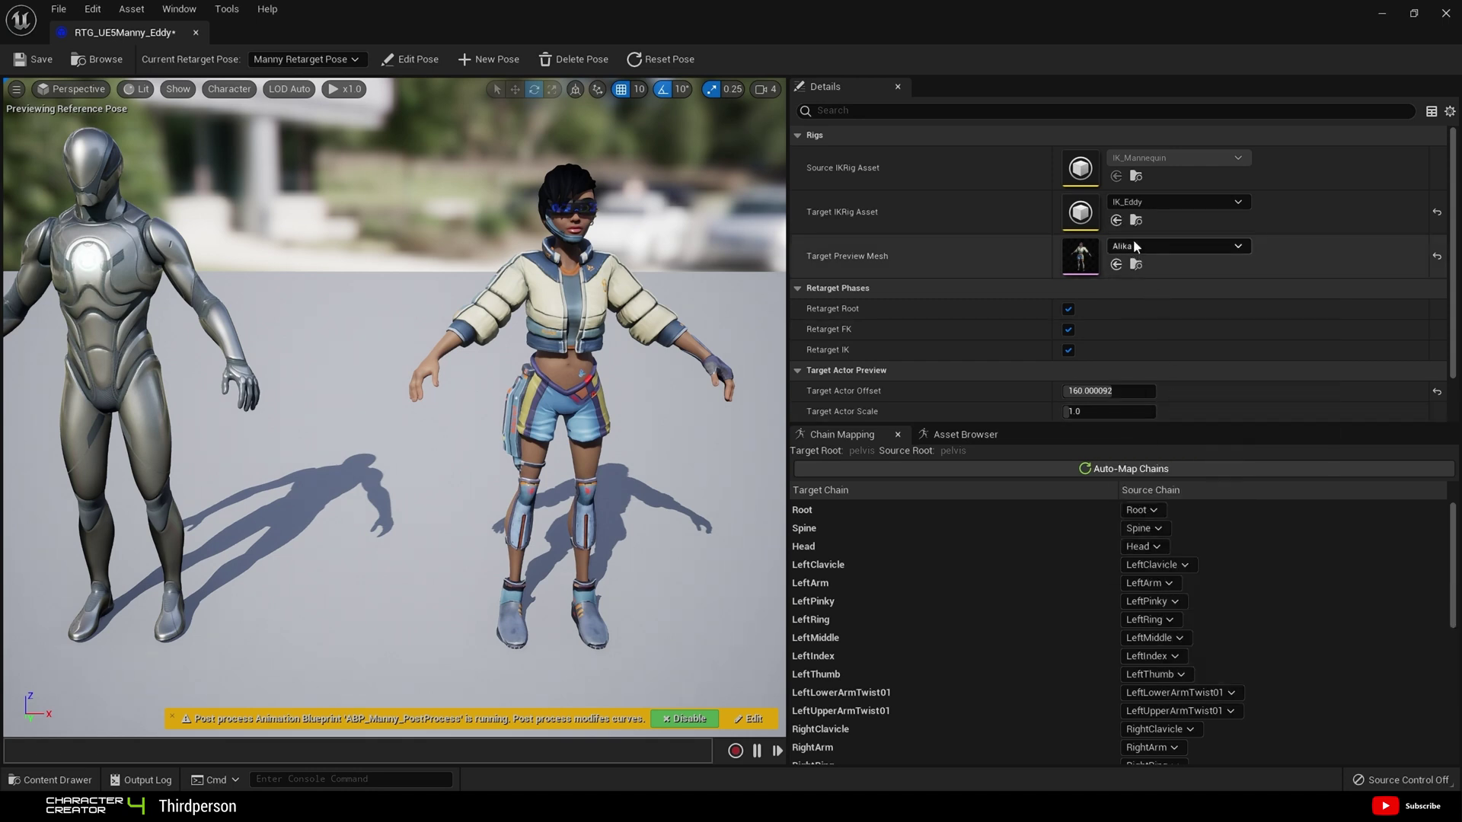
pyautogui.click(1135, 248)
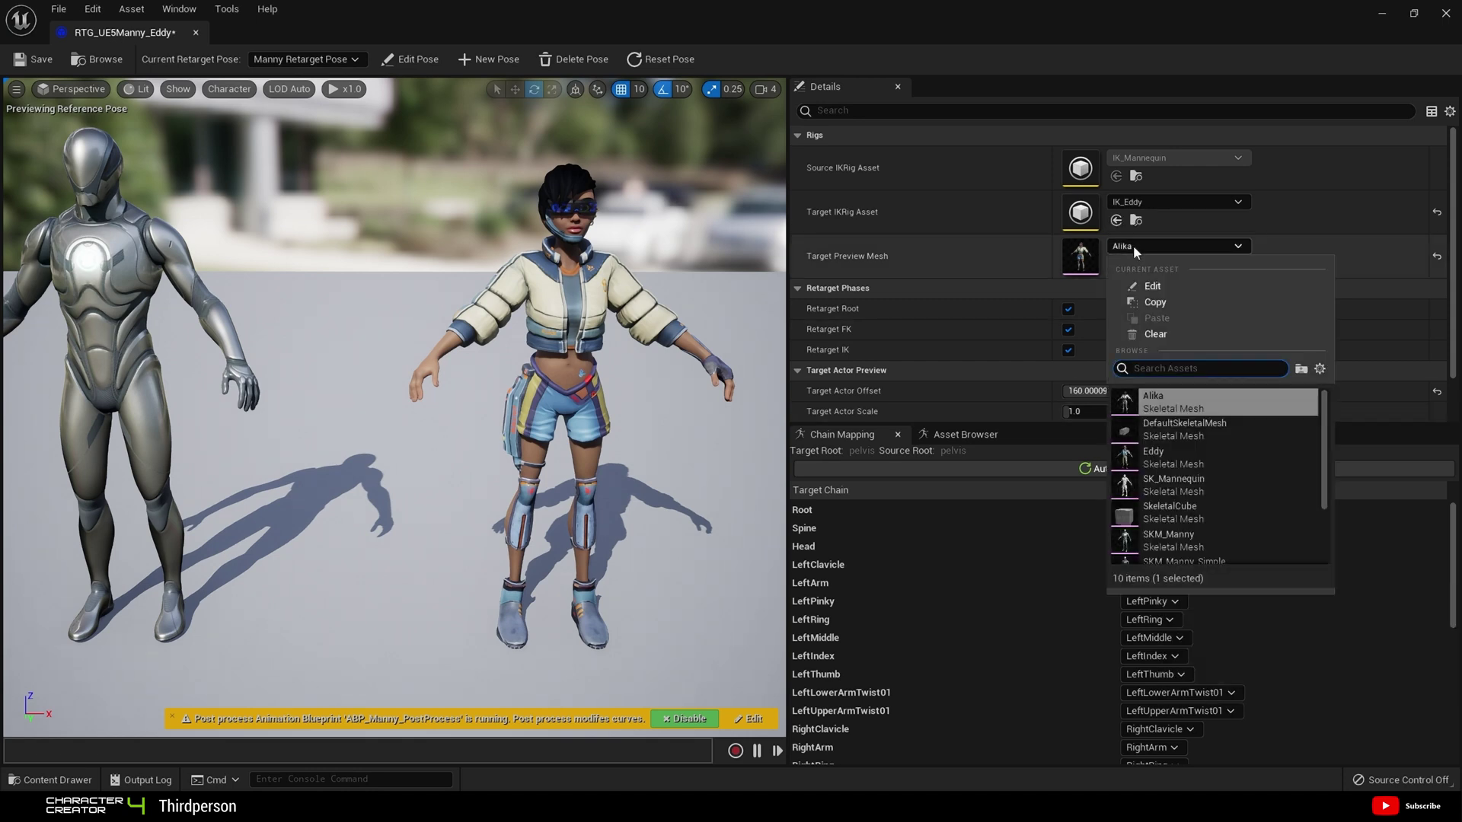
pyautogui.click(1163, 453)
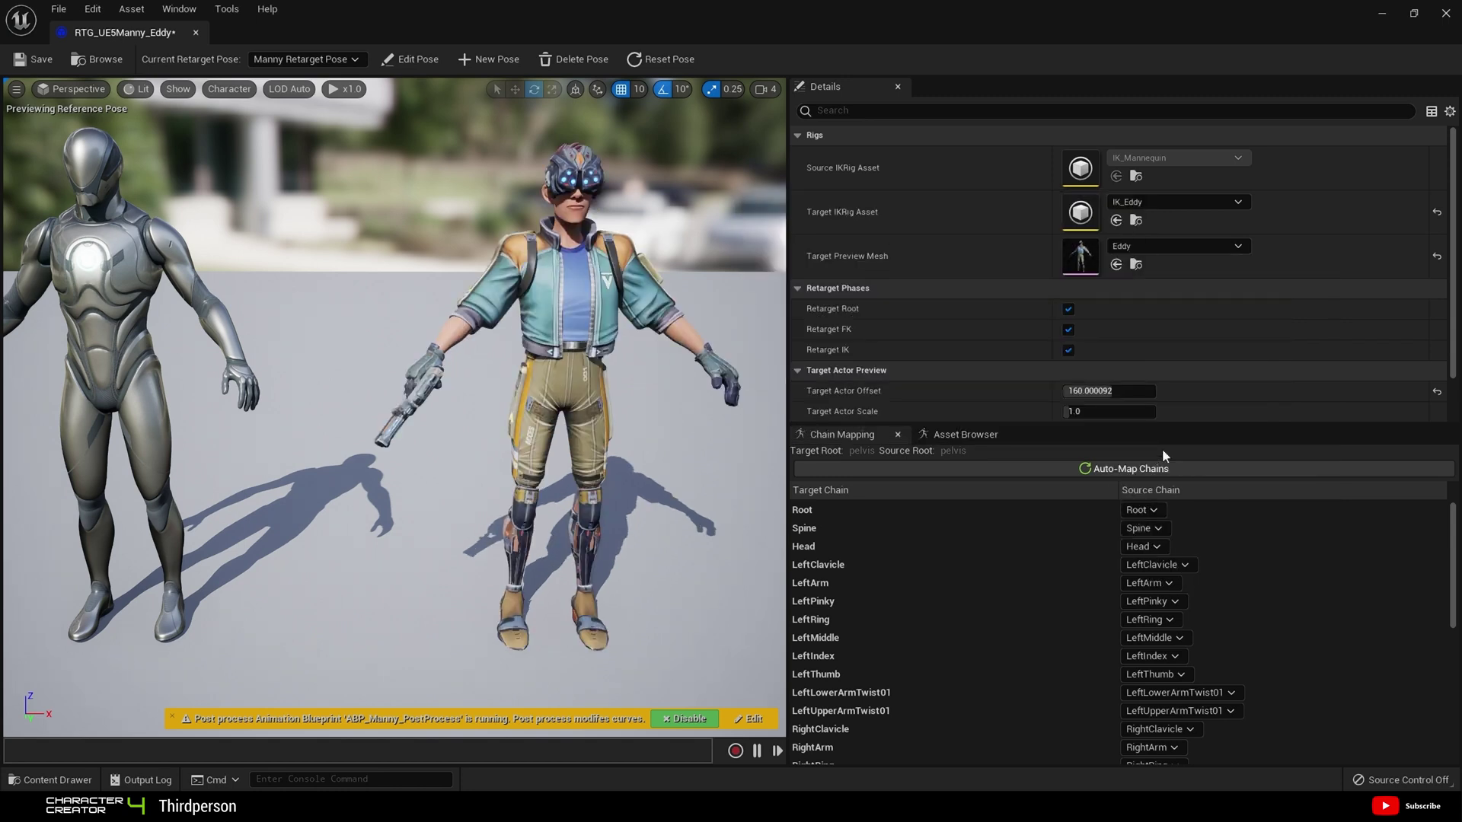
# Preview the MF_Walk_Fwd walk animation on both characters from the Asset Browser
pyautogui.click(957, 434)
pyautogui.scroll(-4, 912, 625)
pyautogui.click(883, 598)
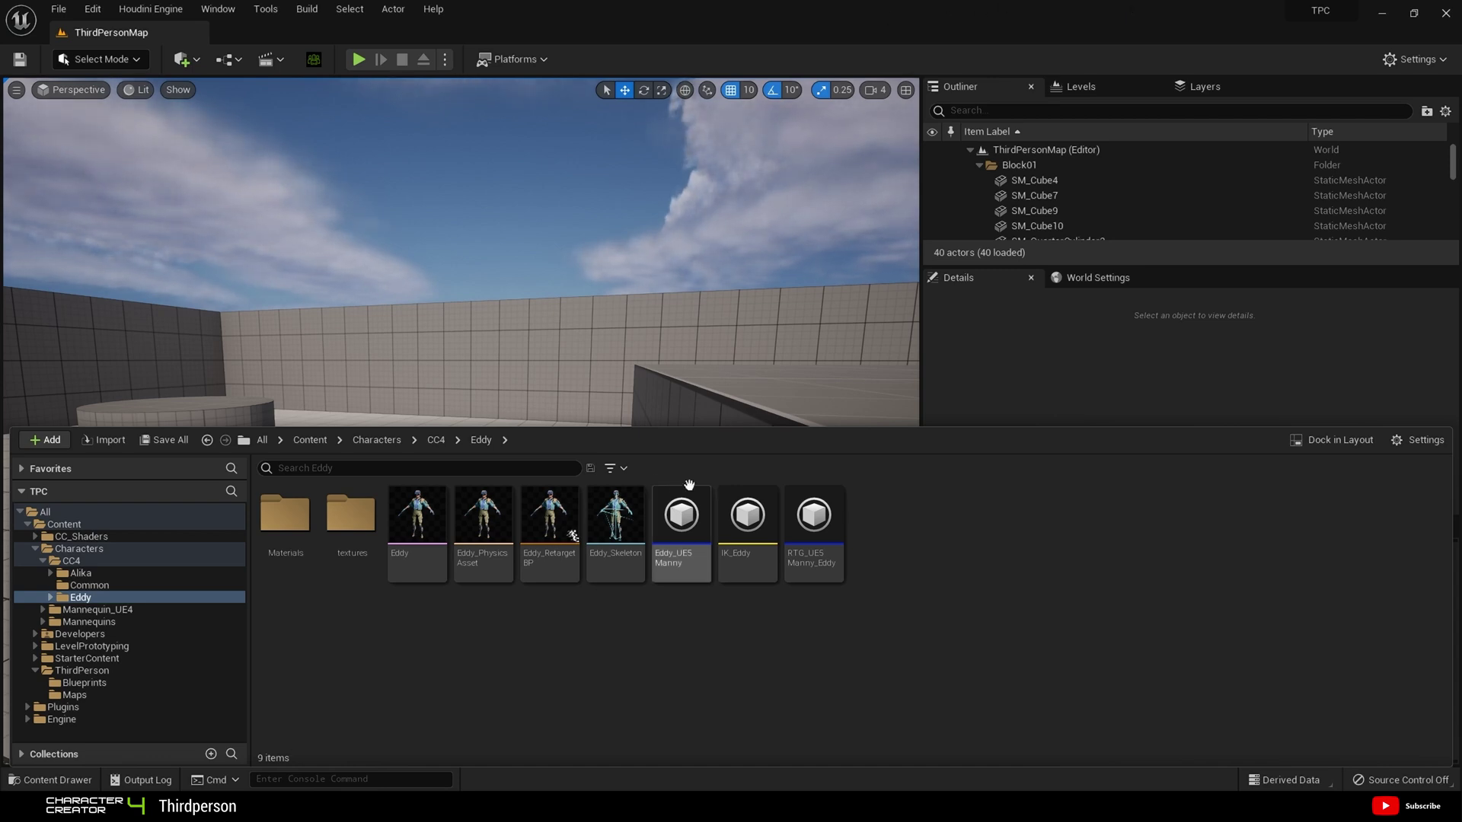
# Open Eddy_RetargetBP, pick Eddy as its preview mesh, and answer the regenerate-skeleton prompt
pyautogui.click(555, 549)
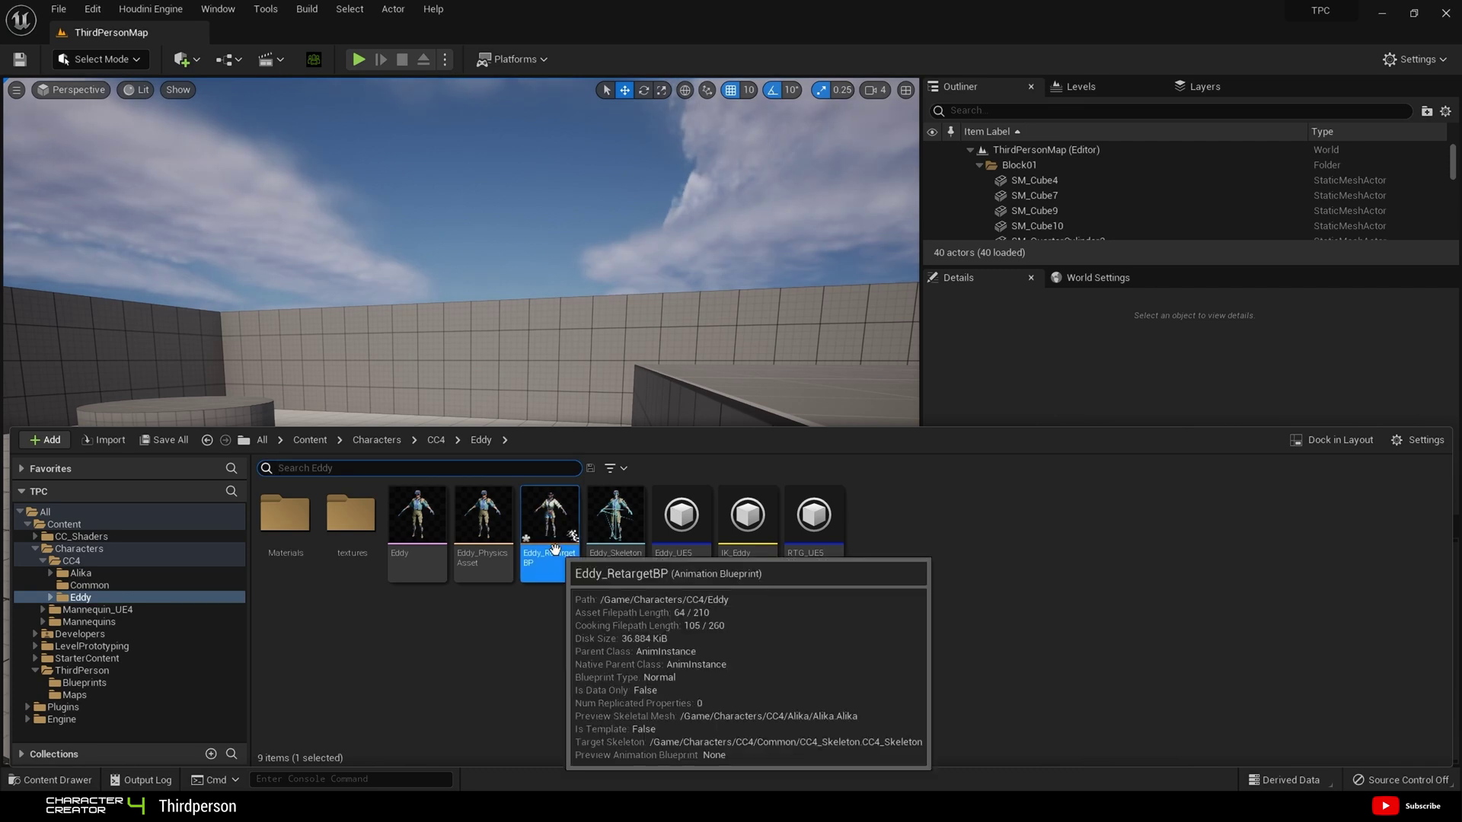
pyautogui.doubleClick(555, 549)
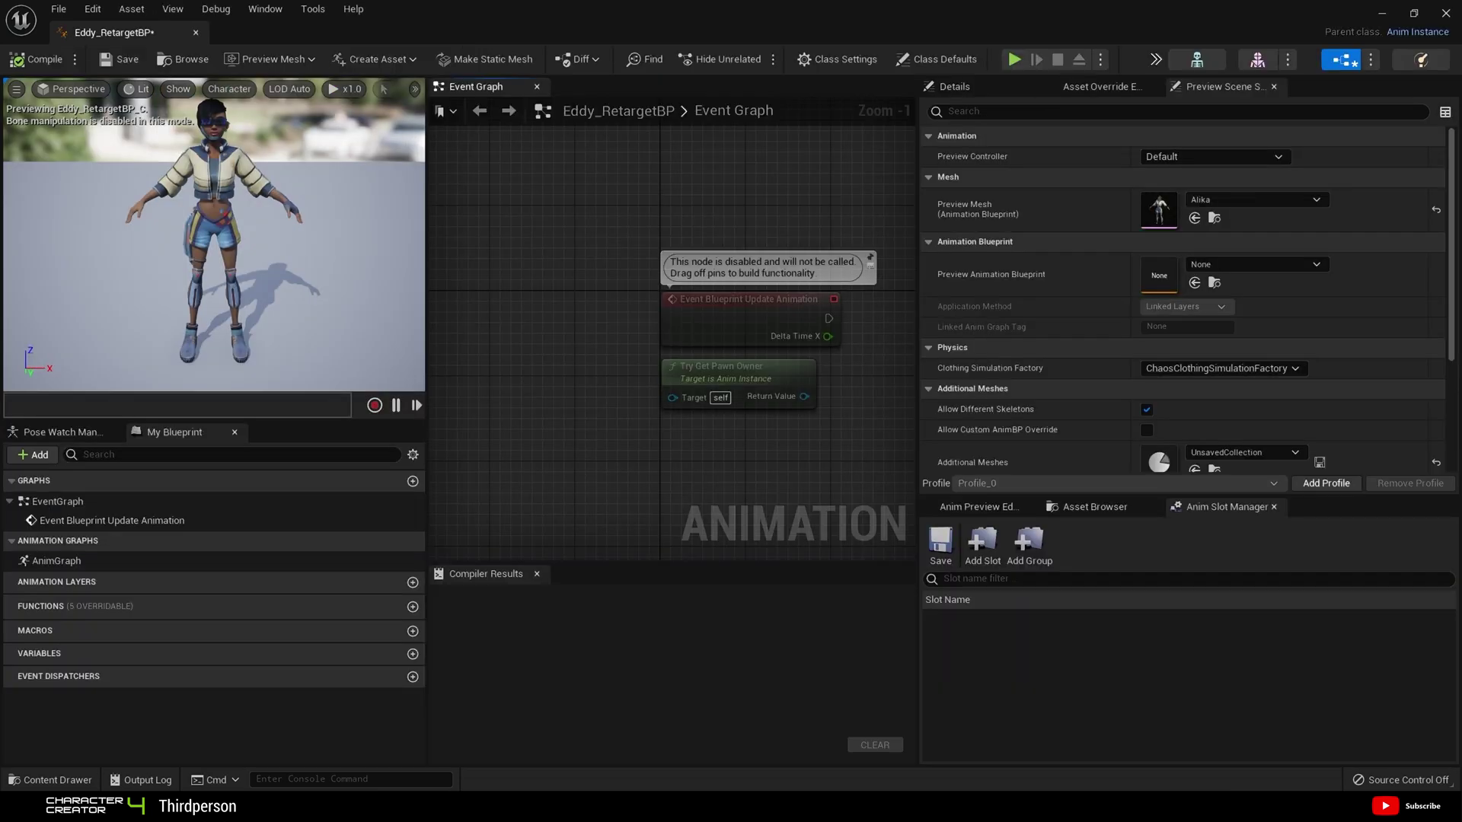
pyautogui.click(1280, 198)
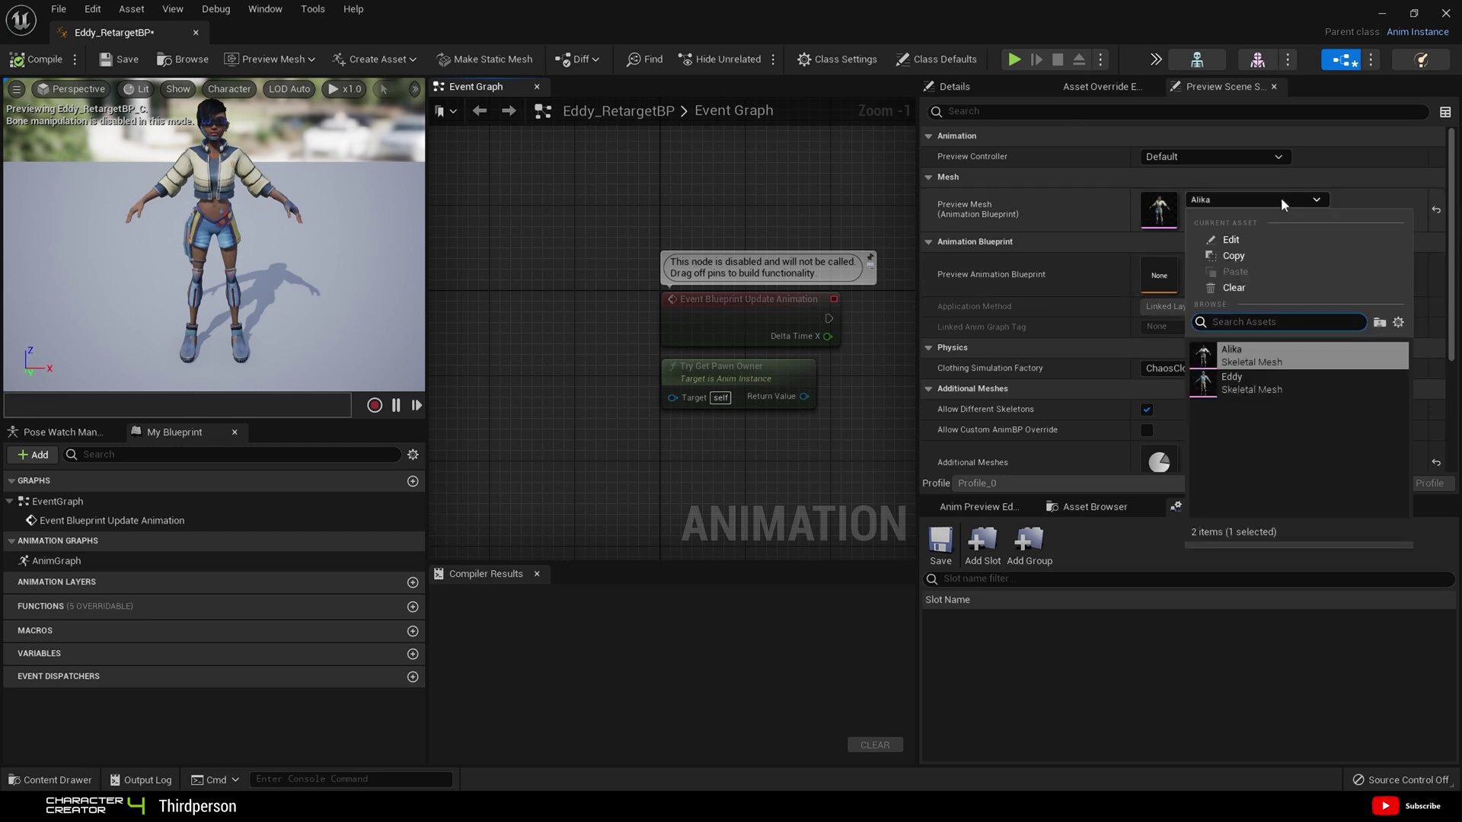
pyautogui.click(1233, 390)
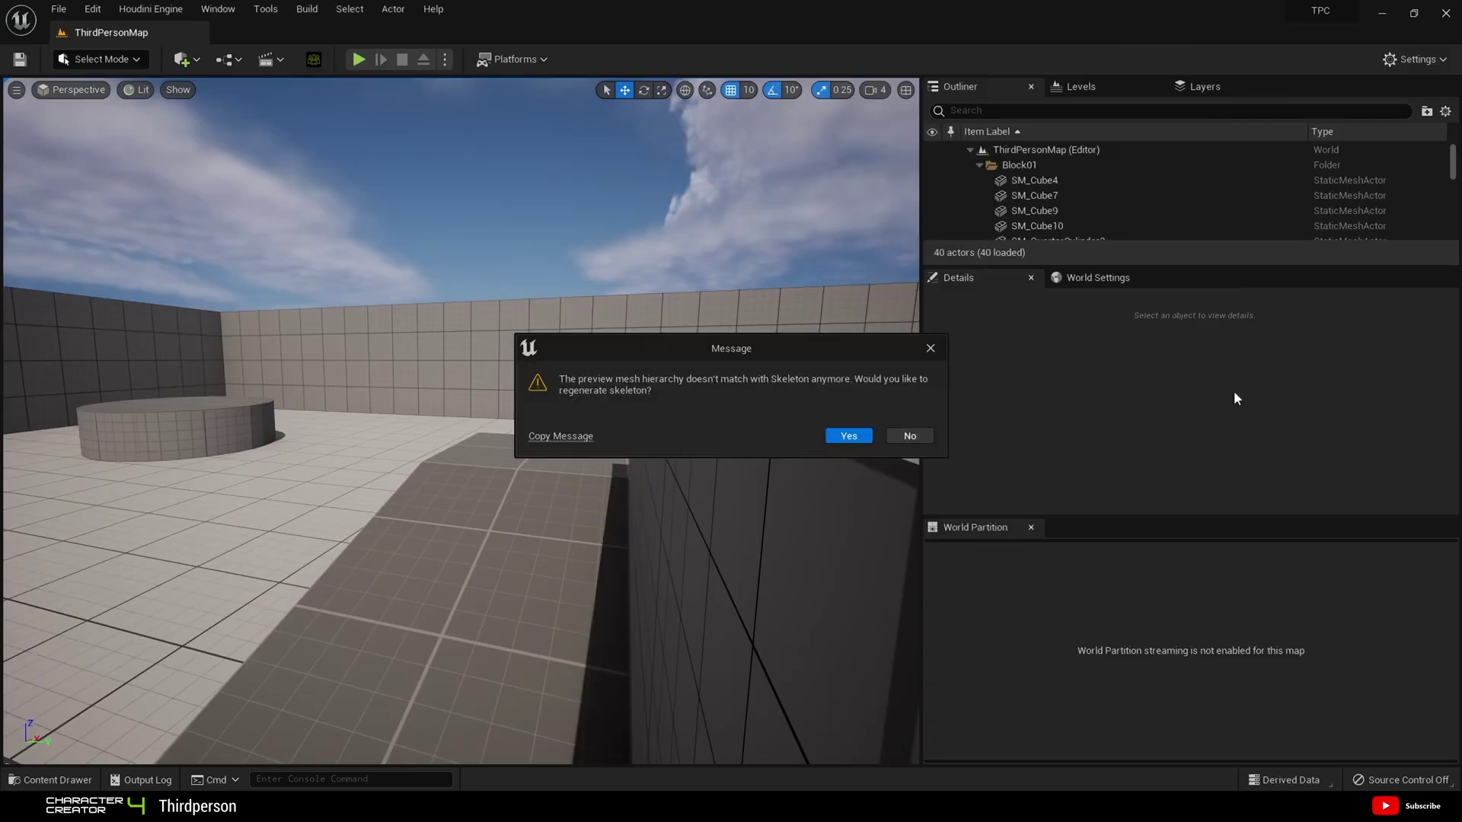
pyautogui.click(911, 435)
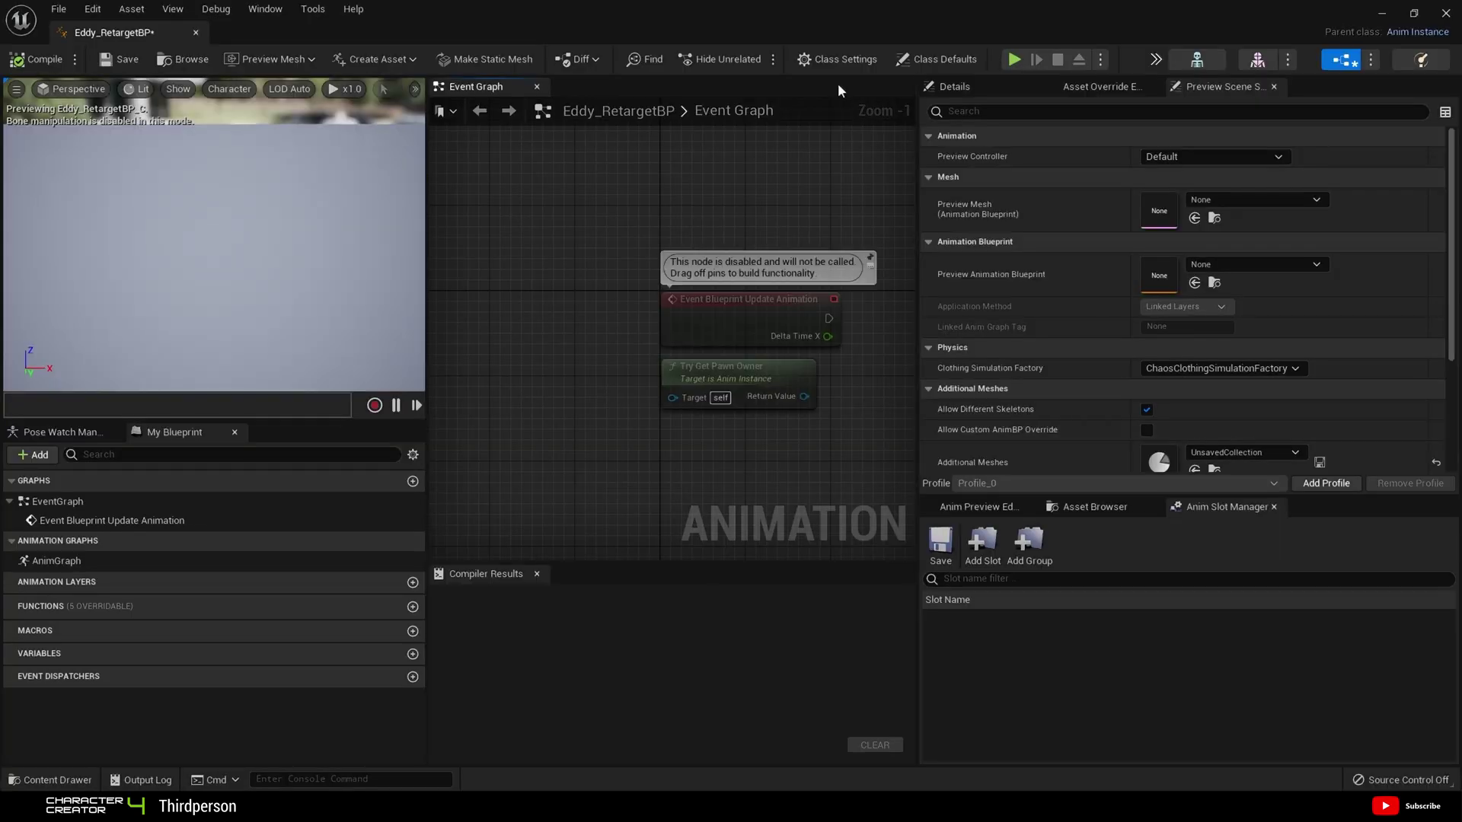
# Set Eddy_RetargetBP's target skeleton to Eddy_Skeleton and preview mesh to Eddy, then compile and save
pyautogui.click(843, 61)
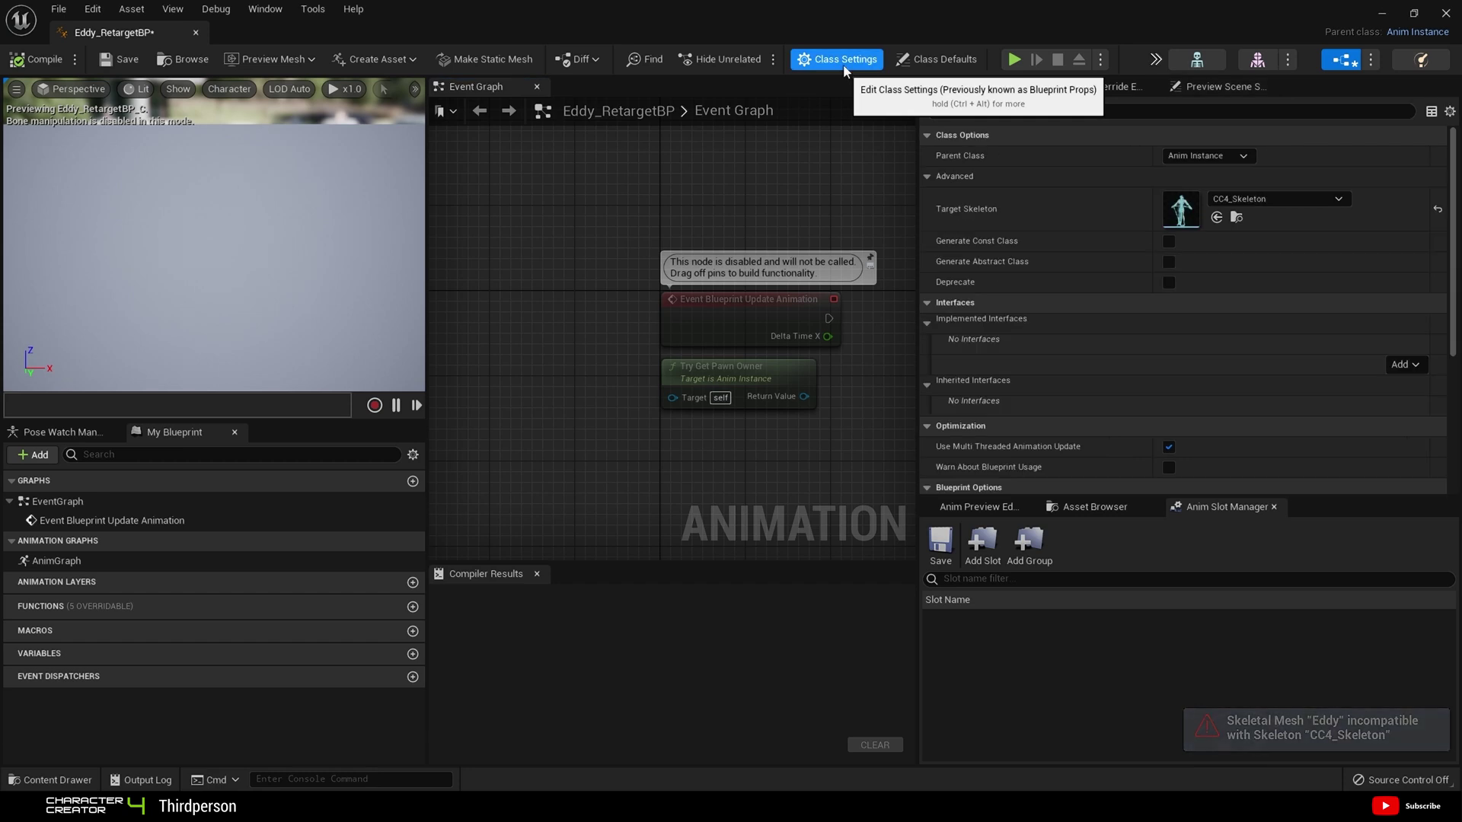
pyautogui.click(1223, 198)
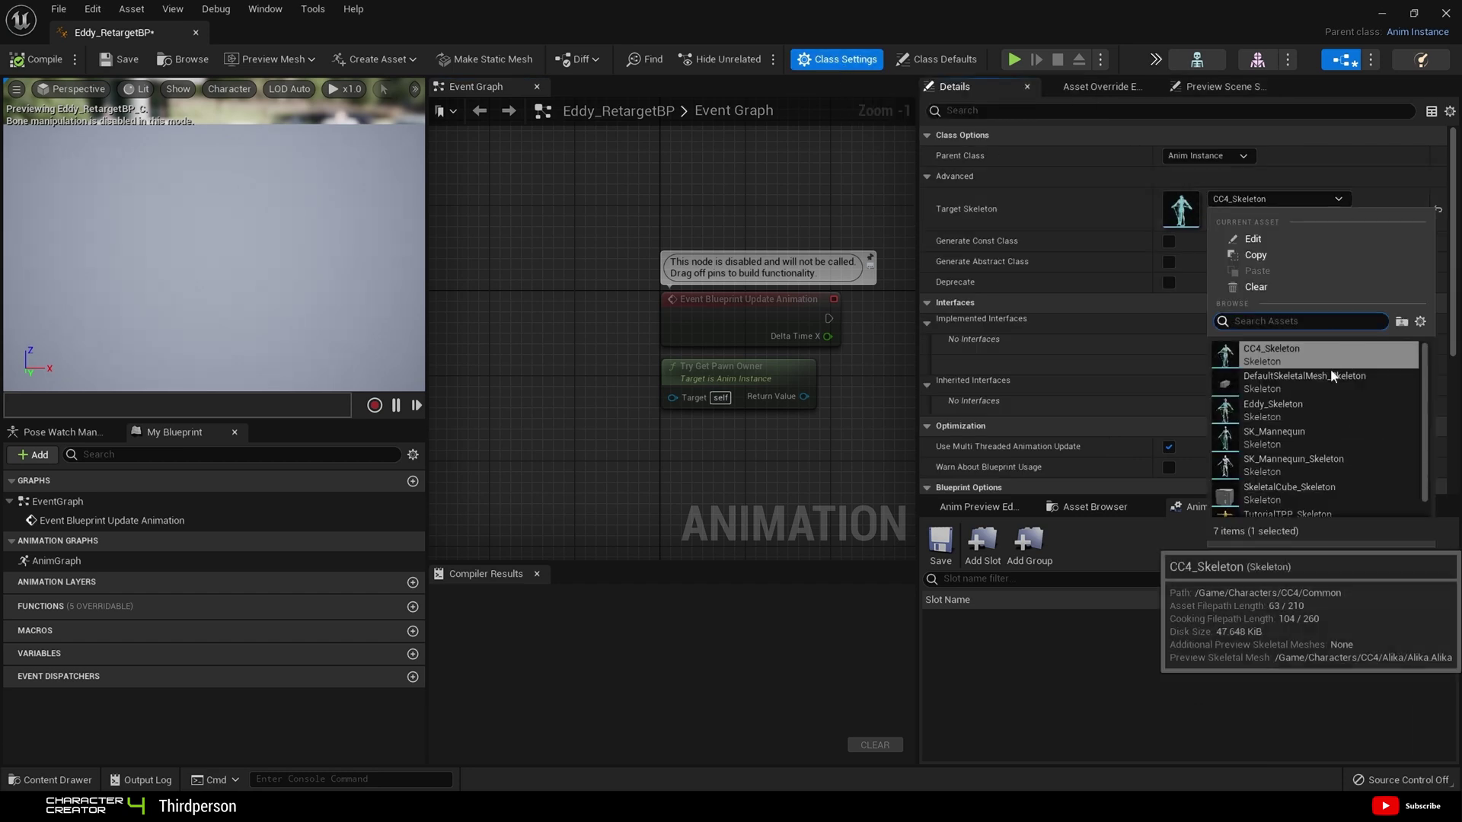
pyautogui.click(1291, 411)
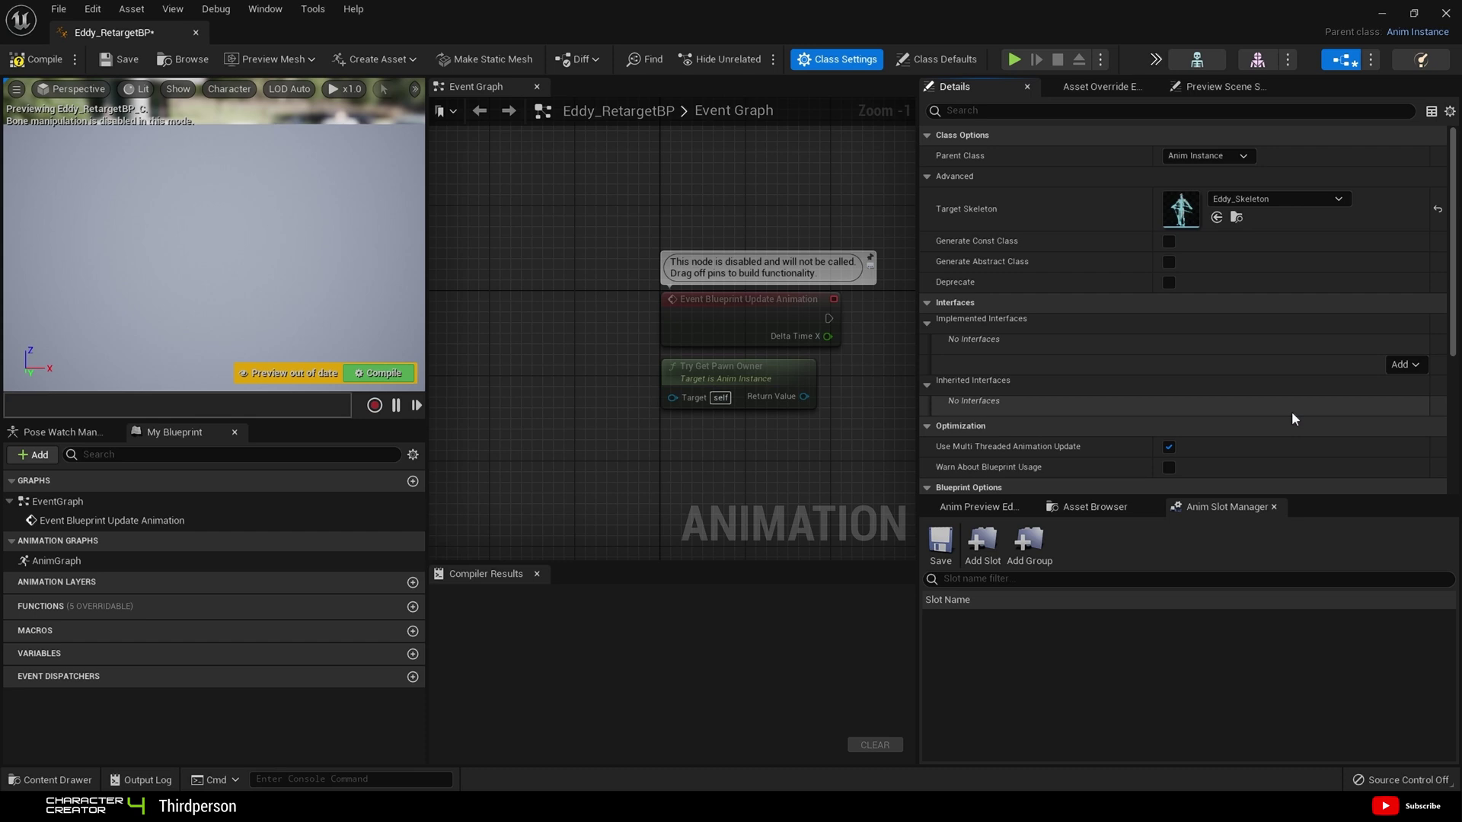
pyautogui.click(1276, 91)
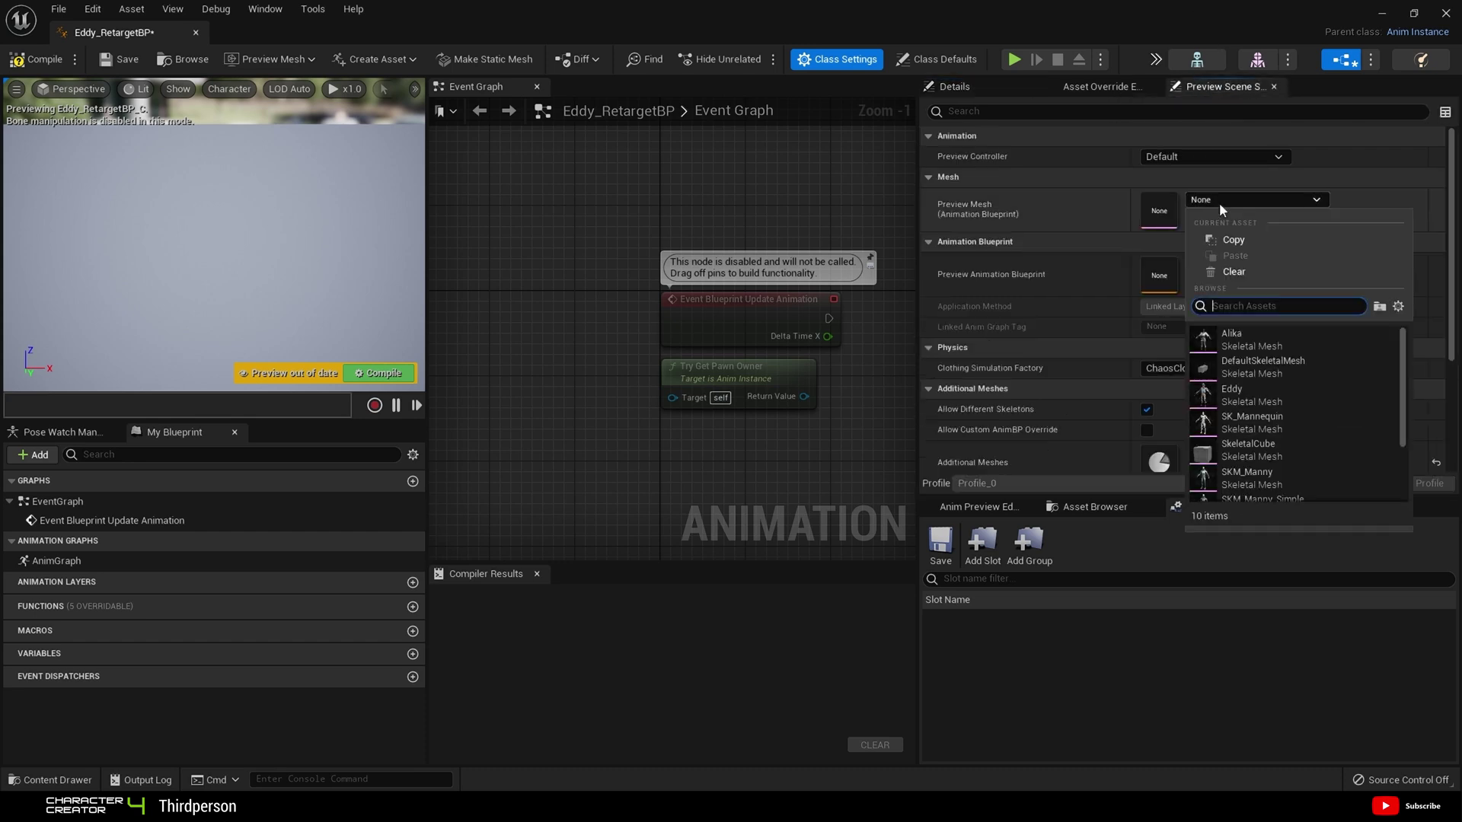
pyautogui.click(1264, 406)
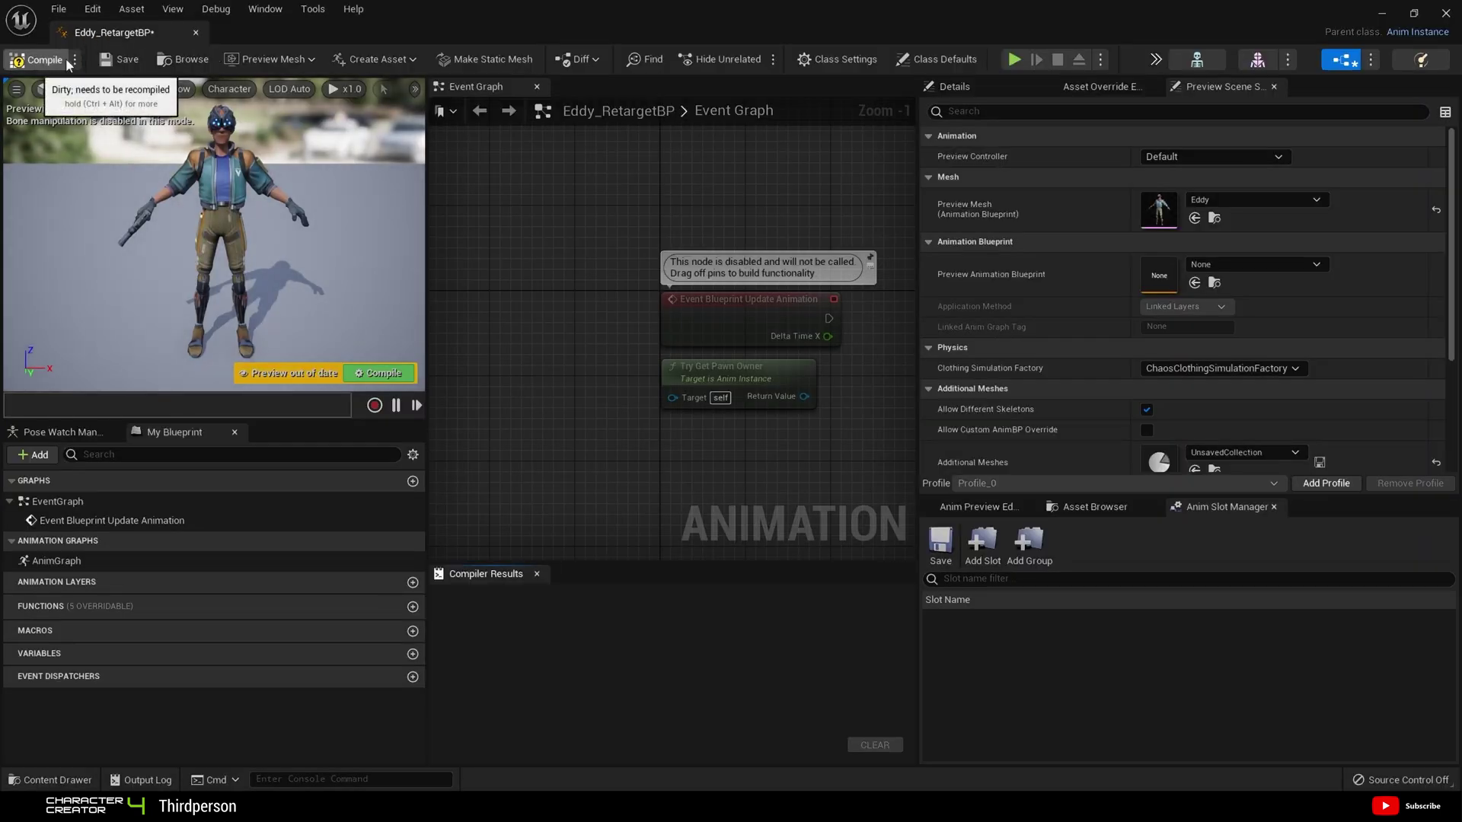
pyautogui.click(57, 53)
pyautogui.click(114, 62)
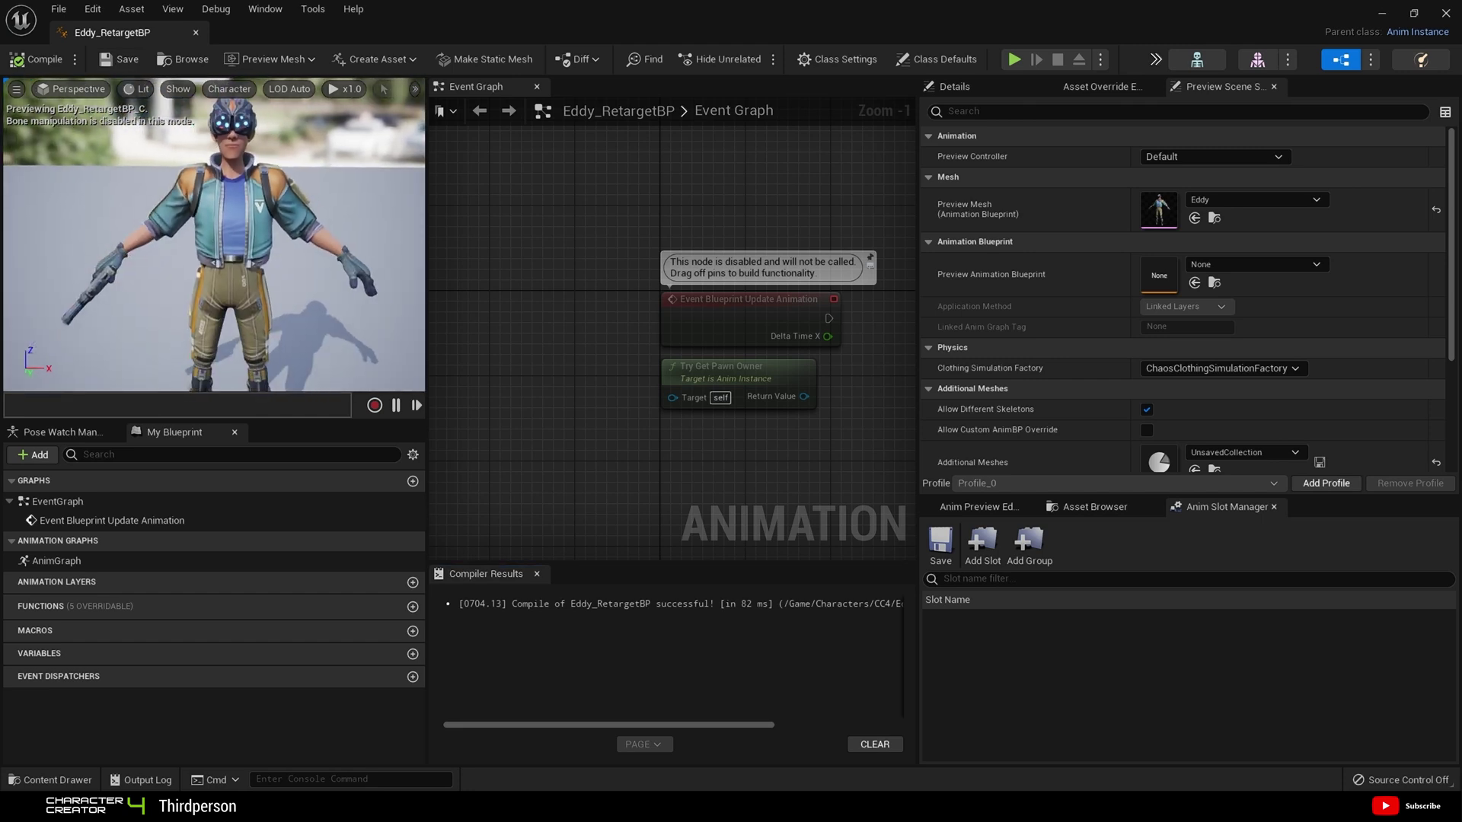
# Point the blueprint's retarget node at RTG_UE5Manny_Eddy, then recompile and save Eddy_RetargetBP
pyautogui.doubleClick(69, 559)
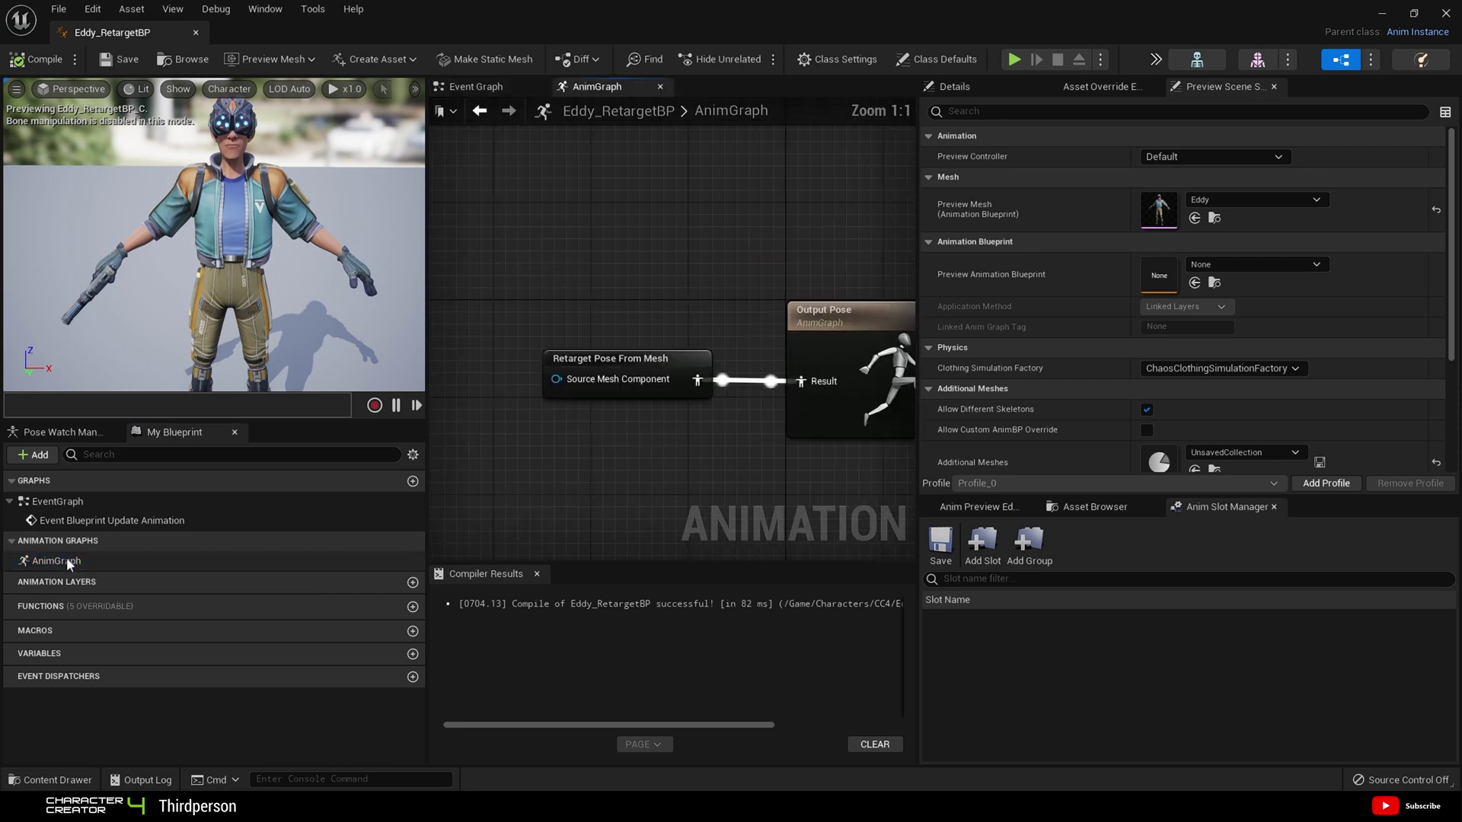
pyautogui.click(641, 366)
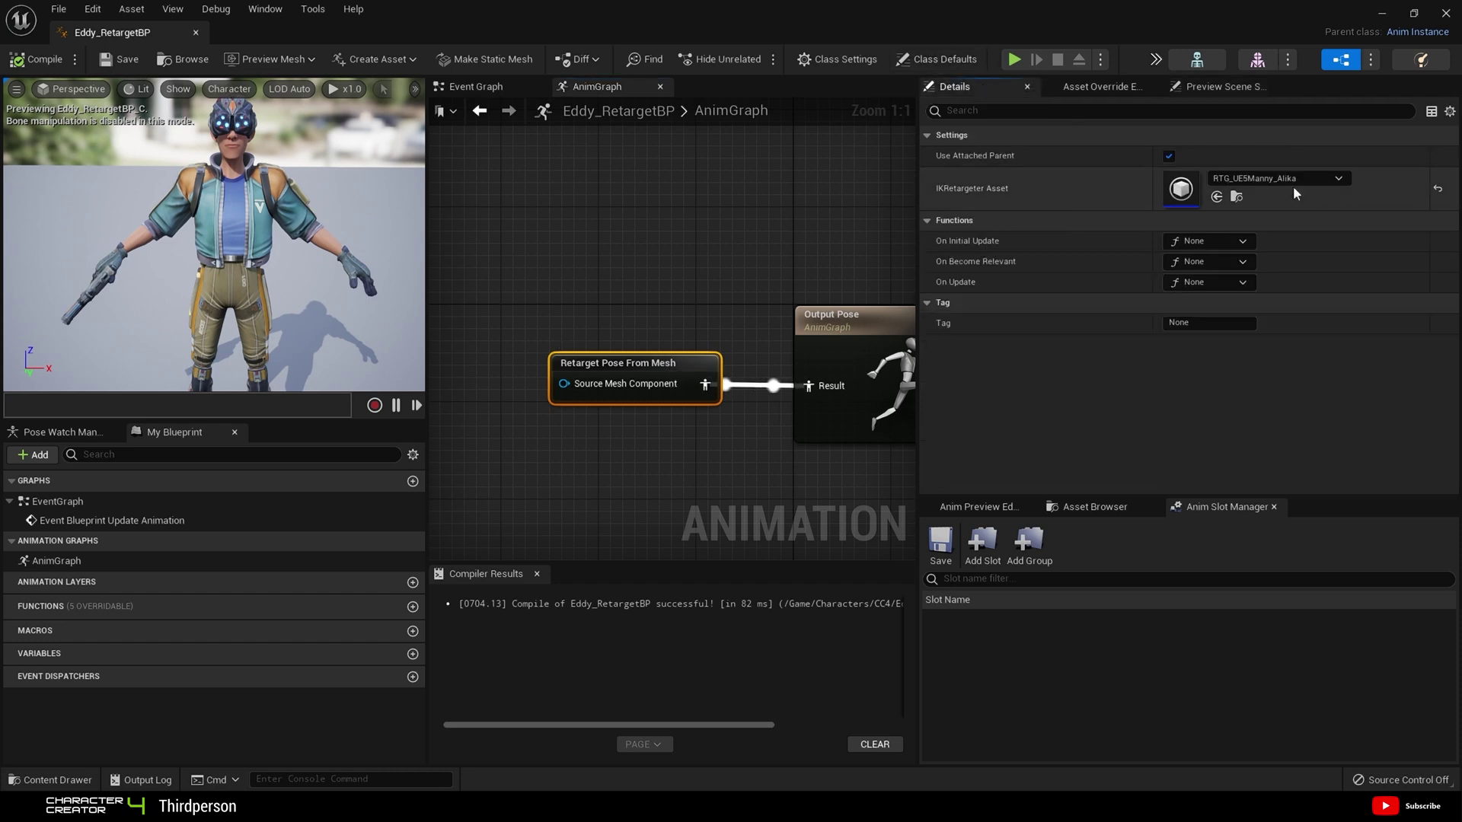
pyautogui.click(1292, 183)
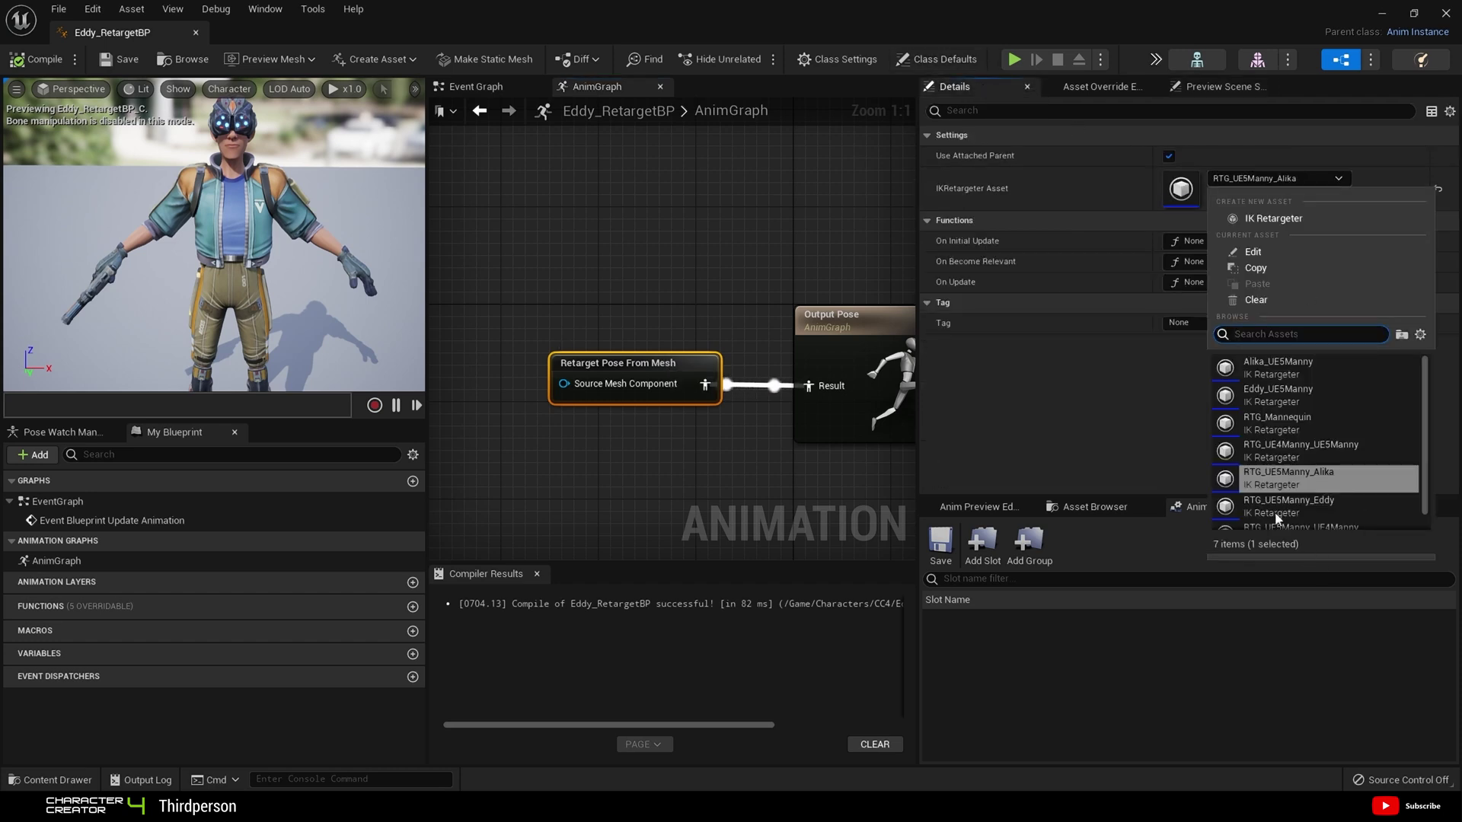
pyautogui.click(1322, 502)
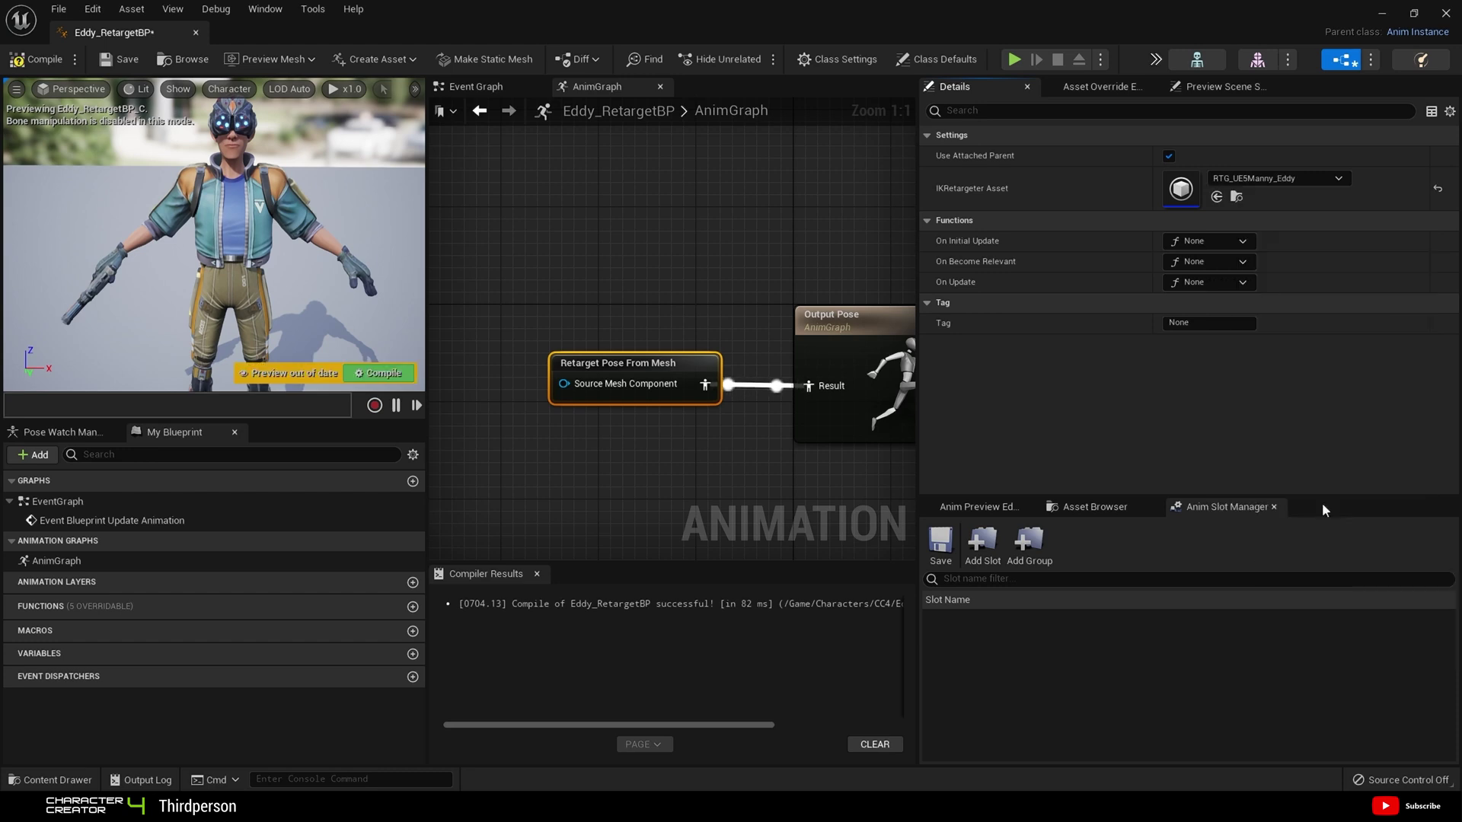
pyautogui.click(36, 58)
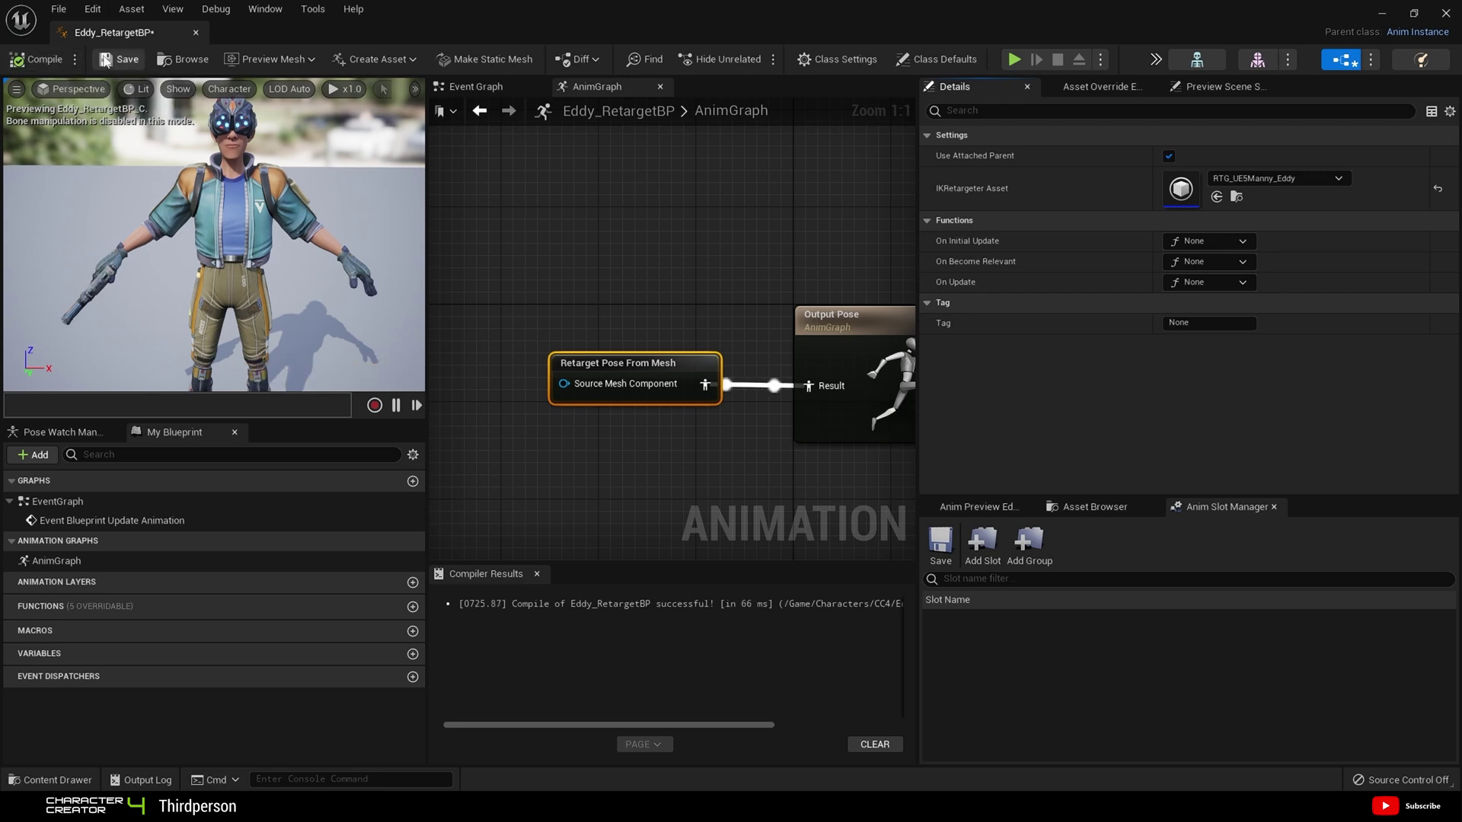
pyautogui.click(114, 60)
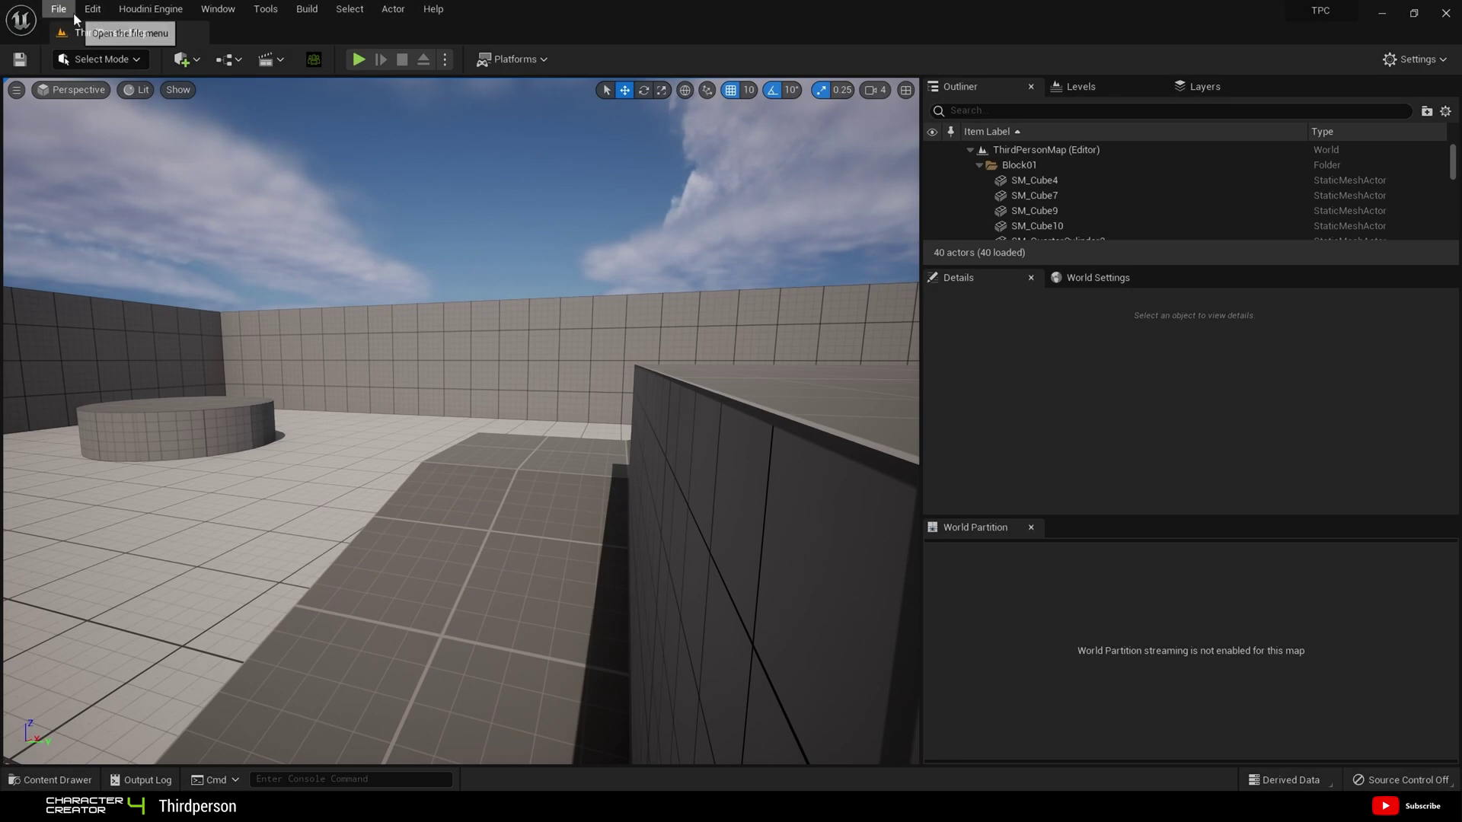
# Save all, then open BP_ThirdPersonCharacter from Content > ThirdPerson > Blueprints
pyautogui.click(59, 9)
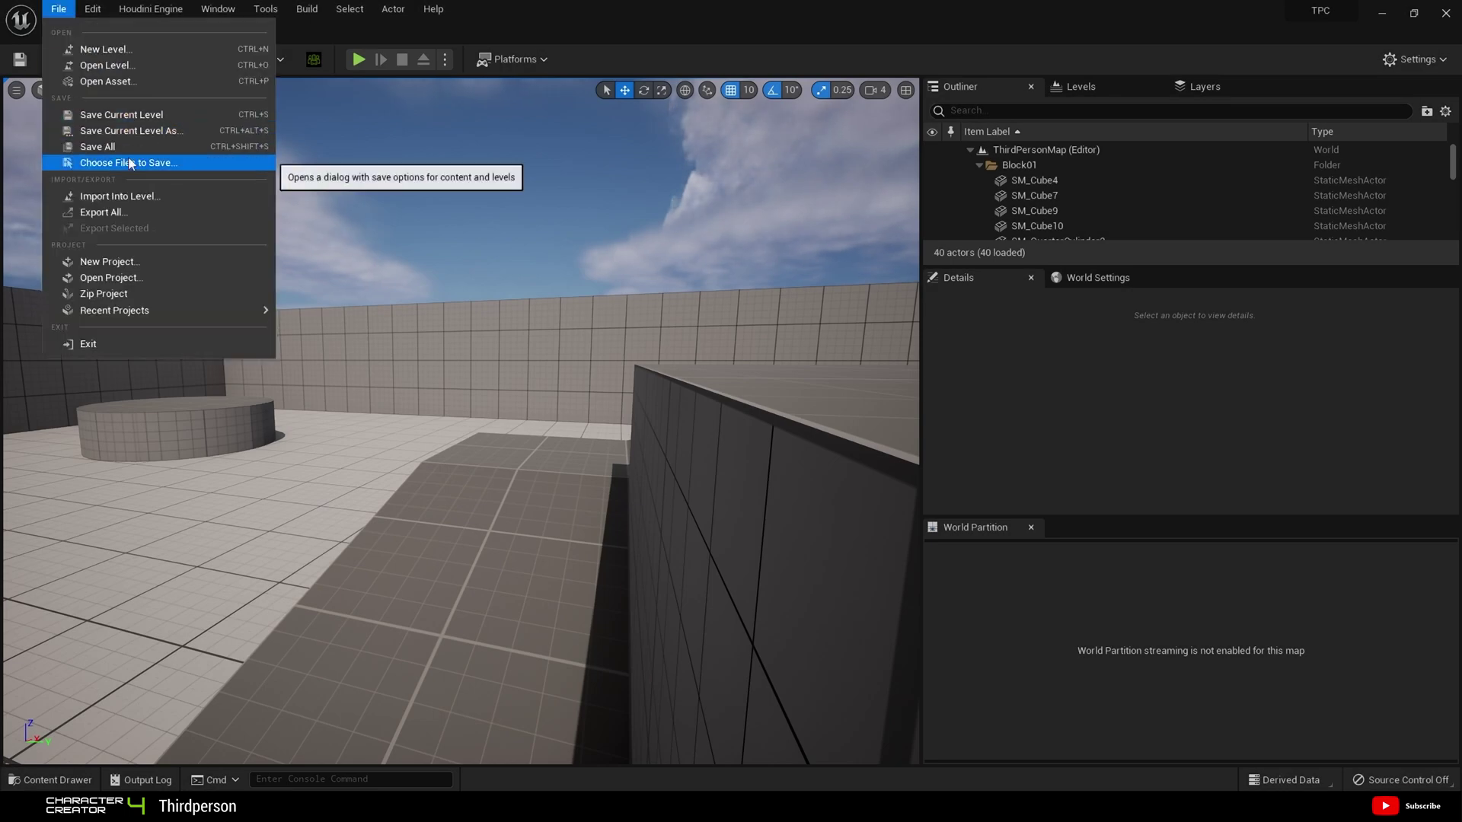
pyautogui.click(128, 147)
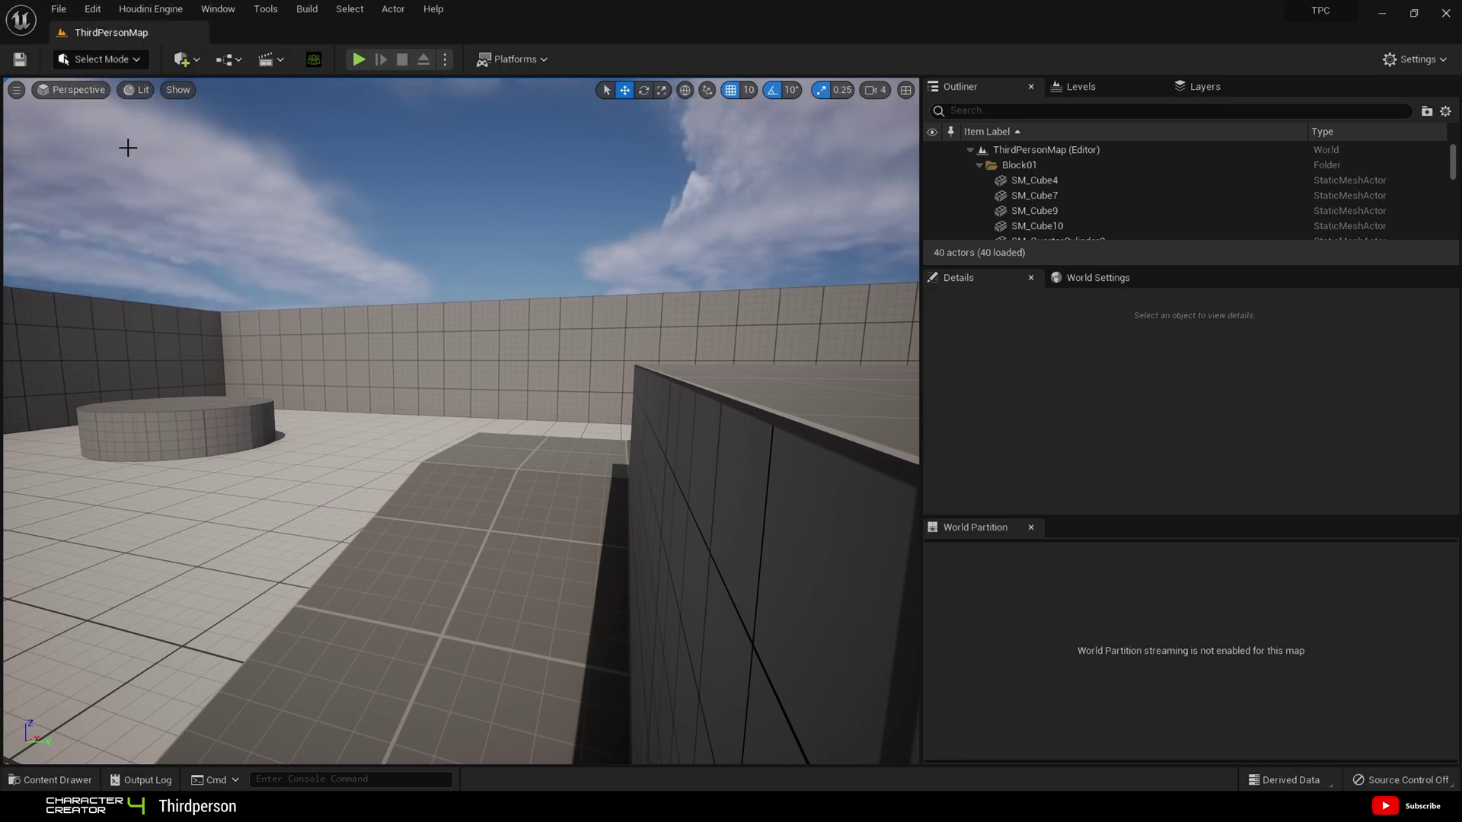
pyautogui.click(36, 781)
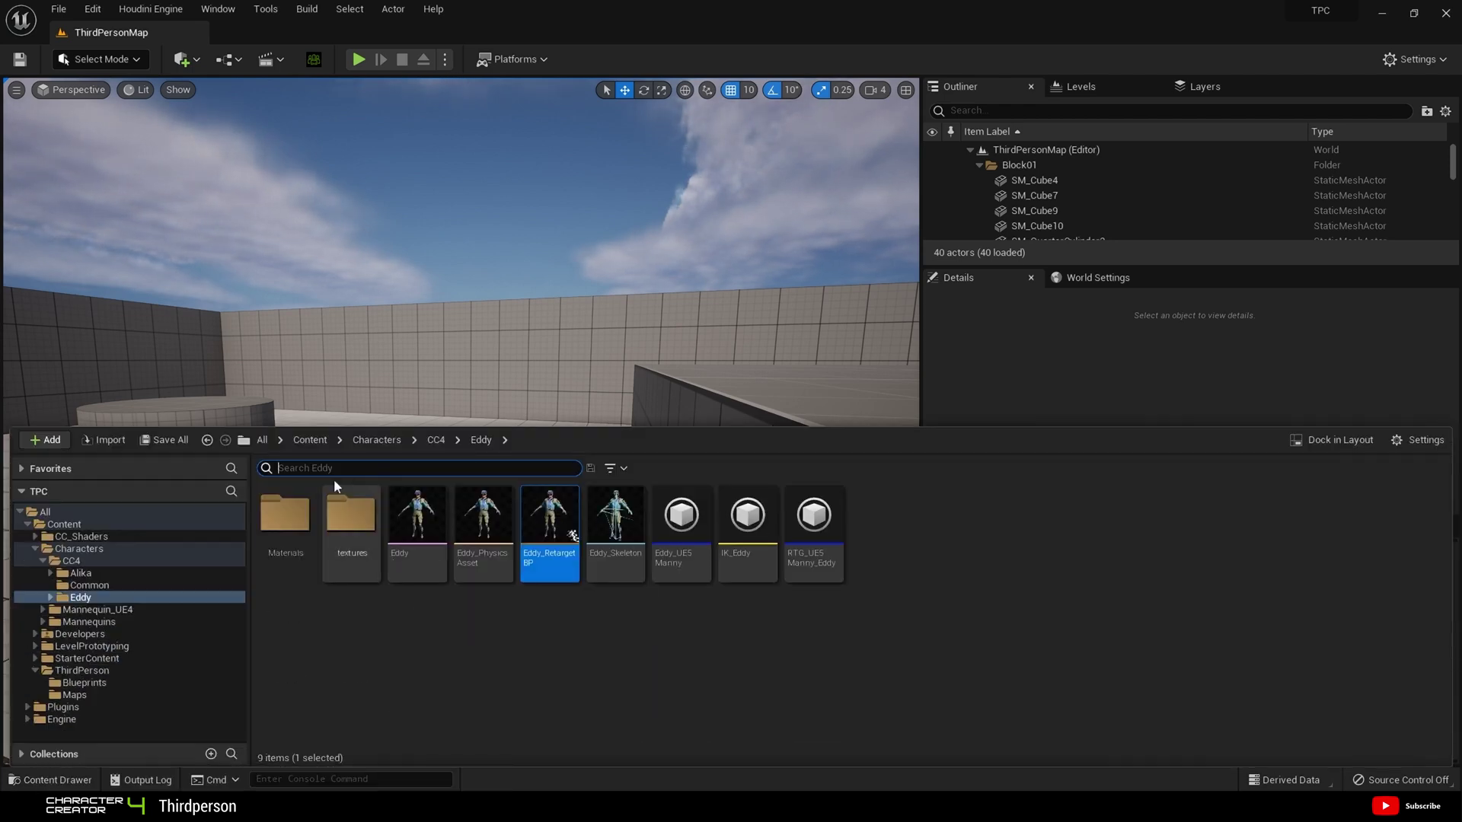
pyautogui.click(309, 439)
pyautogui.doubleClick(613, 516)
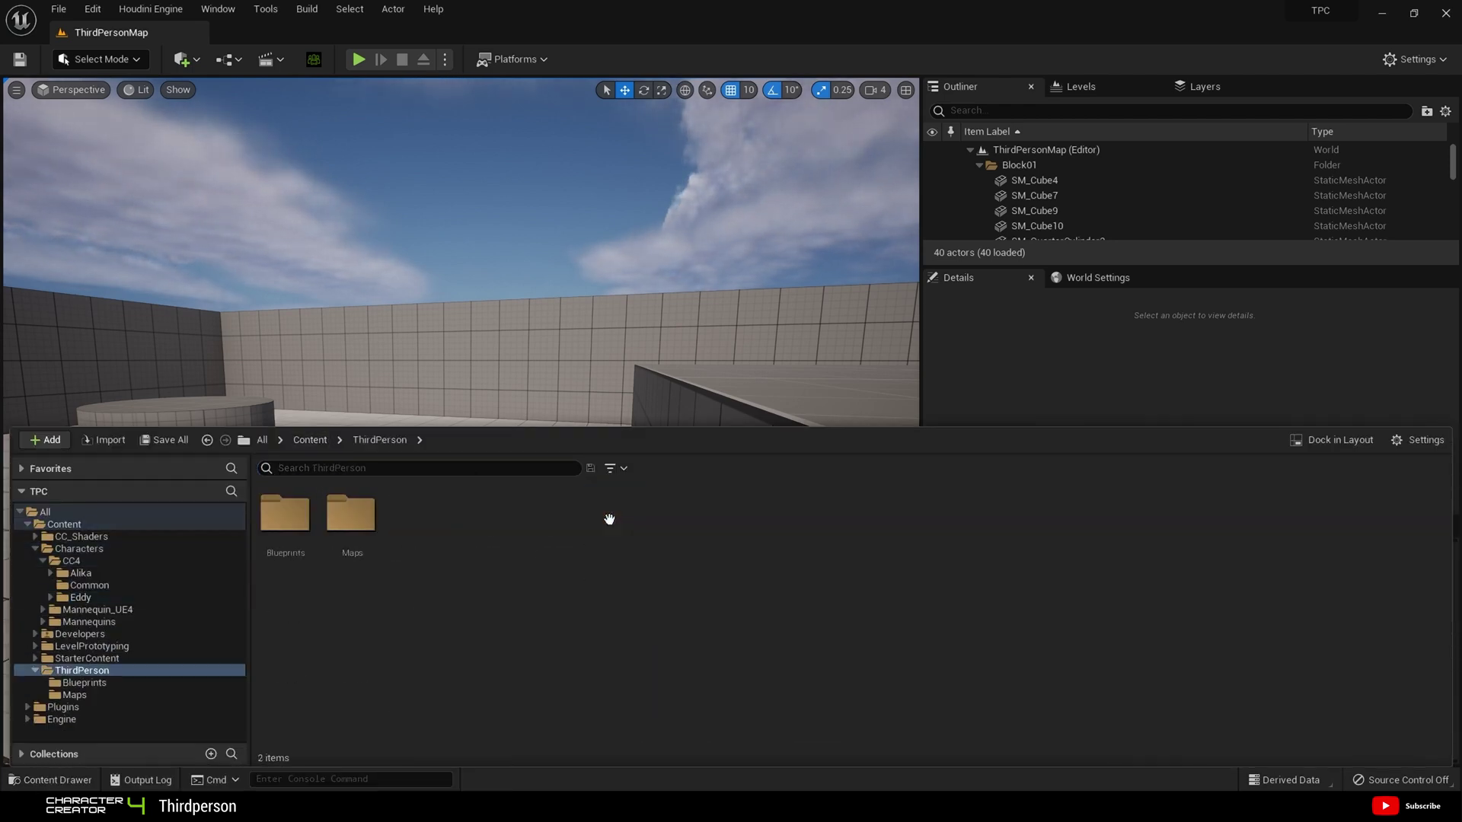
pyautogui.click(289, 558)
pyautogui.doubleClick(289, 558)
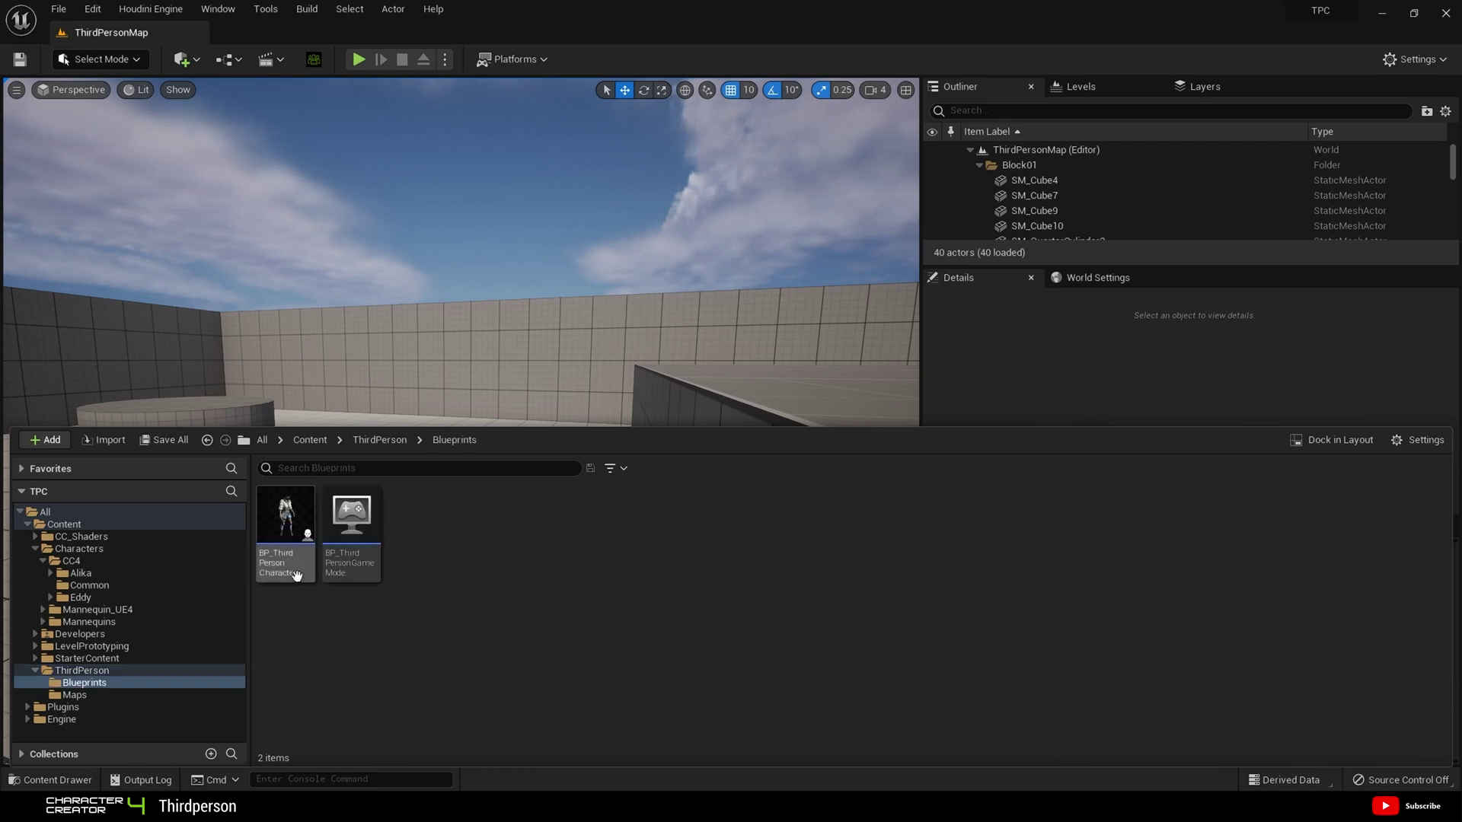
pyautogui.click(300, 557)
pyautogui.doubleClick(300, 556)
# Swap the character's Alika mesh component to the Eddy skeletal mesh
pyautogui.click(372, 87)
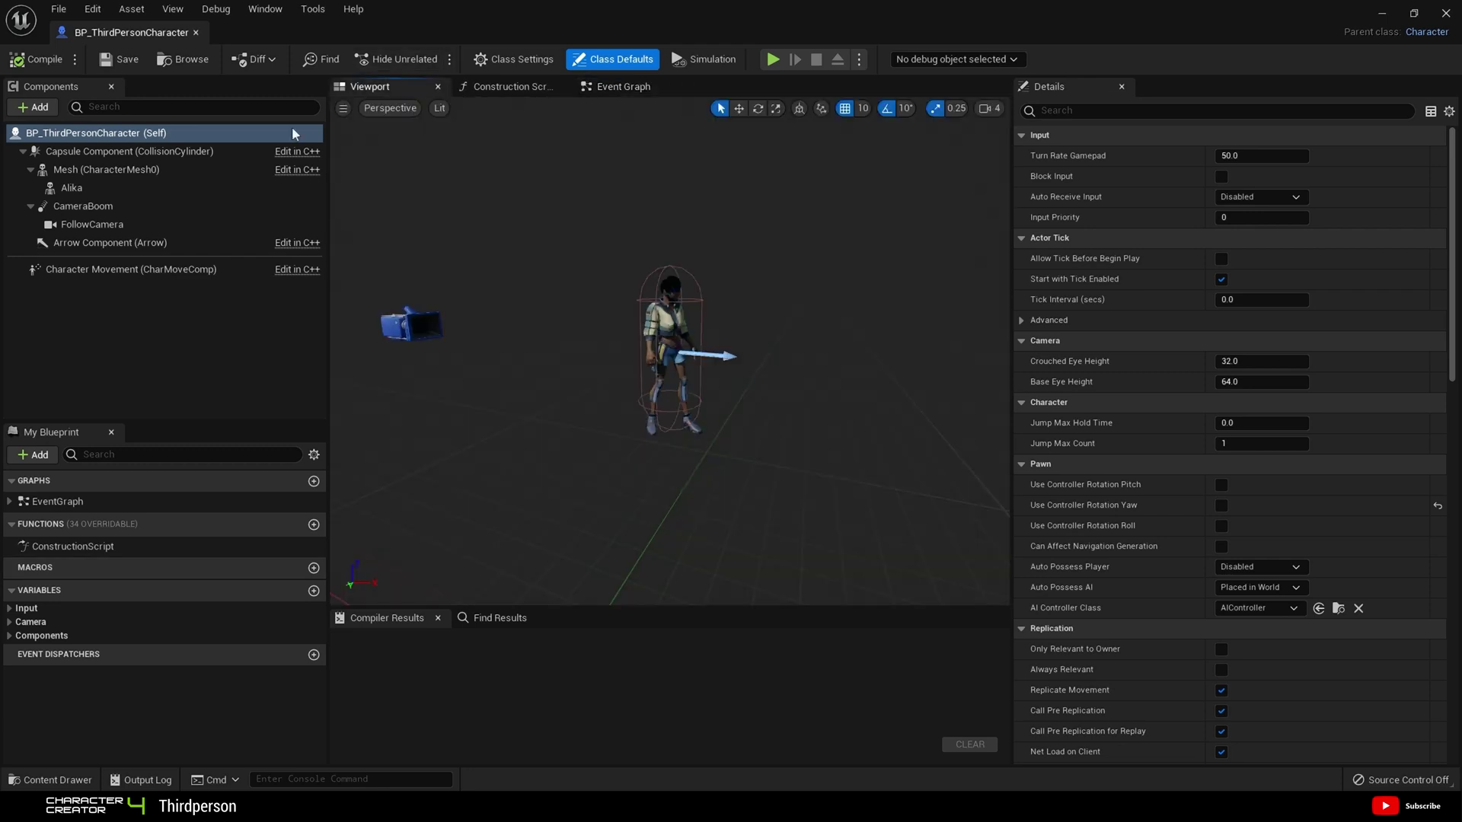
pyautogui.click(71, 189)
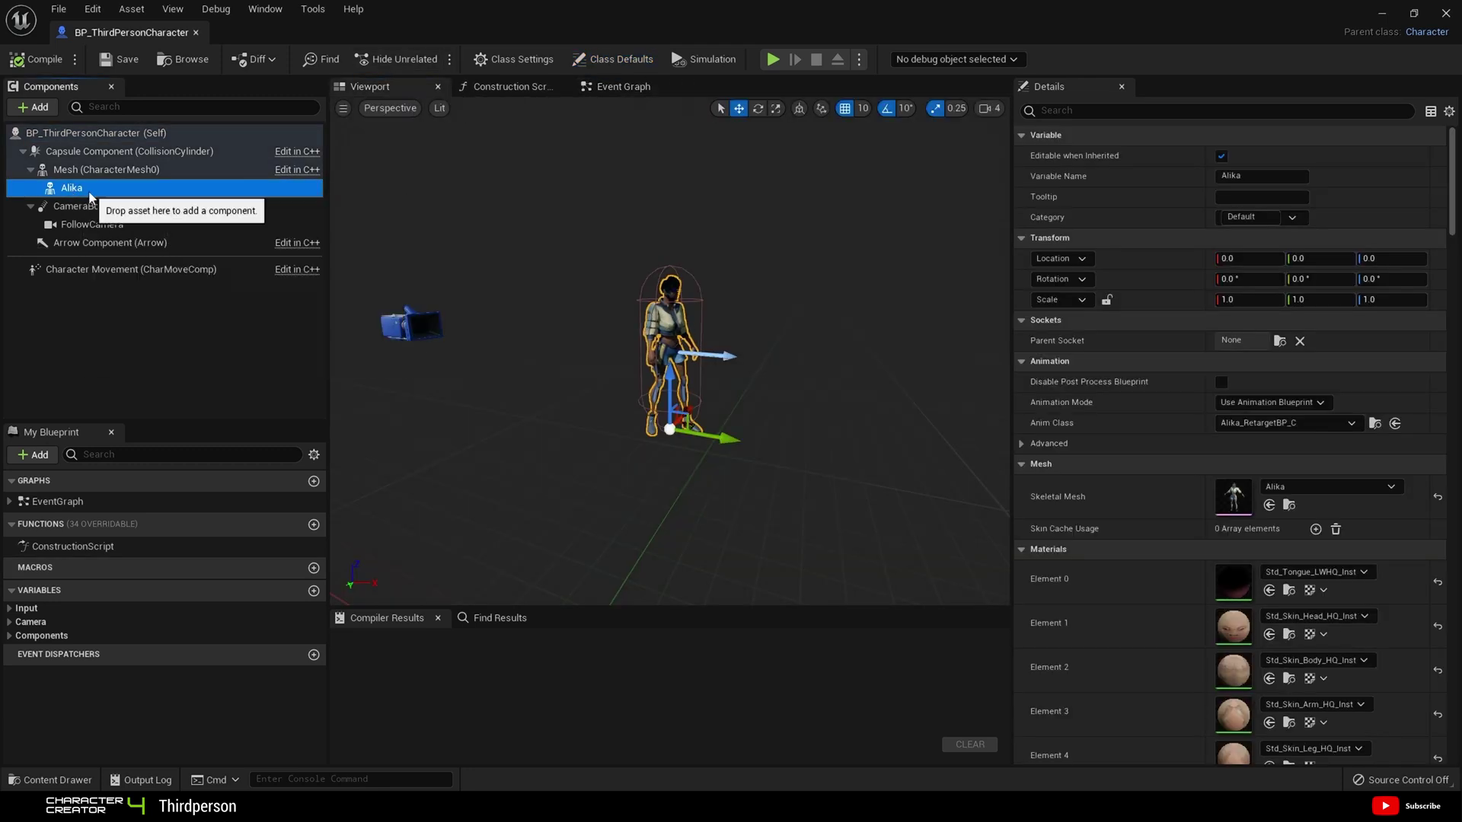
pyautogui.click(1308, 488)
pyautogui.click(1323, 336)
pyautogui.keyDown('alt'); pyautogui.moveTo(670, 358); pyautogui.dragTo(586, 373); pyautogui.keyUp('alt')
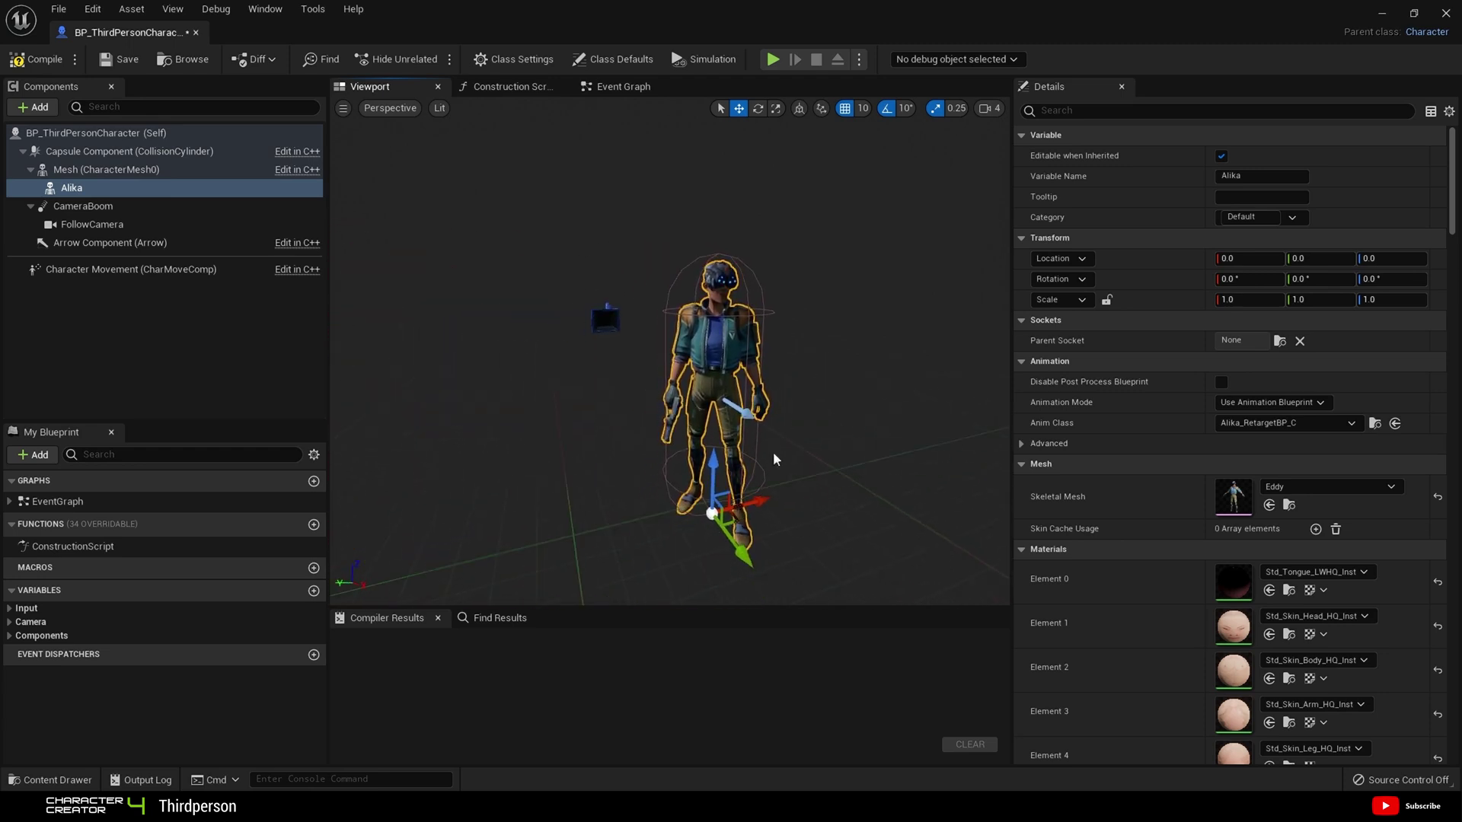
pyautogui.keyDown('alt'); pyautogui.moveTo(774, 450); pyautogui.dragTo(841, 449); pyautogui.keyUp('alt')
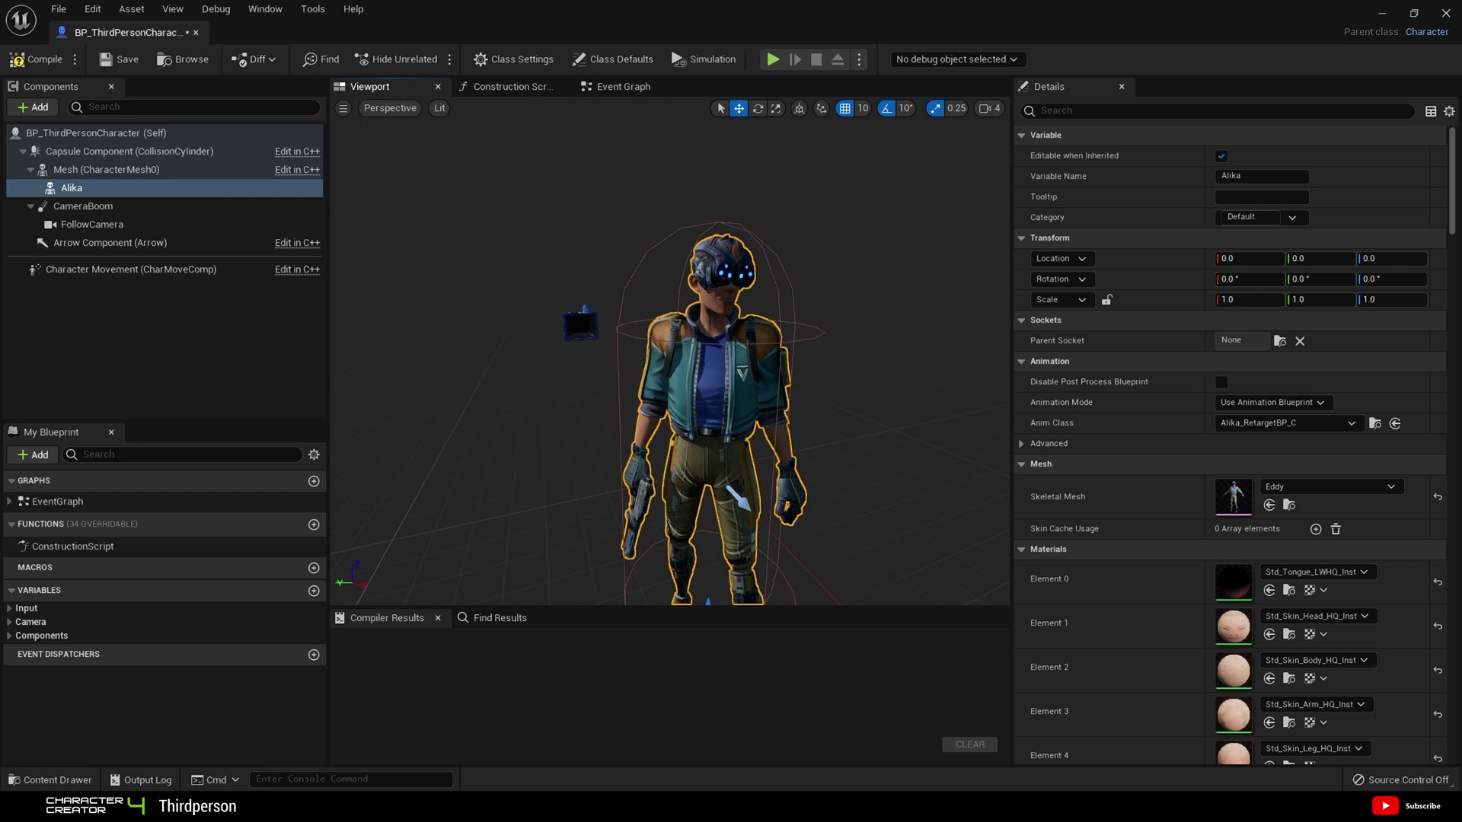
# Set the anim class to Eddy_RetargetBP, compile, rename the component Eddy, and save
pyautogui.click(1255, 425)
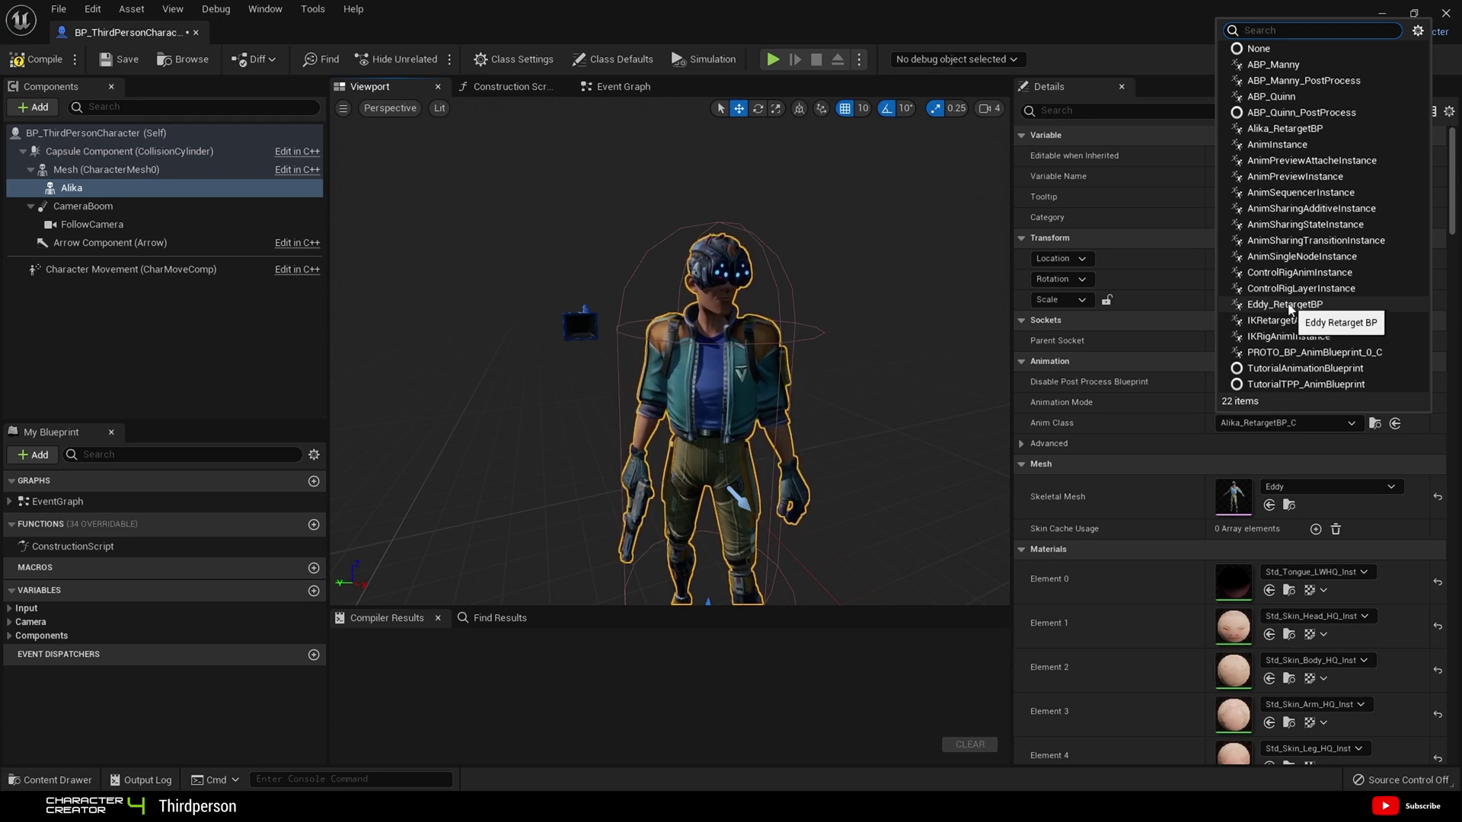
pyautogui.click(1287, 305)
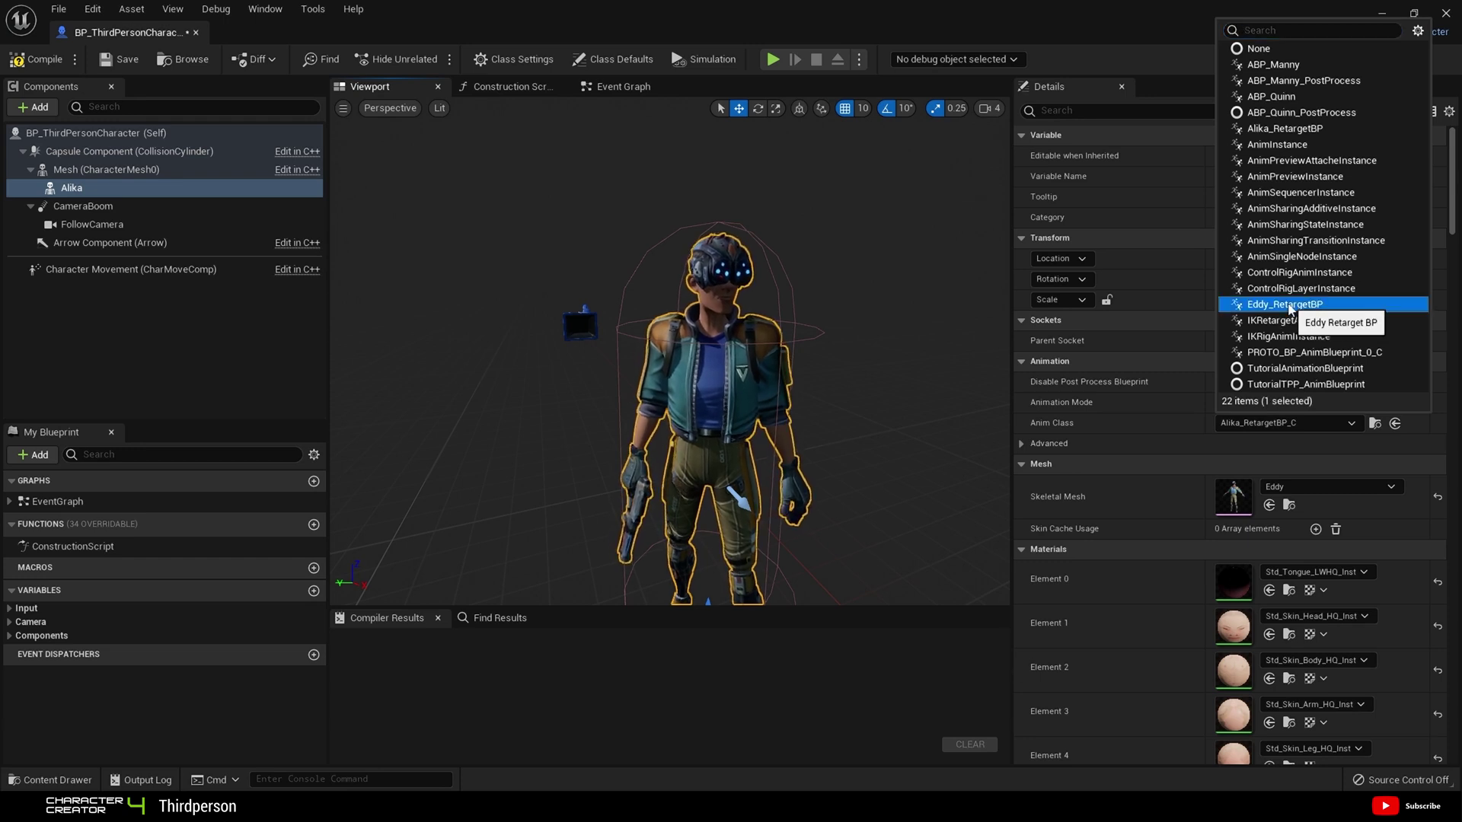
pyautogui.click(42, 59)
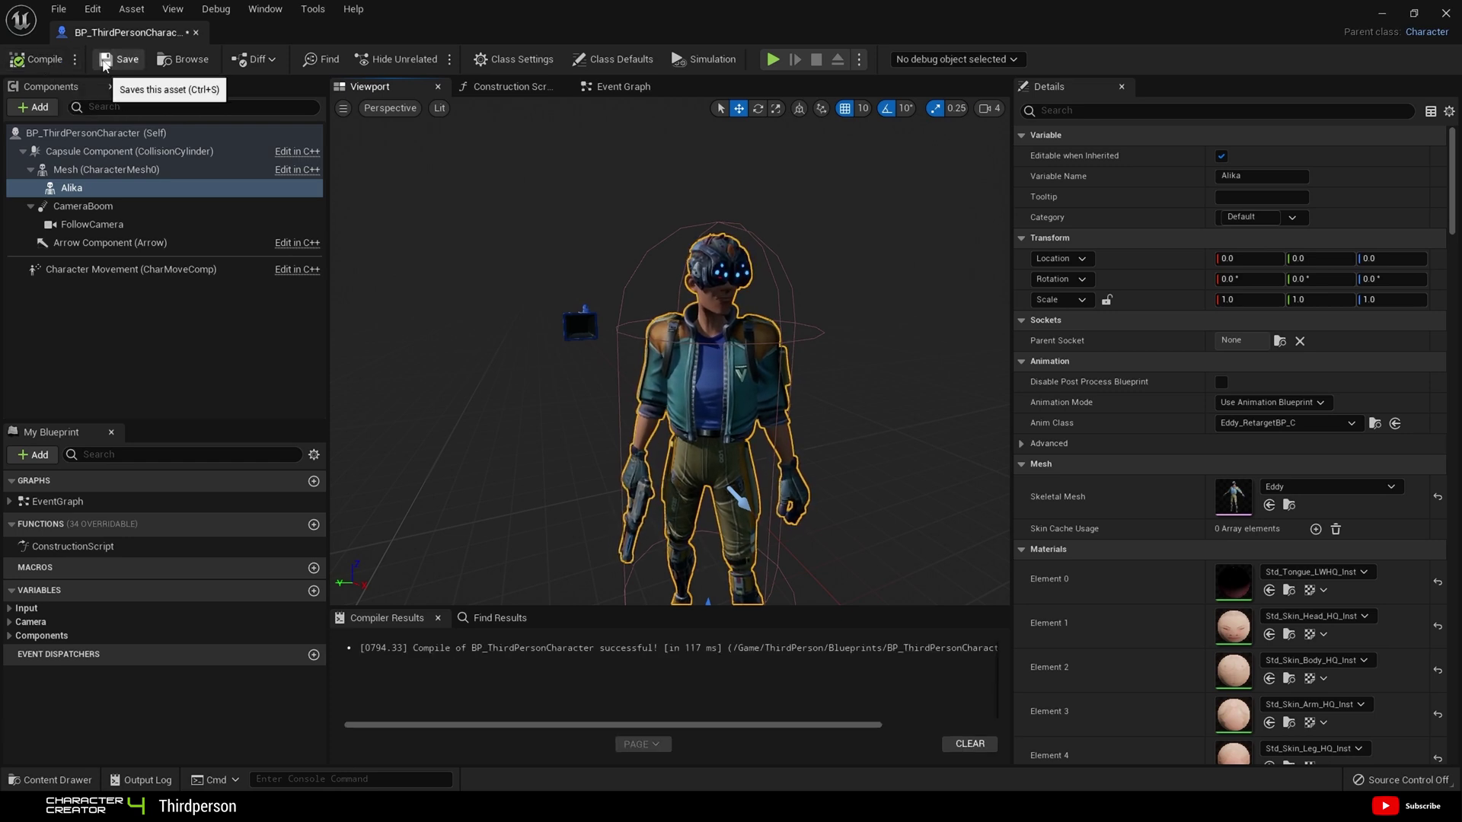
pyautogui.click(70, 189)
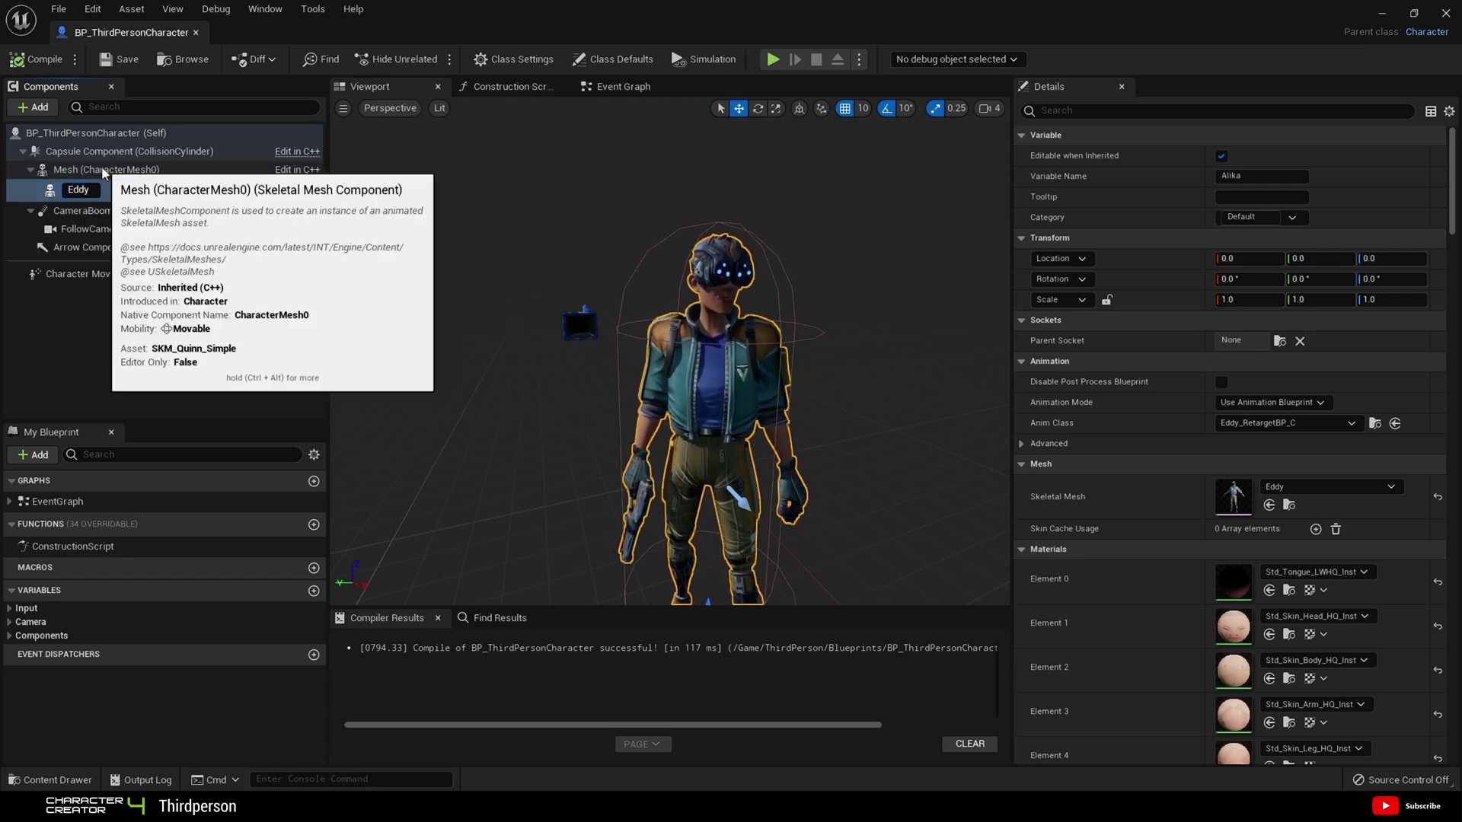
pyautogui.press('Return')
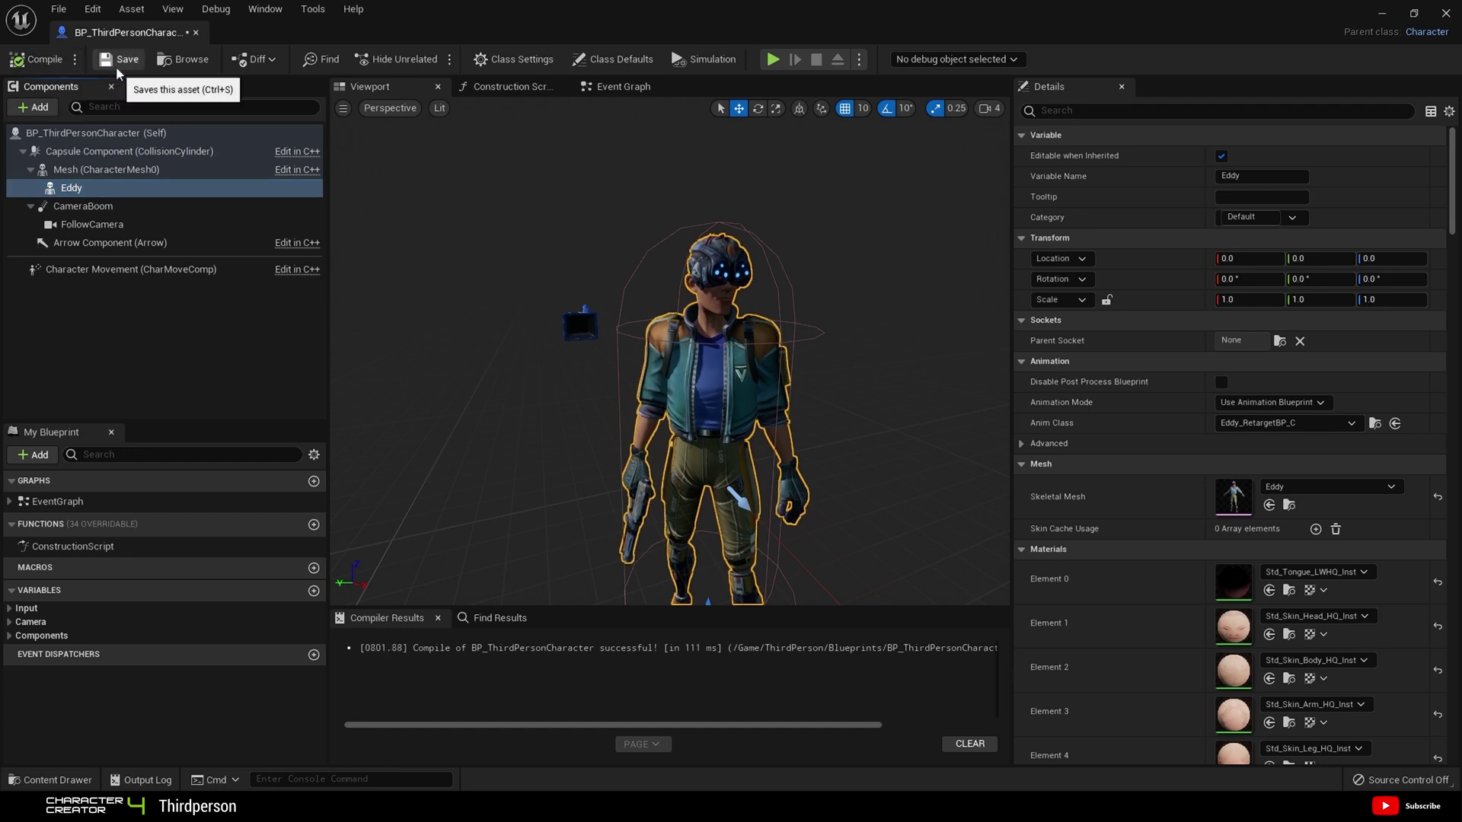
pyautogui.click(118, 62)
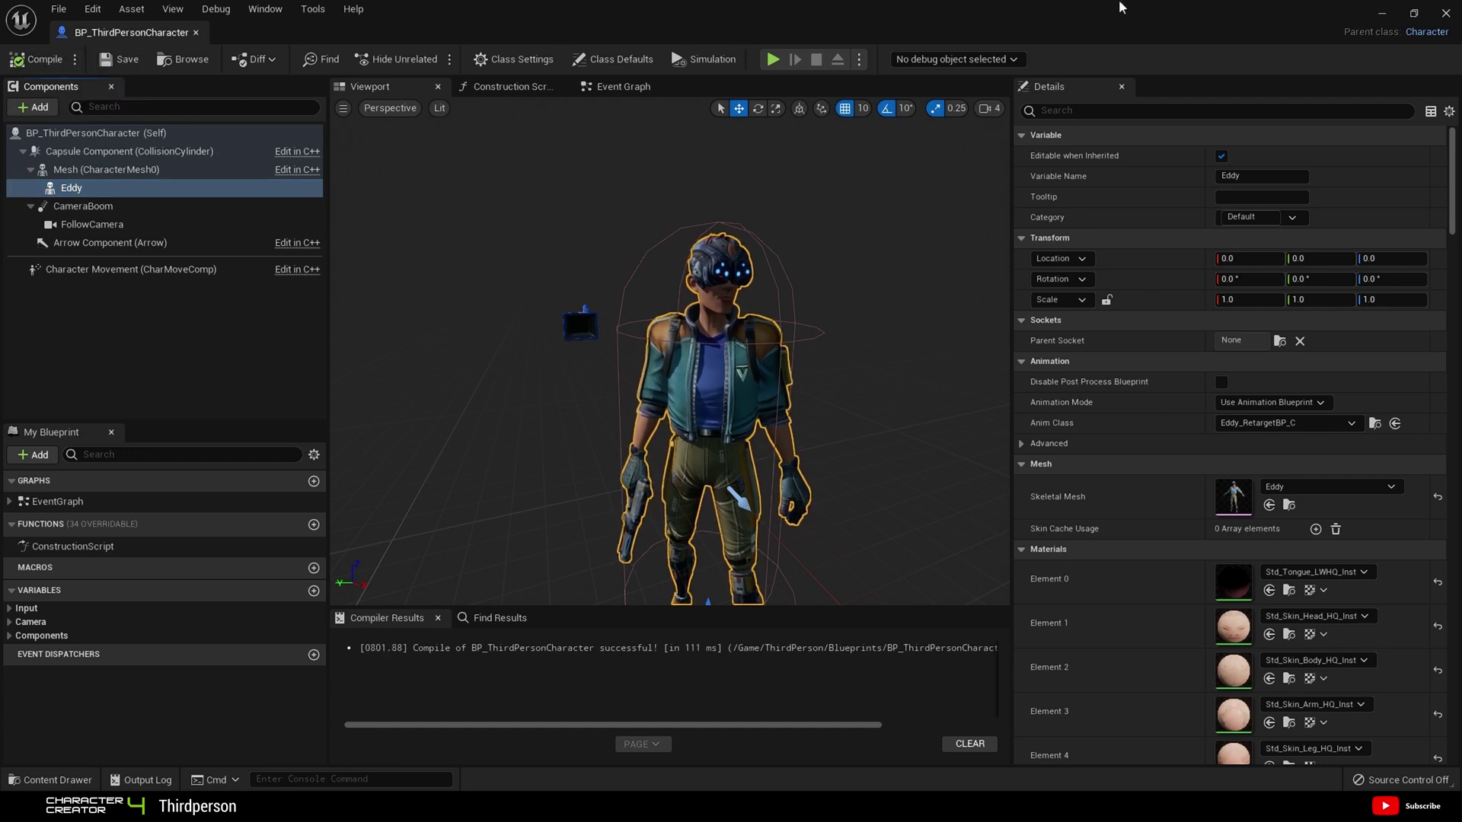
pyautogui.click(1453, 21)
# Play ThirdPersonMap and walk Eddy forward up the ramp onto the raised platform
pyautogui.click(360, 64)
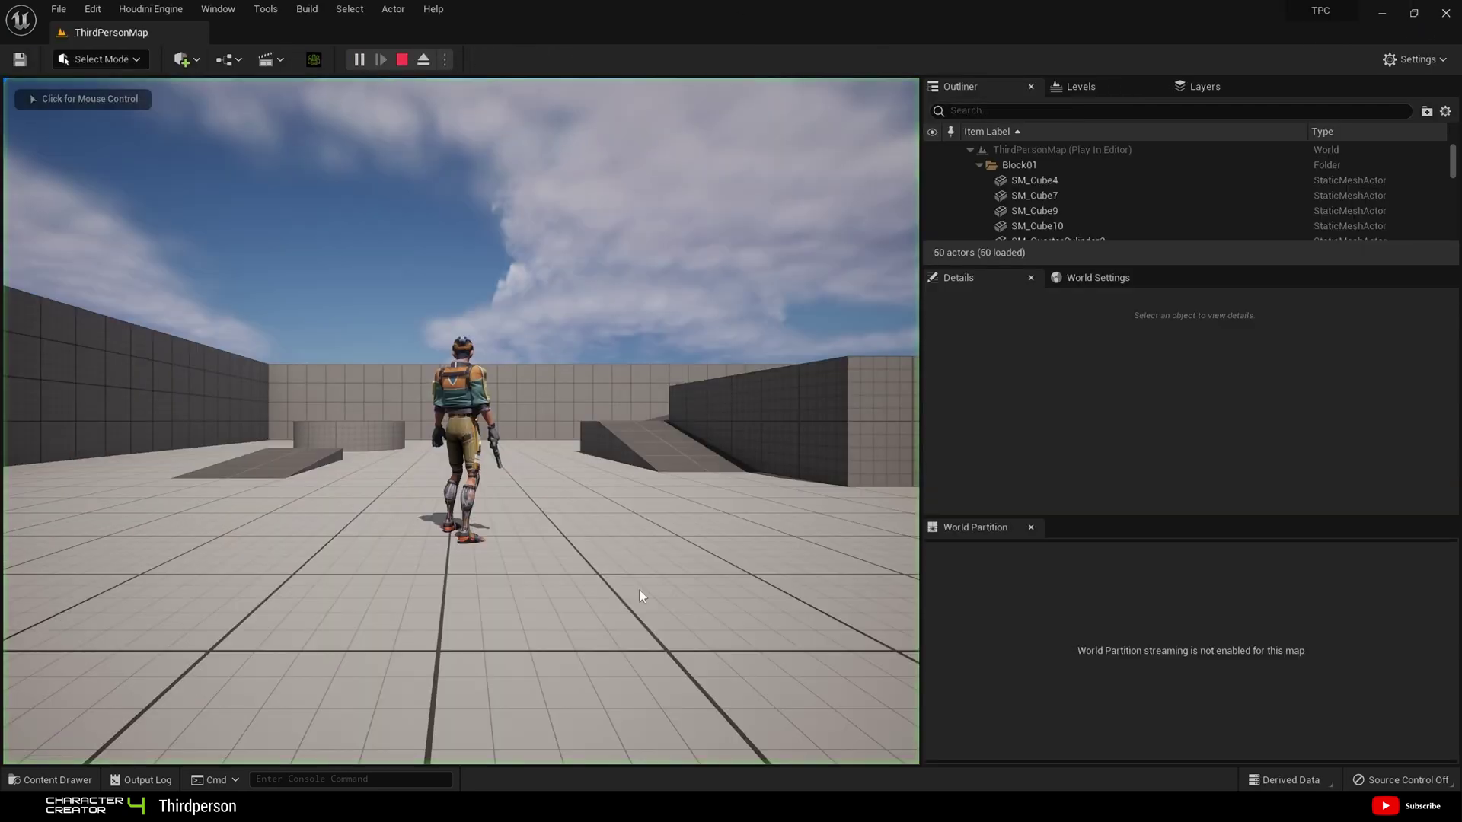
pyautogui.press('w')
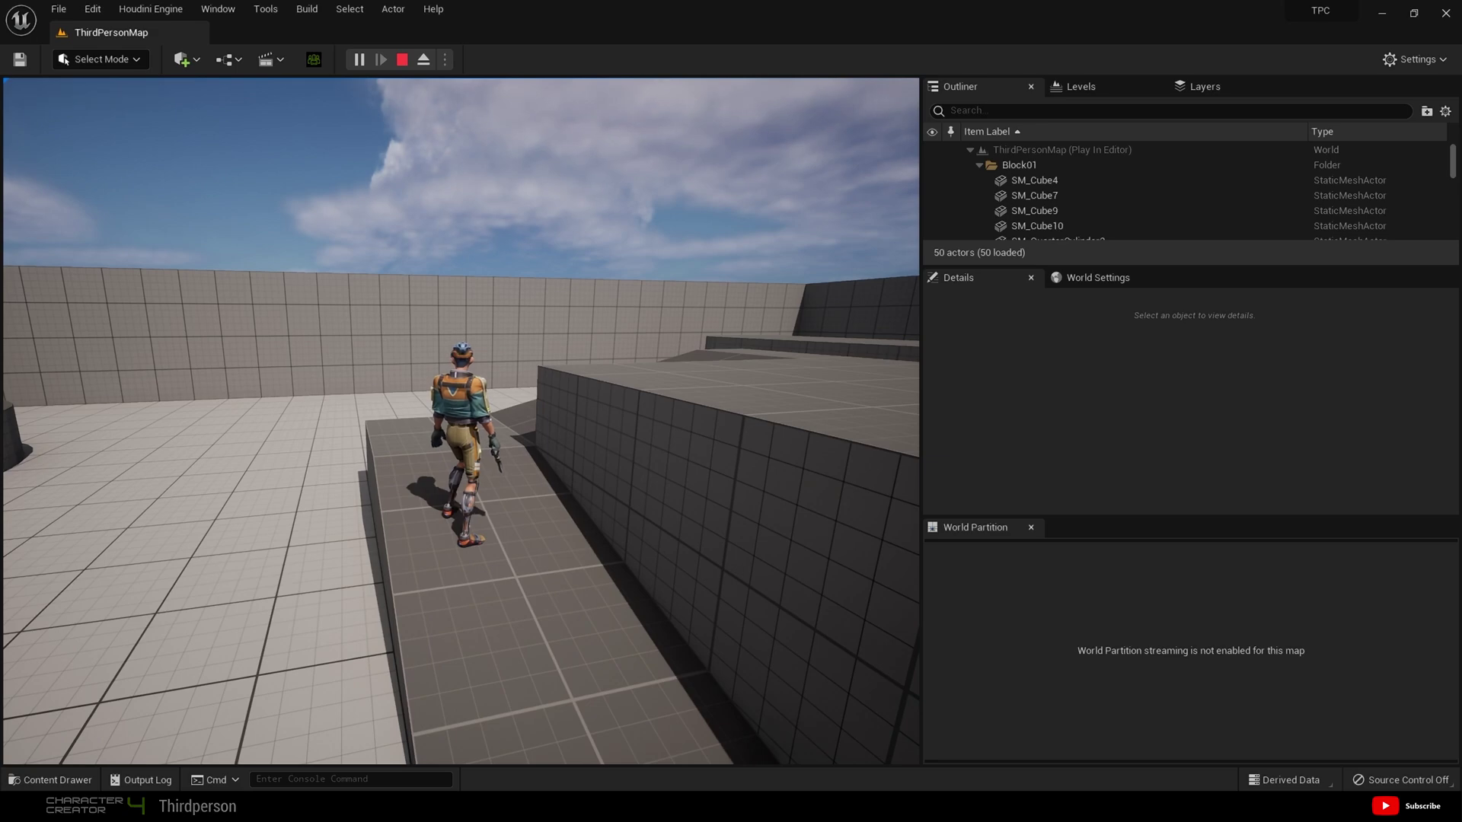
pyautogui.press('w')
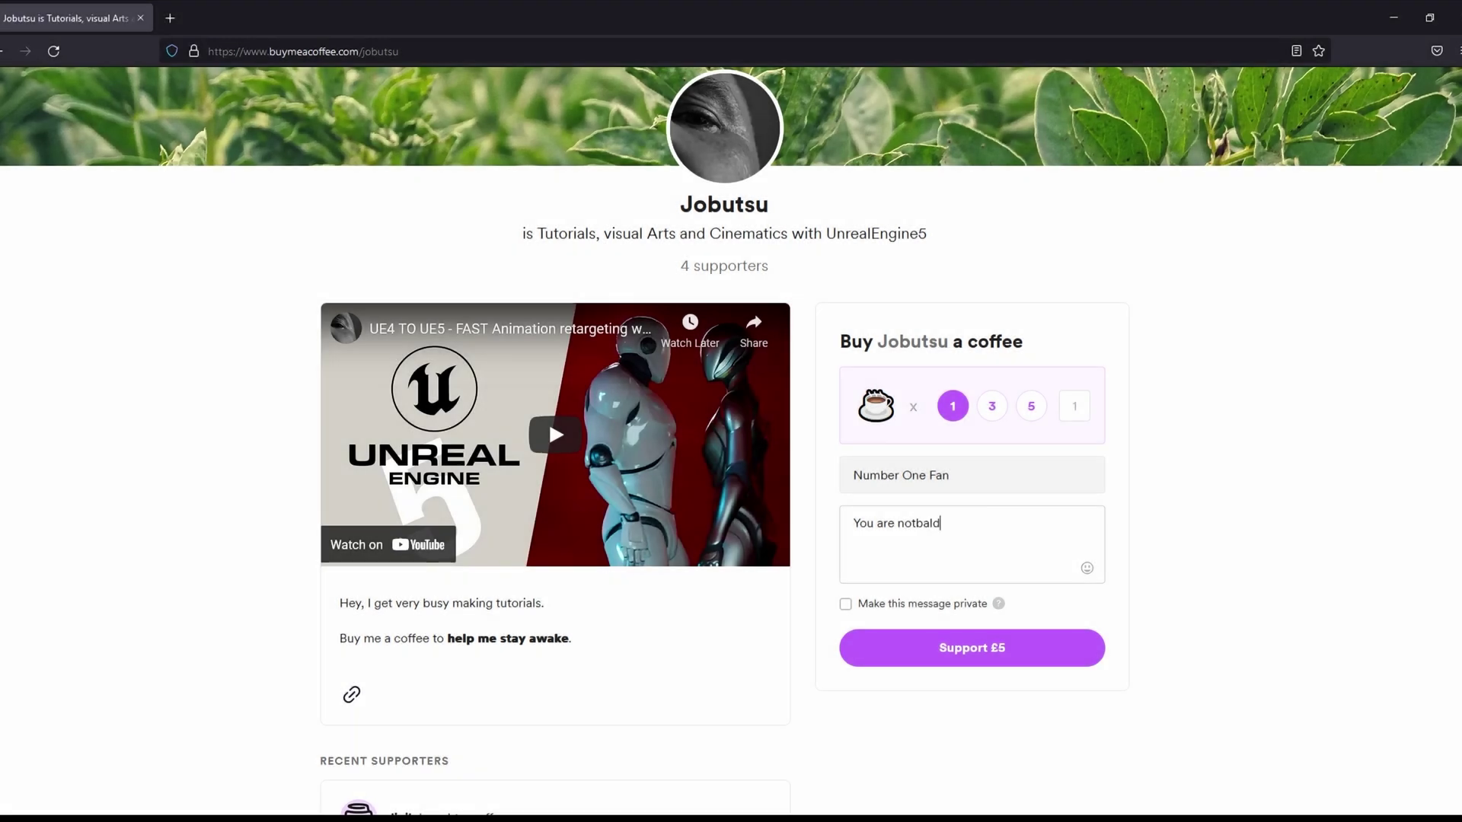
# Bring up the video's Super Thanks dialog and select the £50.00 amount
pyautogui.click(948, 655)
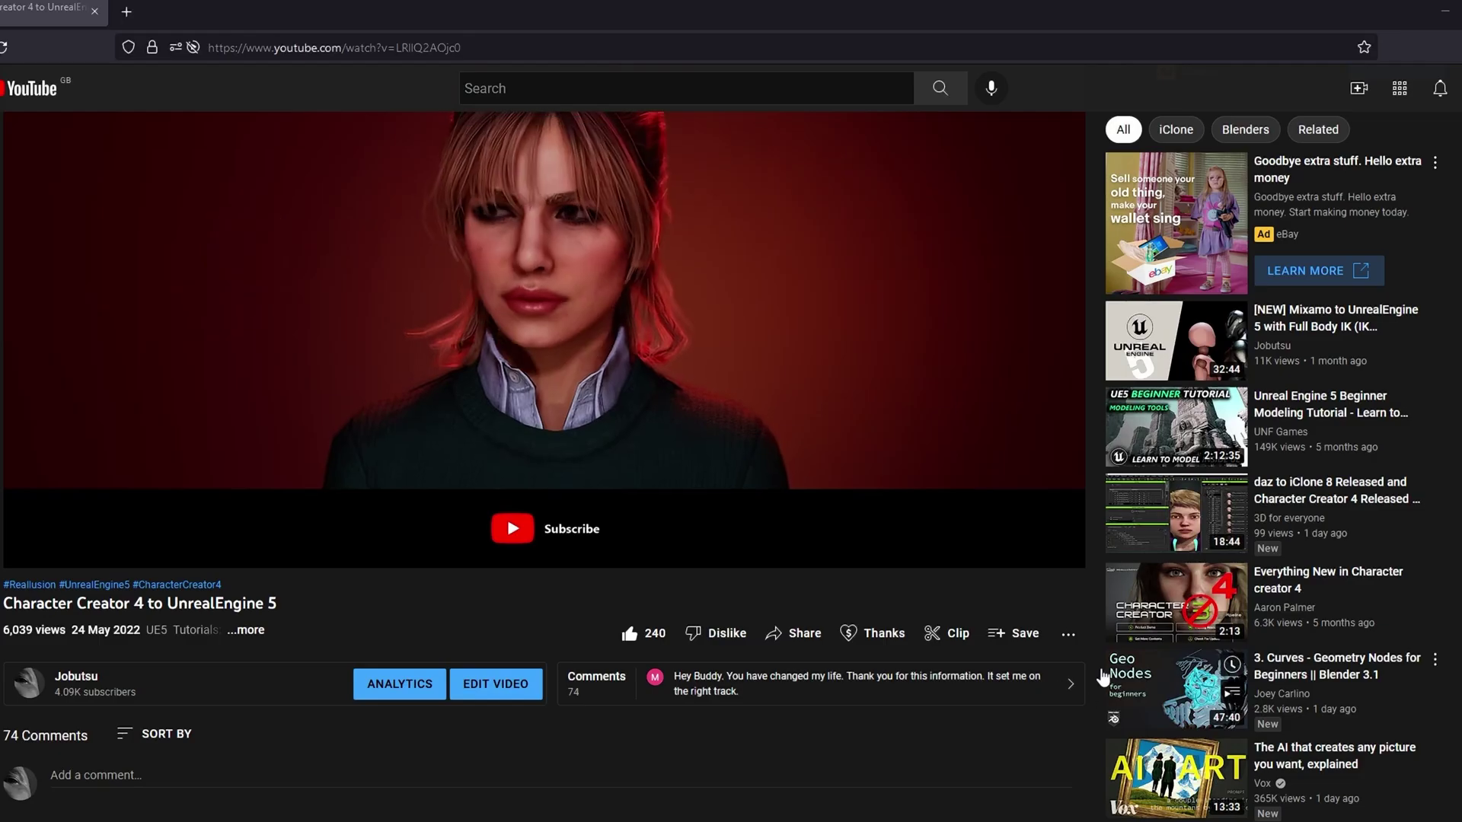
pyautogui.click(868, 638)
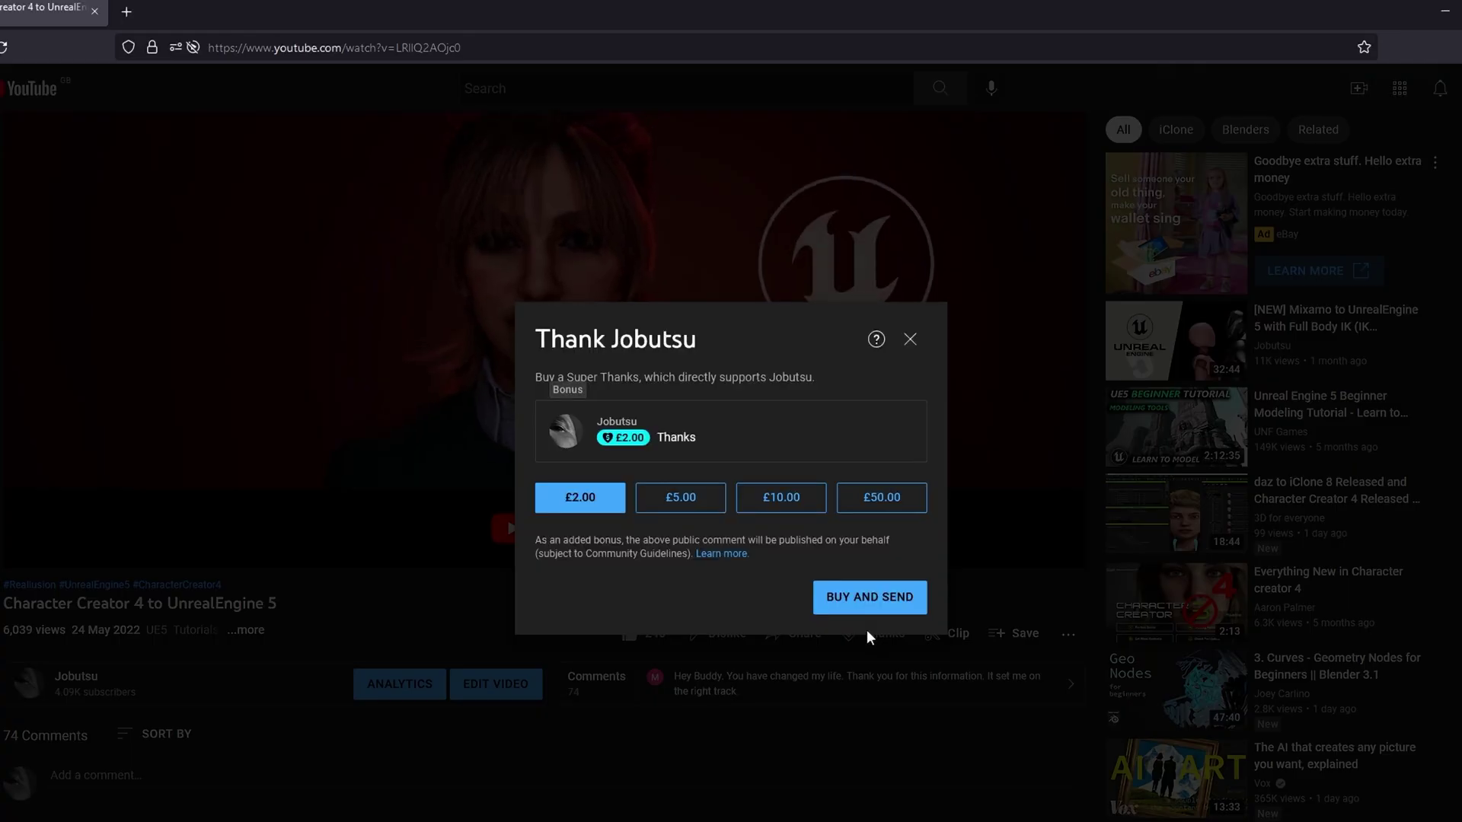
pyautogui.click(880, 499)
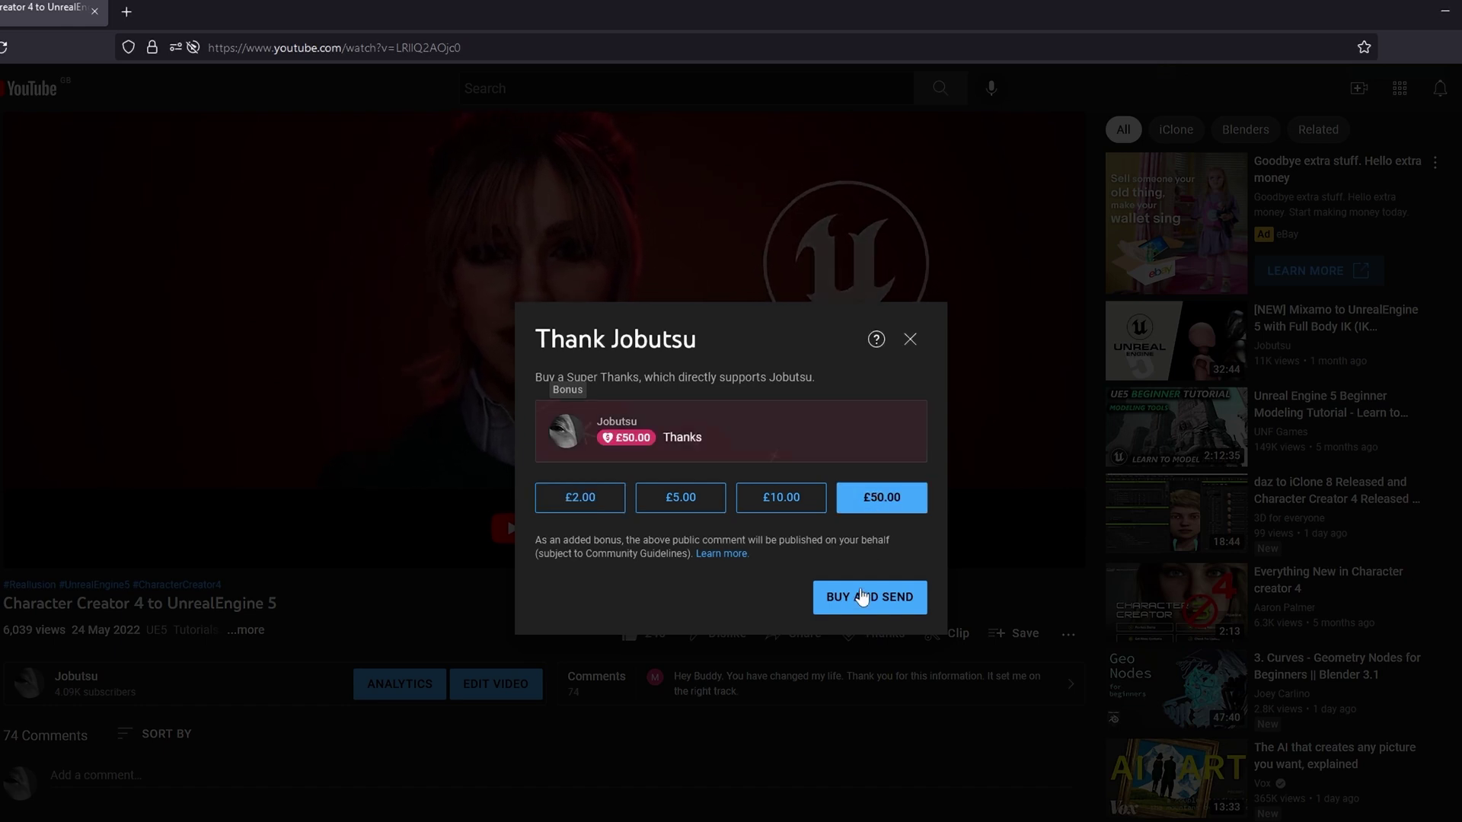